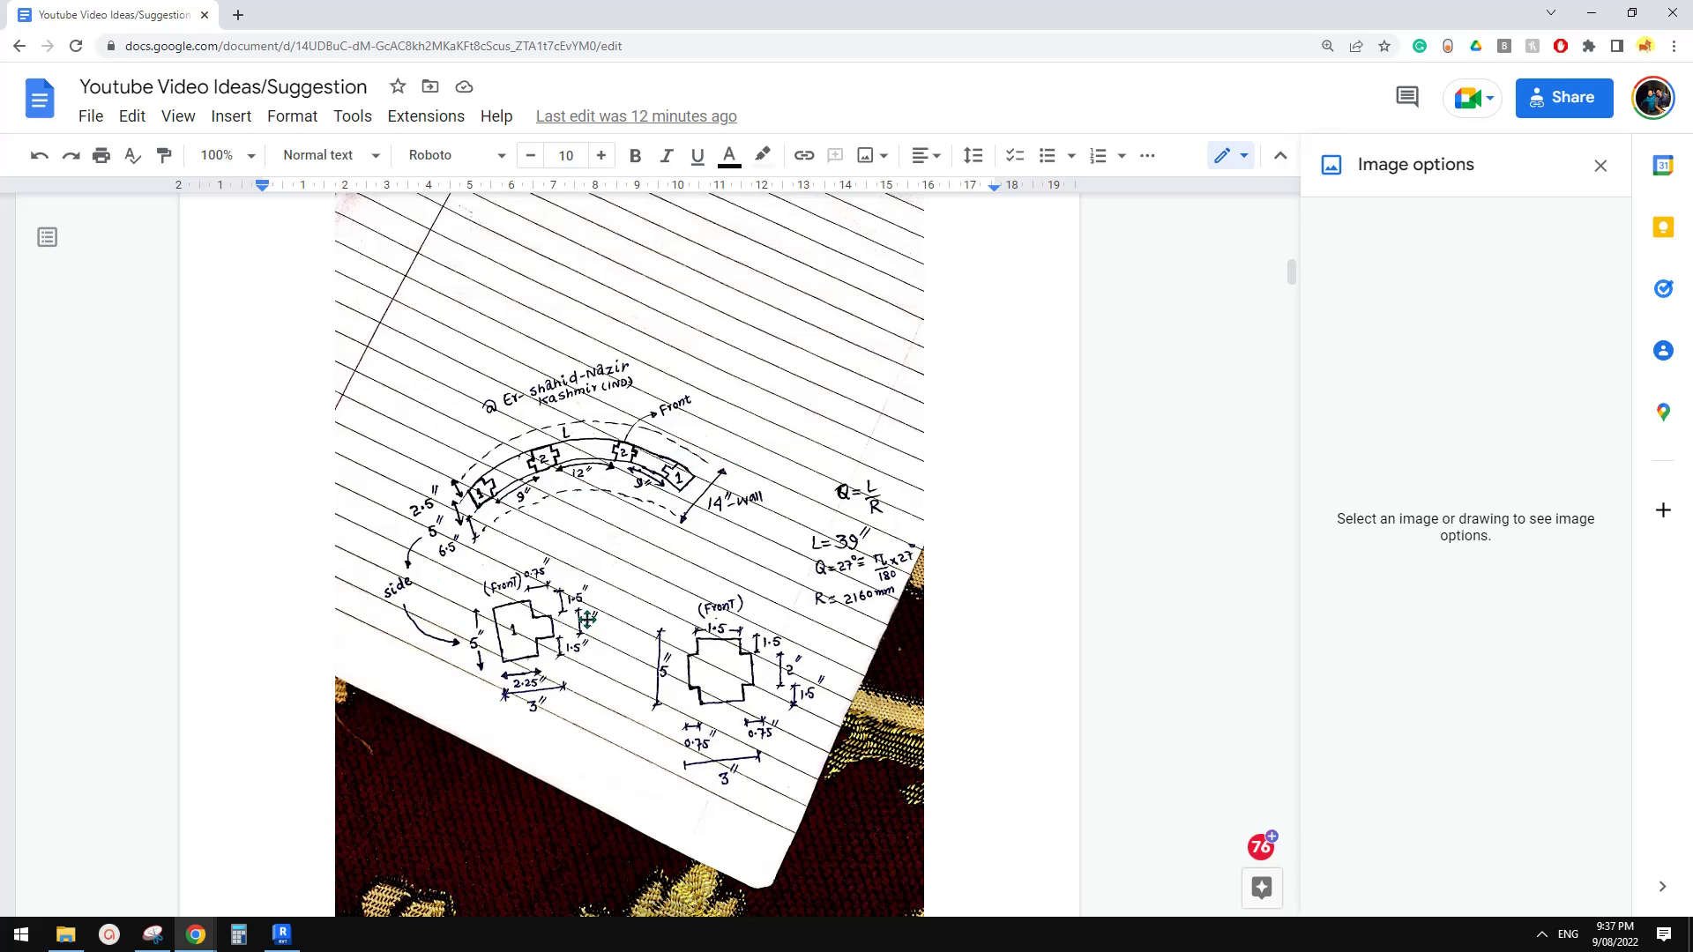
Switch to Revit and open the recent model Project2aaaa
click(281, 934)
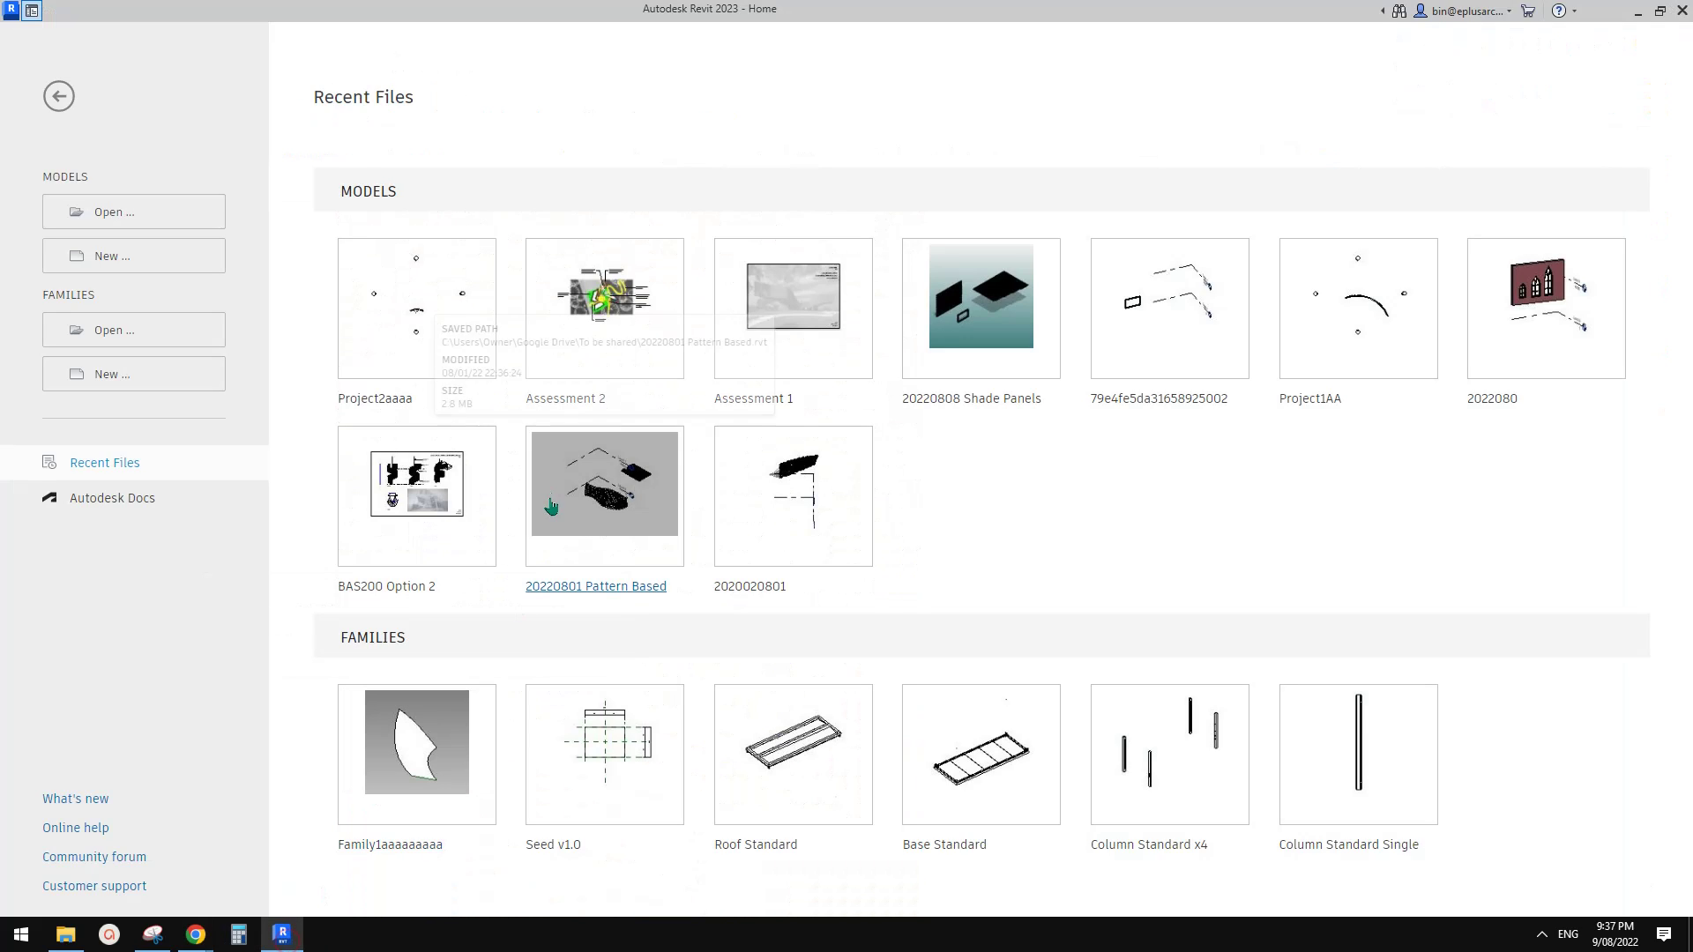
click(429, 321)
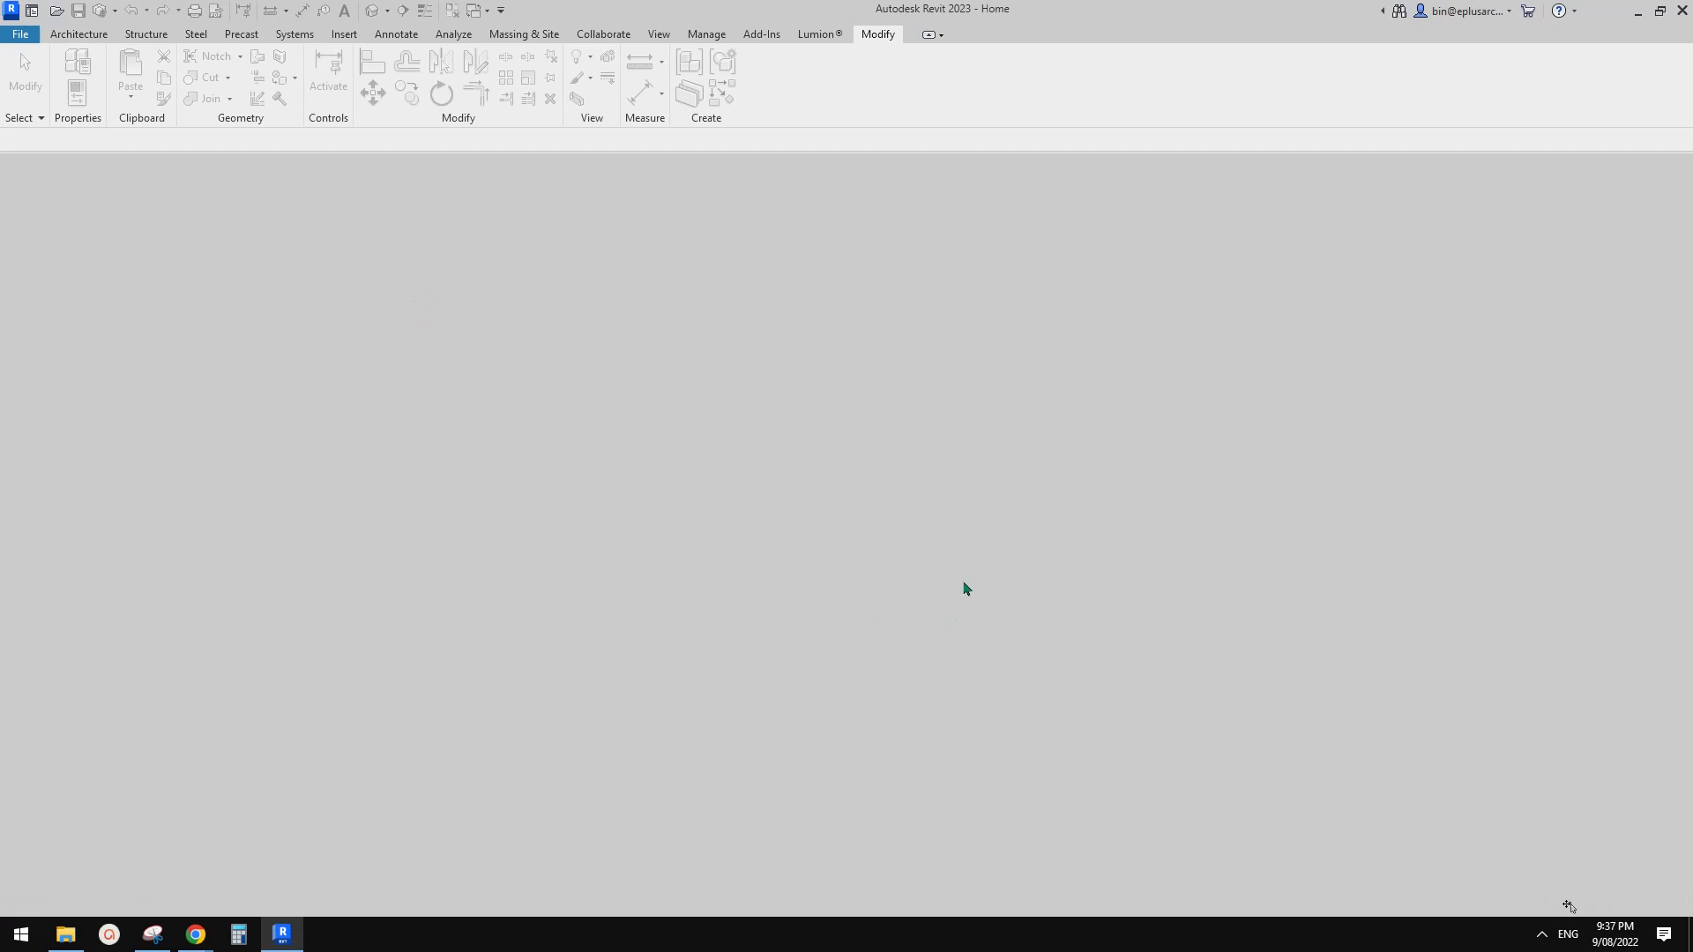
Open the window family hosted in the curved wall for editing from the Level 0 plan
scroll(975, 579, up, 5)
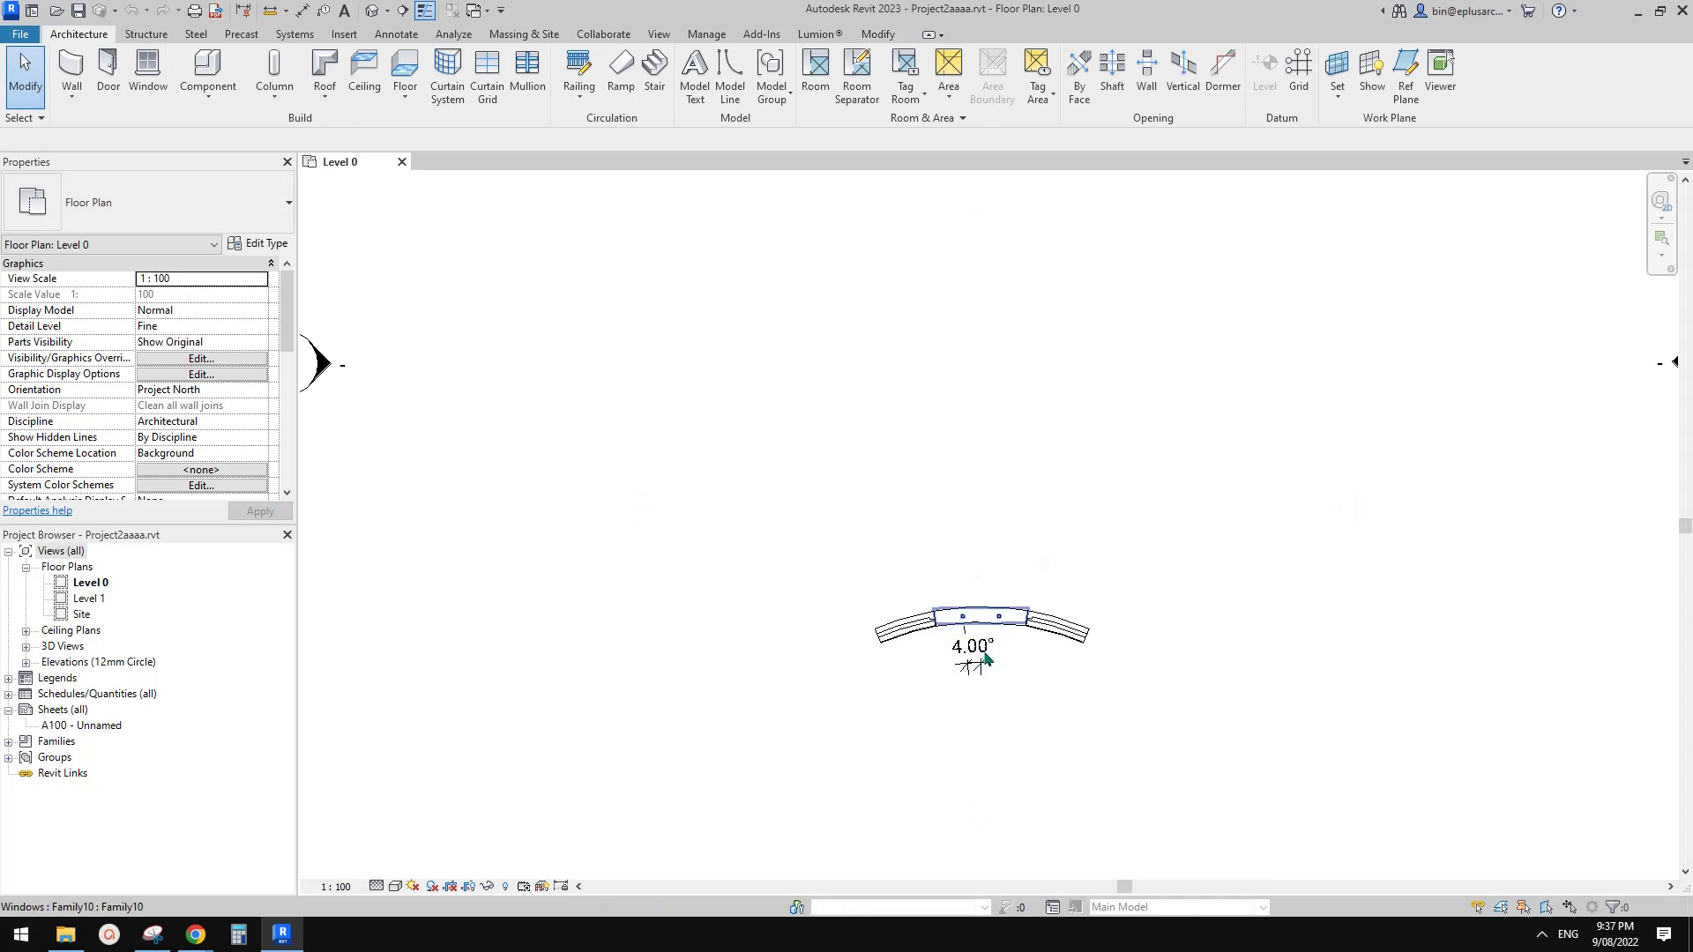
scroll(1074, 590, up, 2)
click(1027, 592)
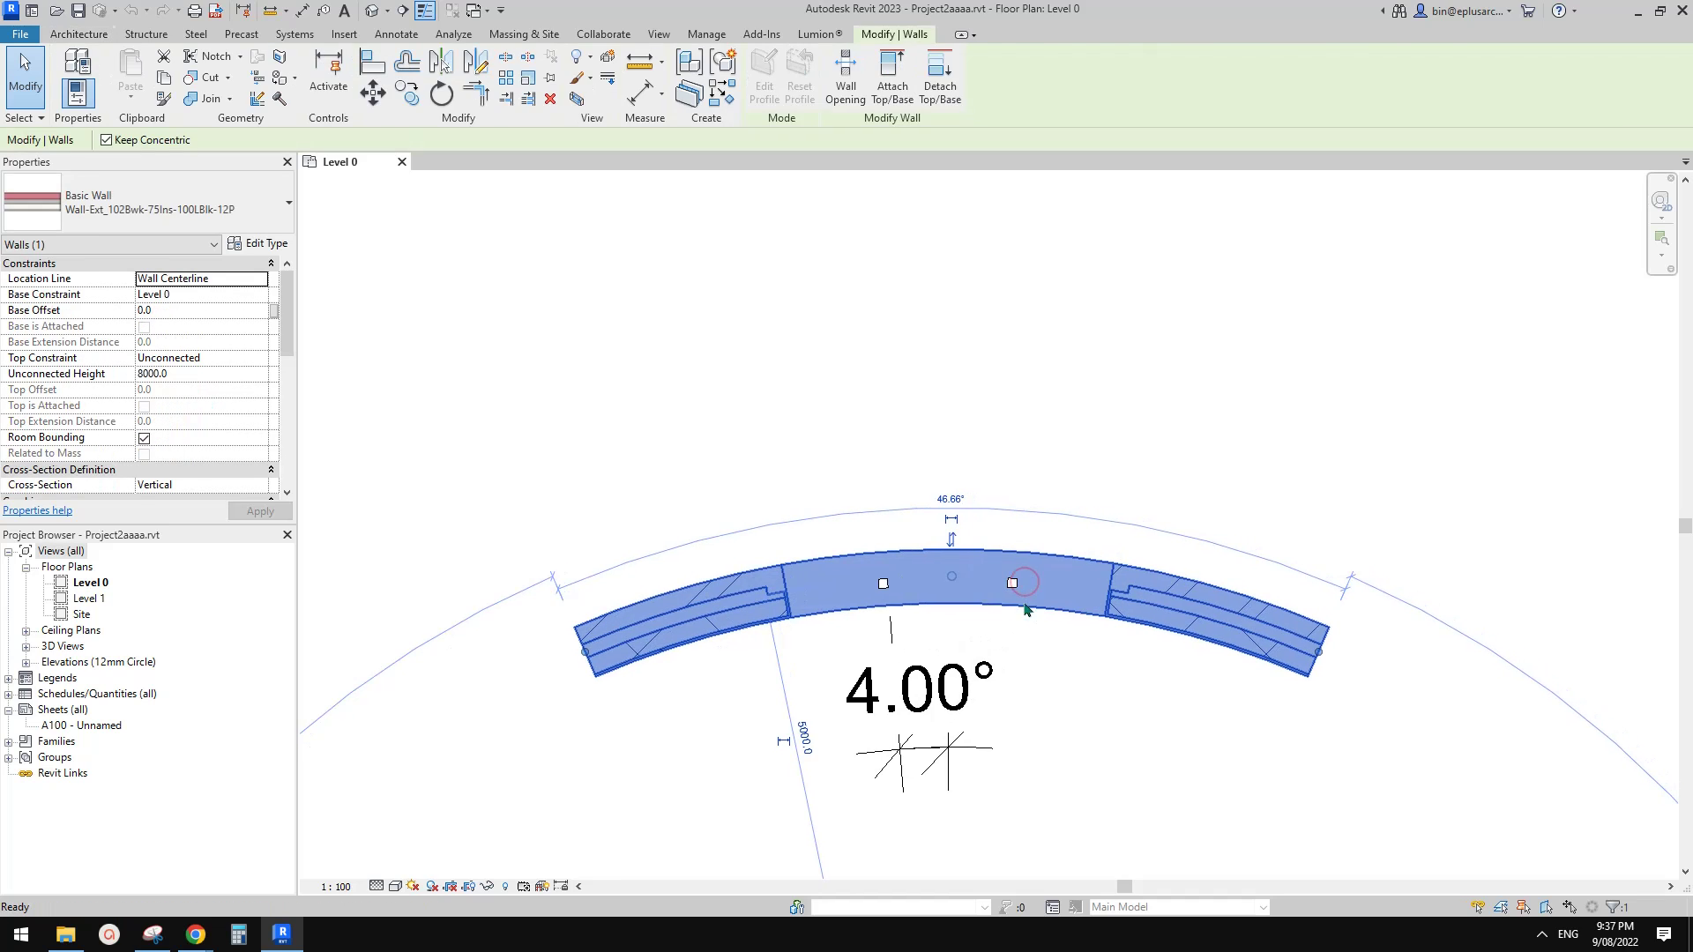
key(Escape)
click(1014, 594)
middle_drag(881, 443, 874, 421)
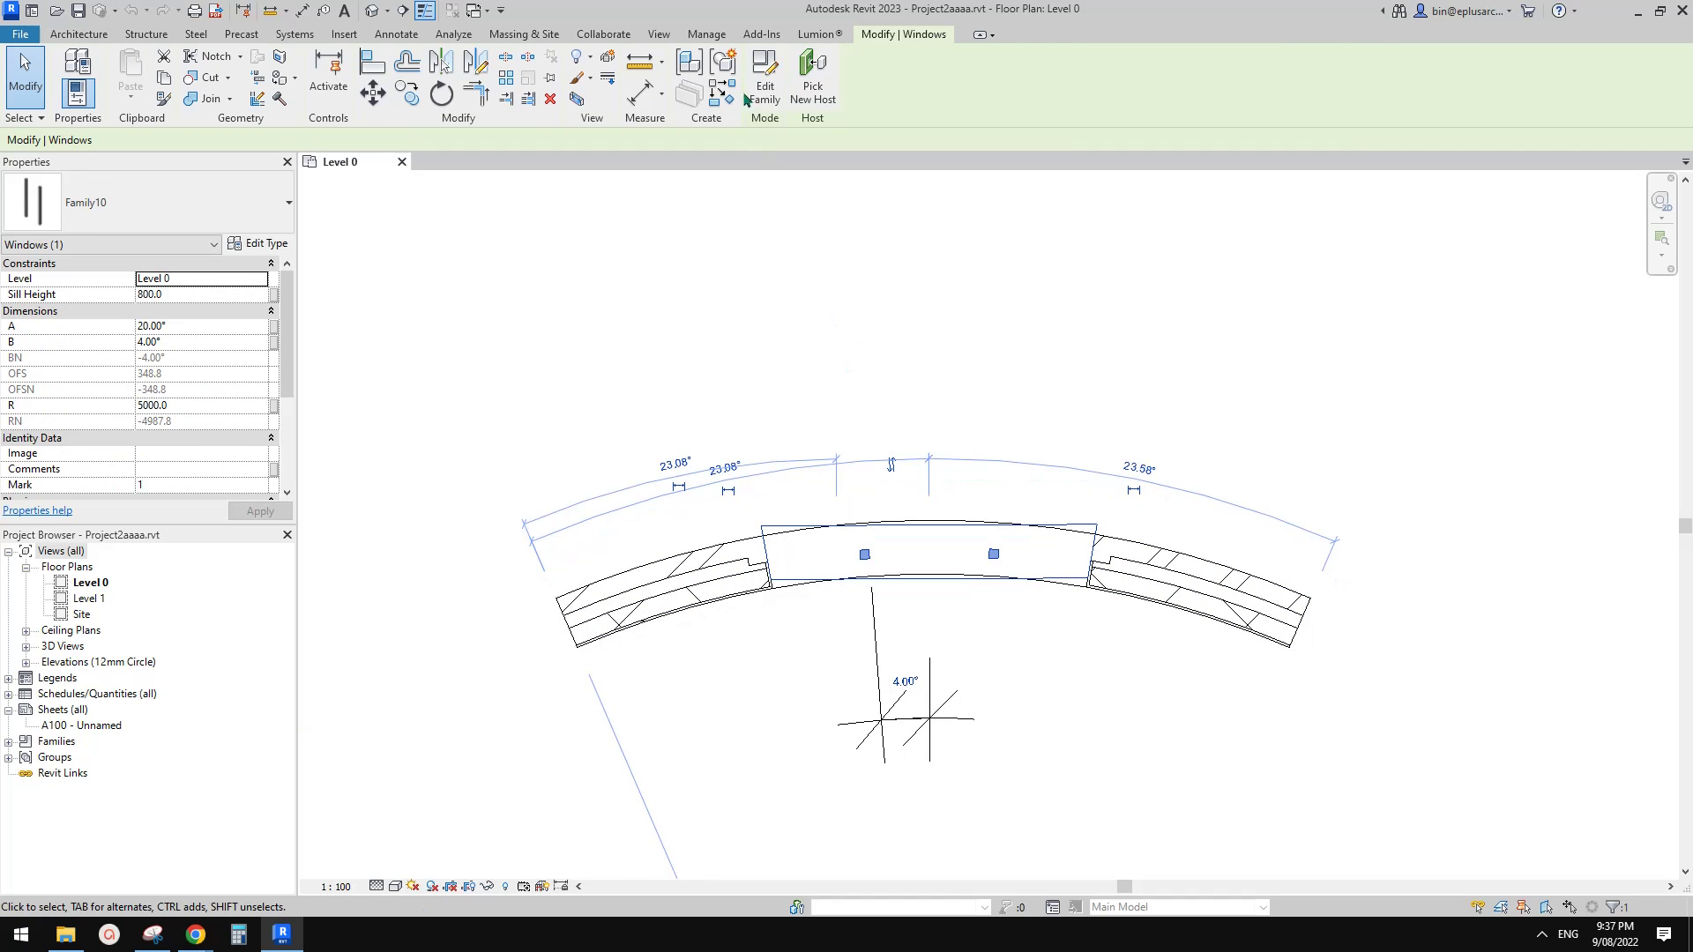
click(765, 102)
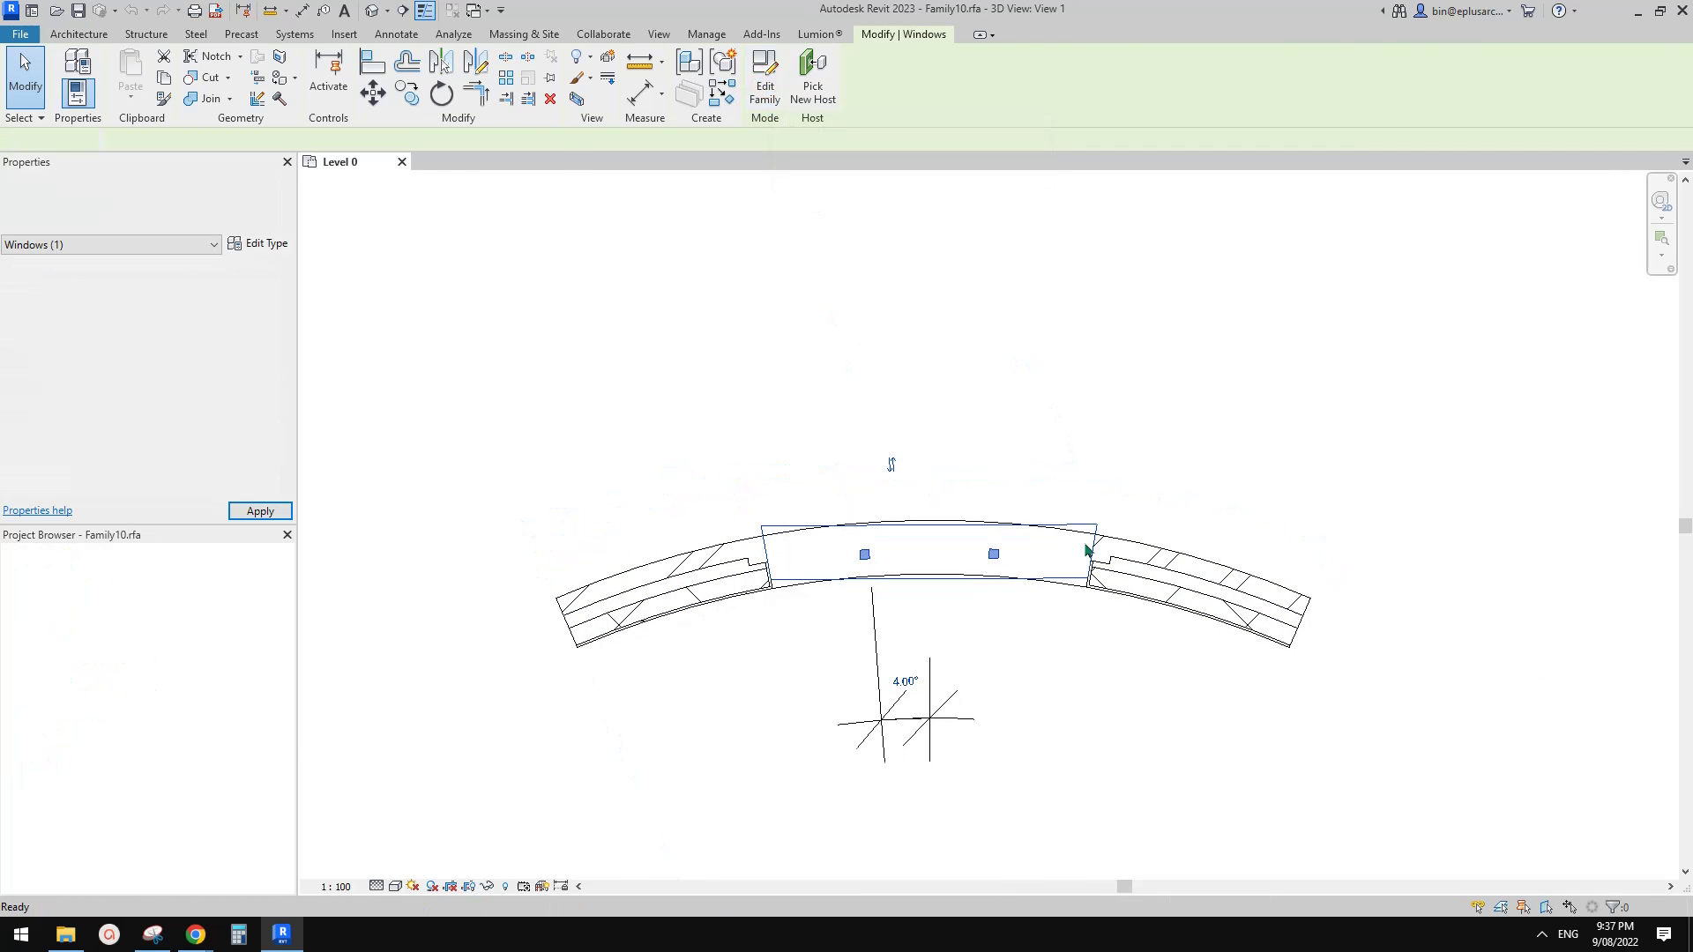
Examine the window family's wall opening and its two vertical bars in the 3D views and the Ref. Level plan
shift+middle_drag(1192, 599, 962, 609)
scroll(958, 600, up, 2)
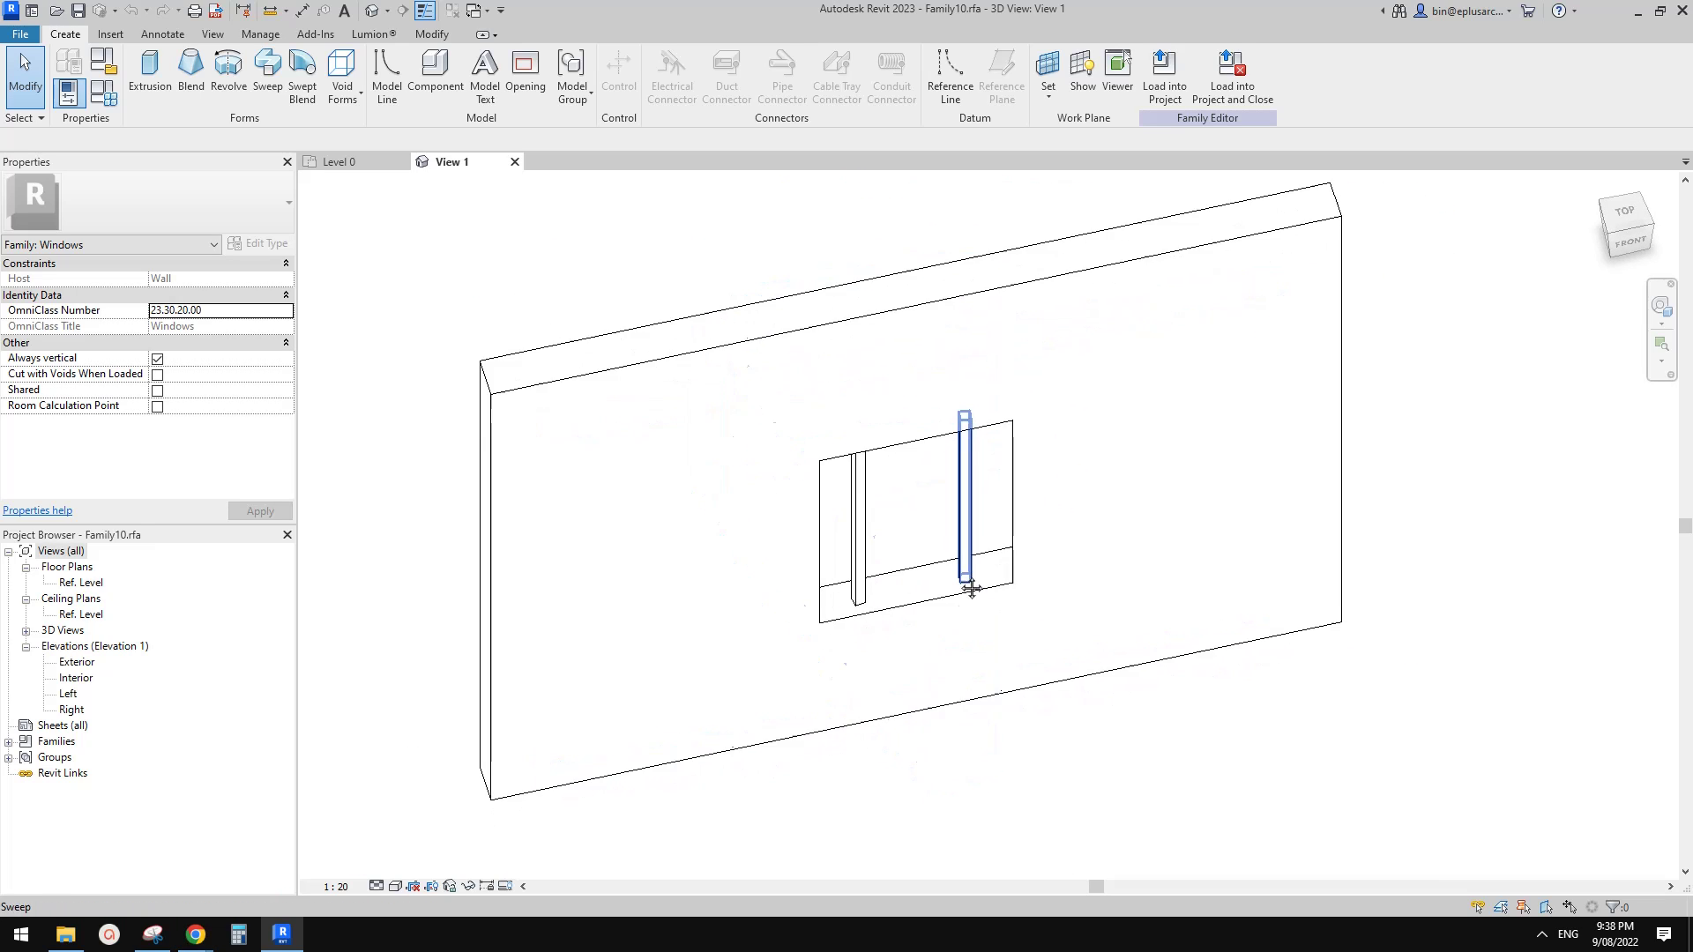
shift+middle_drag(722, 585, 820, 593)
double_click(78, 584)
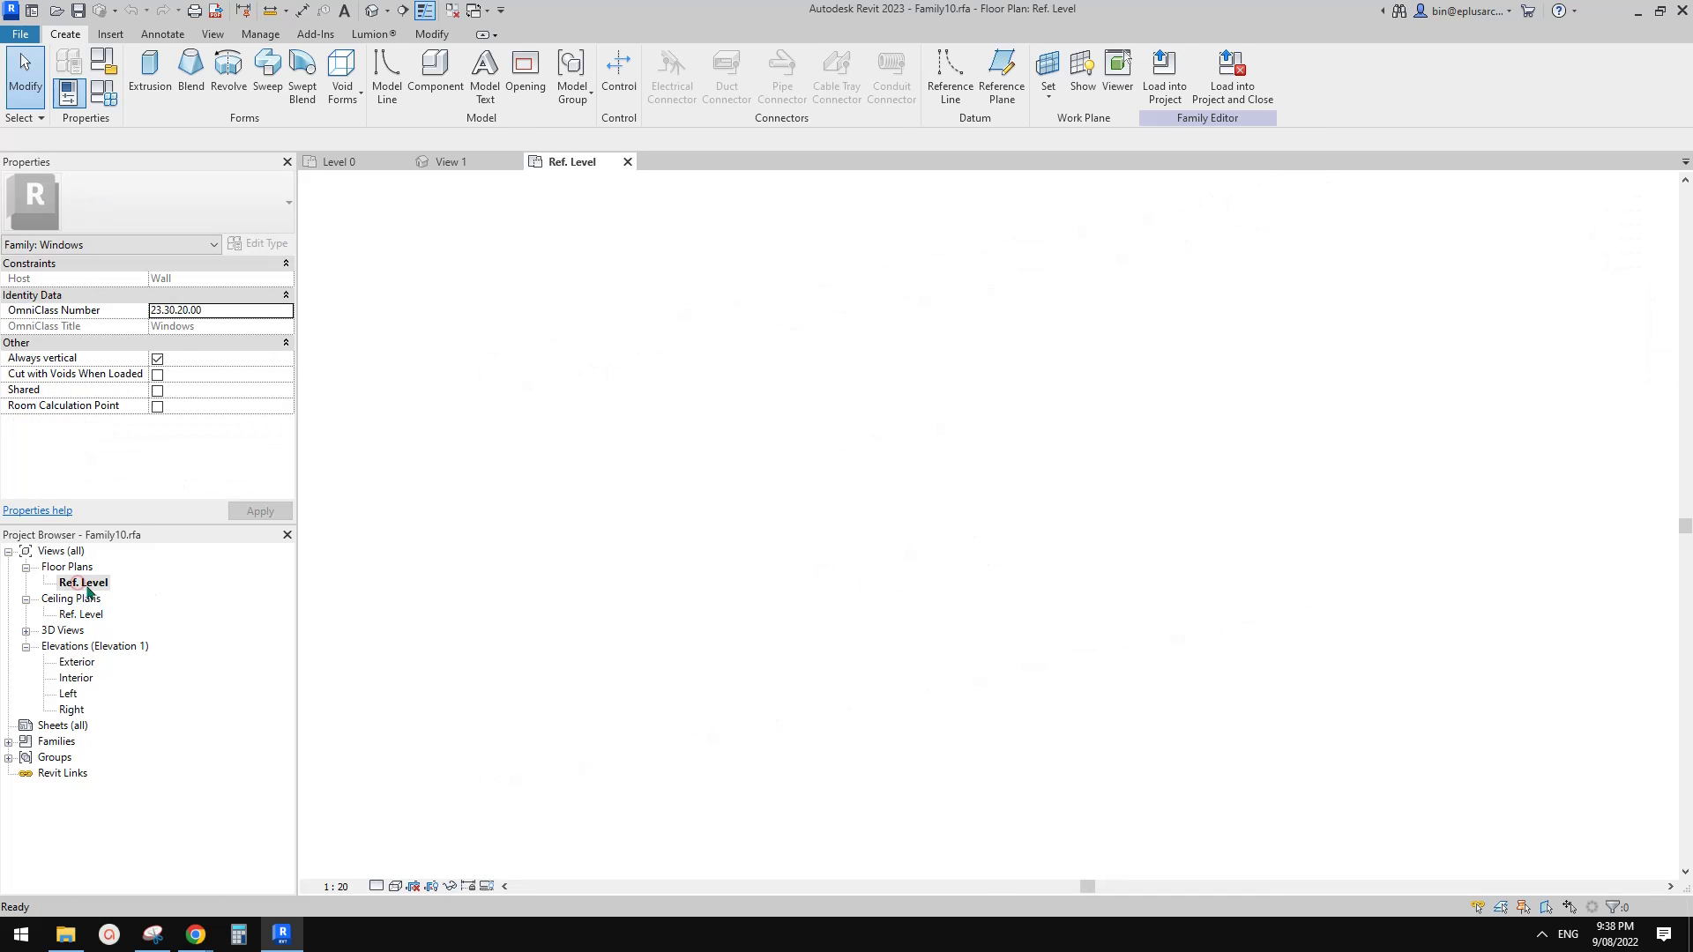
scroll(864, 423, up, 3)
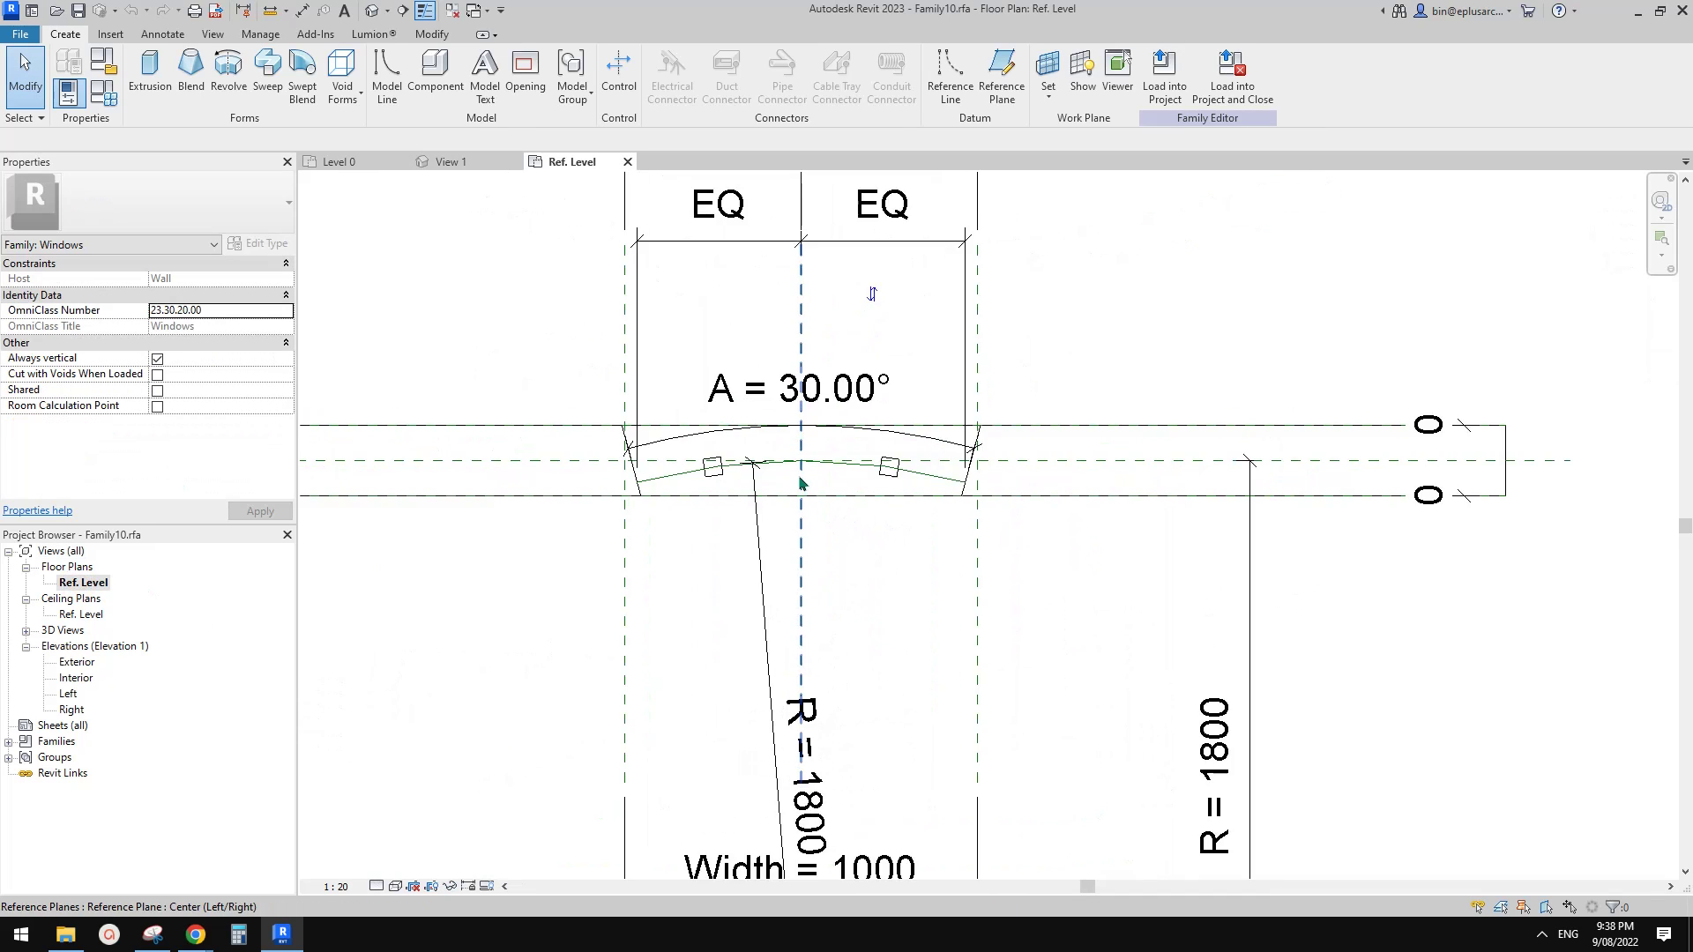
click(371, 10)
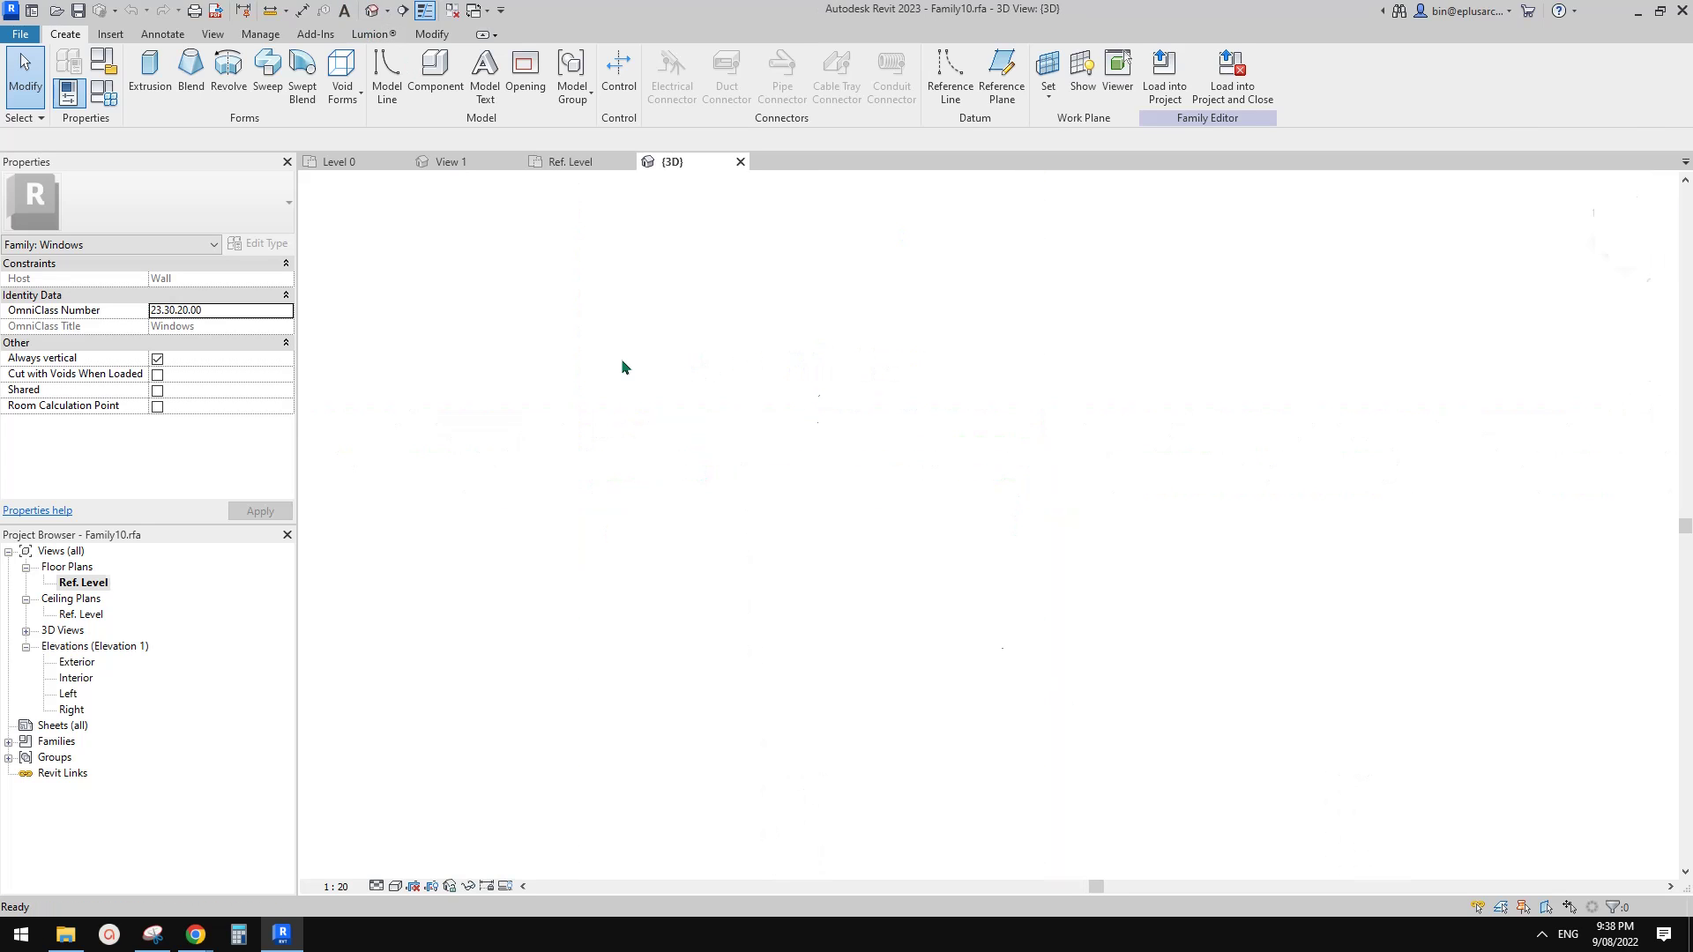
shift+middle_drag(858, 506, 845, 341)
scroll(882, 494, up, 4)
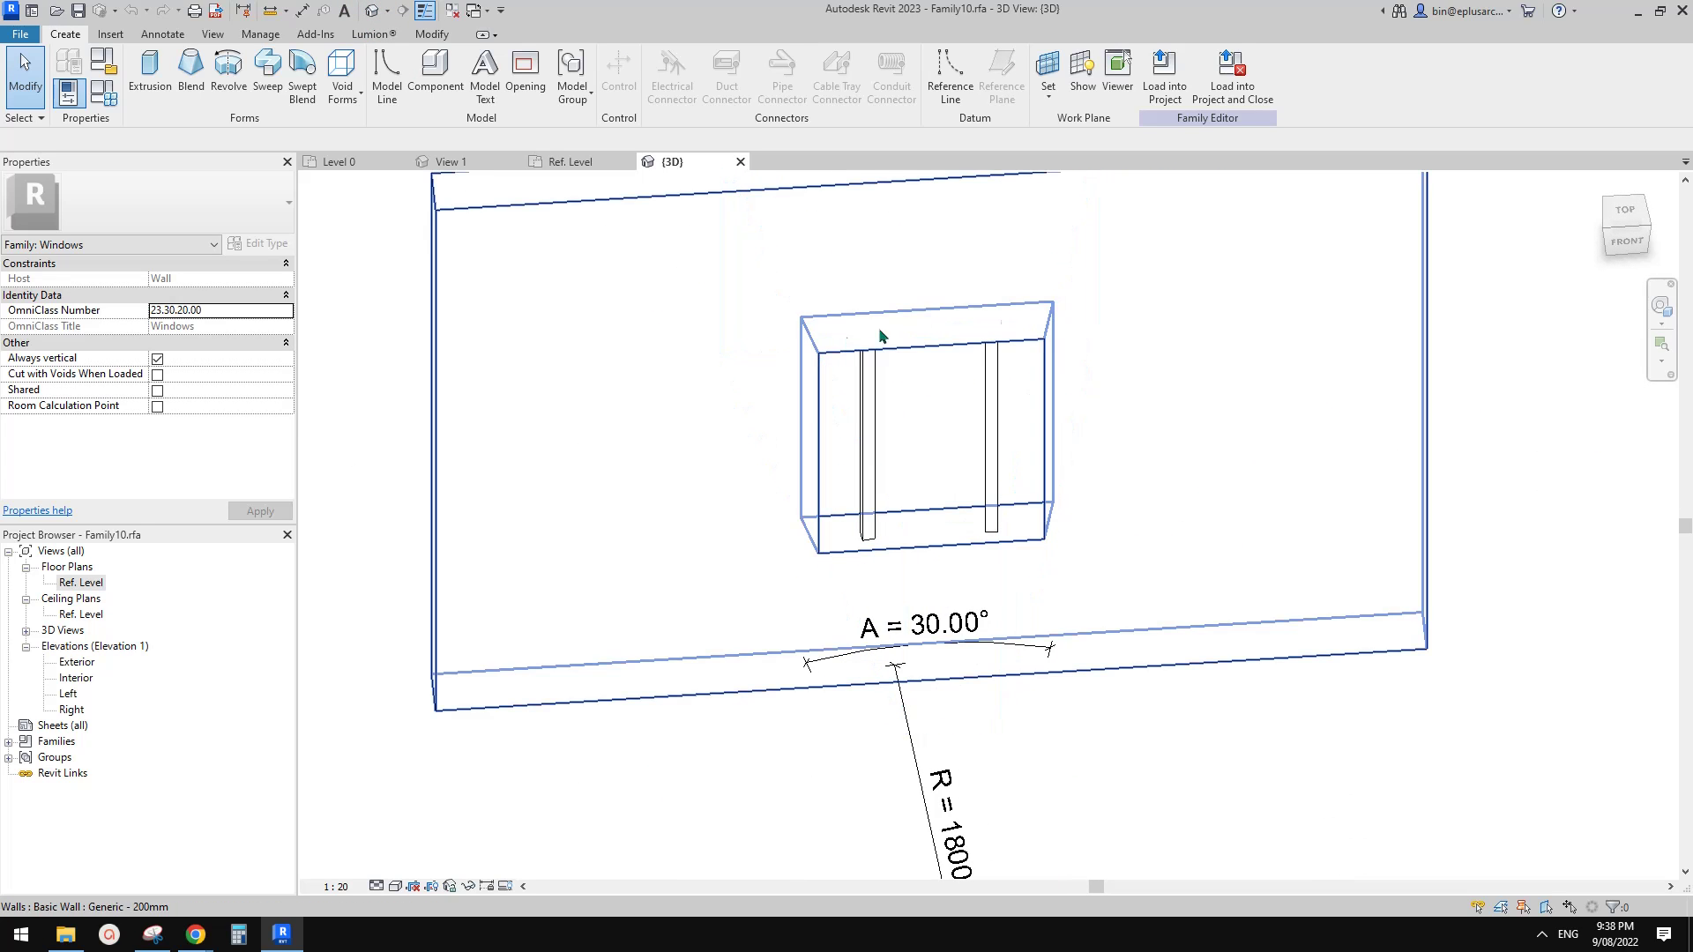
shift+middle_drag(990, 367, 906, 468)
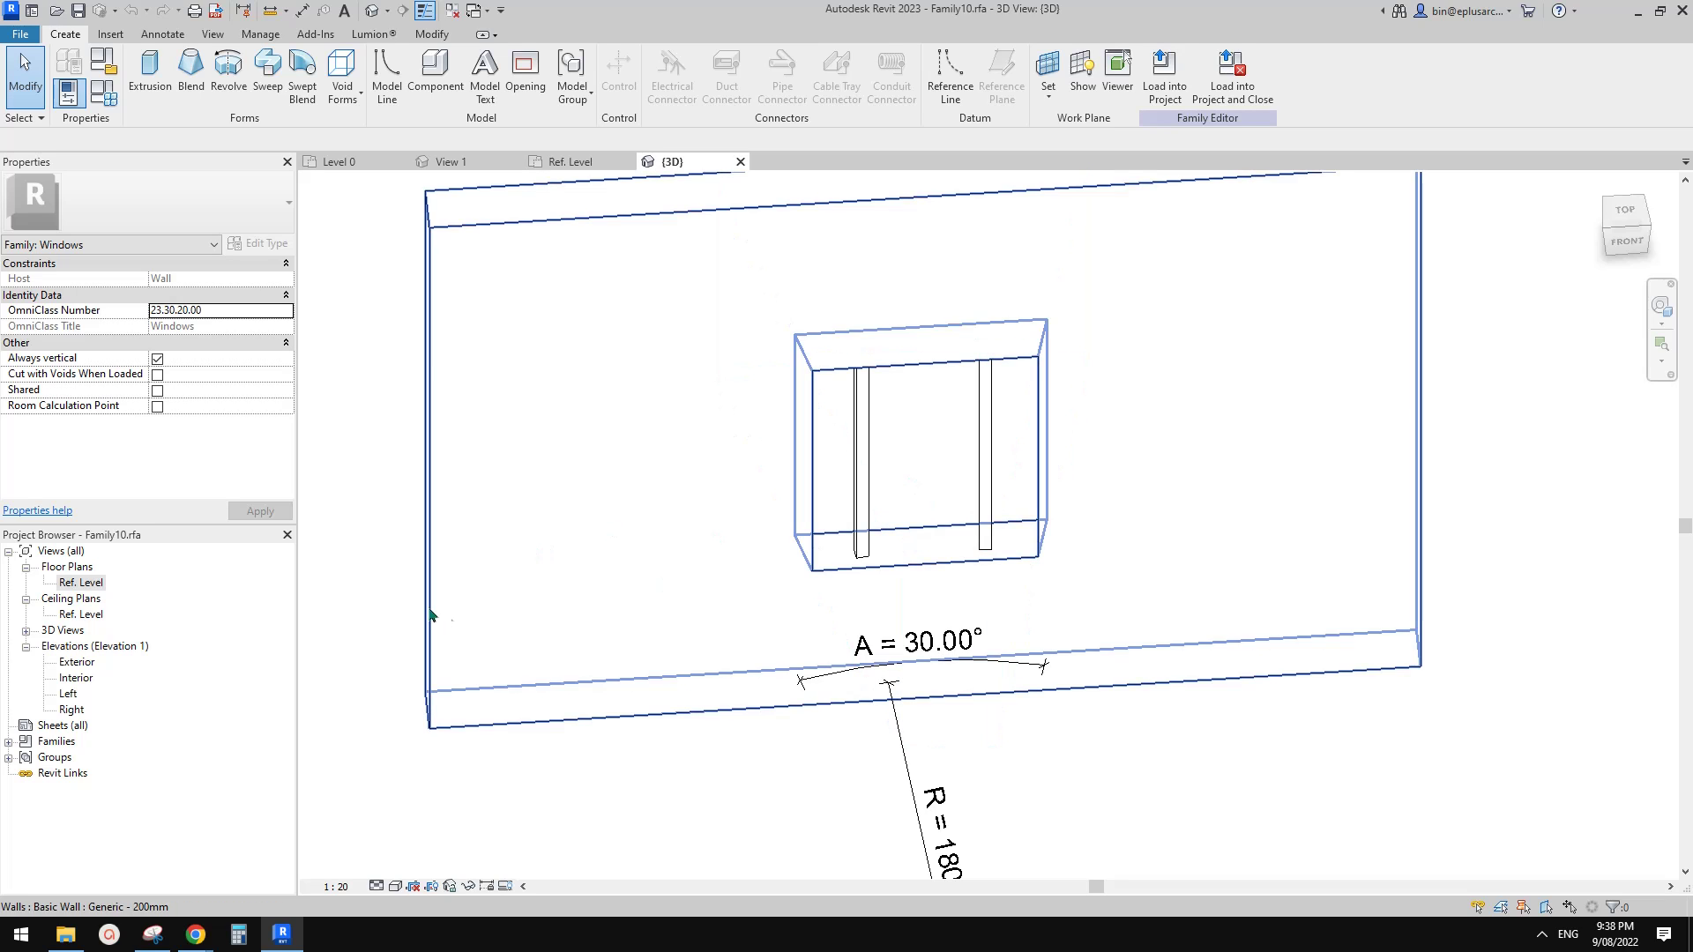
Examine the angle A, radius R and Width dimensions around the curved opening in the Ref. Level floor plan
double_click(81, 583)
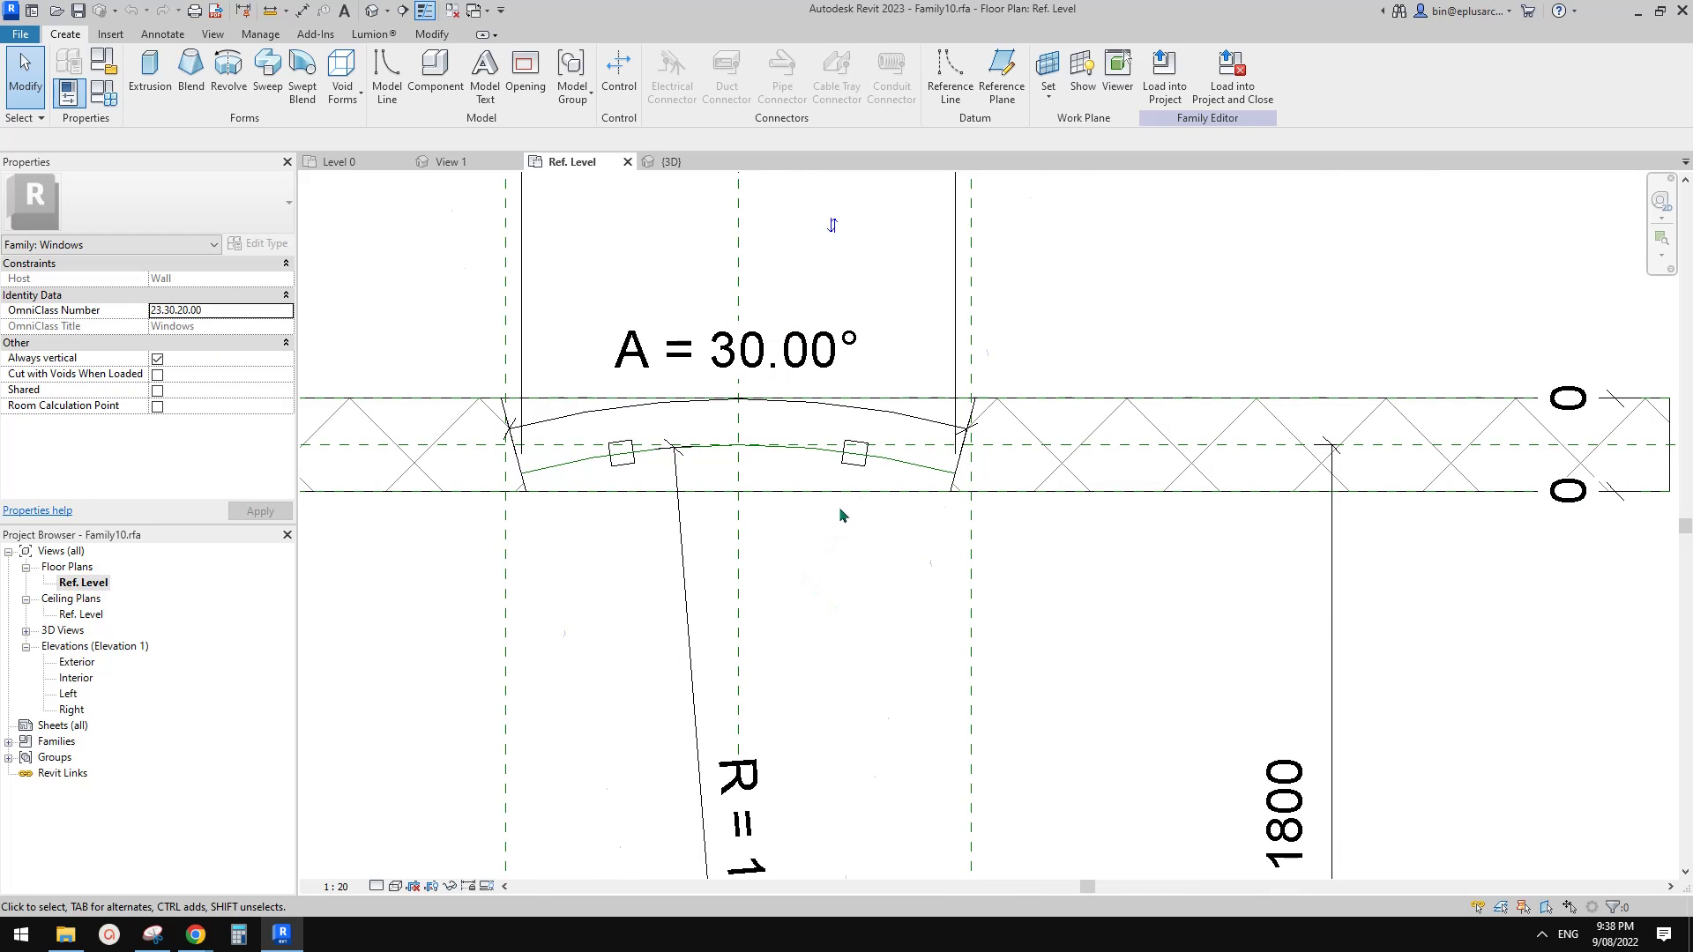
click(854, 477)
scroll(854, 478, down, 2)
middle_drag(869, 529, 855, 471)
key(Escape)
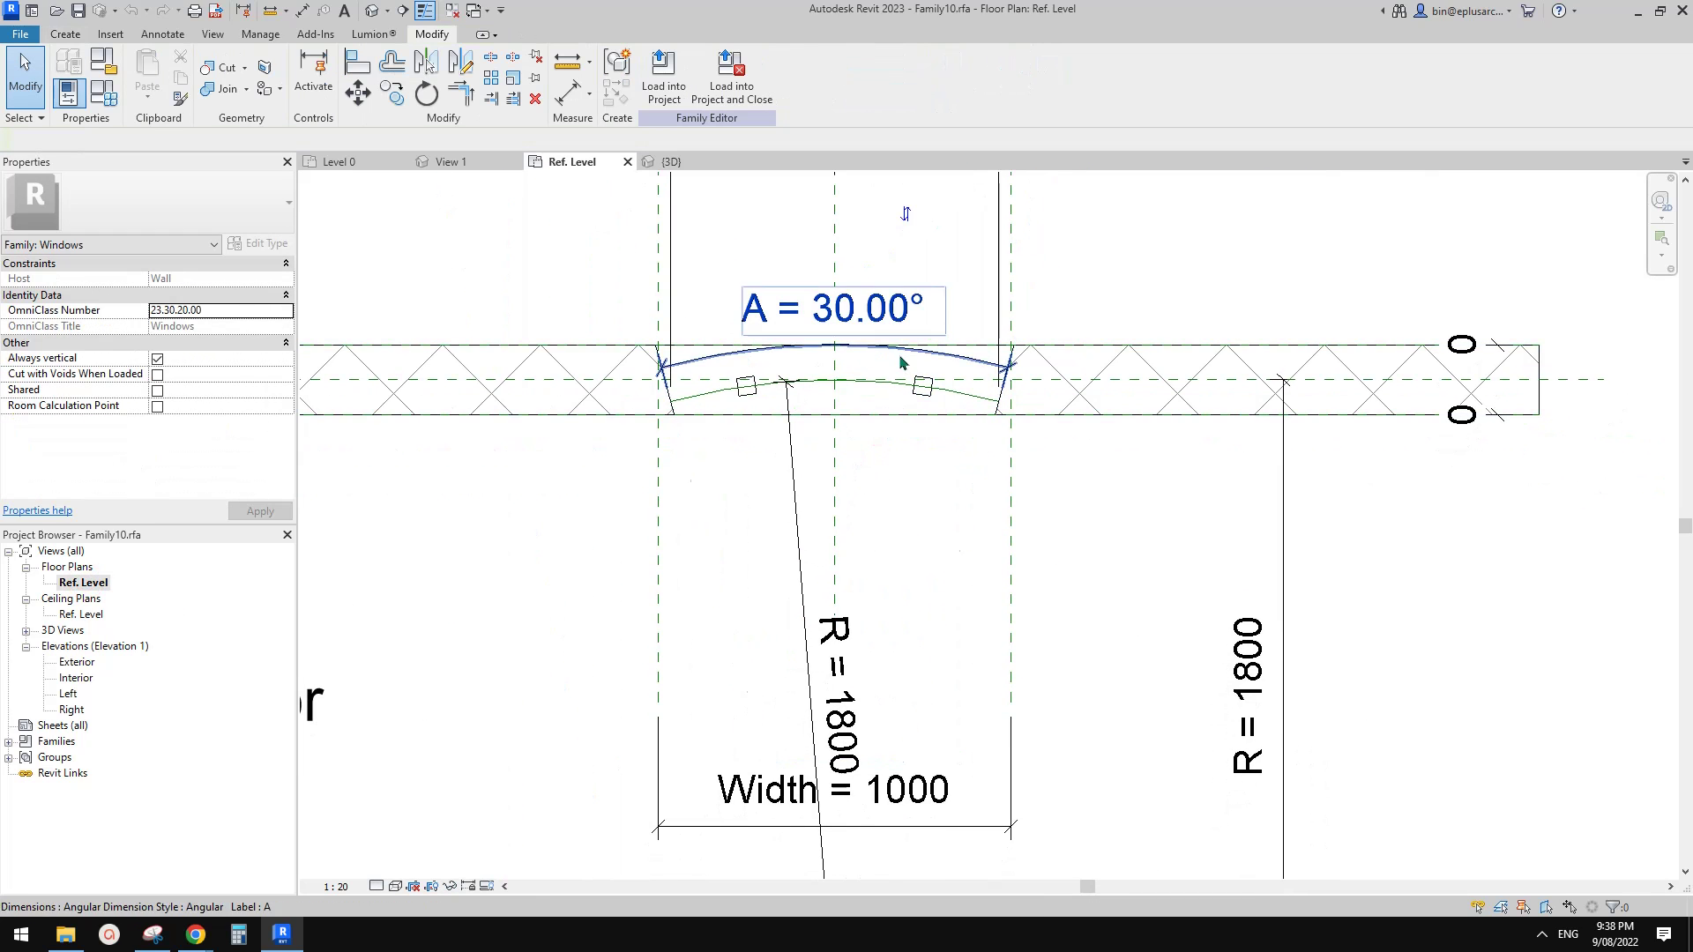
middle_drag(593, 363, 650, 359)
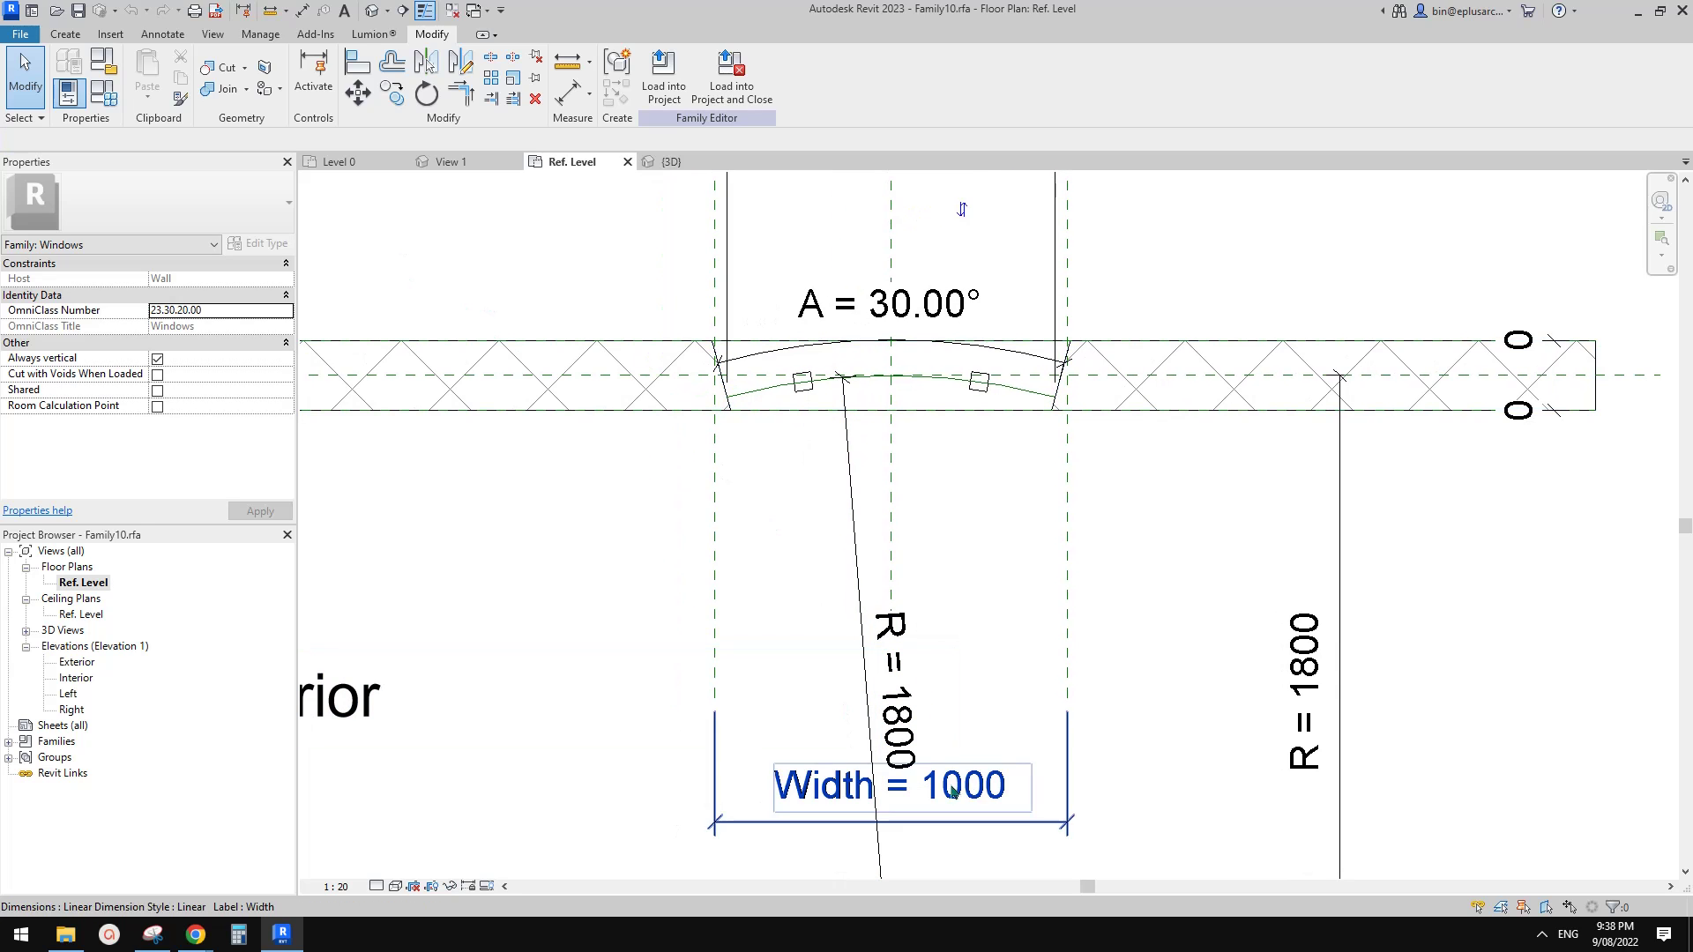
scroll(871, 753, down, 2)
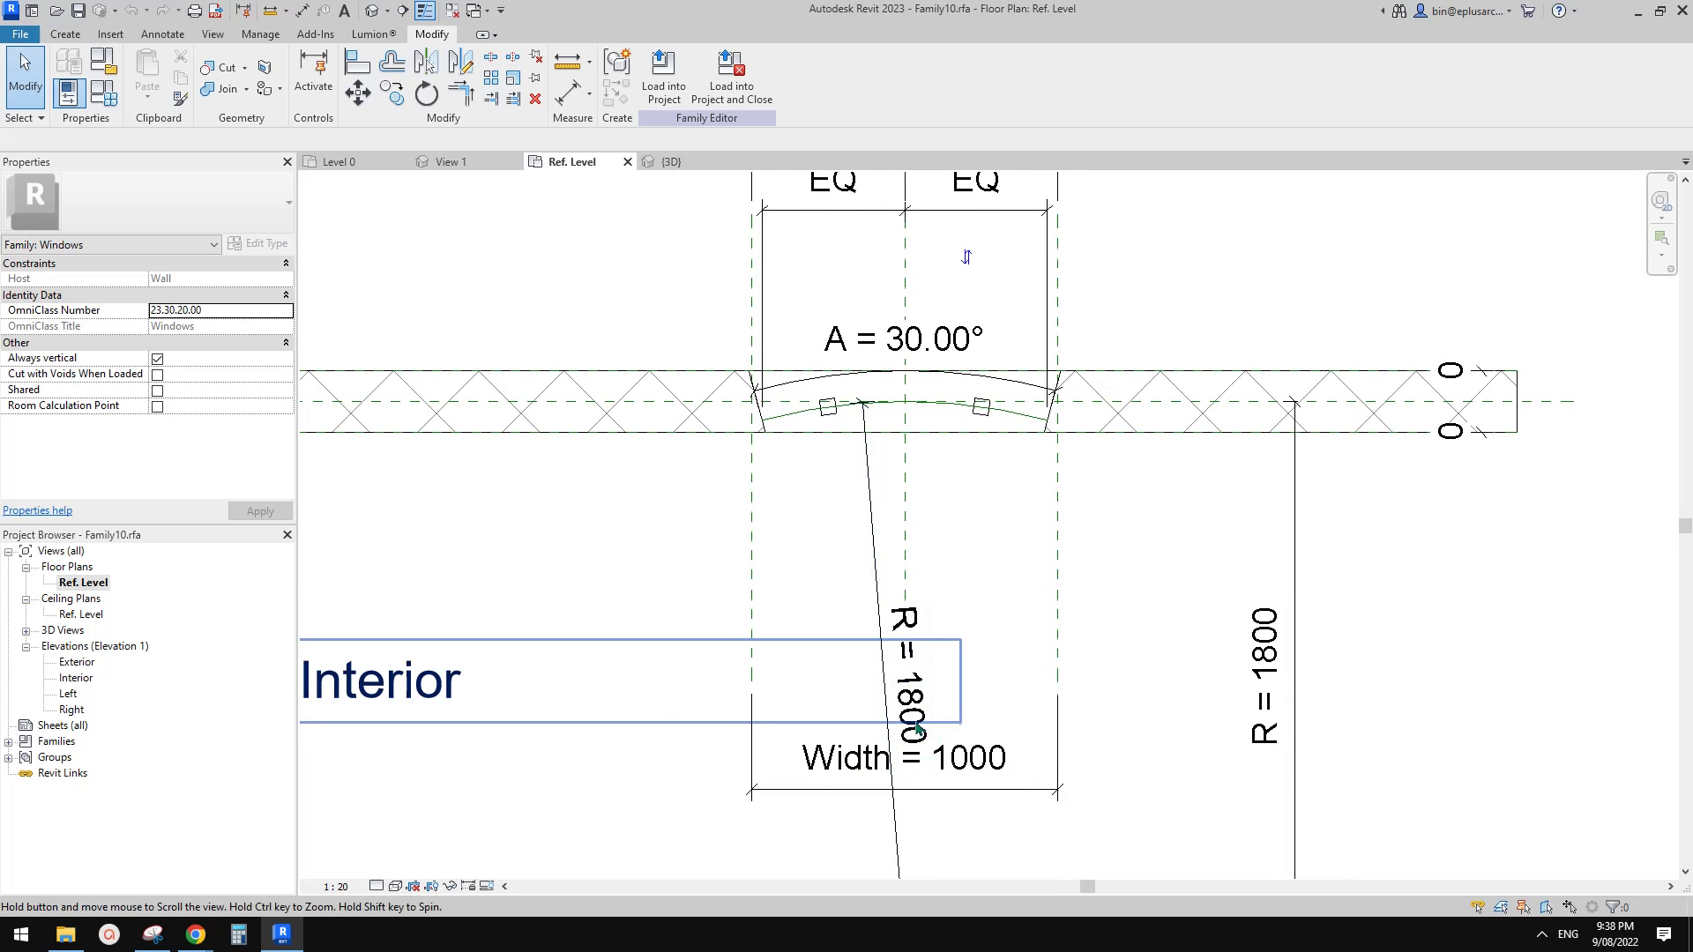
click(911, 620)
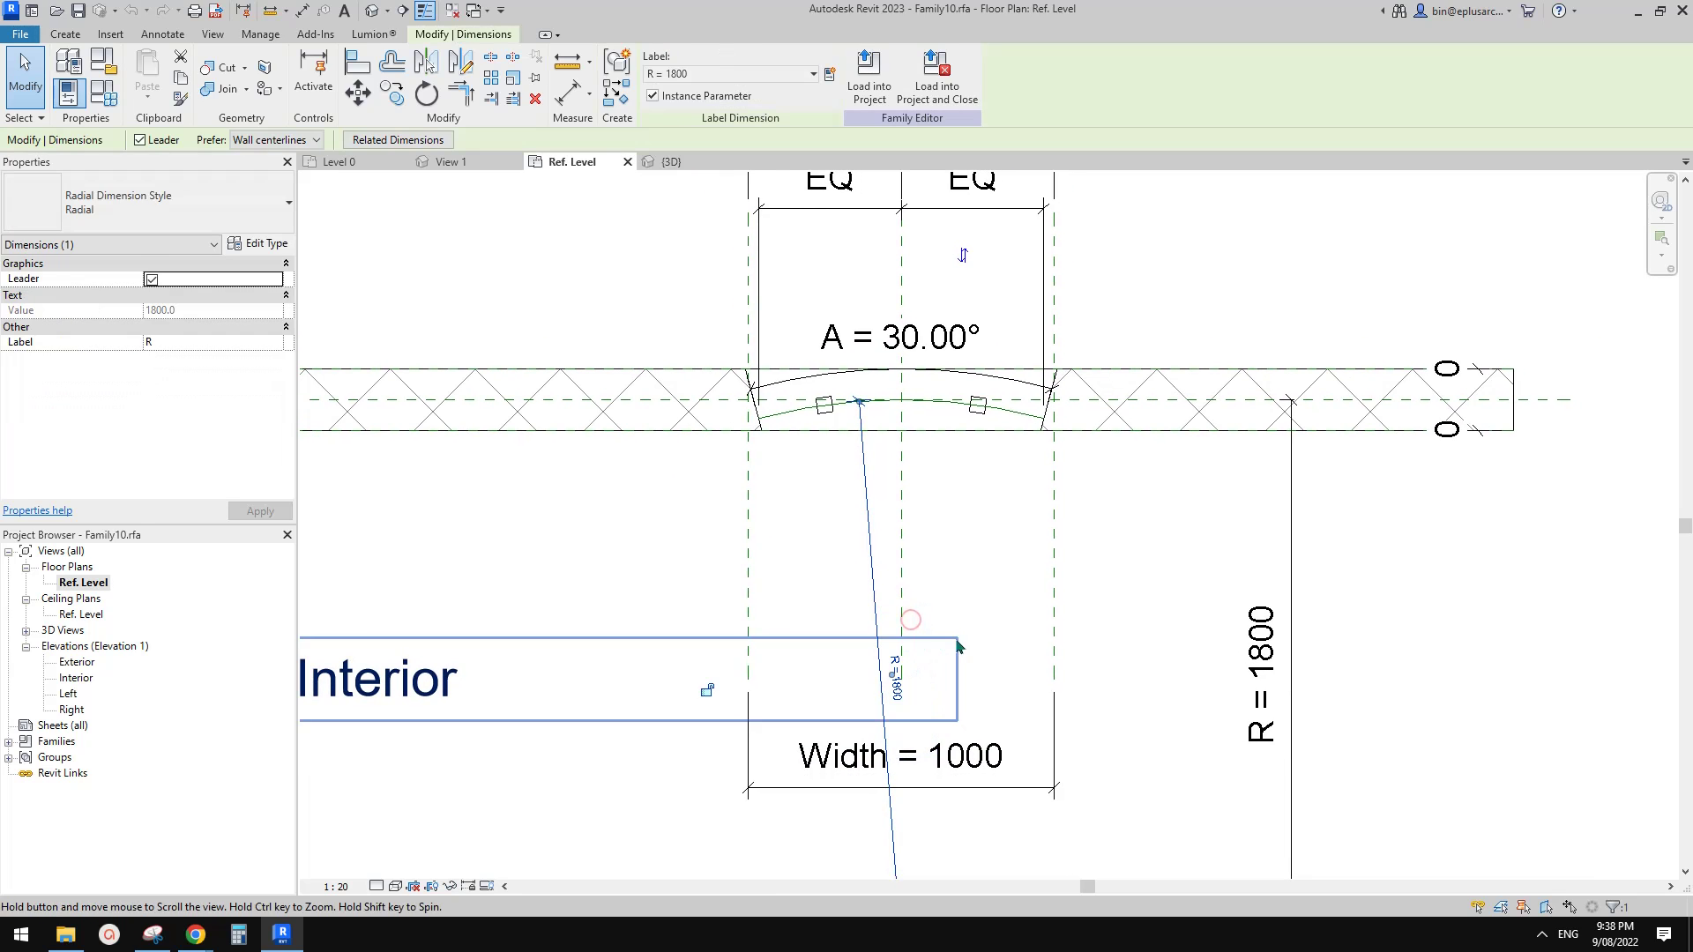
key(Escape)
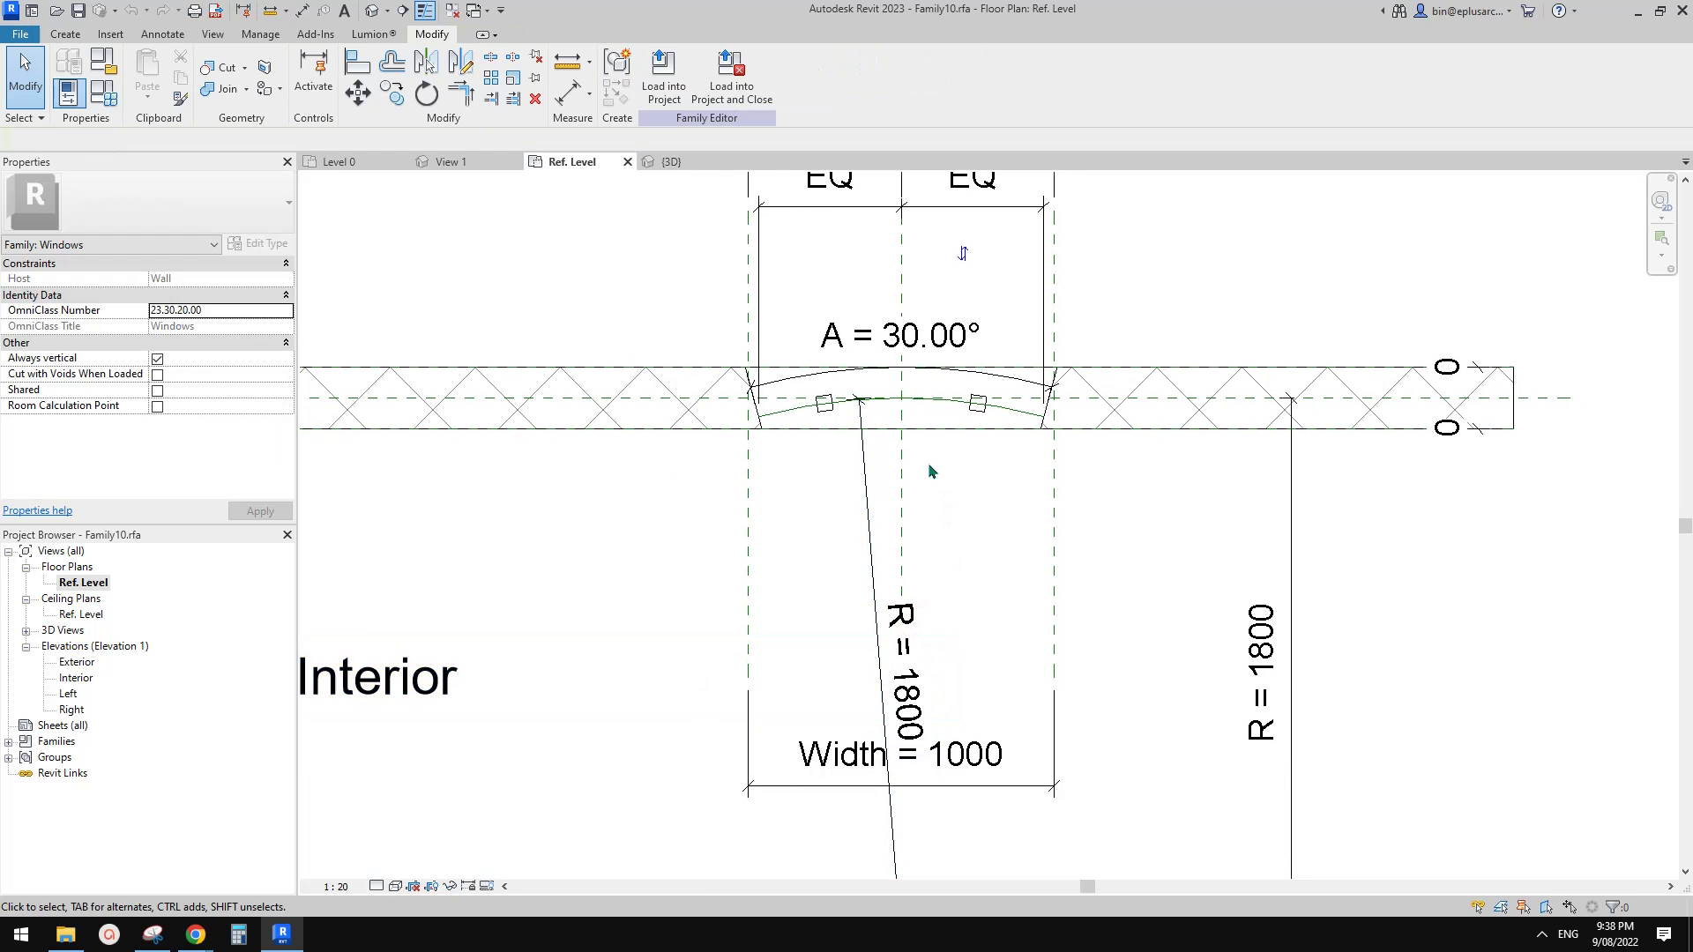
click(888, 341)
key(Escape)
middle_drag(723, 453, 875, 462)
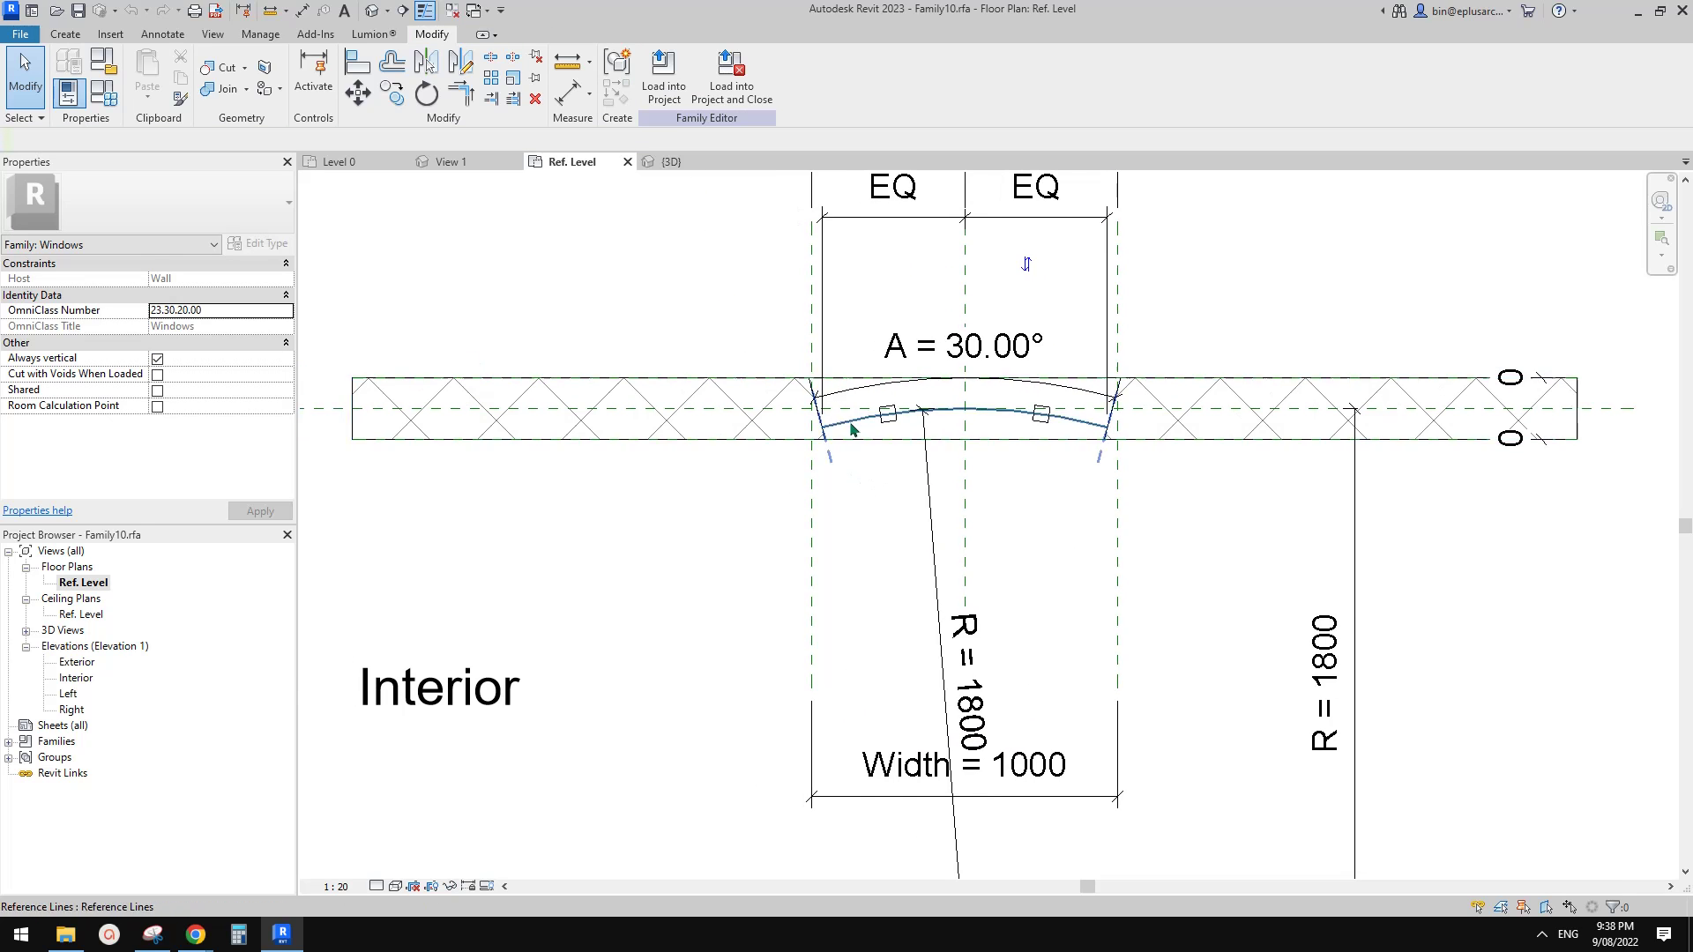
Review the family's dimension parameters and formulas in Family Types, checking them against the plan dimensions
click(103, 92)
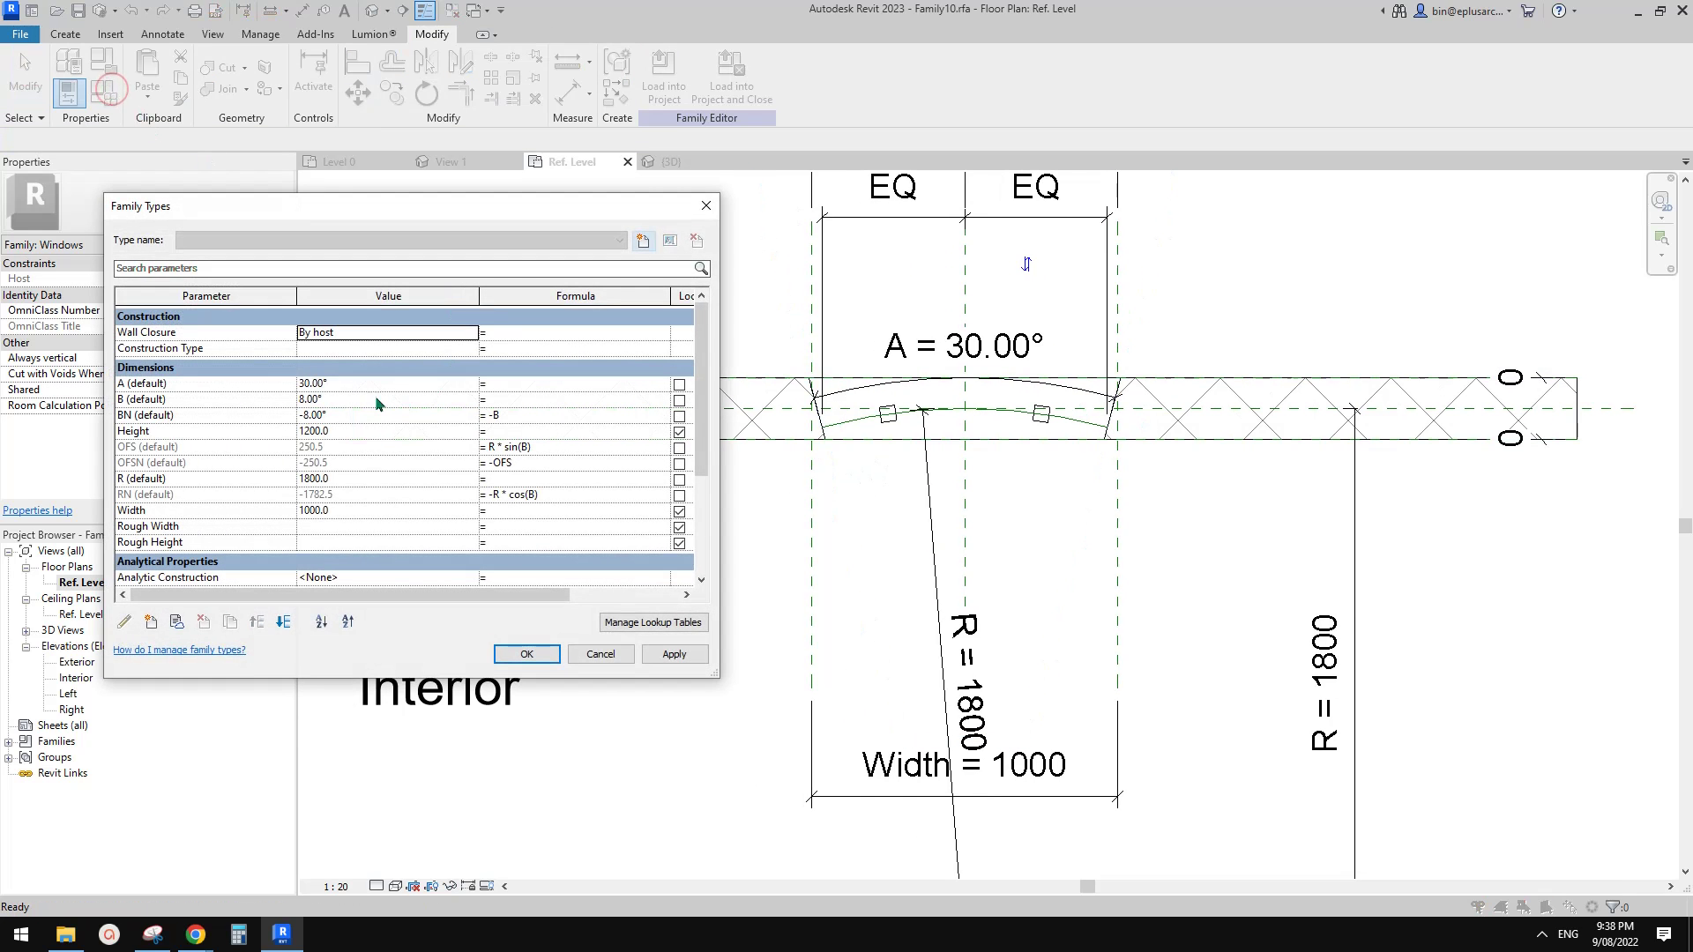
click(706, 206)
middle_drag(960, 358, 939, 419)
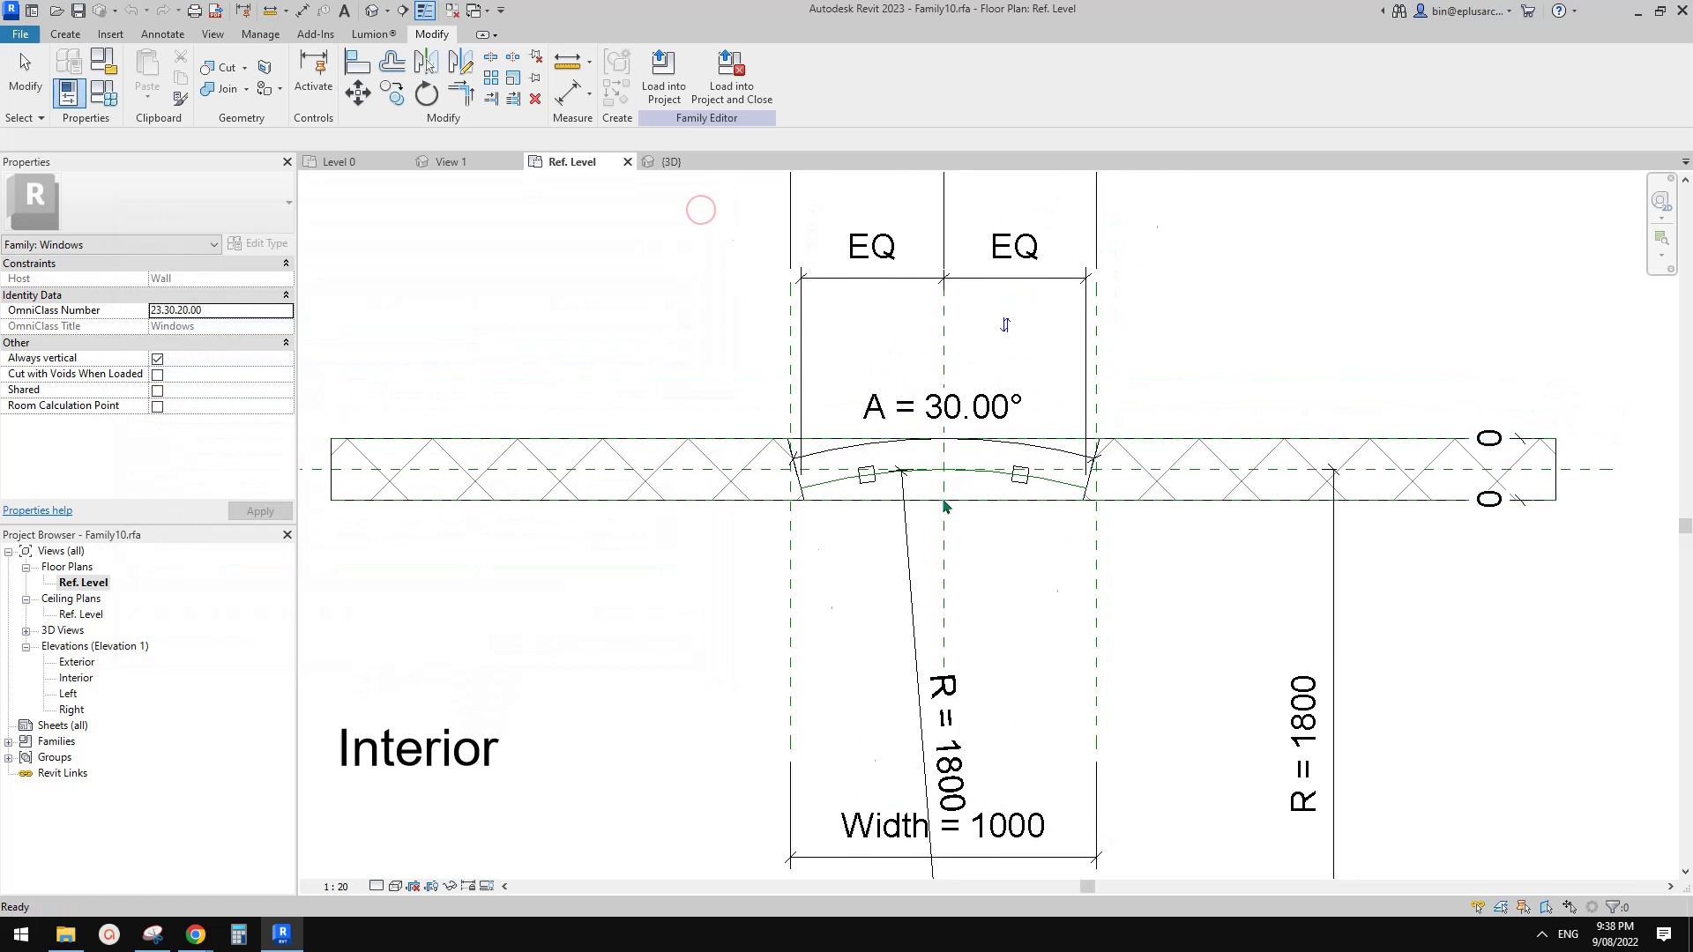
click(939, 419)
key(Escape)
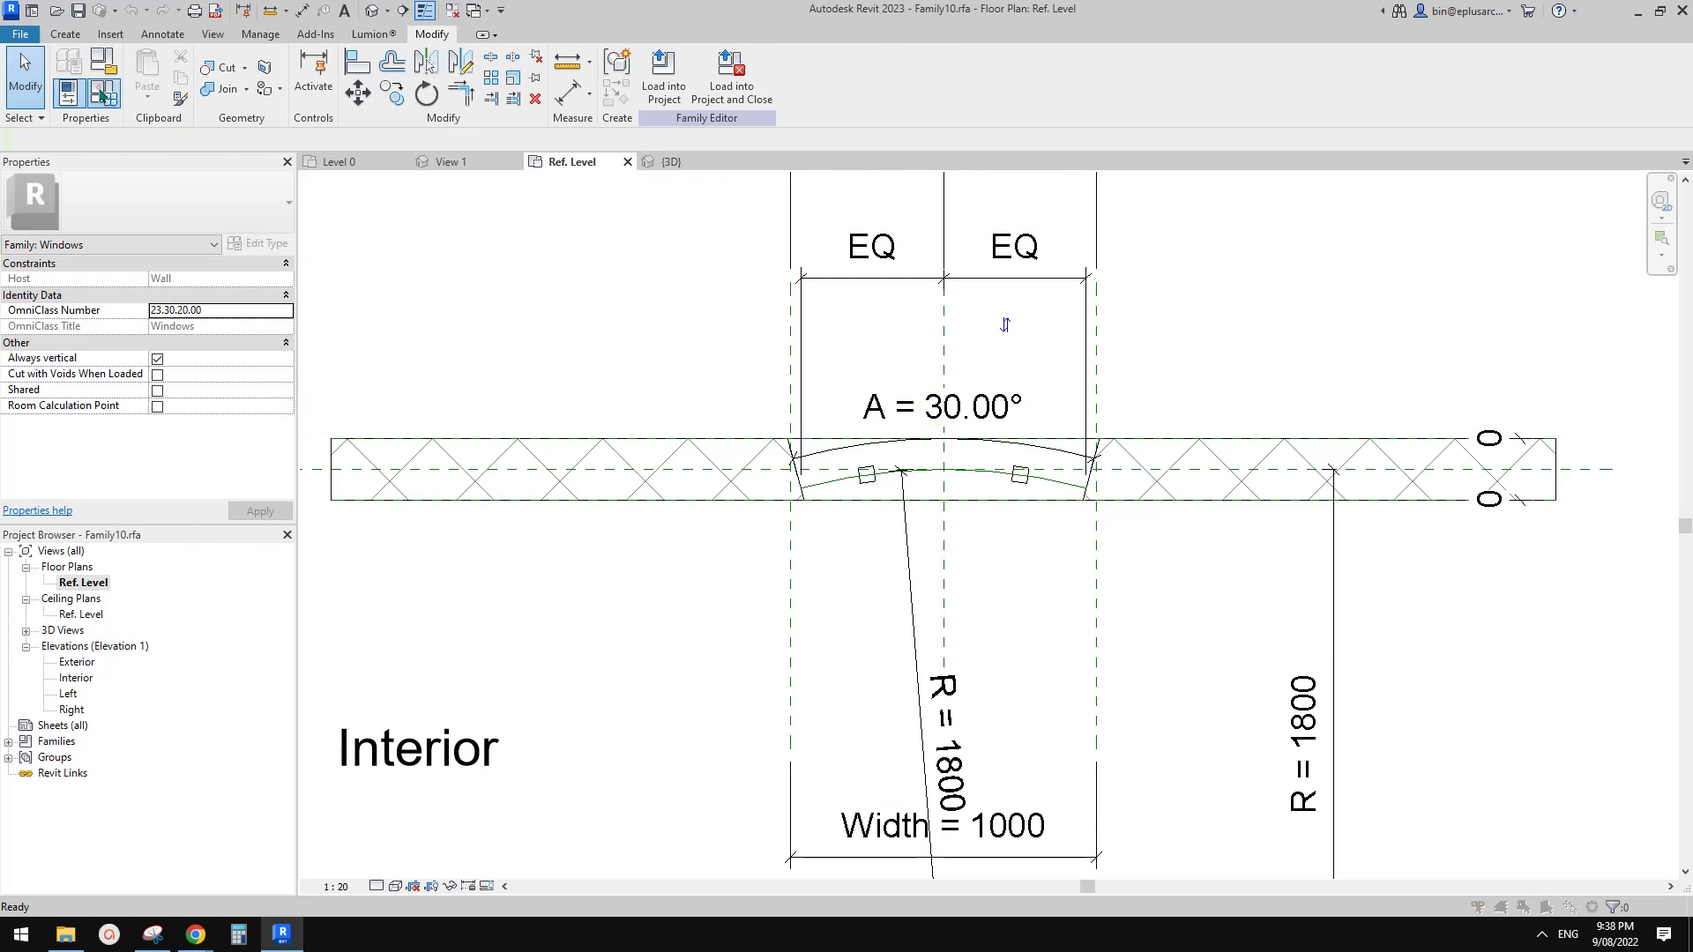
Set the family's angle parameter A to 24° and apply it to the opening
click(104, 92)
click(351, 385)
text(2)
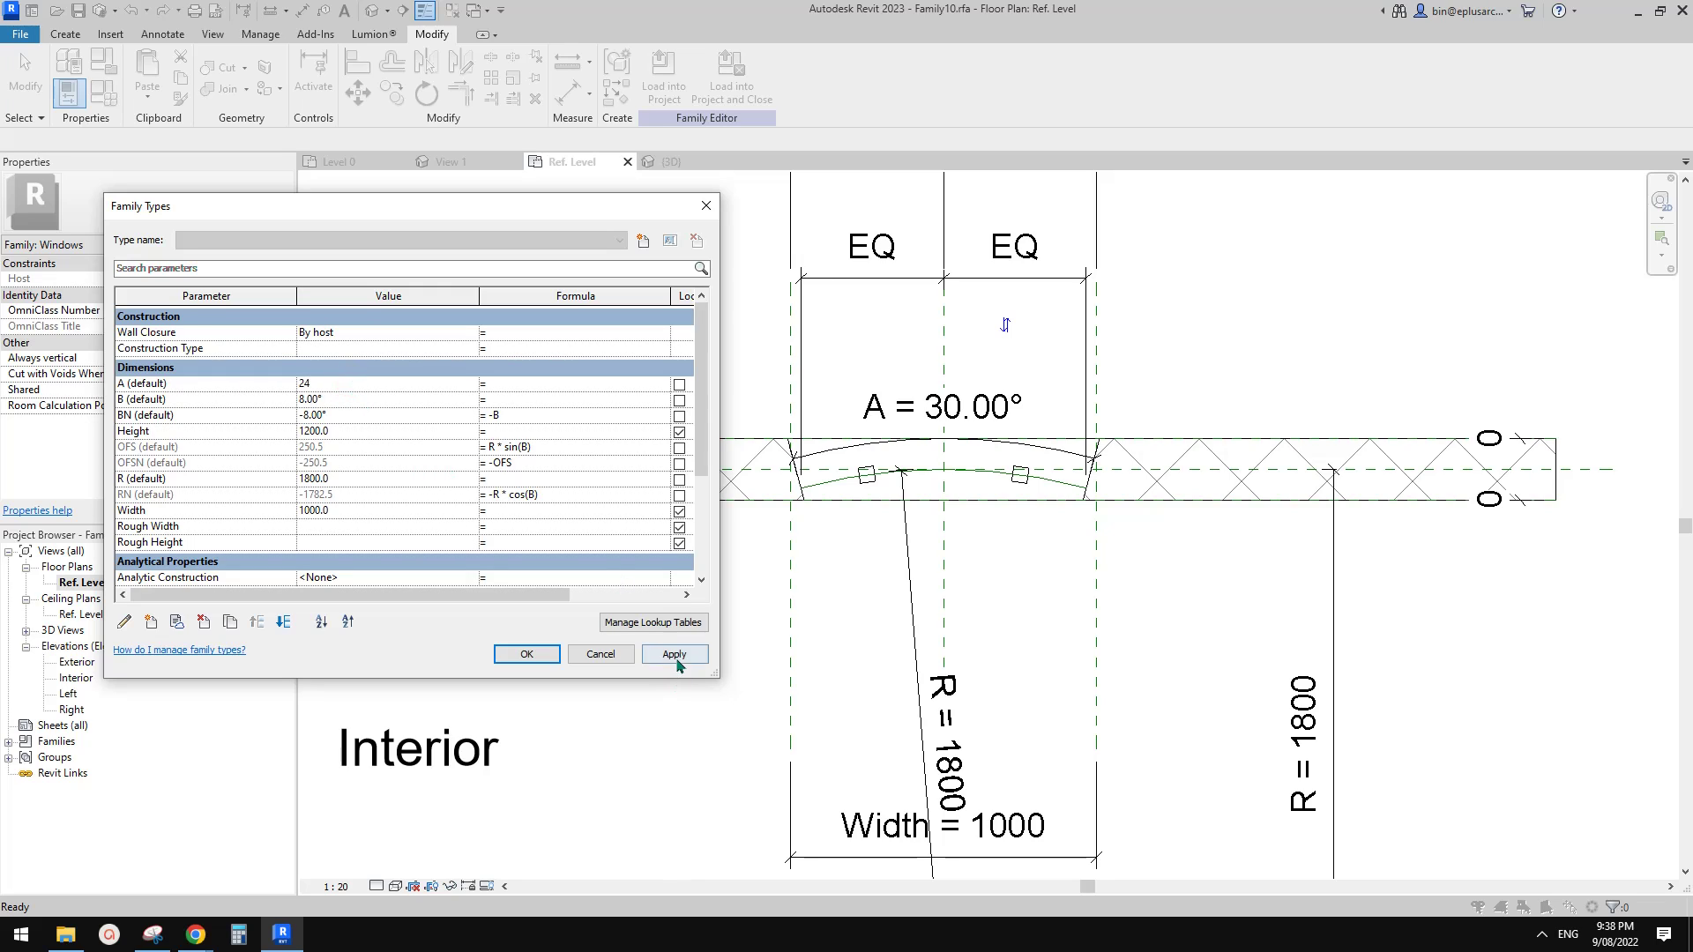
text(4)
click(675, 654)
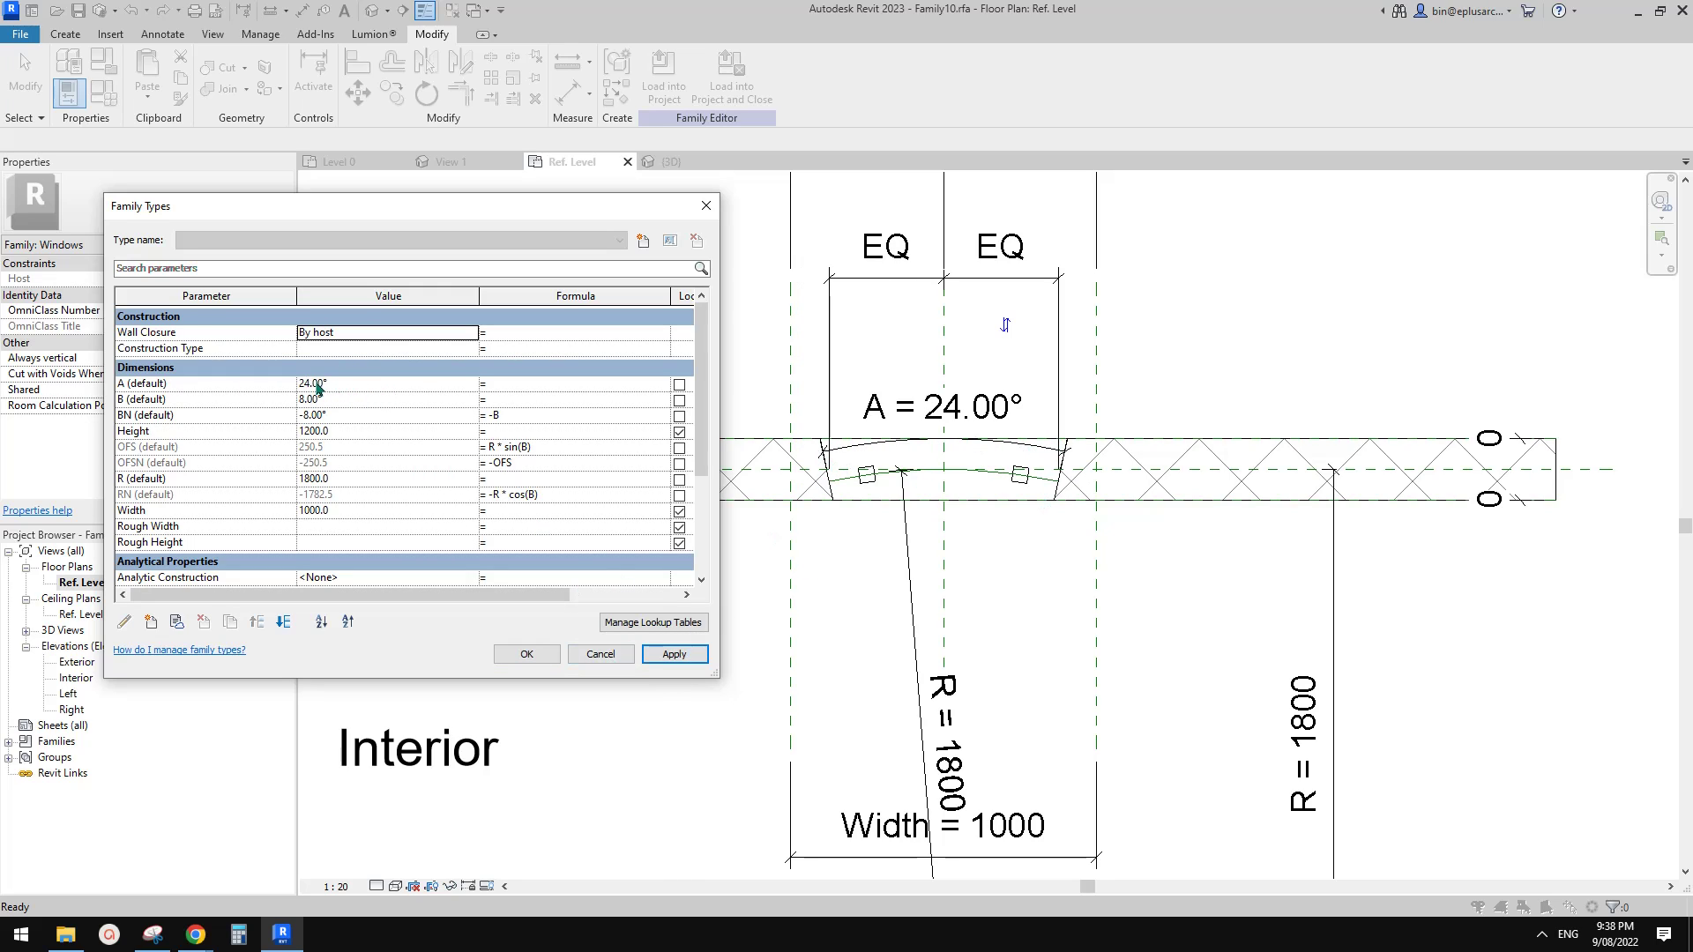
click(554, 654)
Examine how the opening, the two bars and the Width and R dimensions sit in the Ref. Level plan
scroll(964, 527, up, 2)
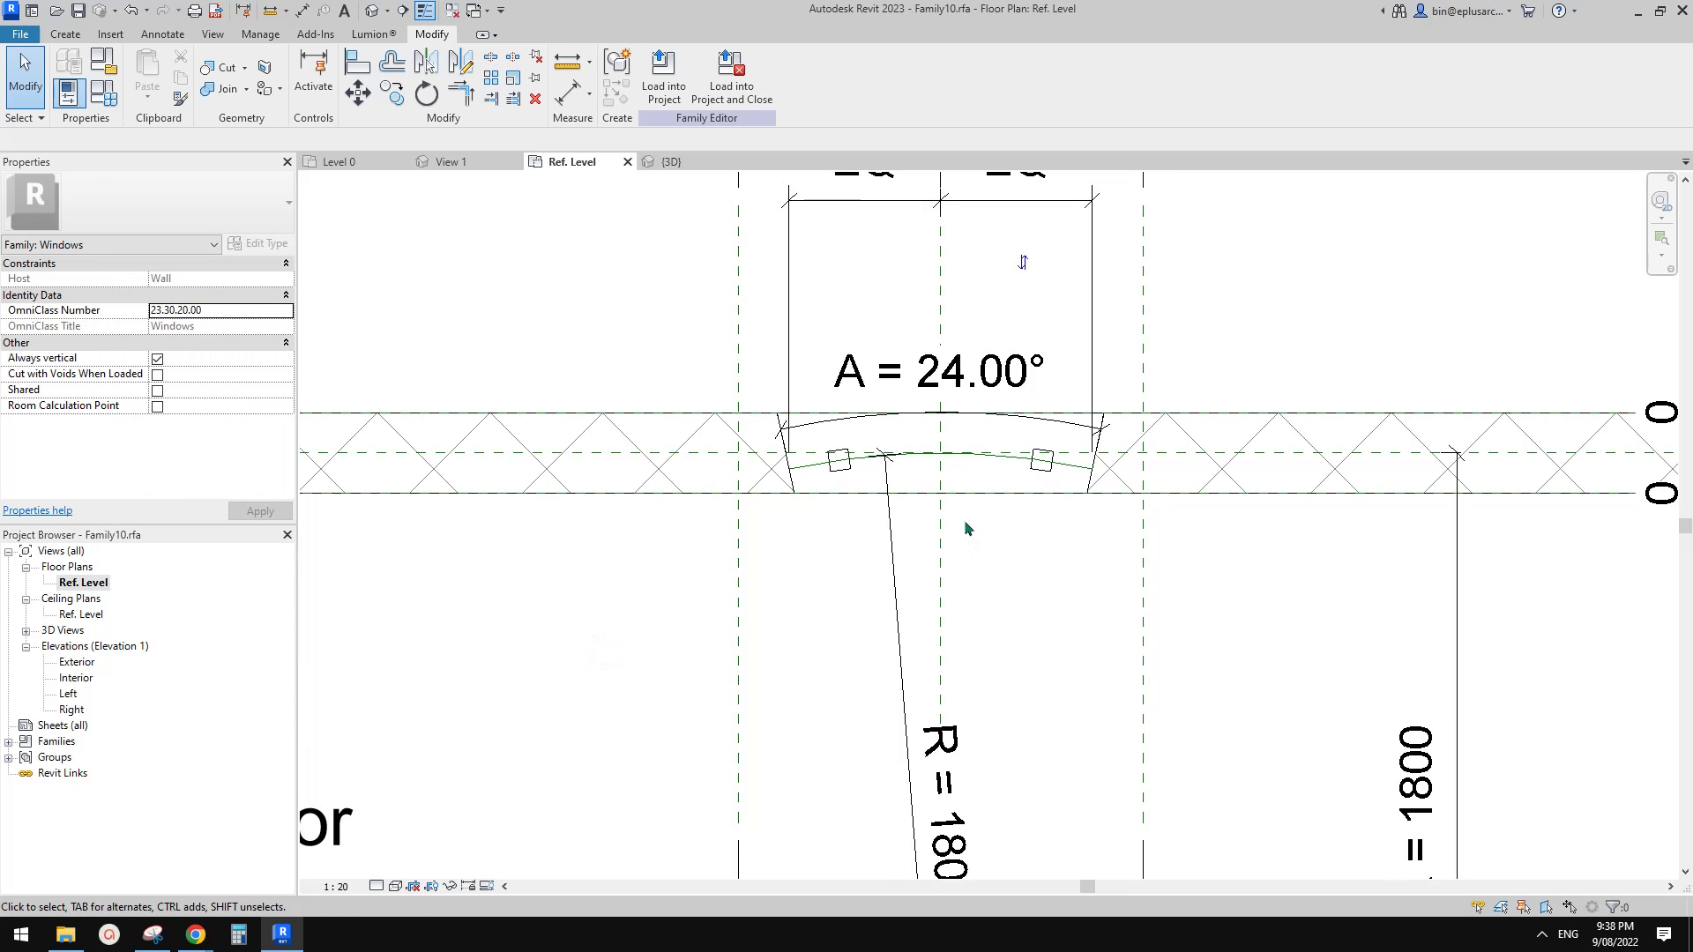
middle_drag(977, 524, 919, 547)
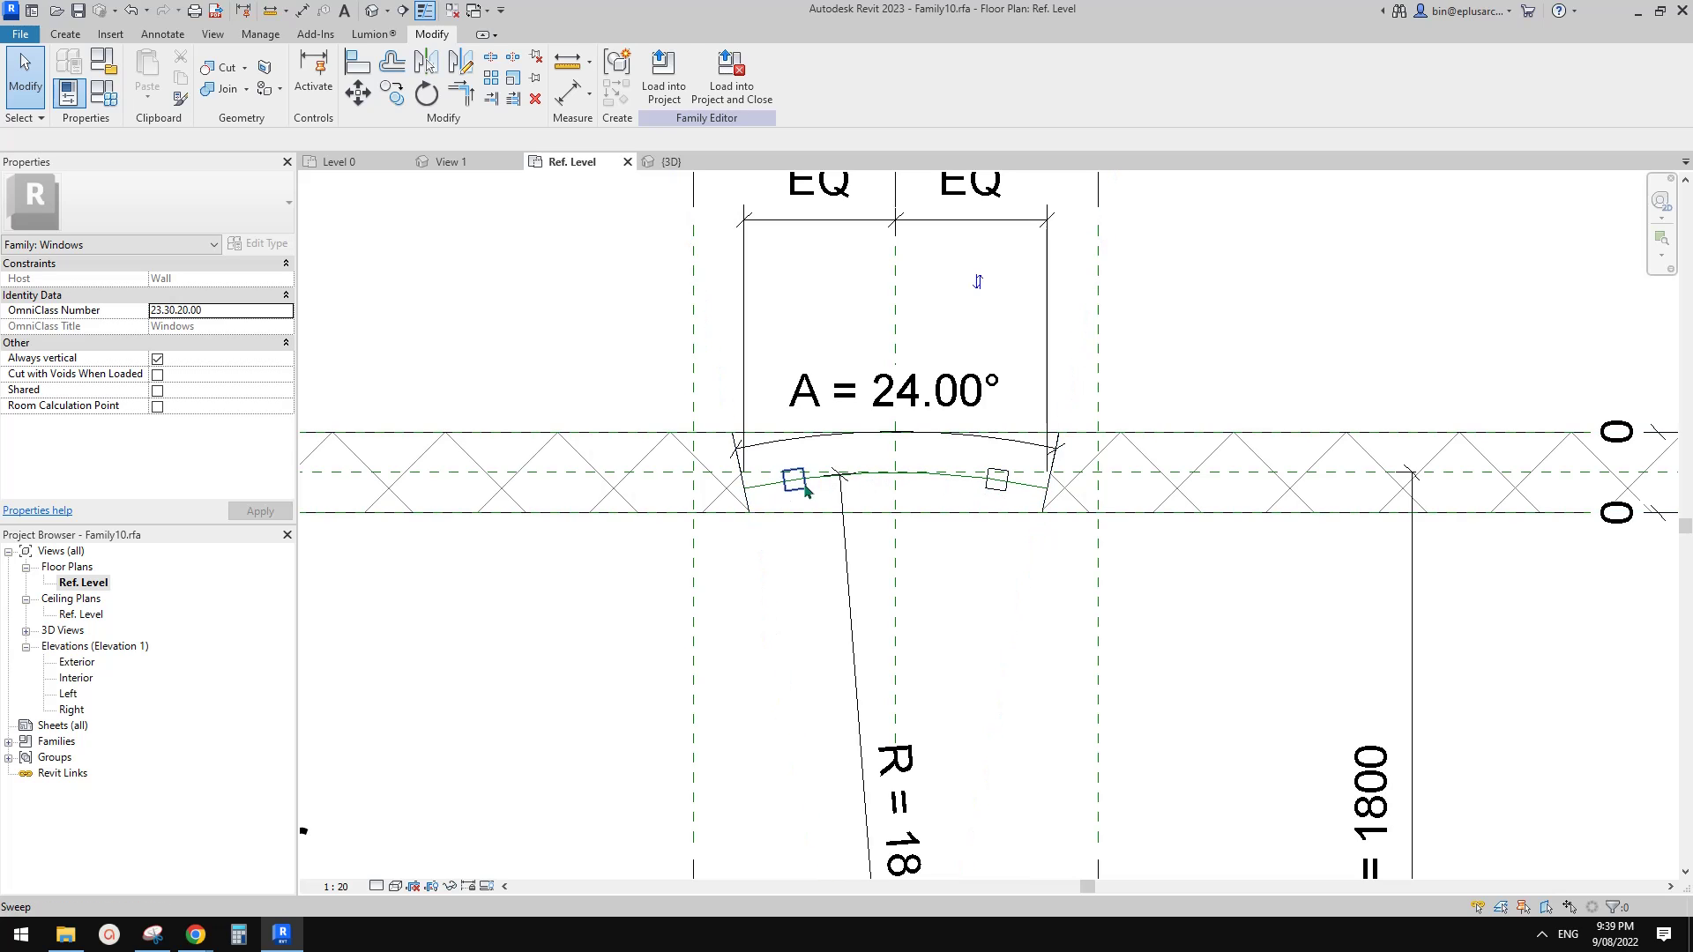
scroll(769, 483, down, 2)
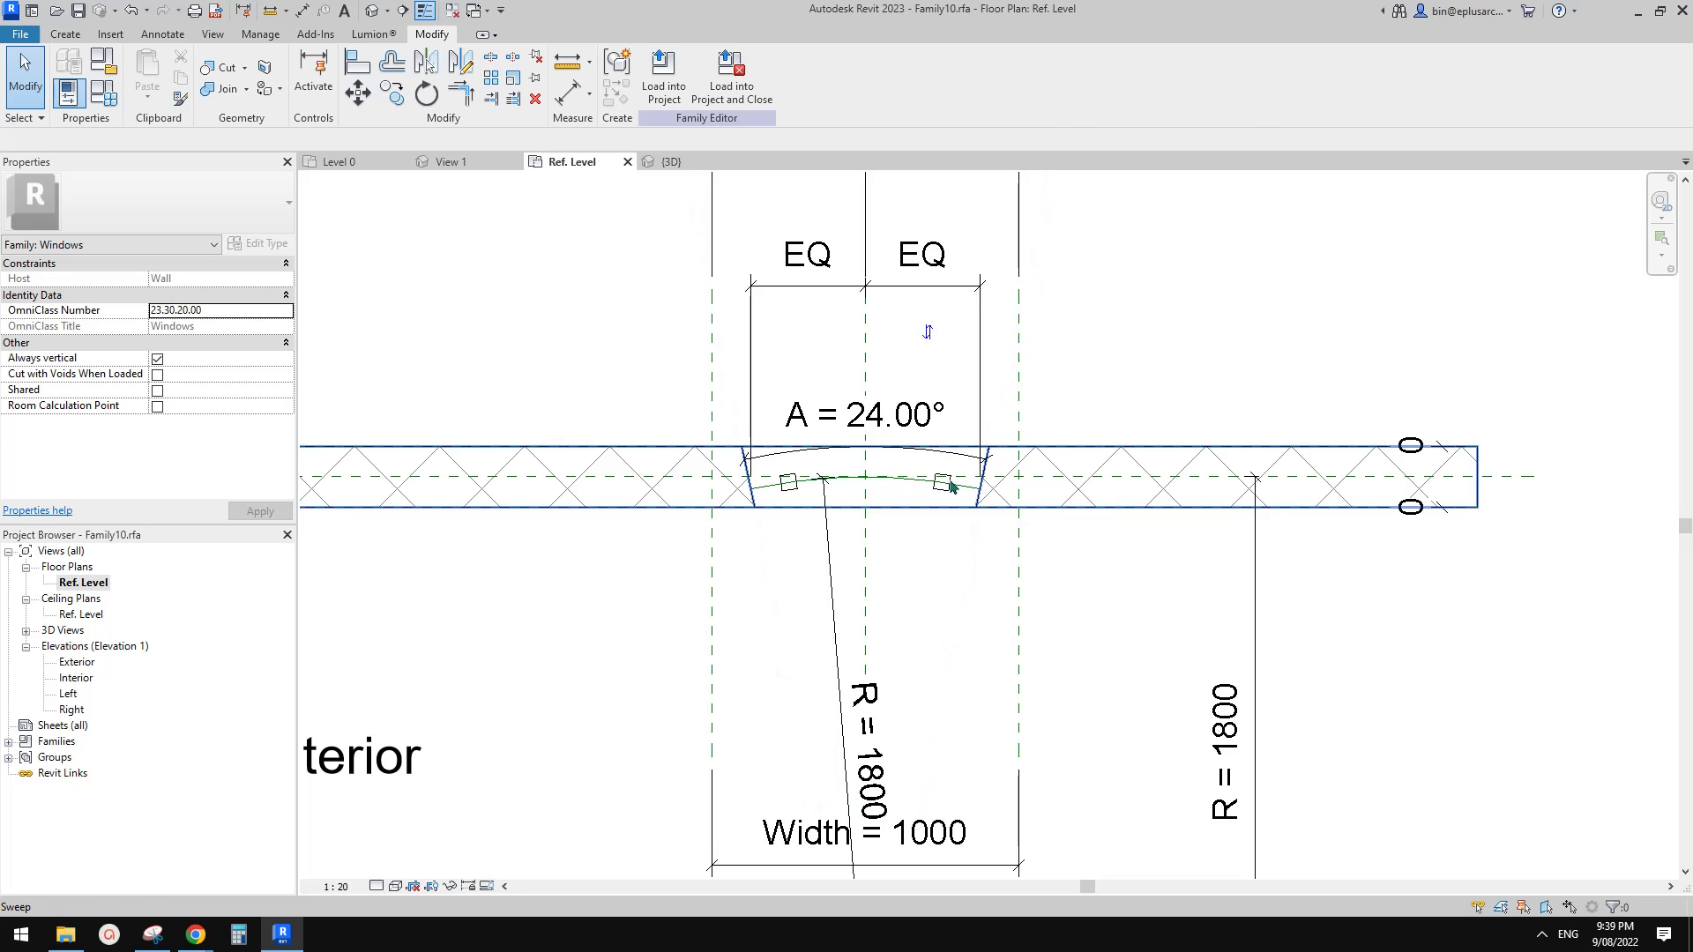
scroll(895, 491, down, 2)
scroll(895, 491, up, 1)
middle_drag(895, 491, 685, 508)
scroll(692, 528, up, 1)
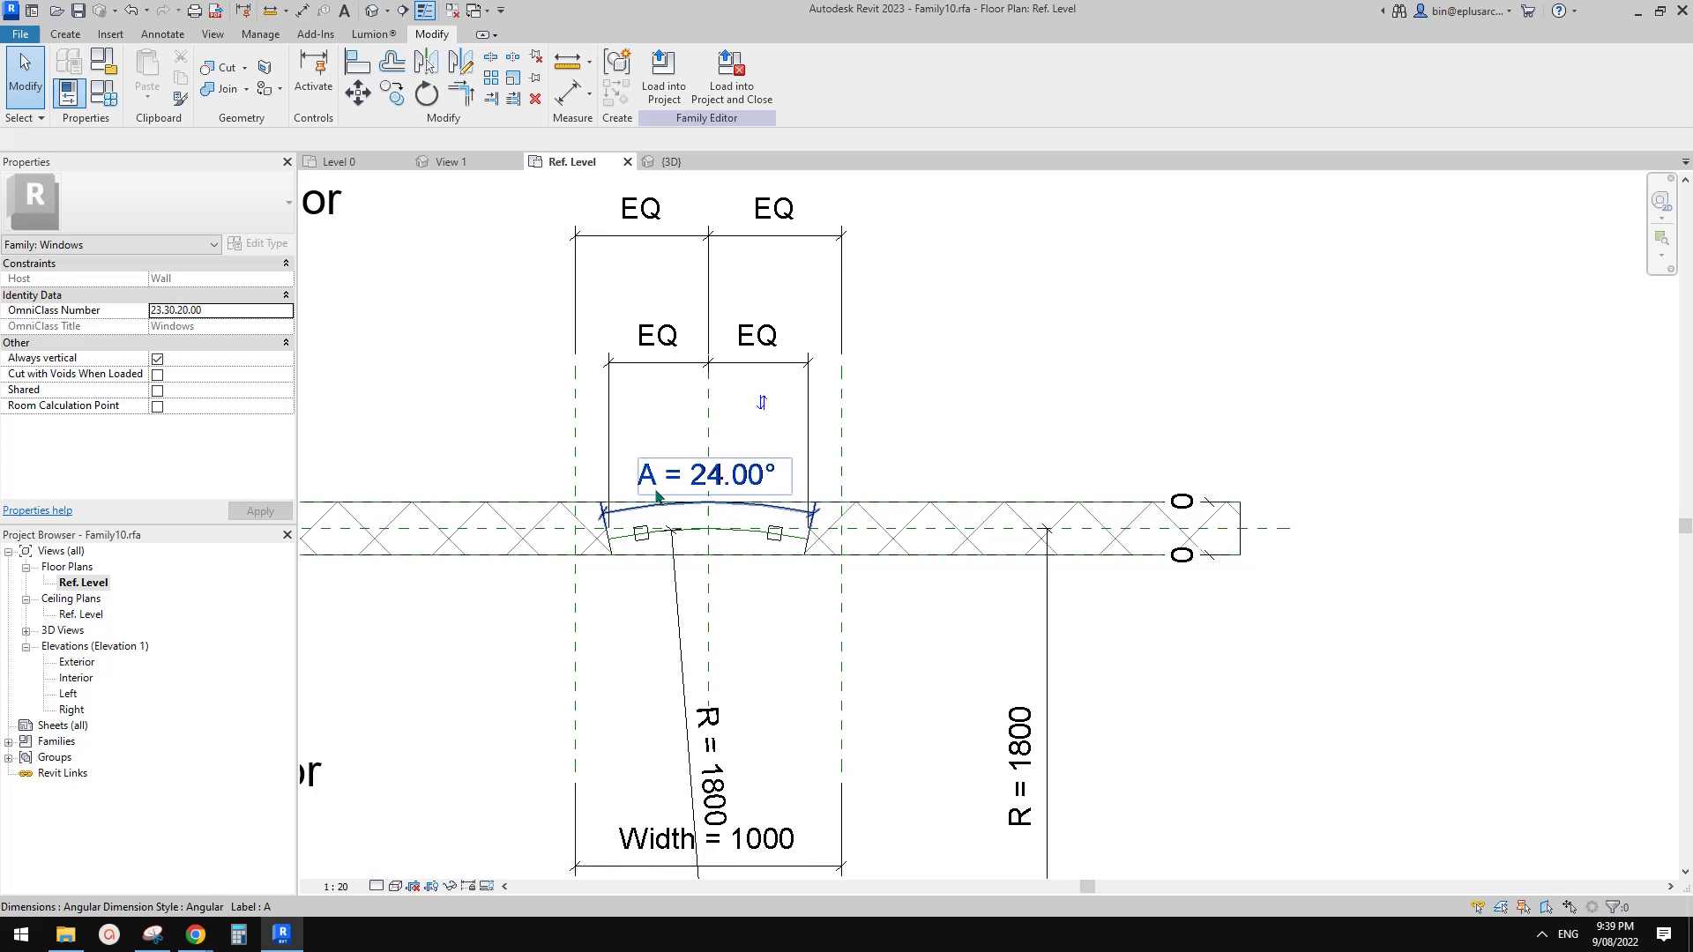
scroll(802, 511, down, 2)
mouse_move(803, 512)
middle_down()
mouse_move(714, 488)
mouse_move(696, 419)
middle_up()
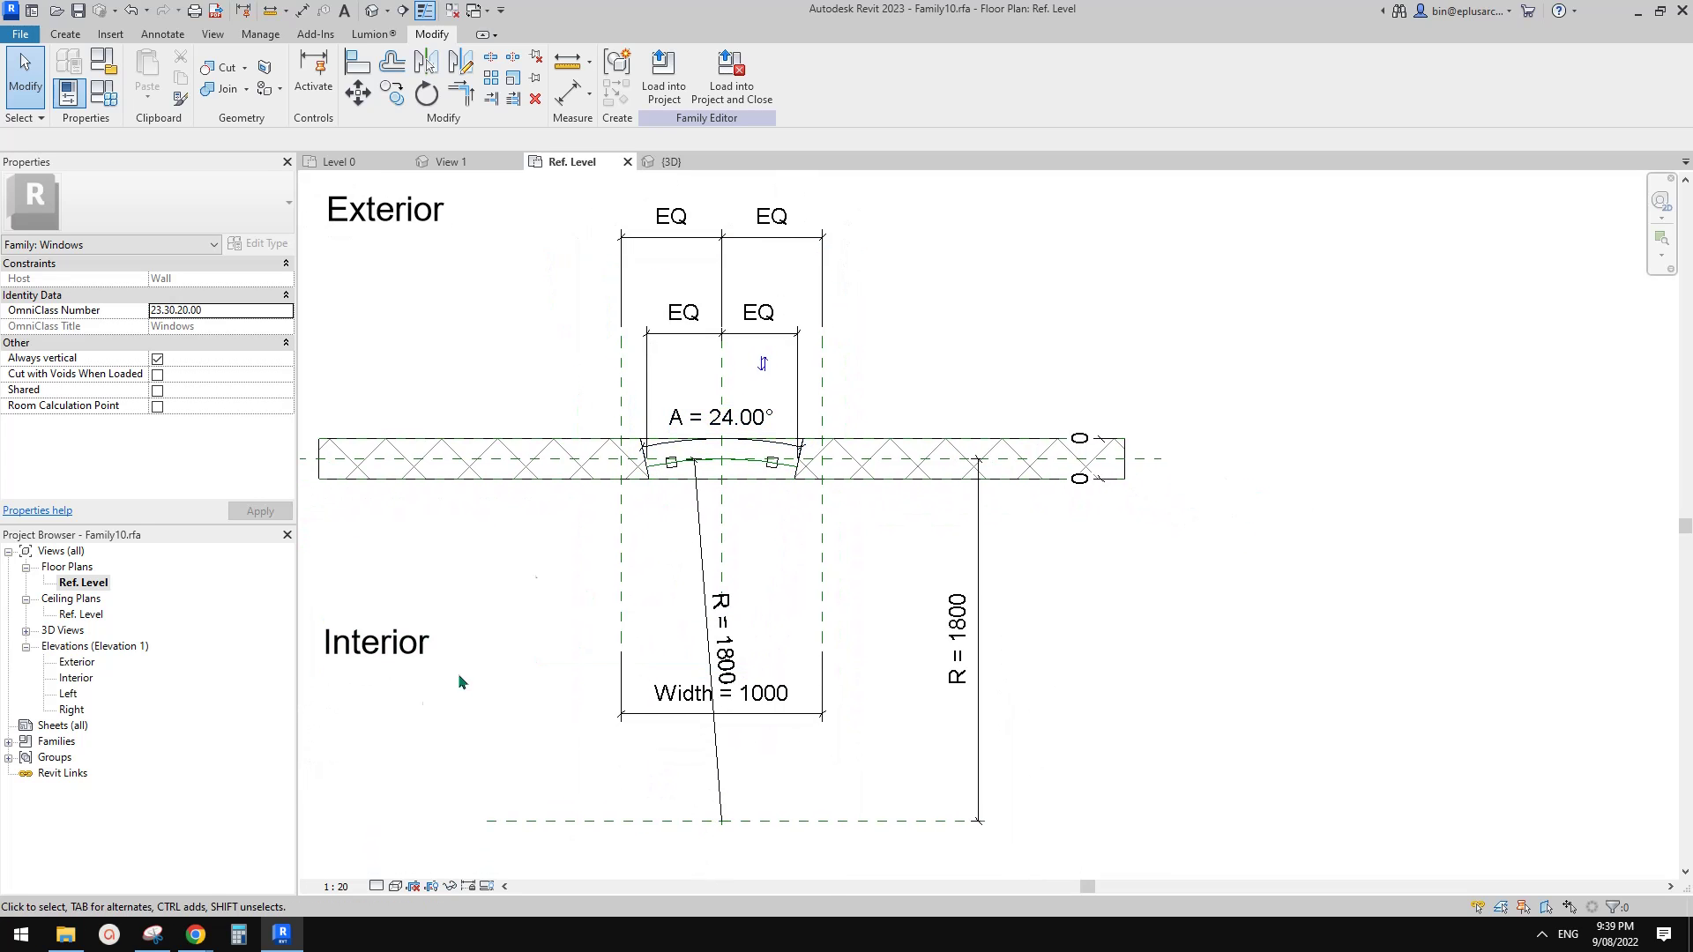
Switch to the Google Docs notes and review the handwritten formulas relating arc length, chord width, radius and angle A
mouse_move(196, 937)
click(496, 843)
scroll(879, 474, down, 15)
scroll(877, 472, up, 2)
scroll(876, 471, down, 5)
scroll(873, 470, up, 11)
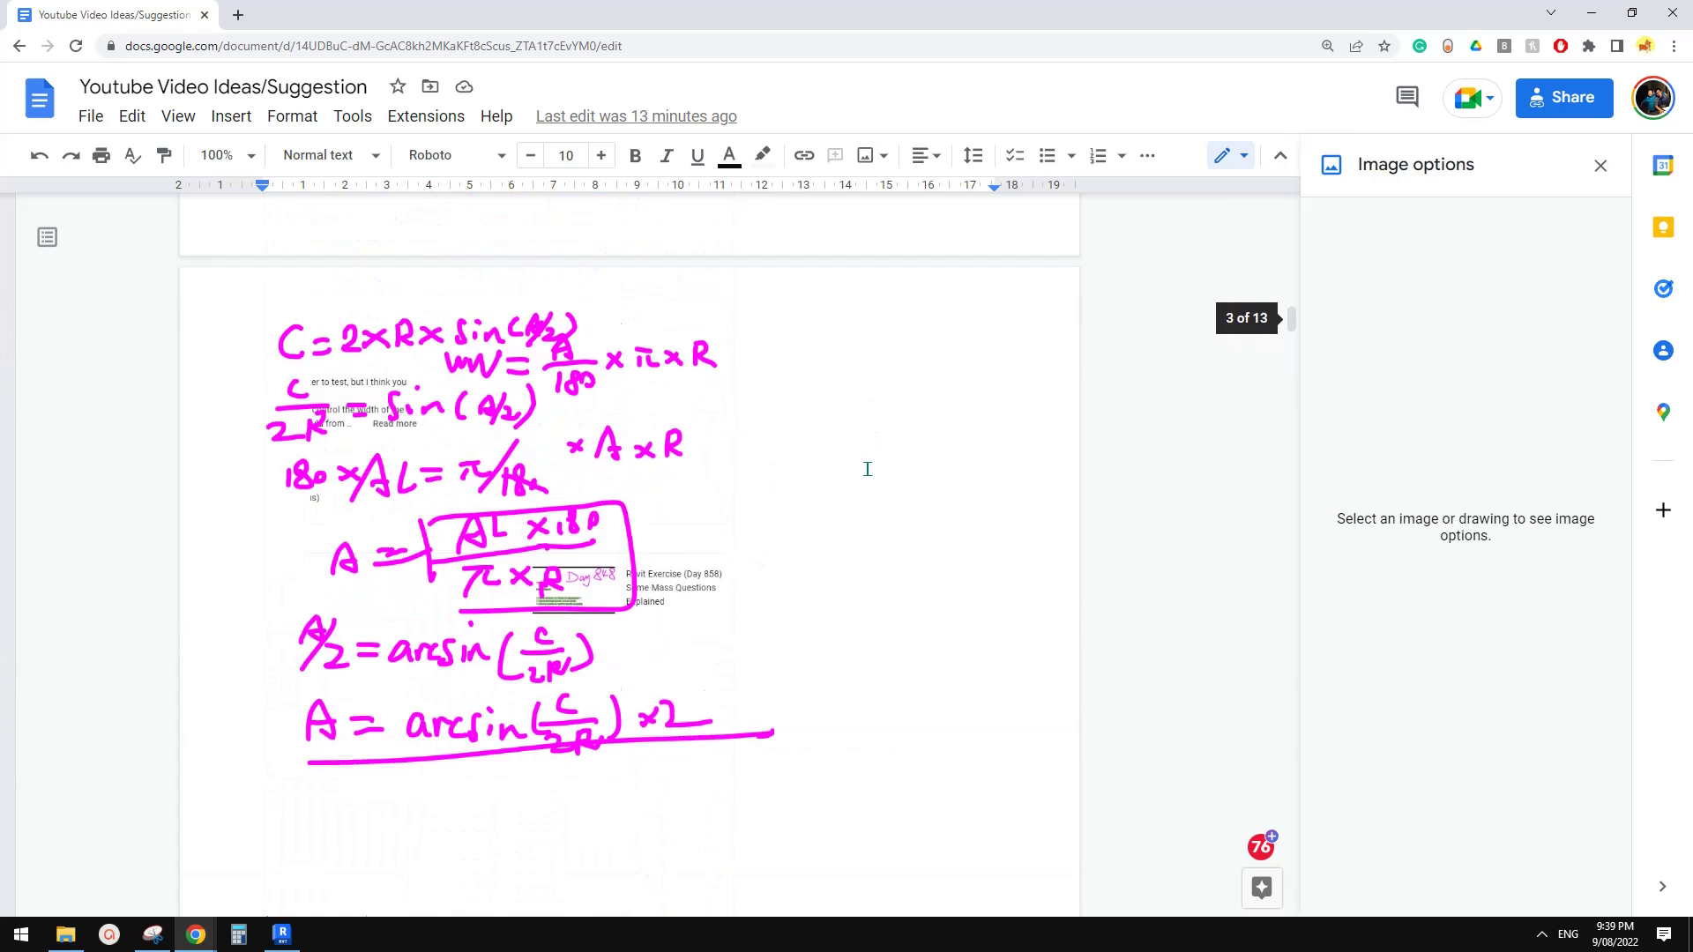
scroll(869, 469, up, 4)
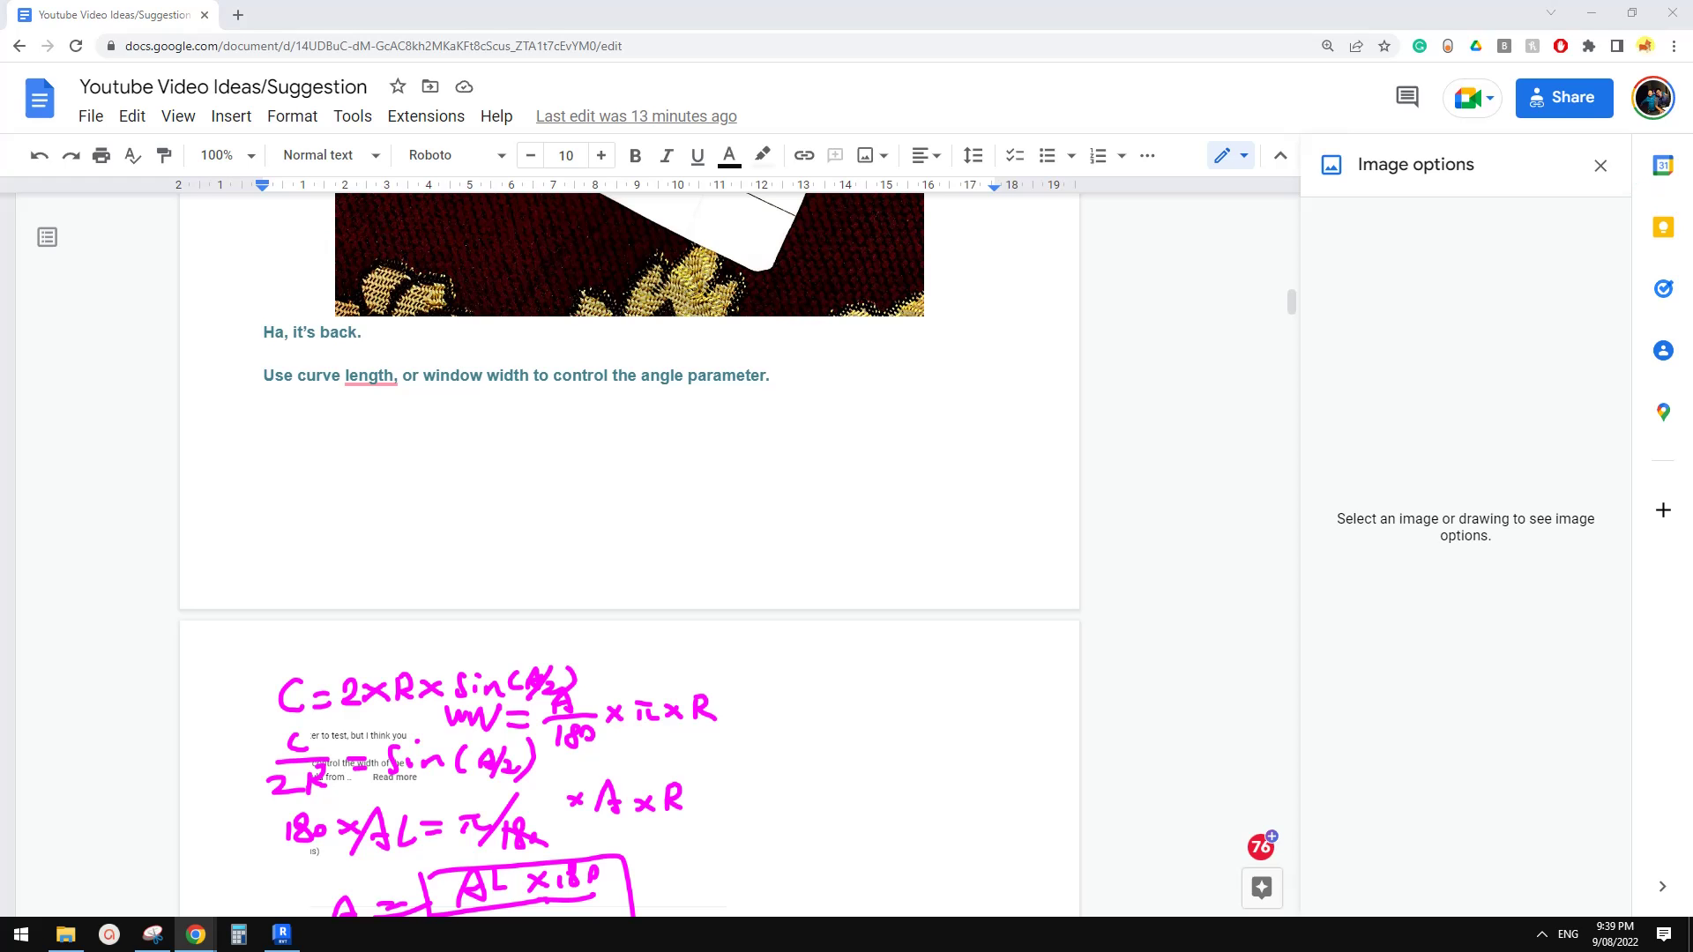
Bring the YouTube Studio comments tab into the browser window and examine the viewer's arch length formula by highlighting it
drag(1692, 151, 496, 37)
scroll(502, 571, up, 2)
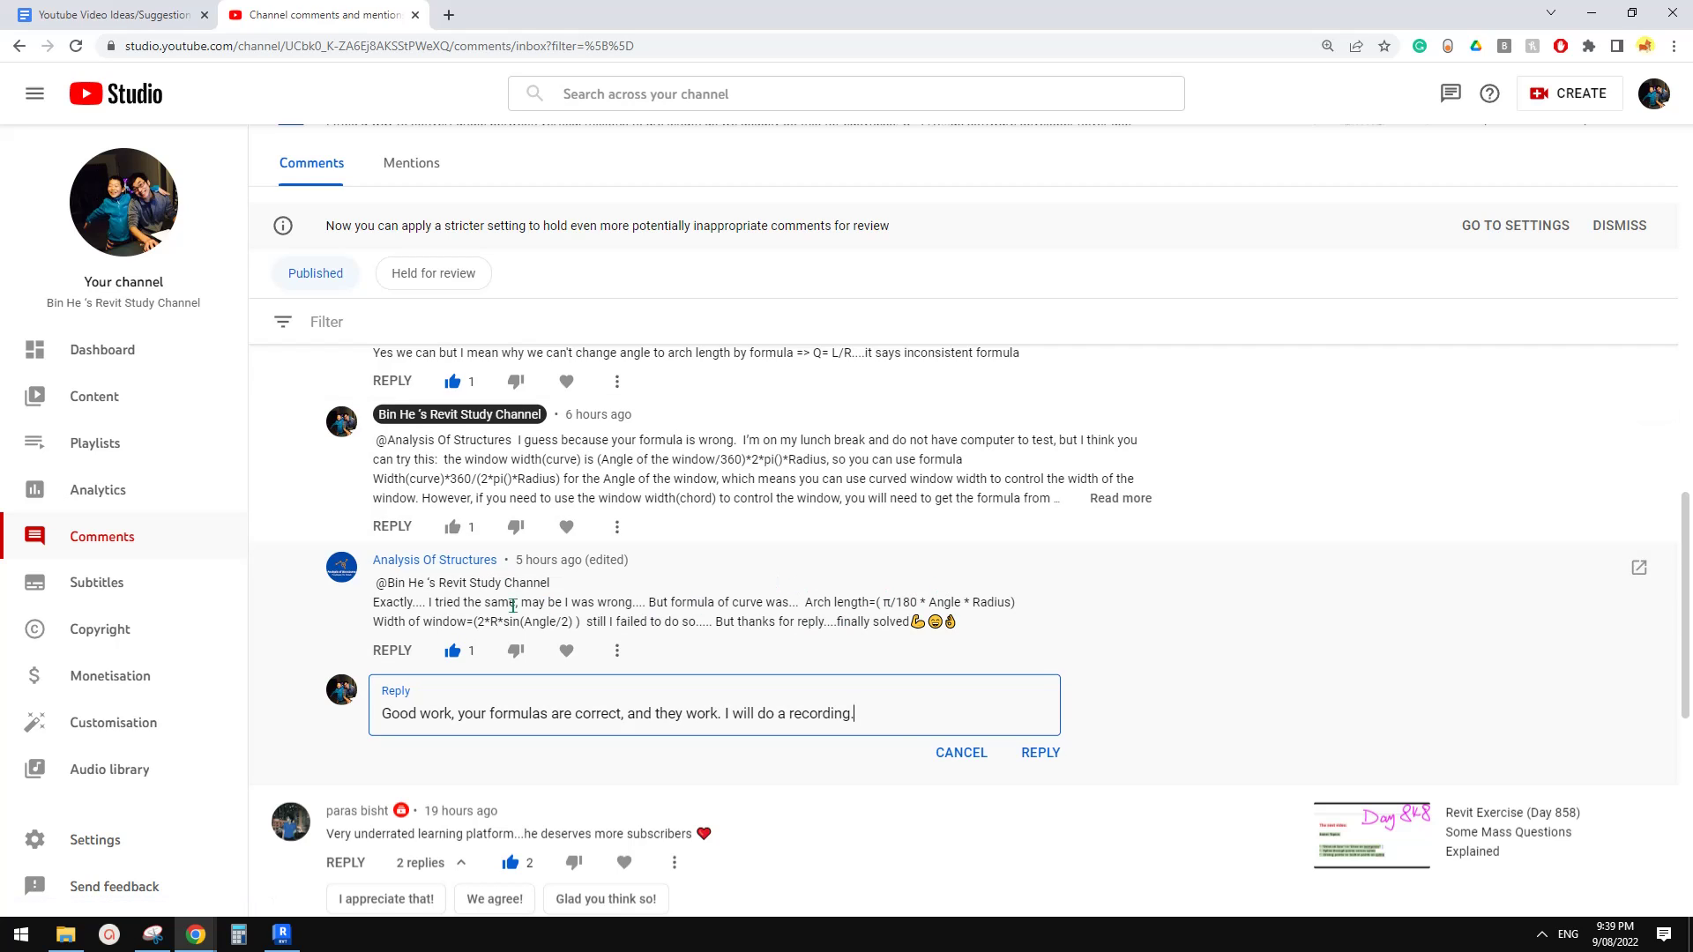
scroll(408, 588, up, 1)
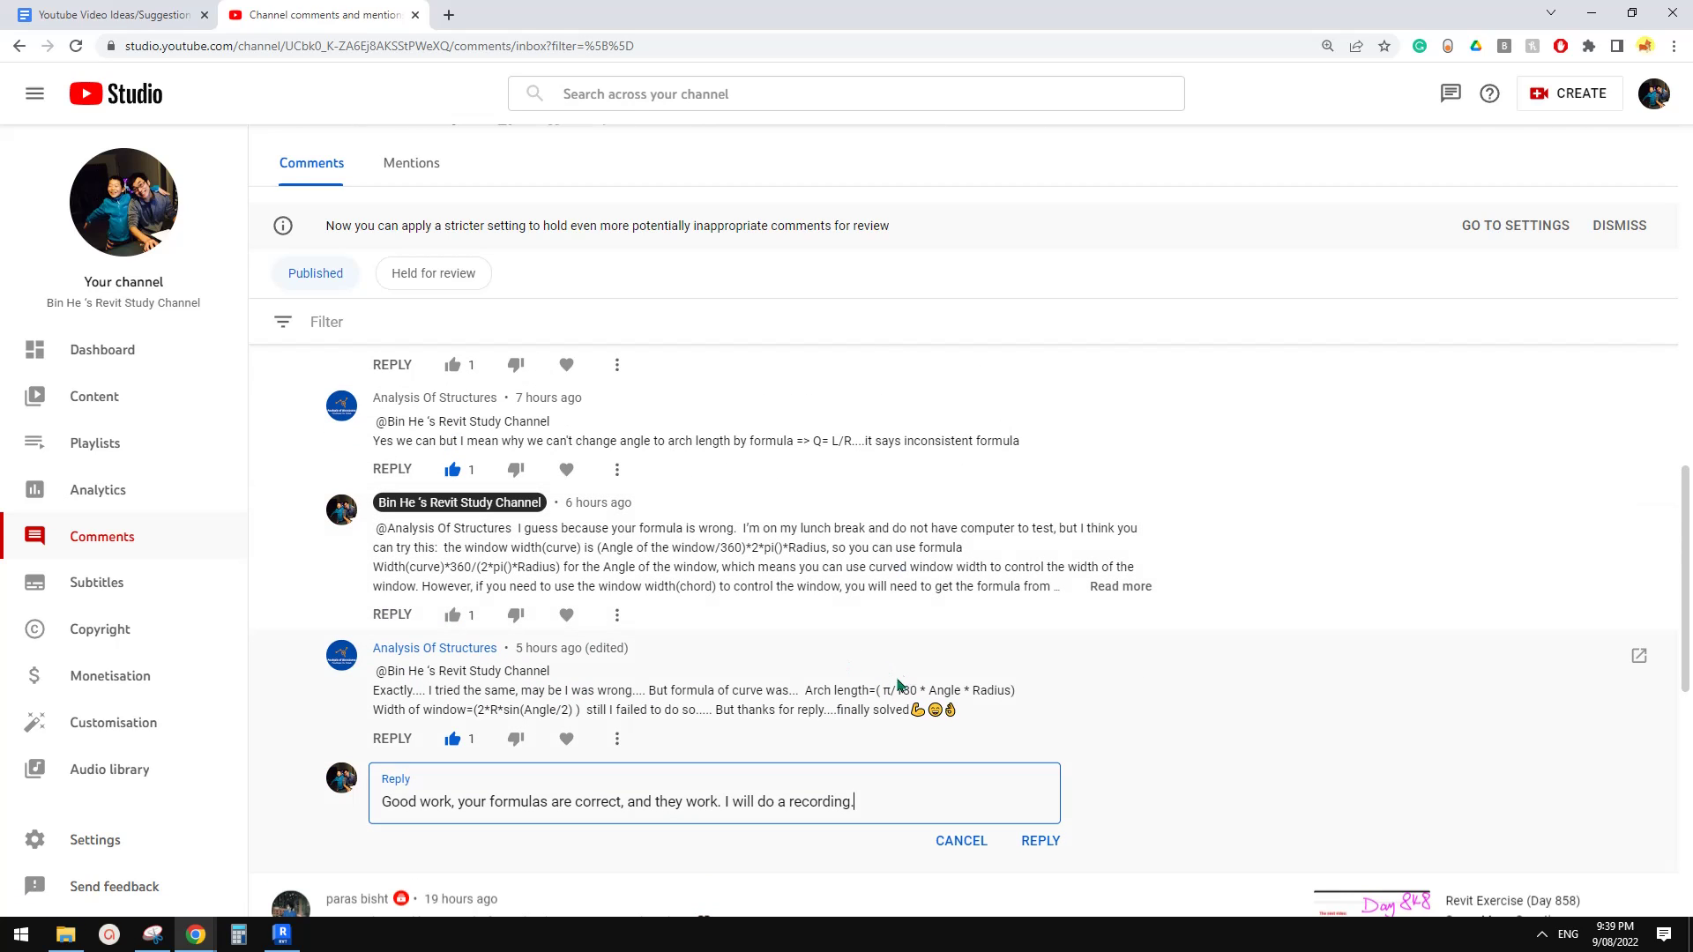
drag(1019, 692, 805, 693)
click(1080, 689)
mouse_move(1016, 691)
mouse_down()
mouse_move(805, 693)
mouse_move(1011, 691)
mouse_up()
click(1054, 682)
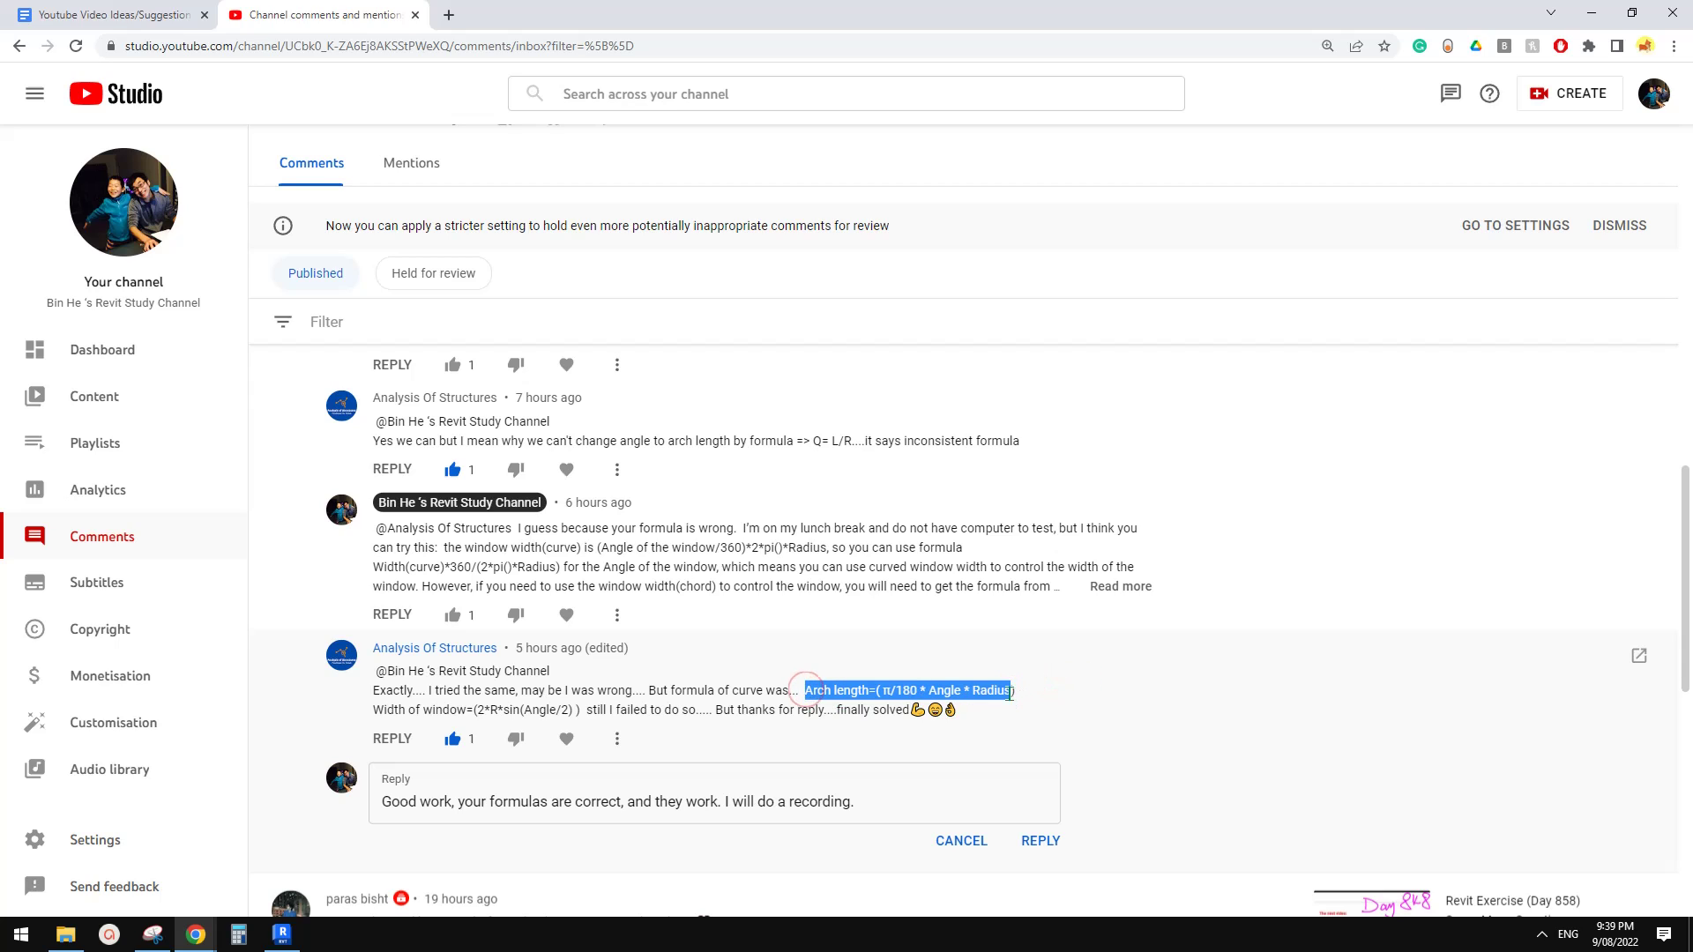
click(826, 695)
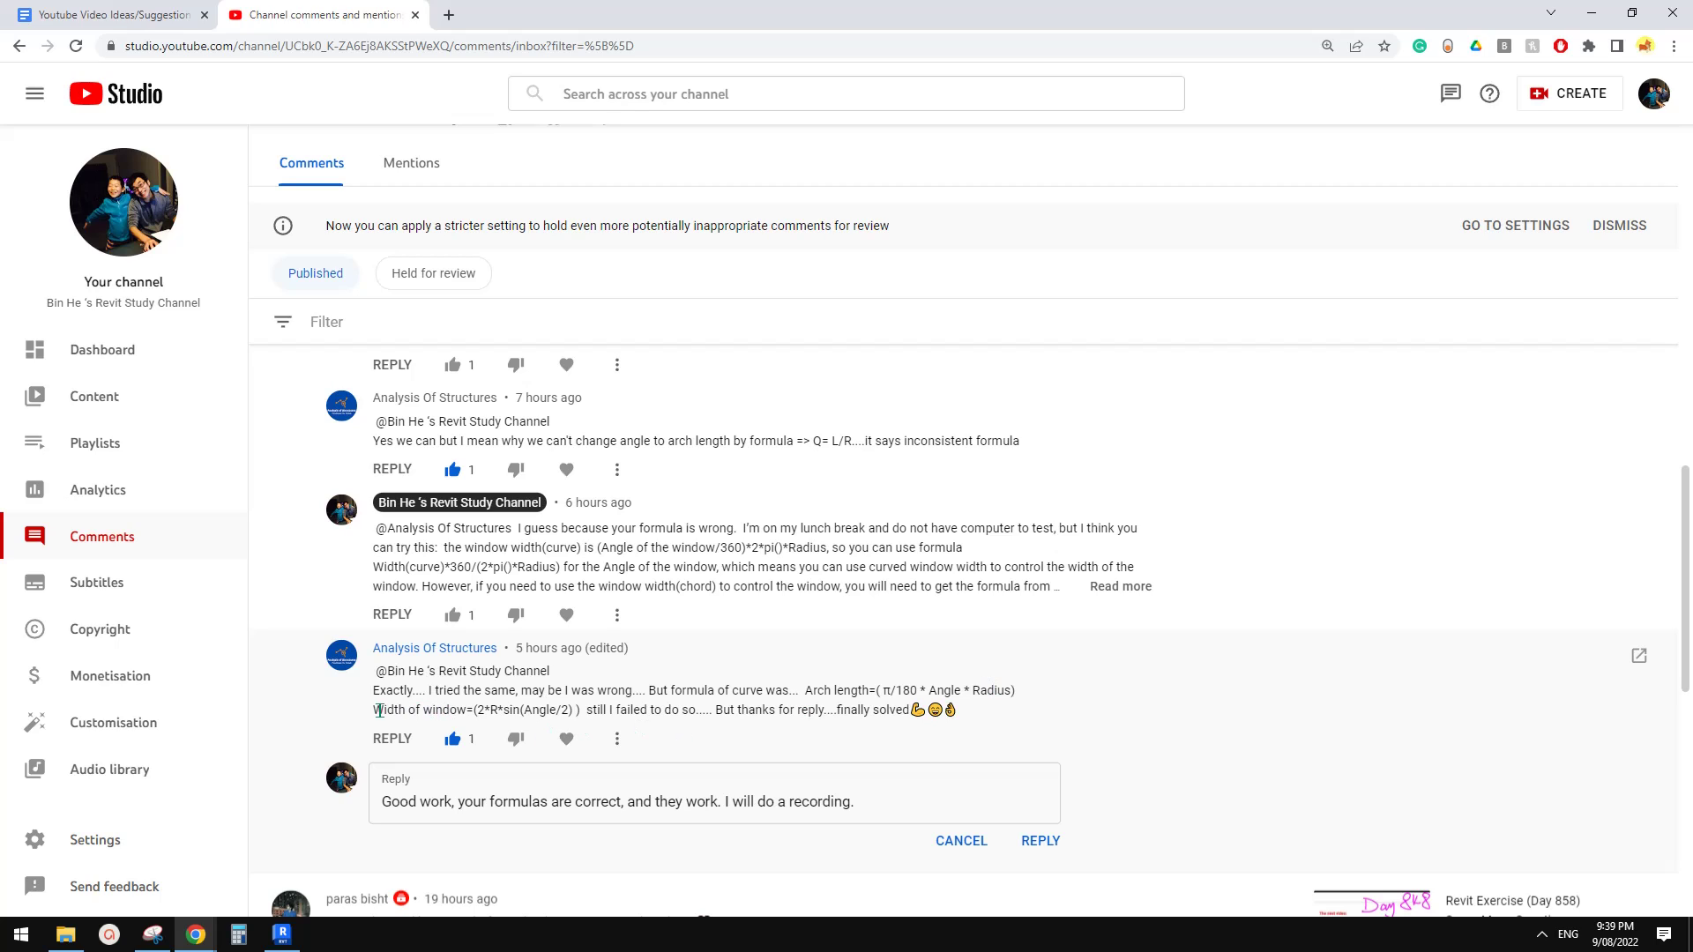
Review the viewer's width-of-window formula by highlighting it in the comment, and post the drafted reply about the formulas being correct
drag(375, 712, 456, 717)
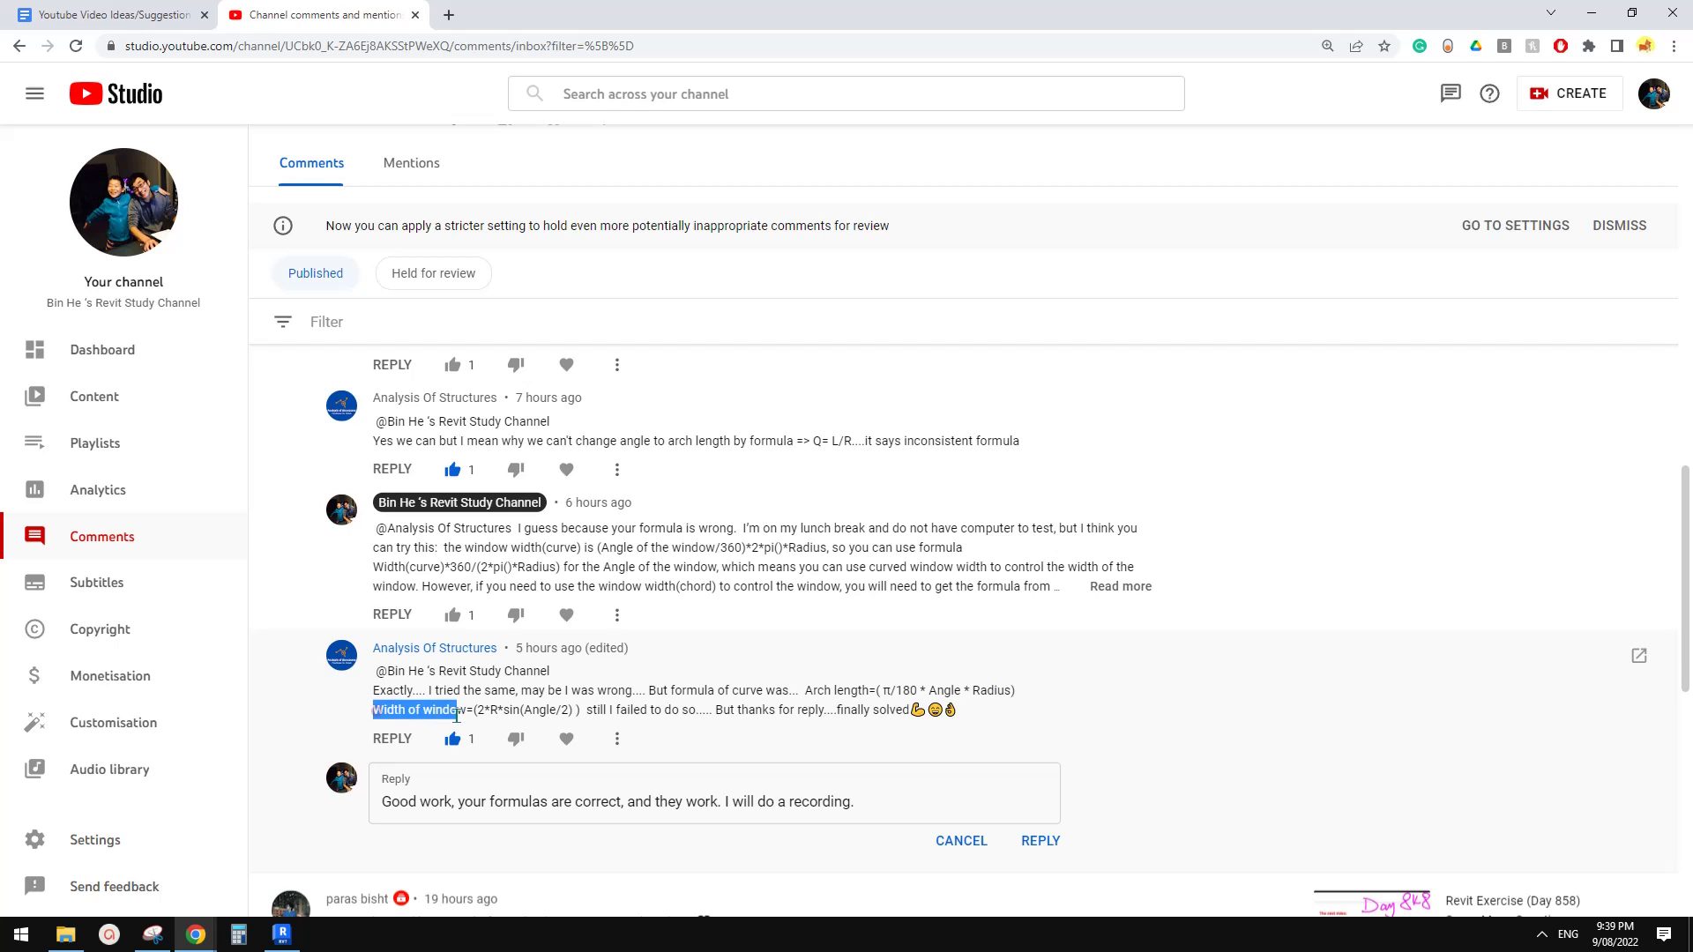
click(448, 716)
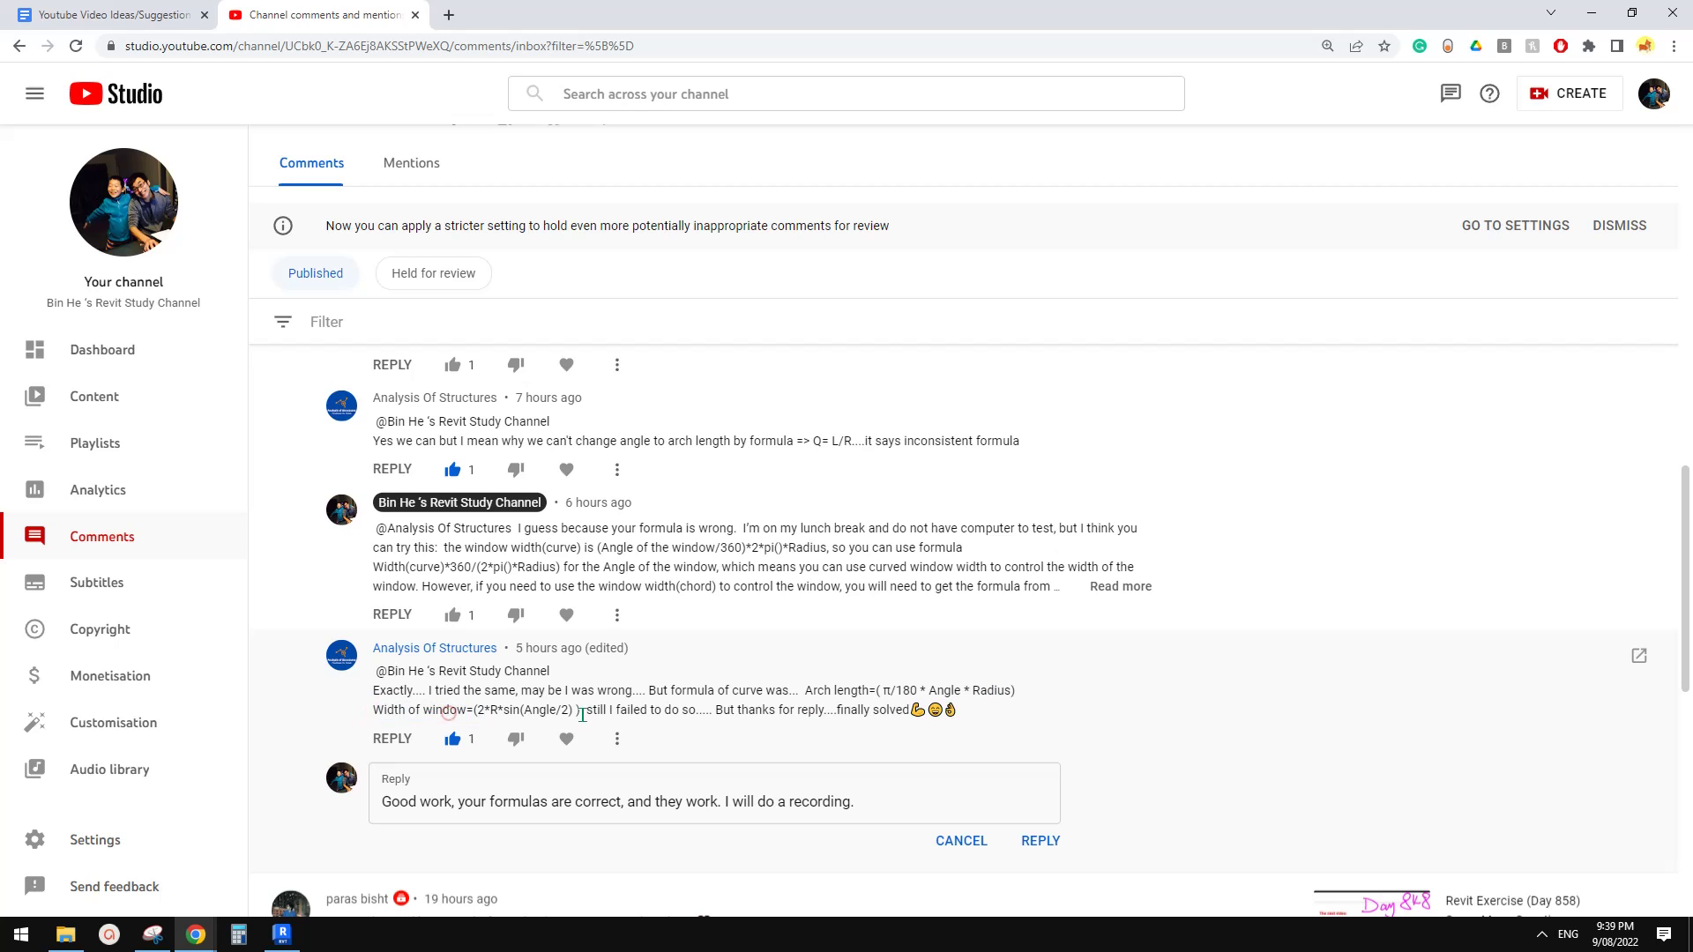
drag(476, 710, 573, 712)
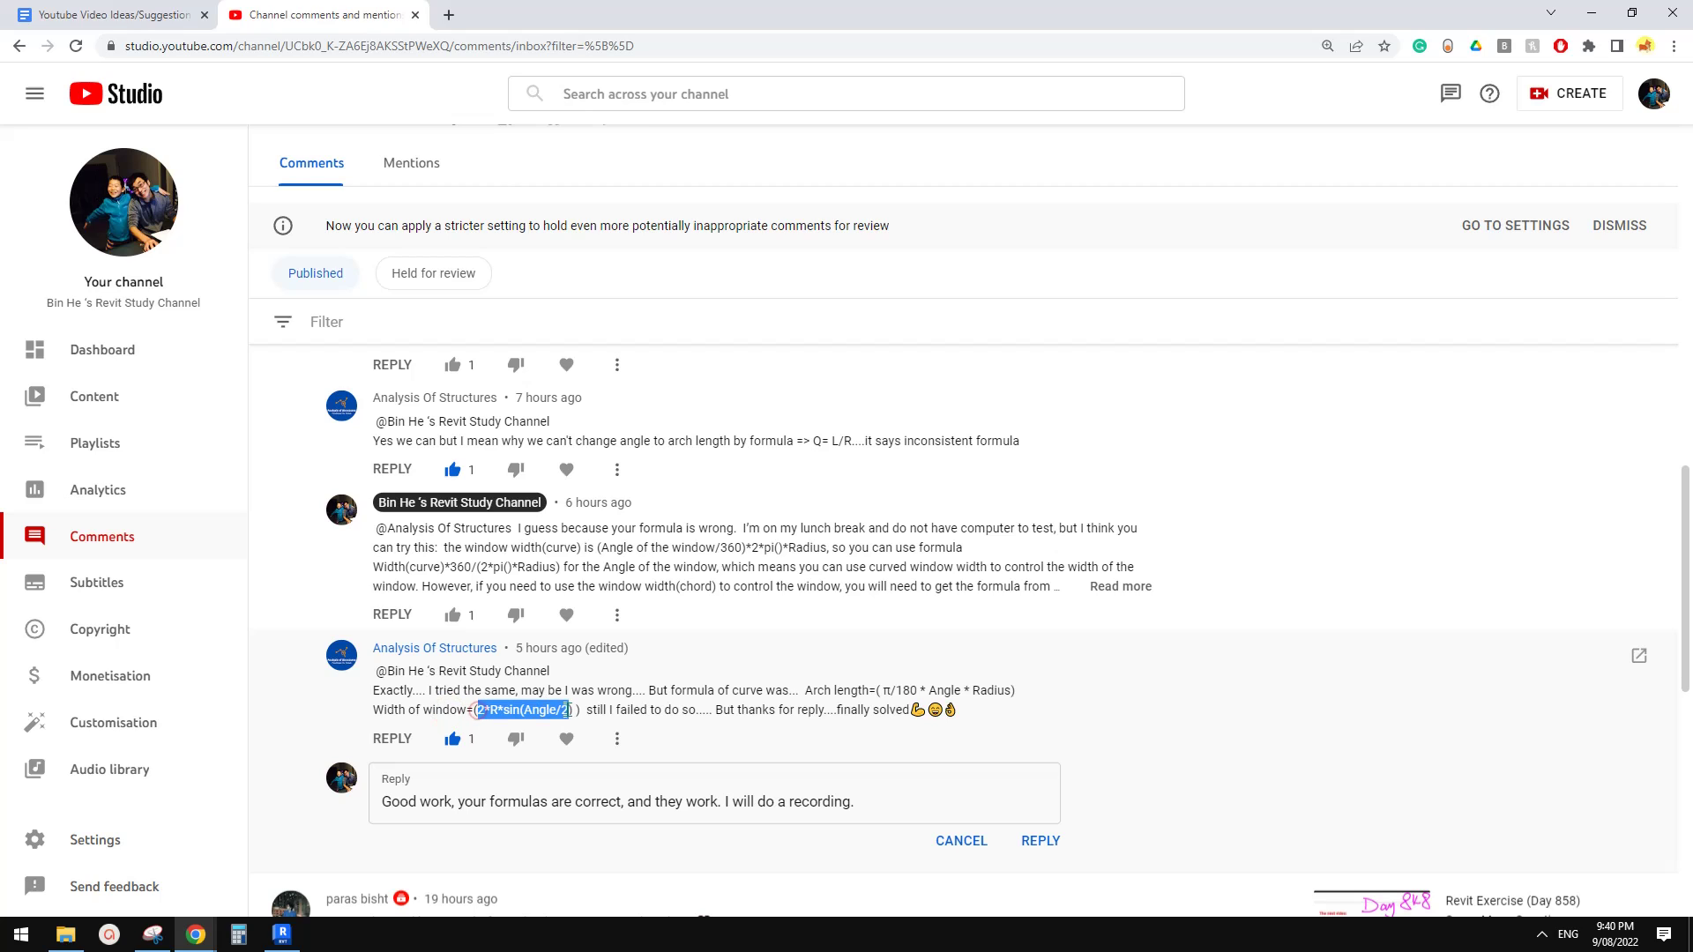
click(1107, 698)
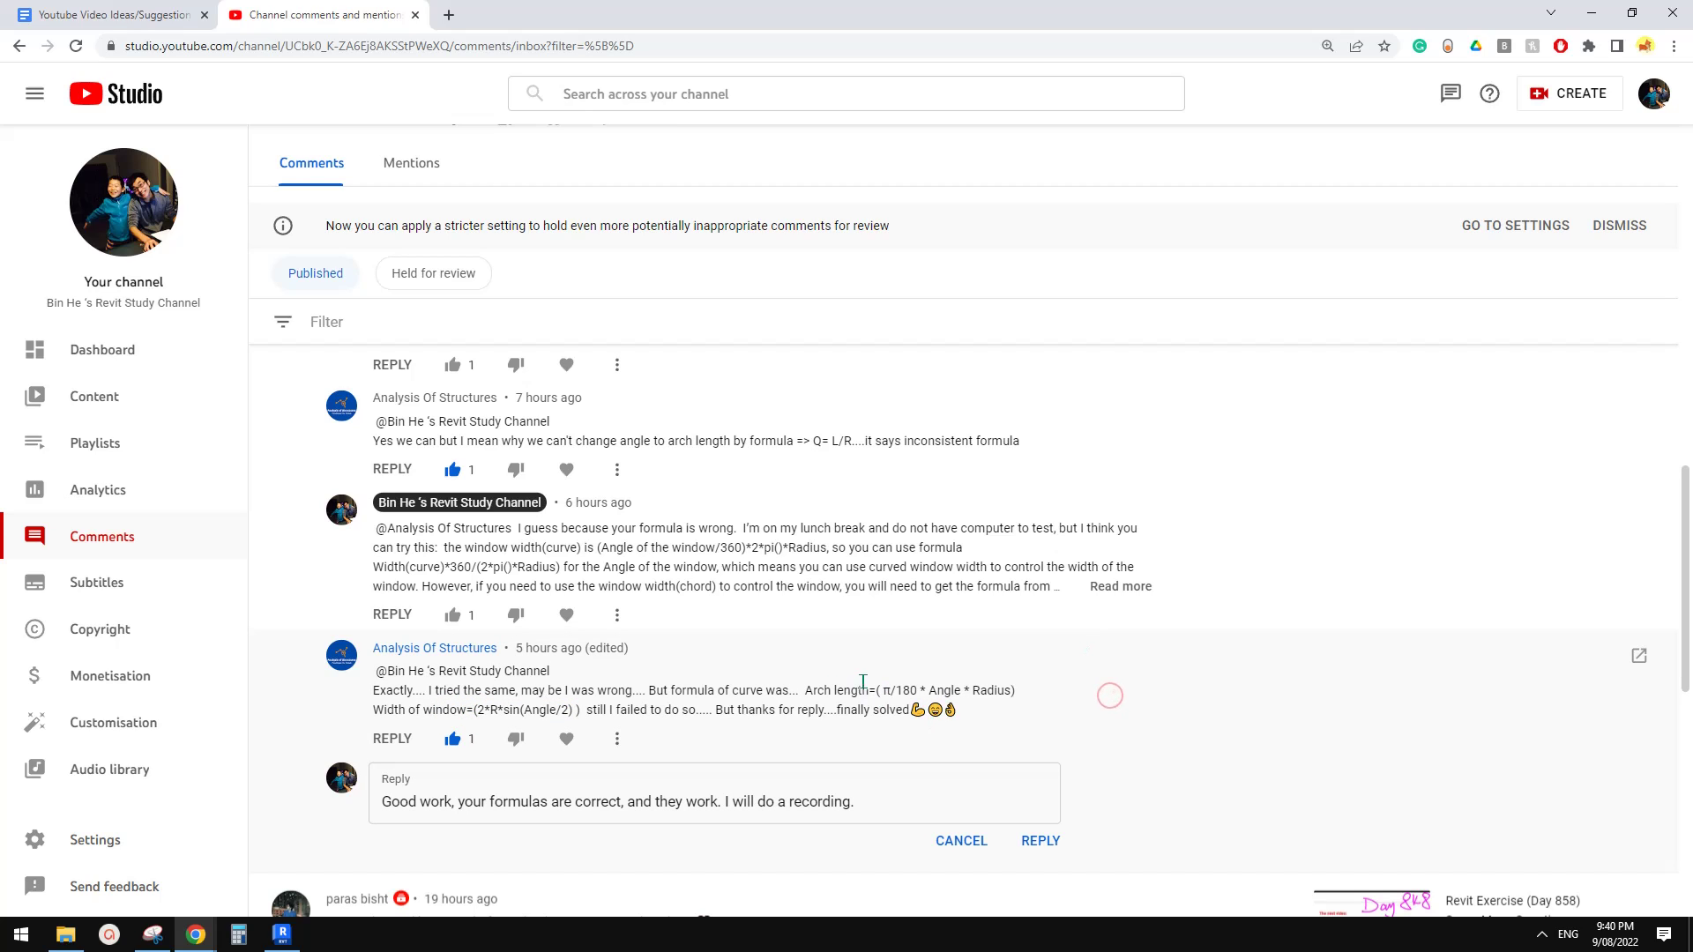
scroll(745, 661, down, 1)
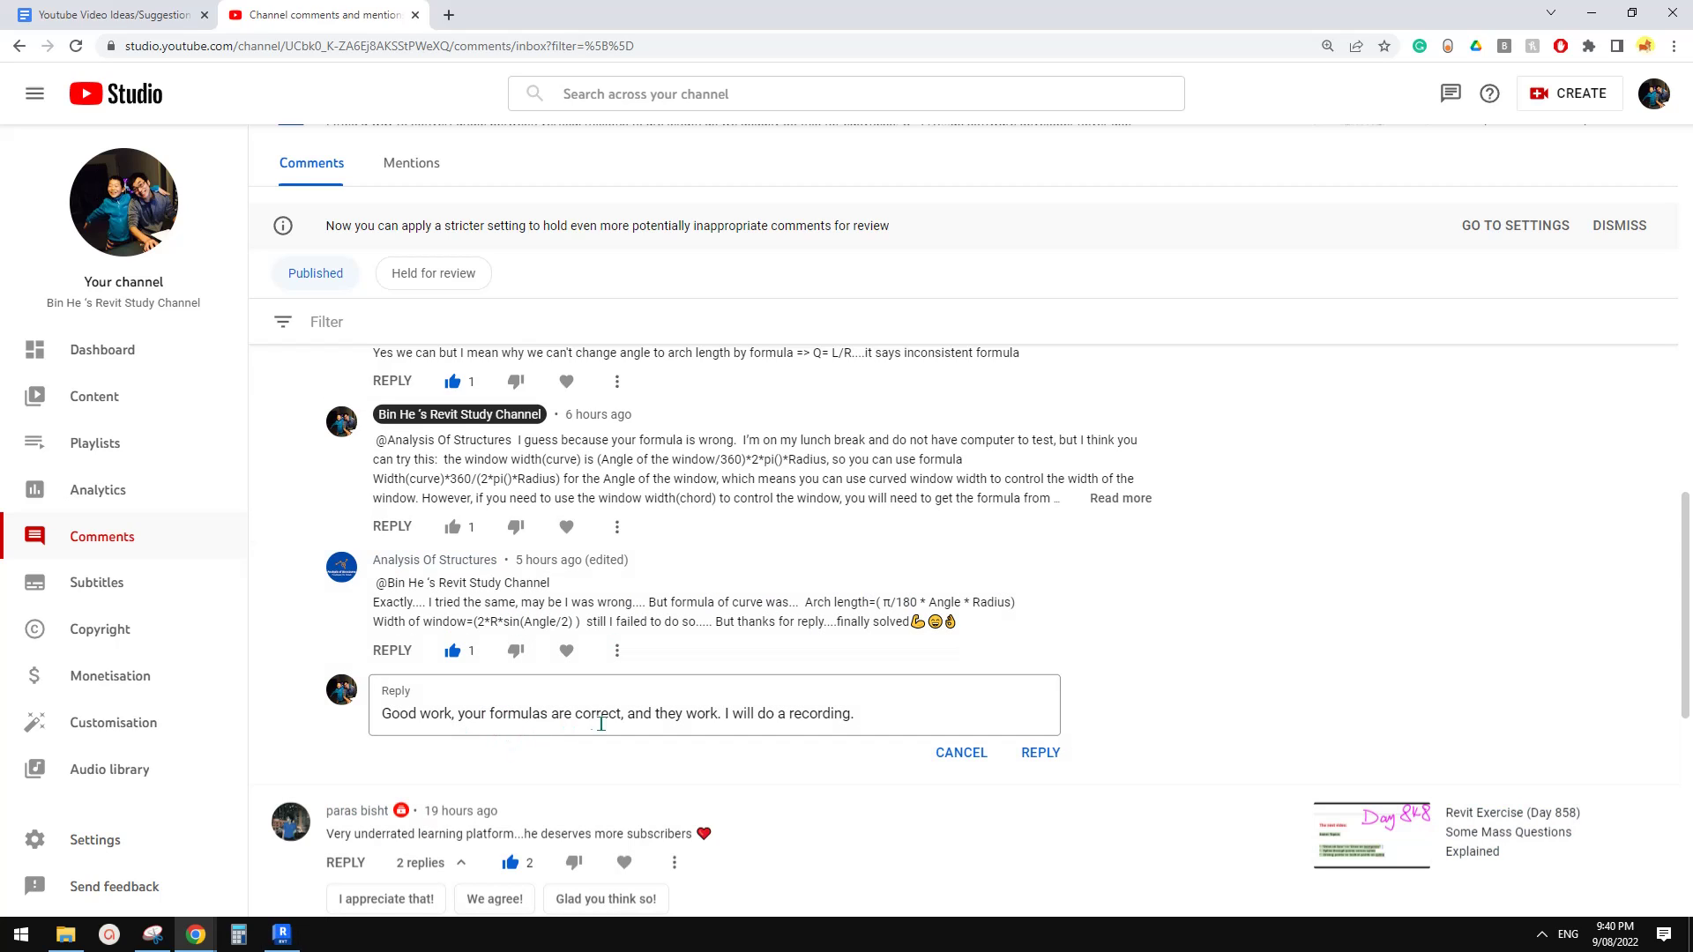
click(1039, 752)
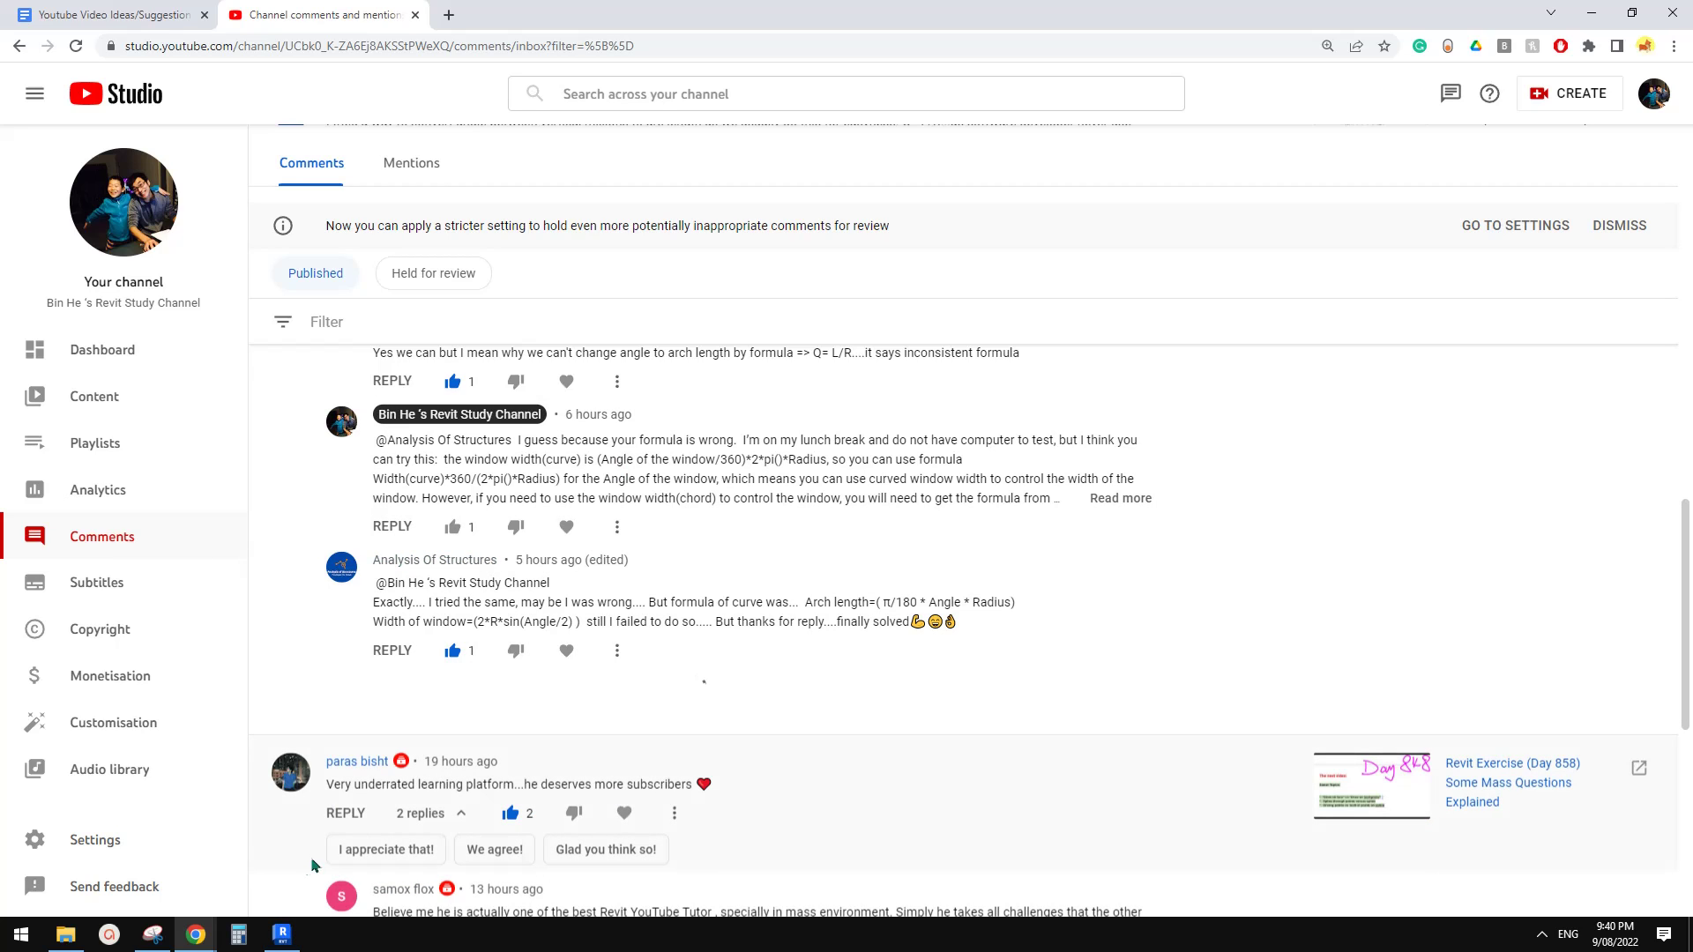
Switch to Revit and add an instance family parameter named AL, of type Length, grouped under Dimensions
click(285, 943)
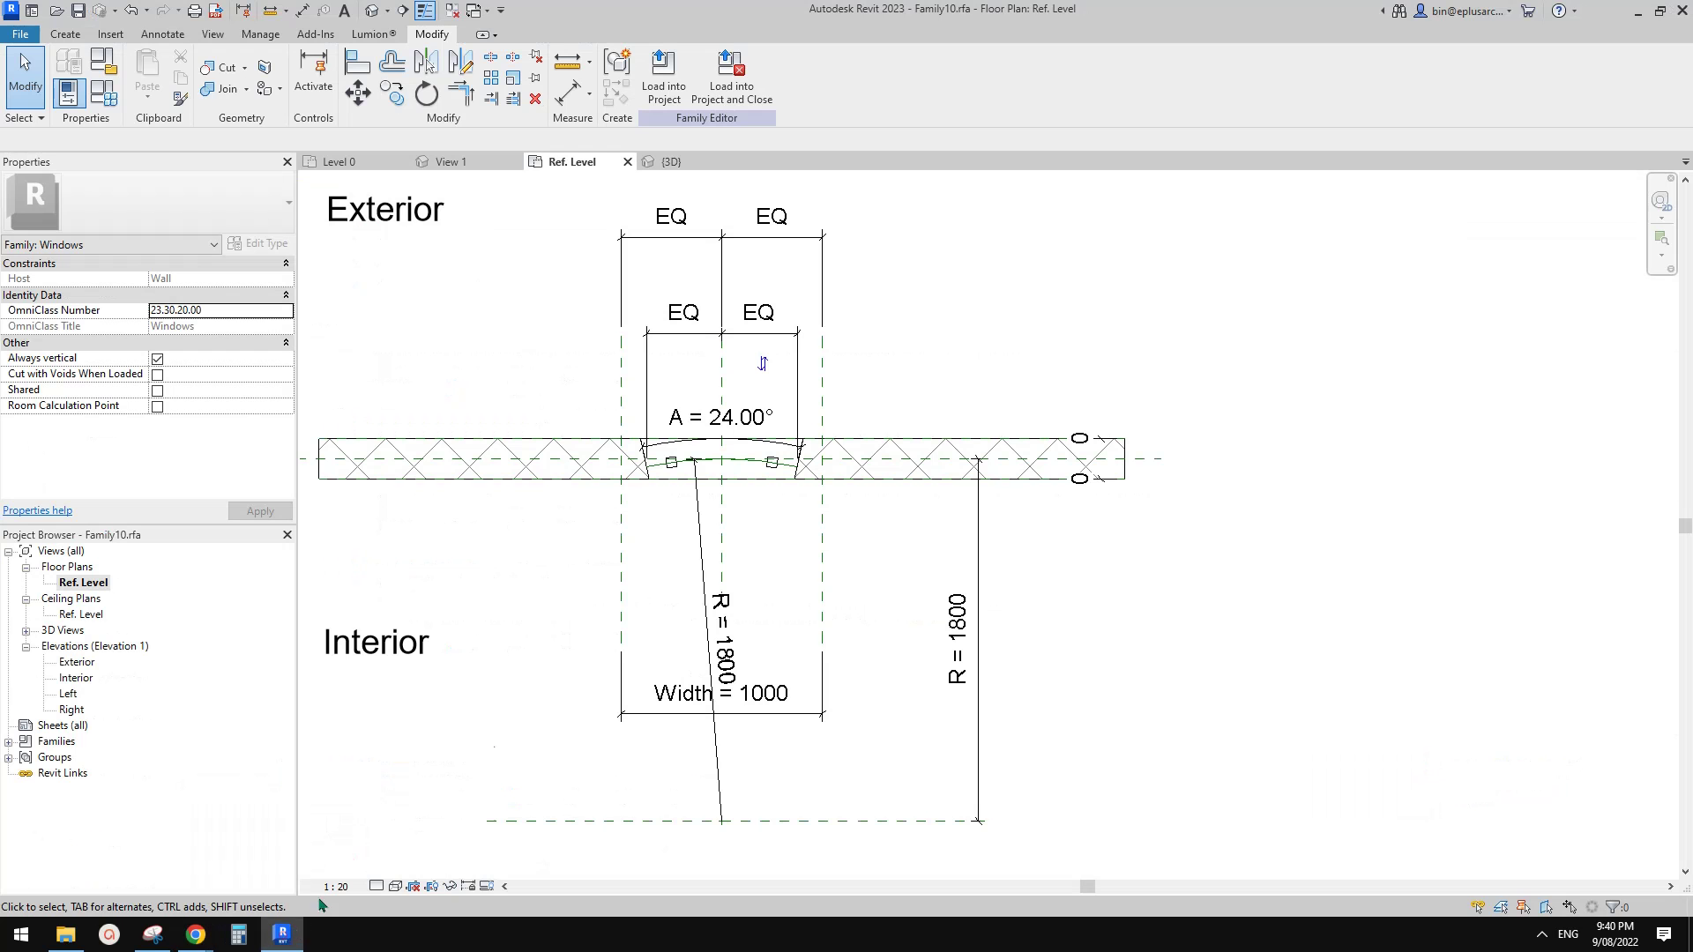
middle_drag(738, 487, 706, 608)
scroll(692, 567, up, 1)
click(103, 91)
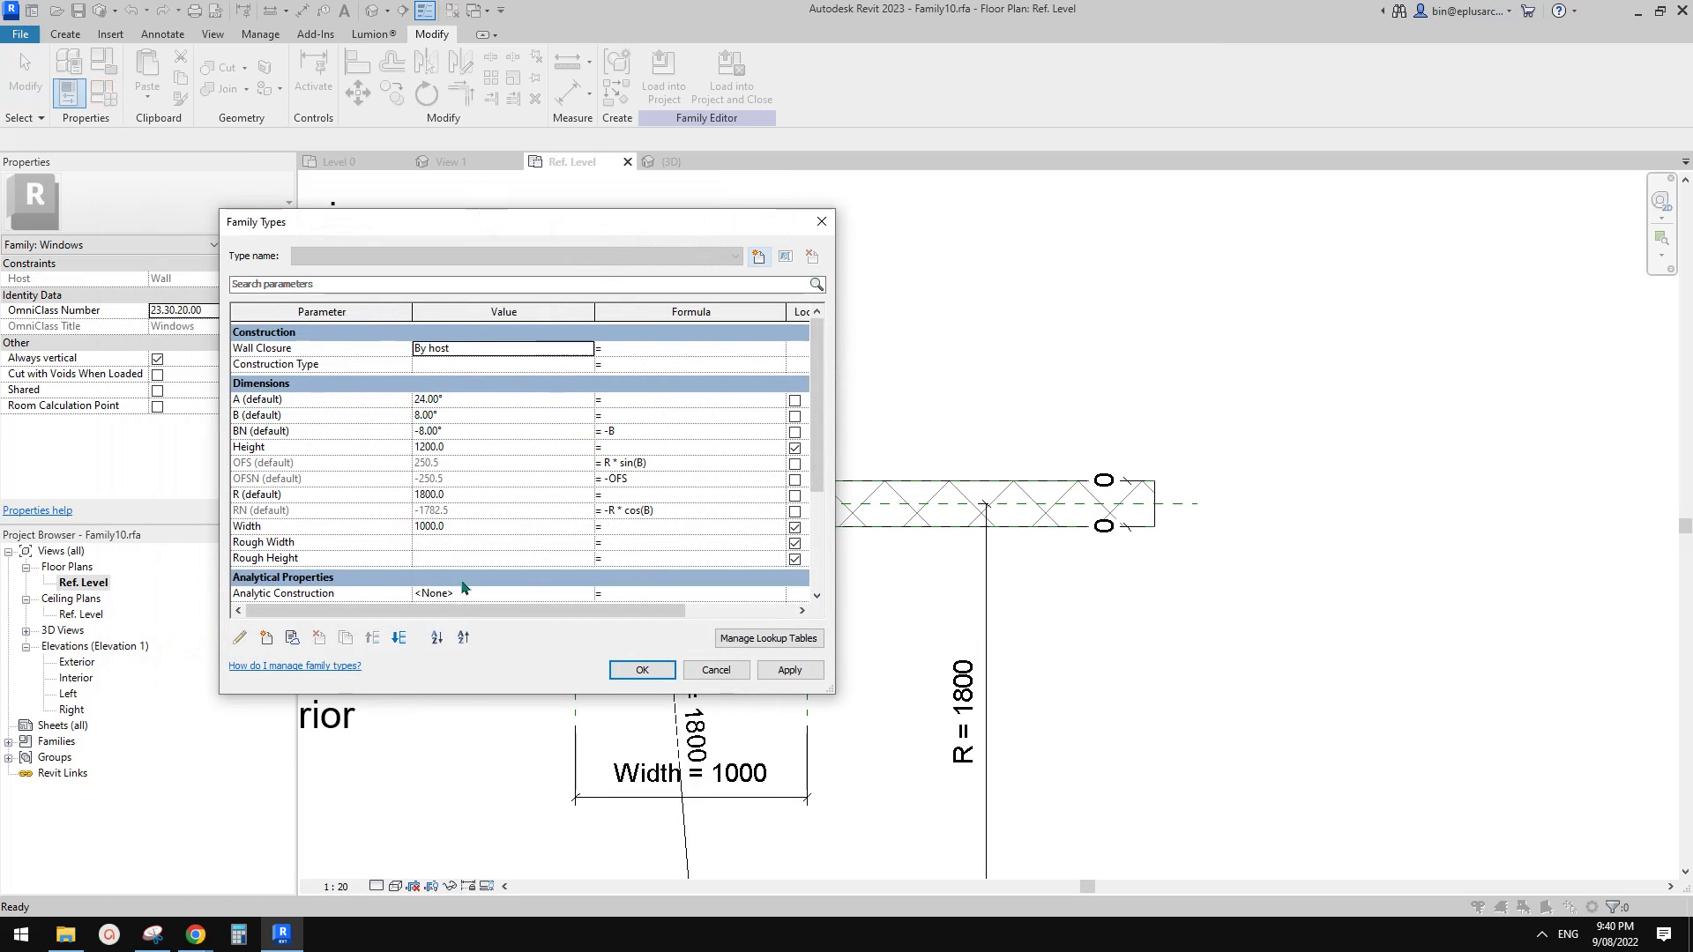
click(267, 638)
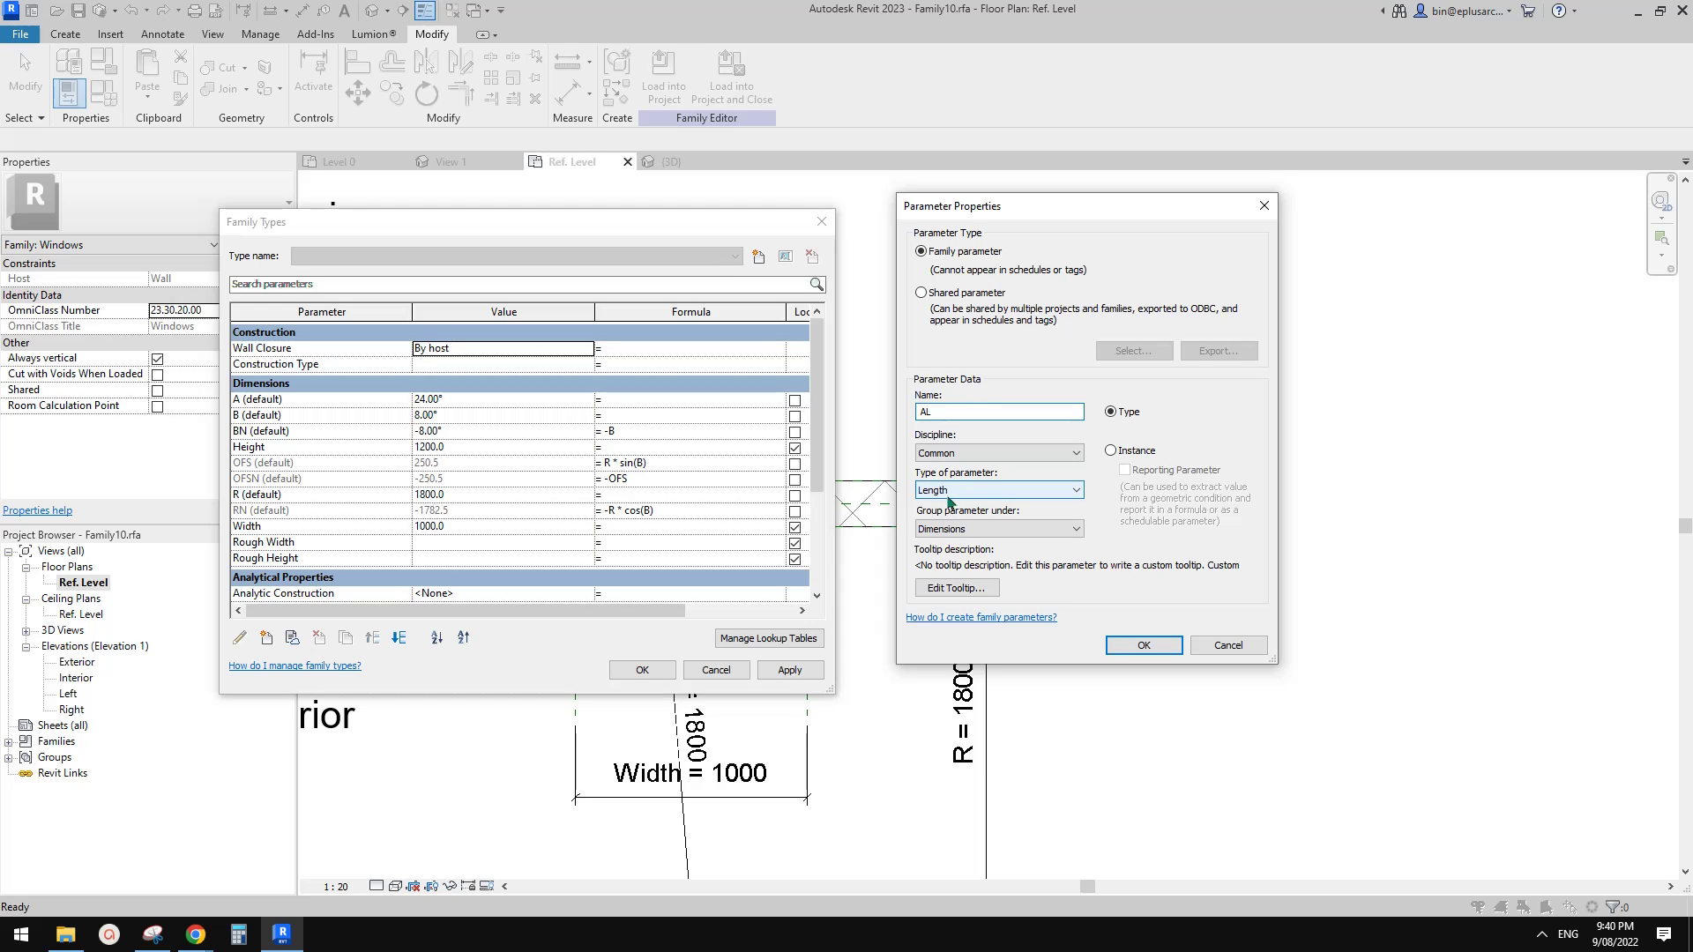
click(1119, 451)
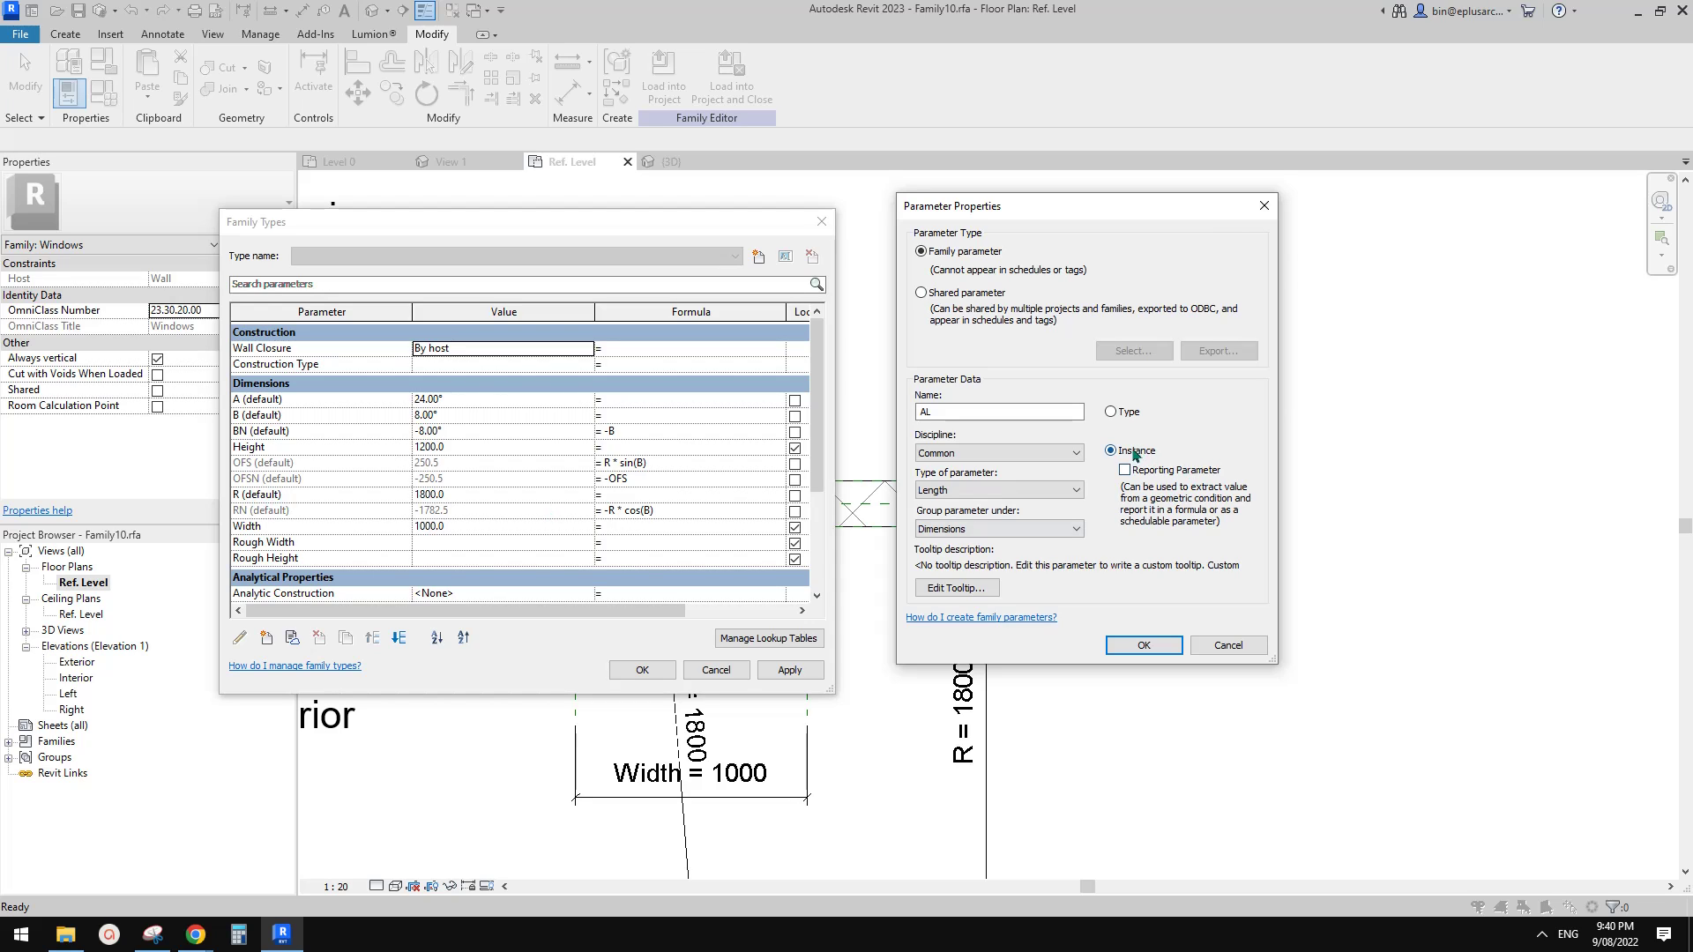
click(1144, 645)
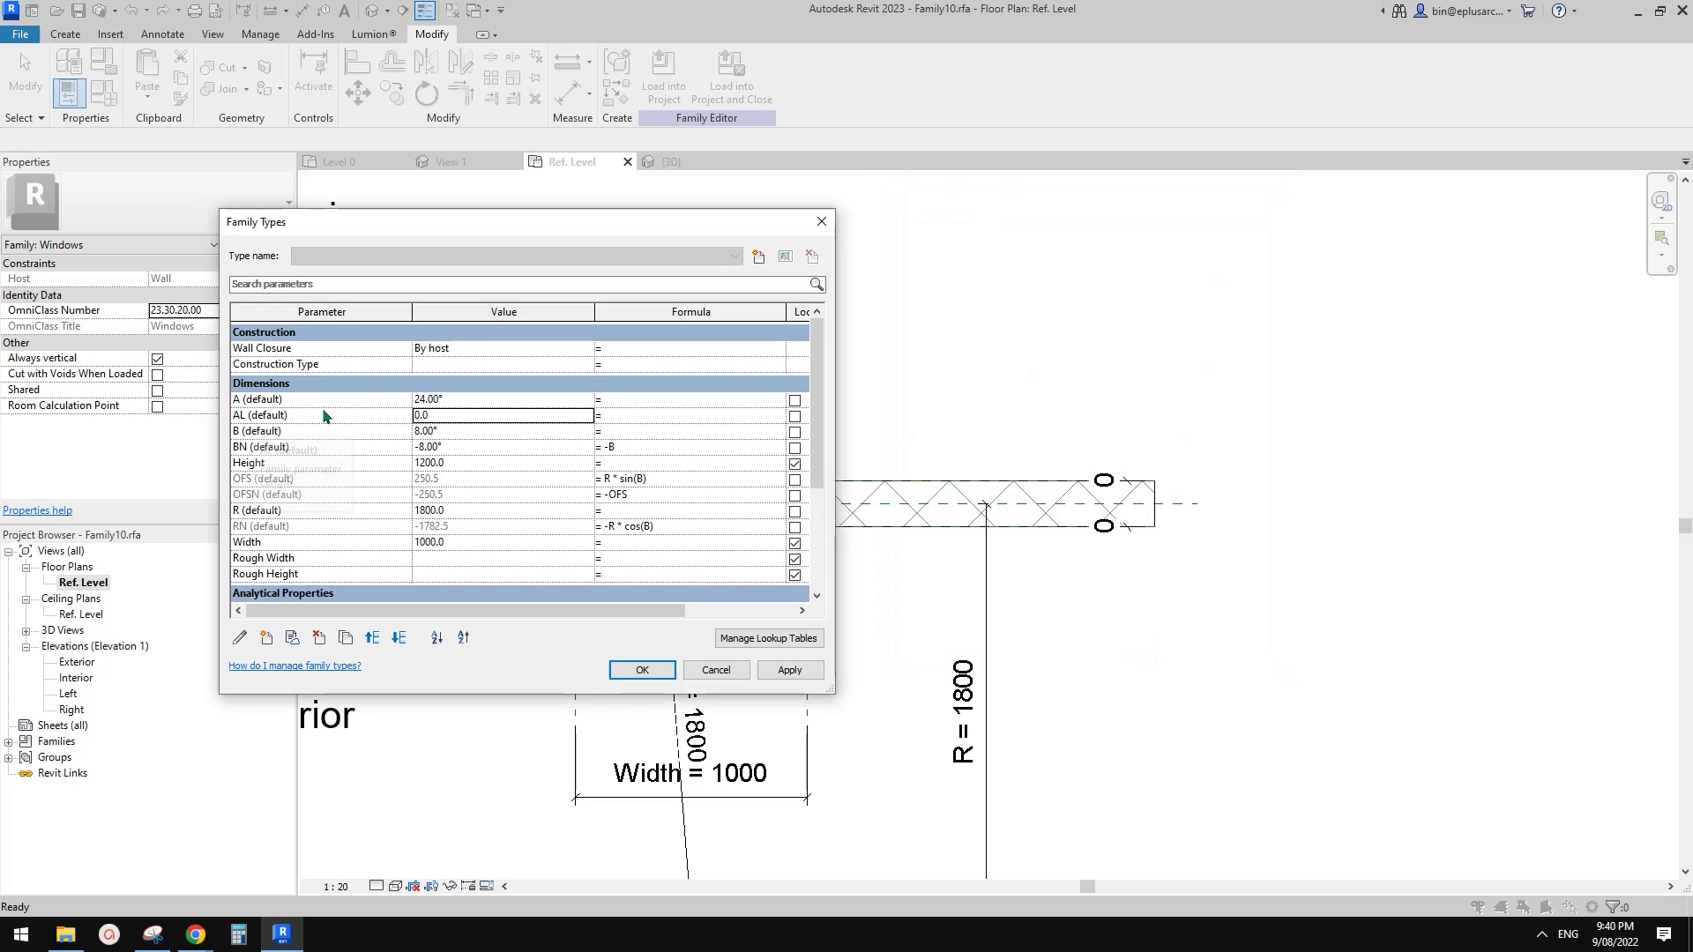
Set the AL parameter's value to 1000
click(468, 419)
text(100)
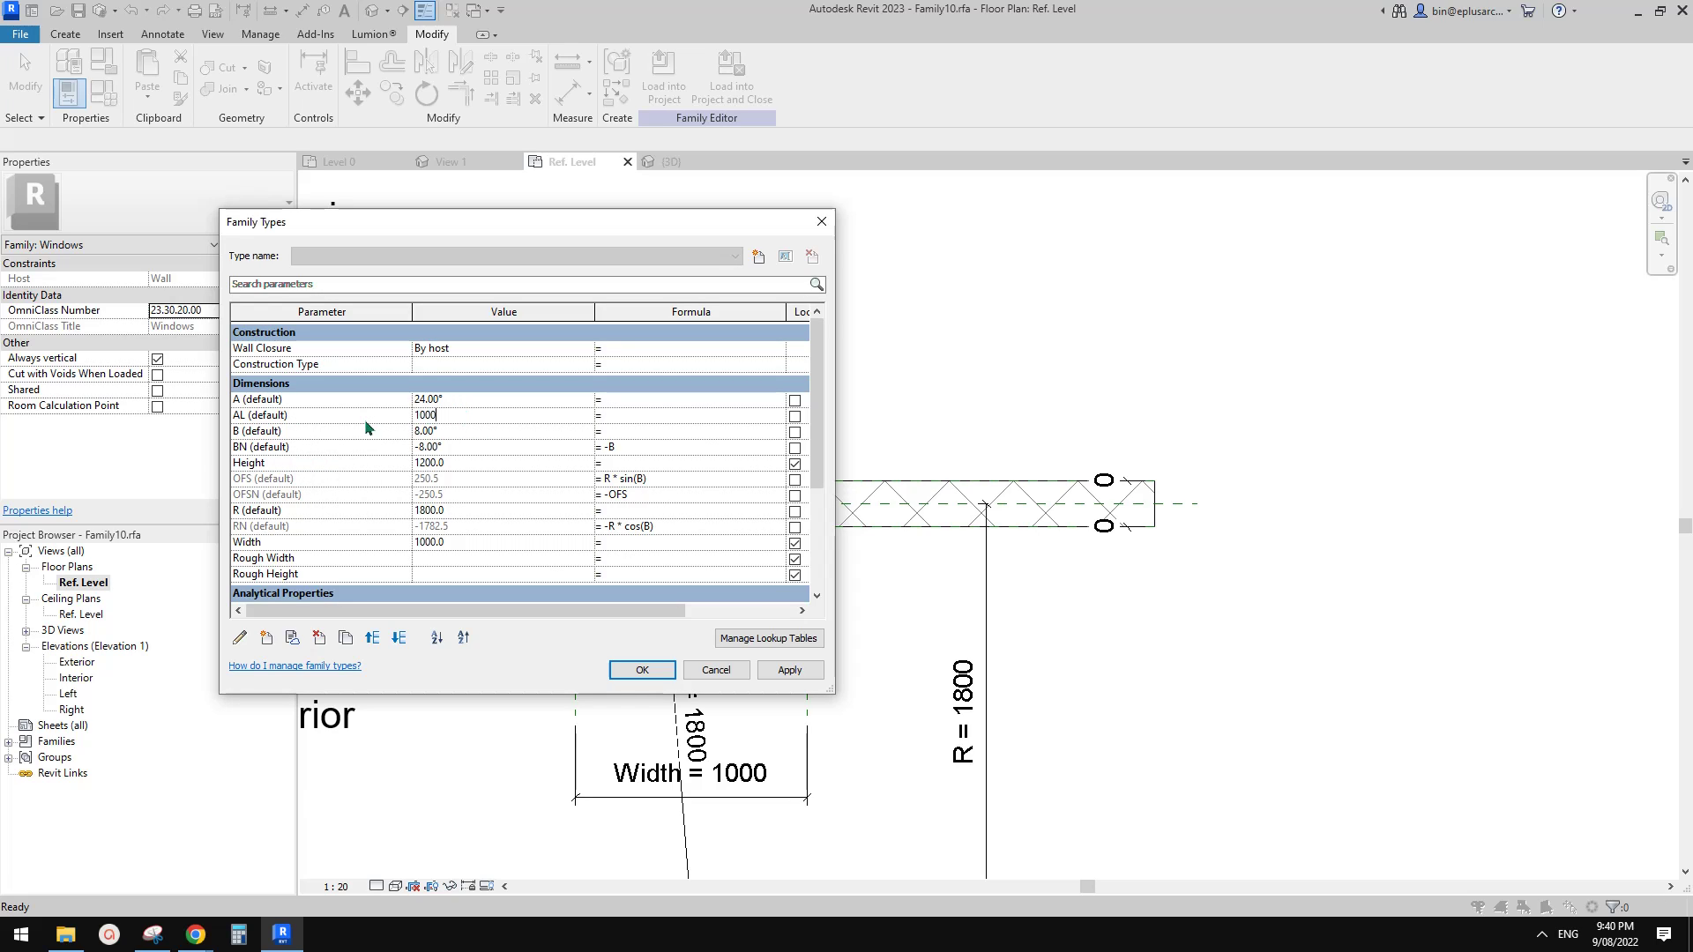
click(379, 466)
click(635, 418)
click(613, 415)
click(620, 397)
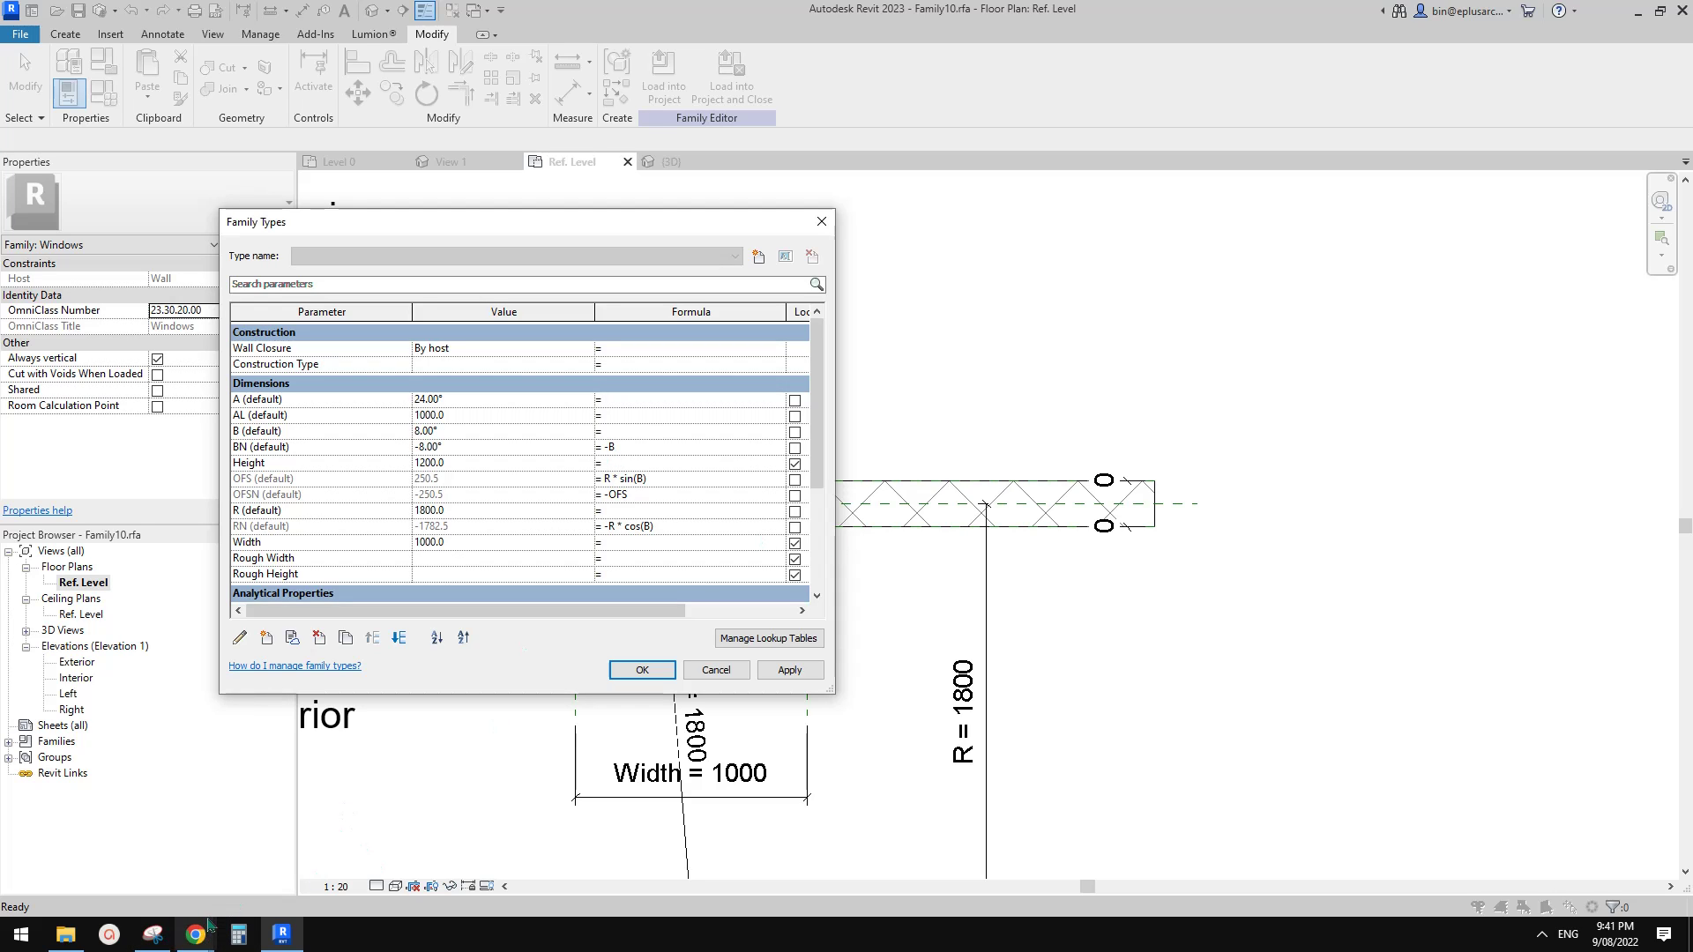
Bring up the Snipping Tool capture of the viewer's formulas, narrow its window and place it beside the Family Types dialog
click(152, 935)
drag(1234, 13, 1689, 124)
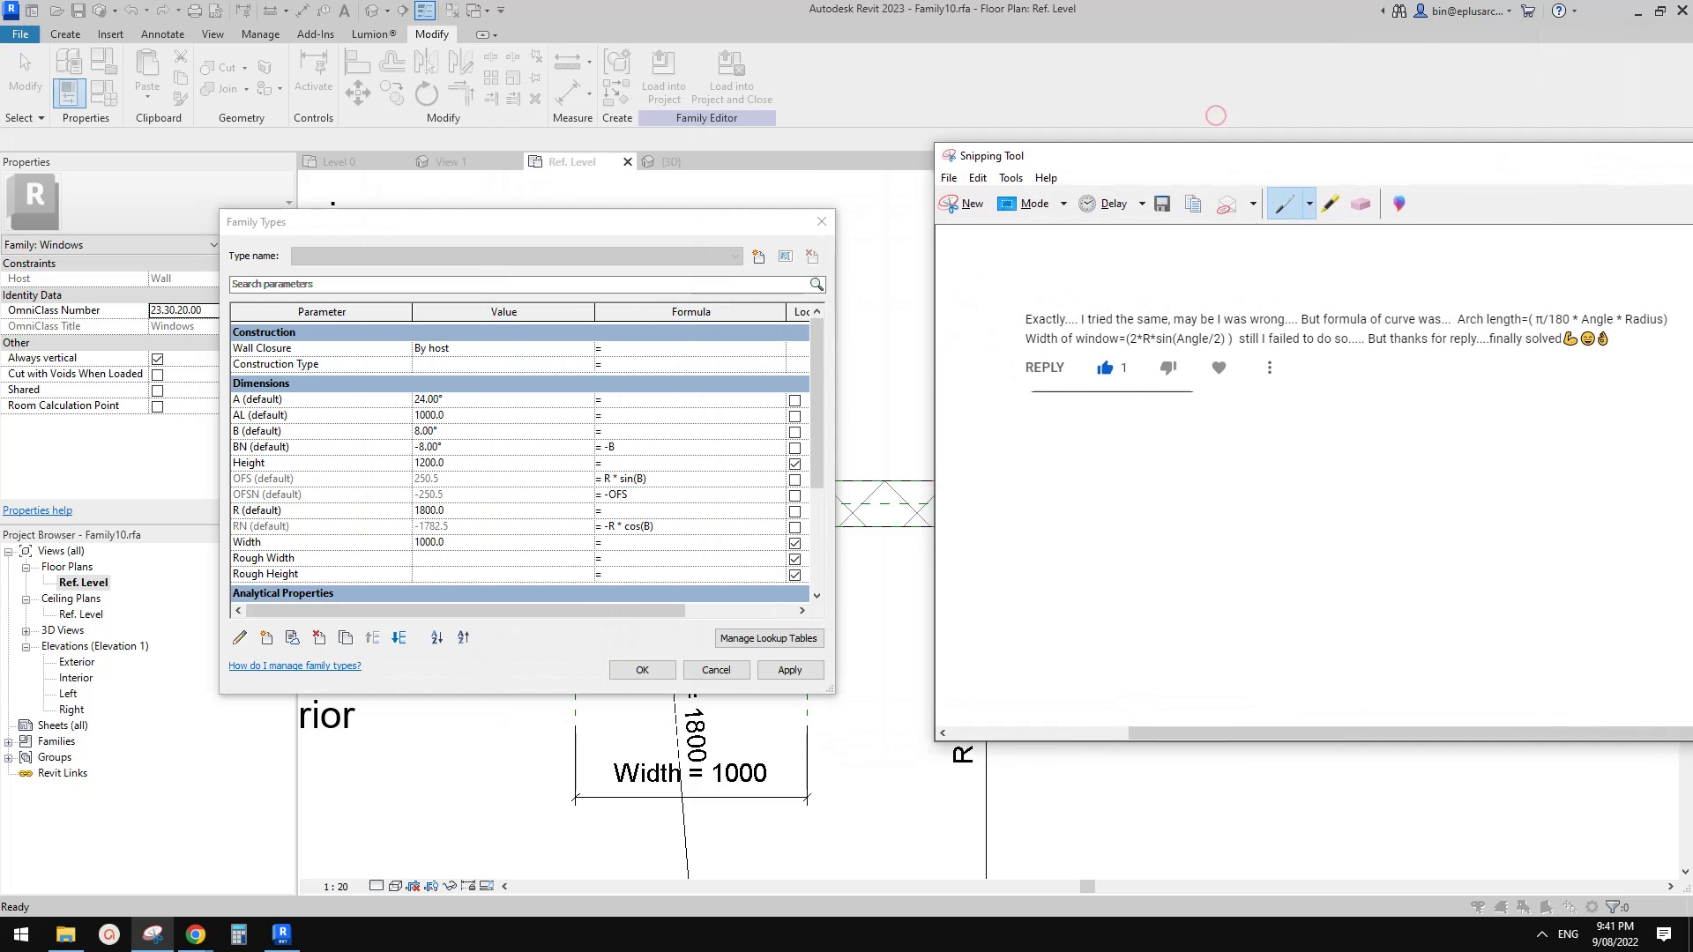
click(1679, 141)
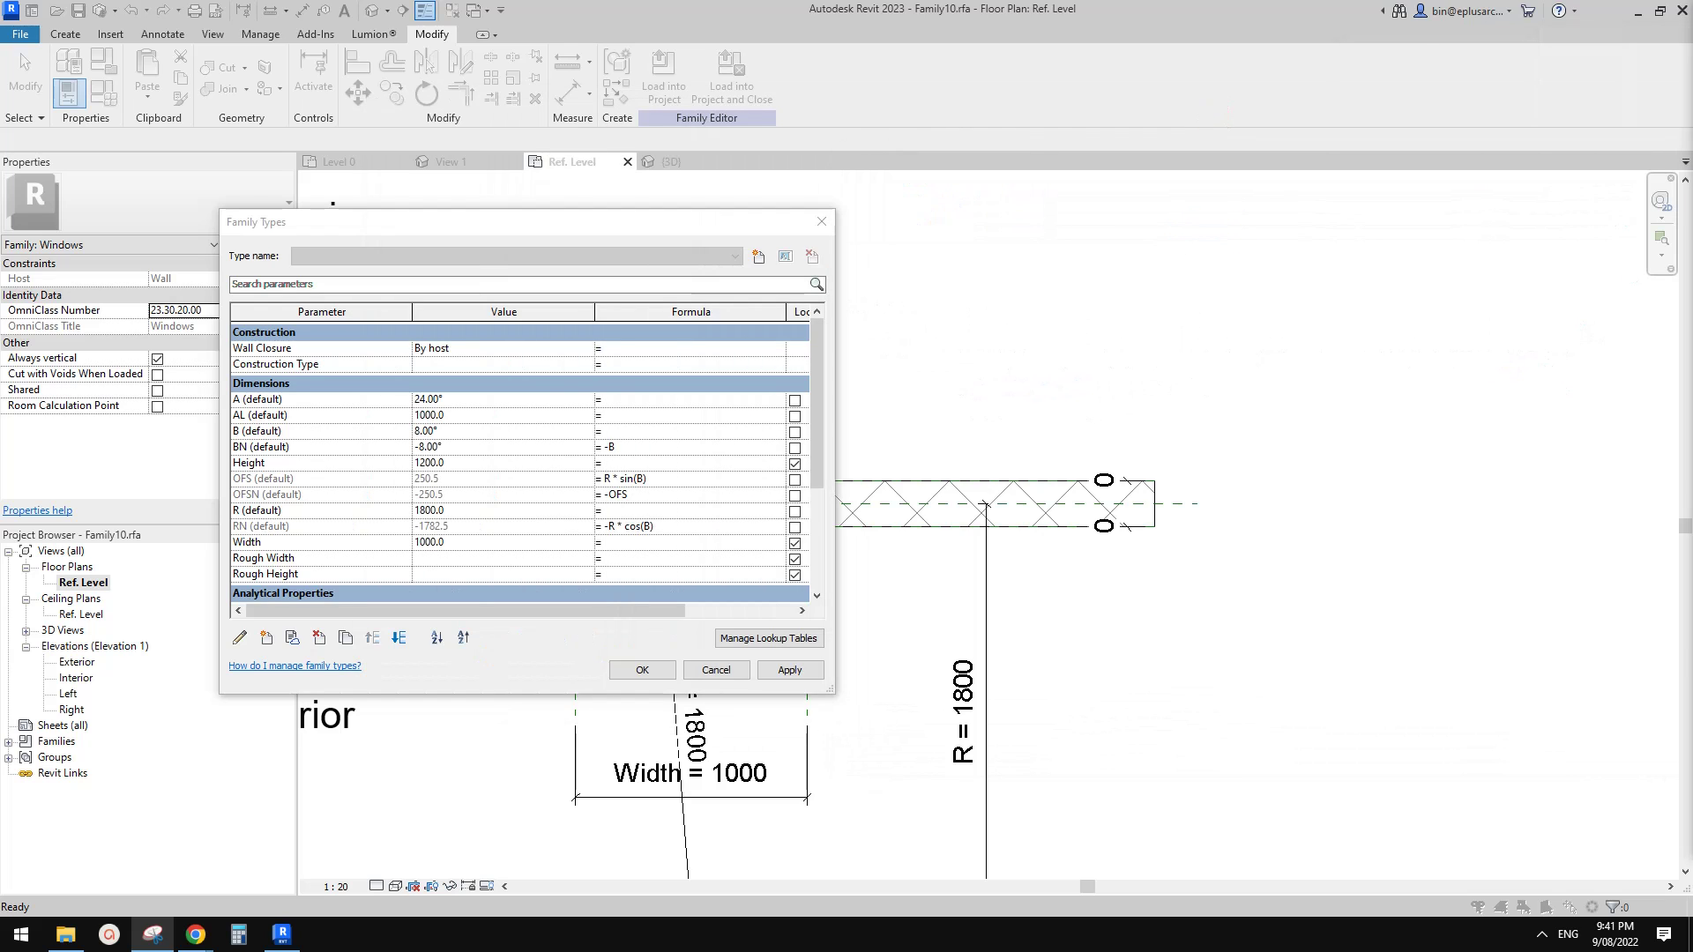
drag(1410, 146, 1410, 151)
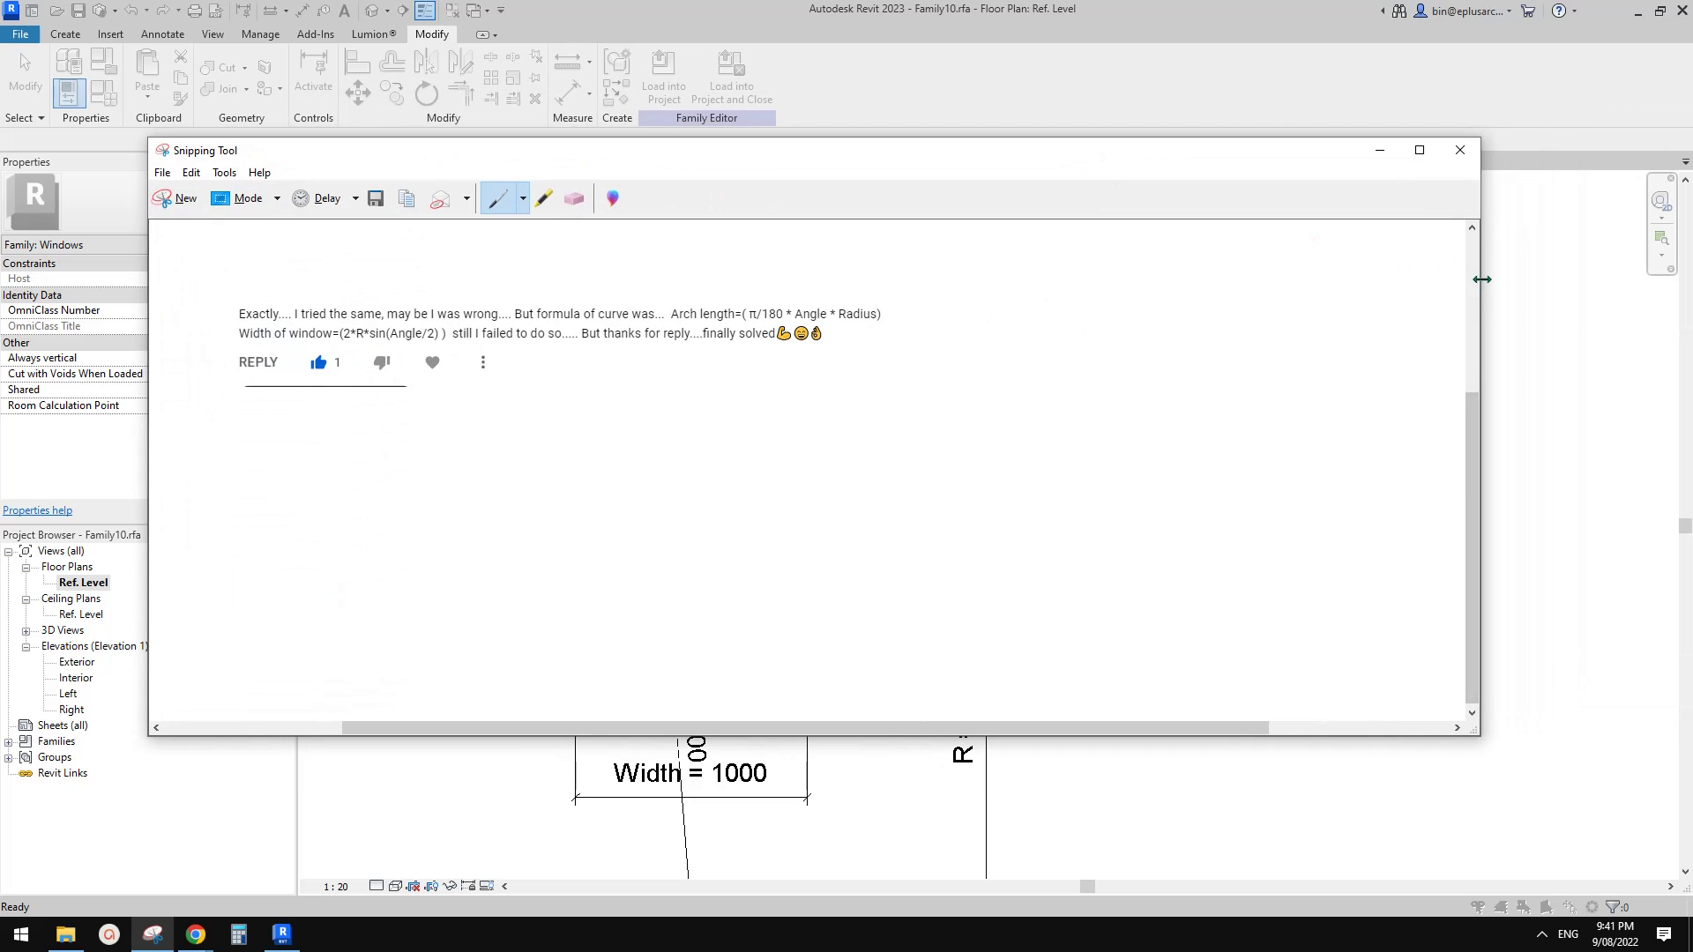
drag(1482, 279, 882, 279)
drag(636, 163, 1332, 217)
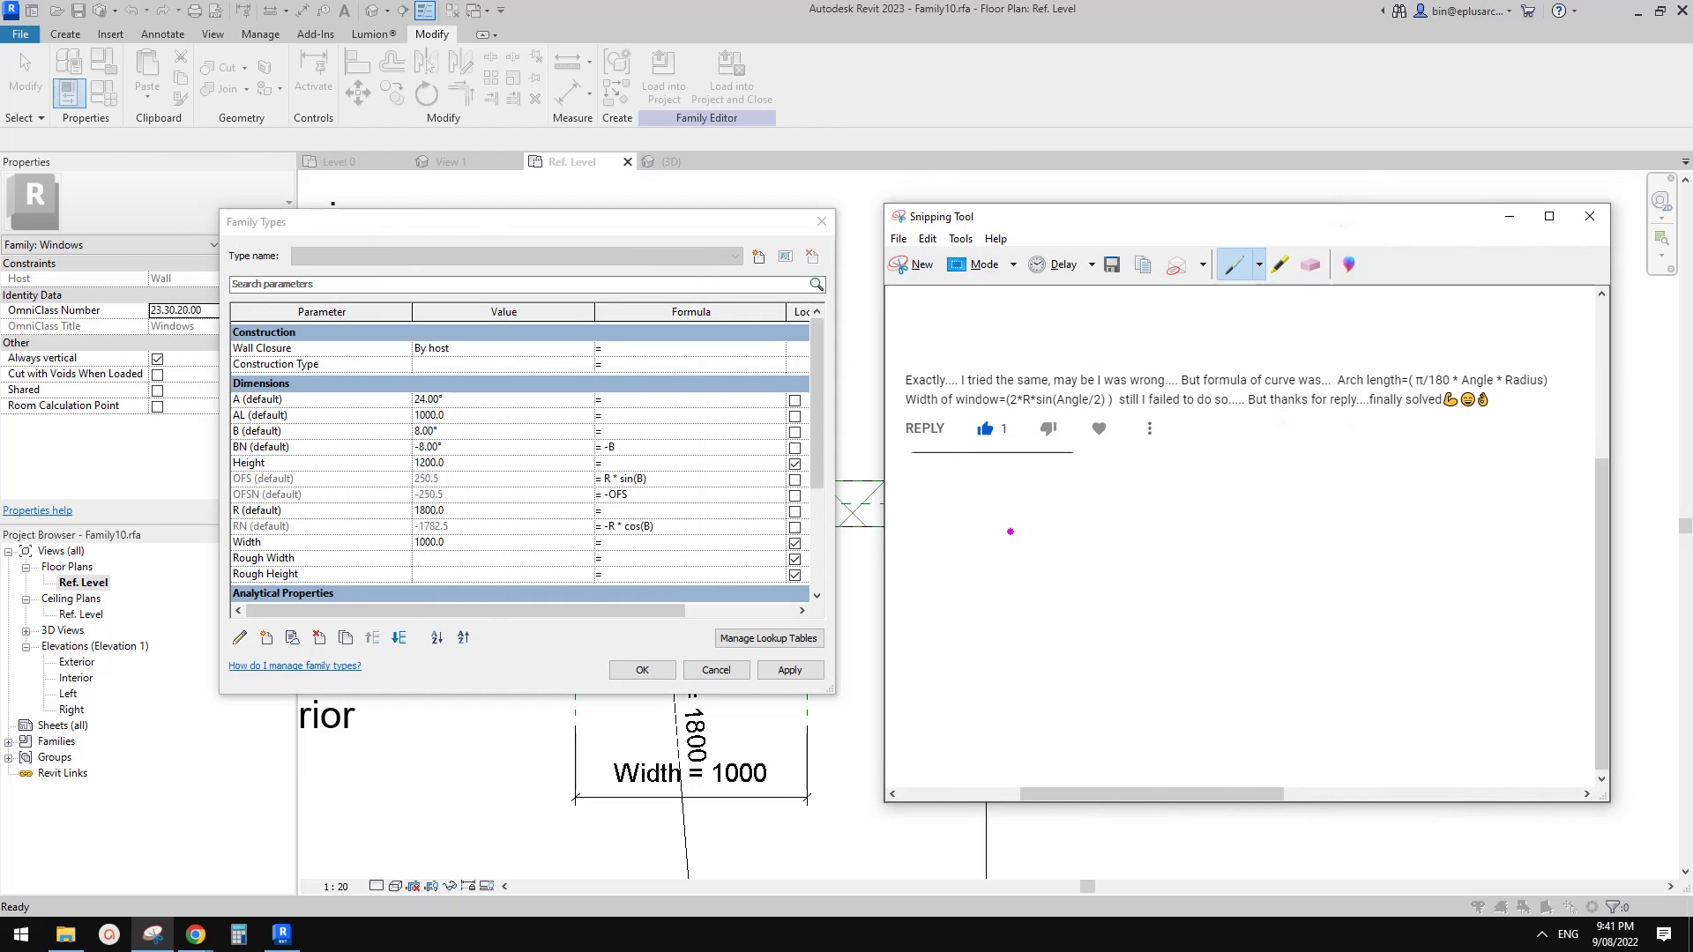
Handwrite the arc length formula AL = π/180 × A × R on the capture below the comment
mouse_move(1017, 553)
mouse_down()
mouse_move(1041, 509)
mouse_move(1055, 544)
mouse_move(1038, 527)
mouse_move(1073, 543)
mouse_move(1159, 505)
mouse_move(1147, 520)
mouse_move(1173, 522)
mouse_move(1136, 568)
mouse_move(1196, 575)
mouse_up()
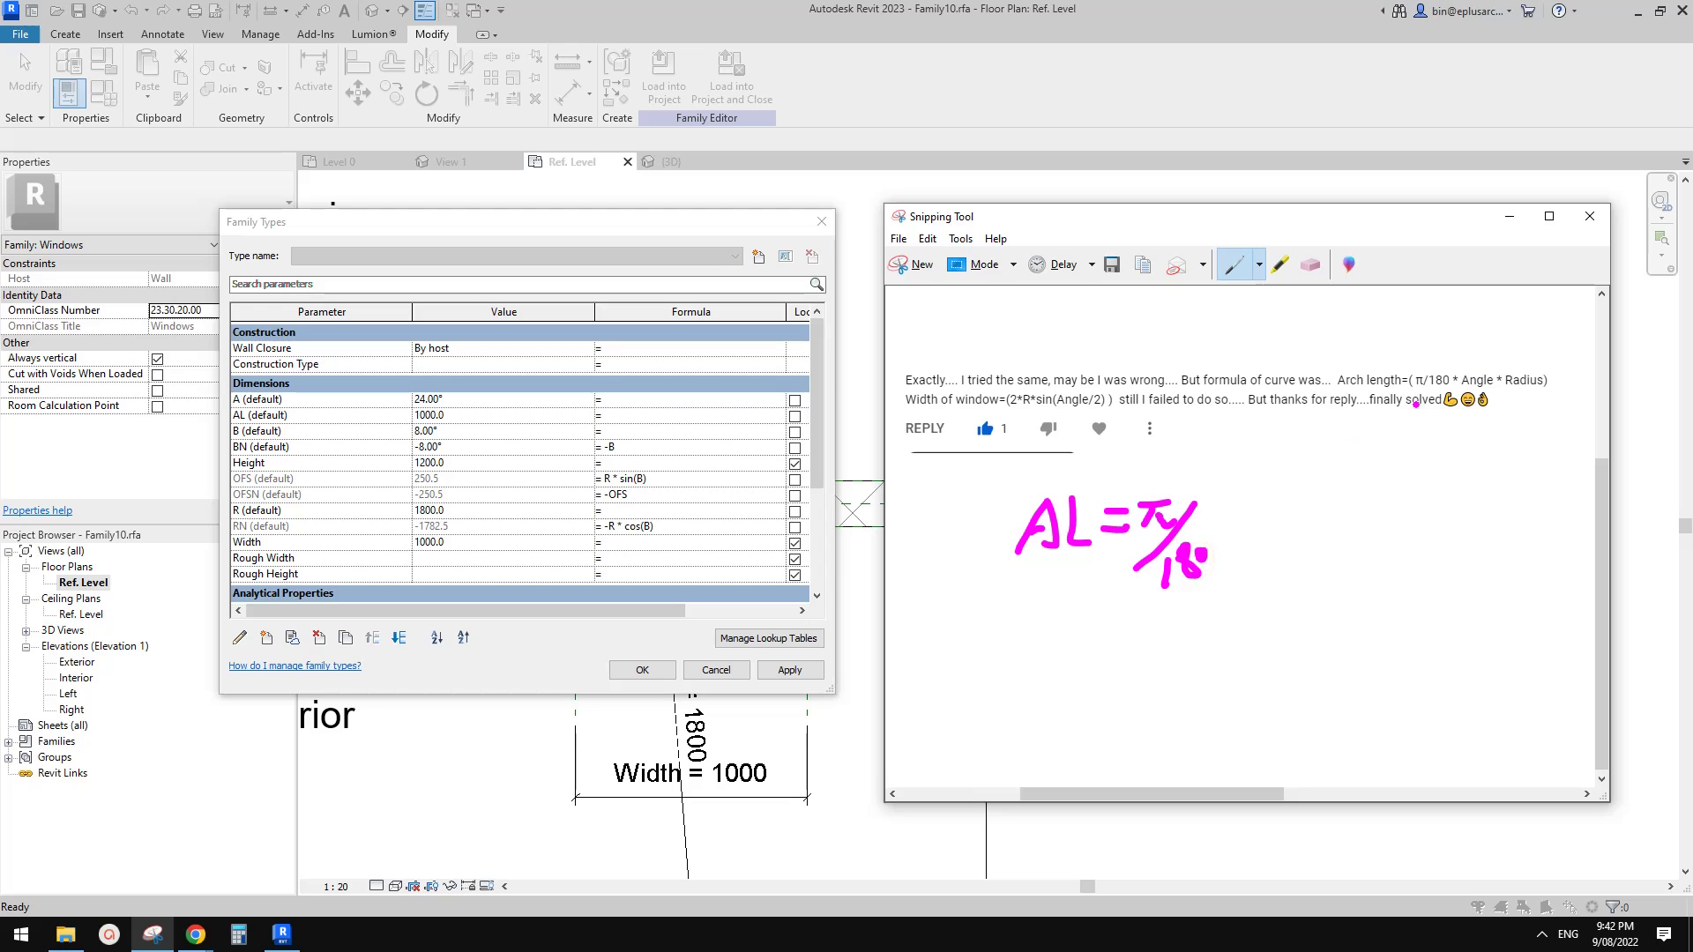
mouse_move(1229, 512)
mouse_down()
mouse_move(1259, 533)
mouse_move(1229, 532)
mouse_move(1314, 540)
mouse_move(1312, 524)
mouse_up()
mouse_move(1342, 520)
mouse_down()
mouse_move(1369, 512)
mouse_move(1372, 532)
mouse_up()
mouse_move(1399, 492)
mouse_down()
mouse_move(1396, 537)
mouse_move(1429, 533)
mouse_up()
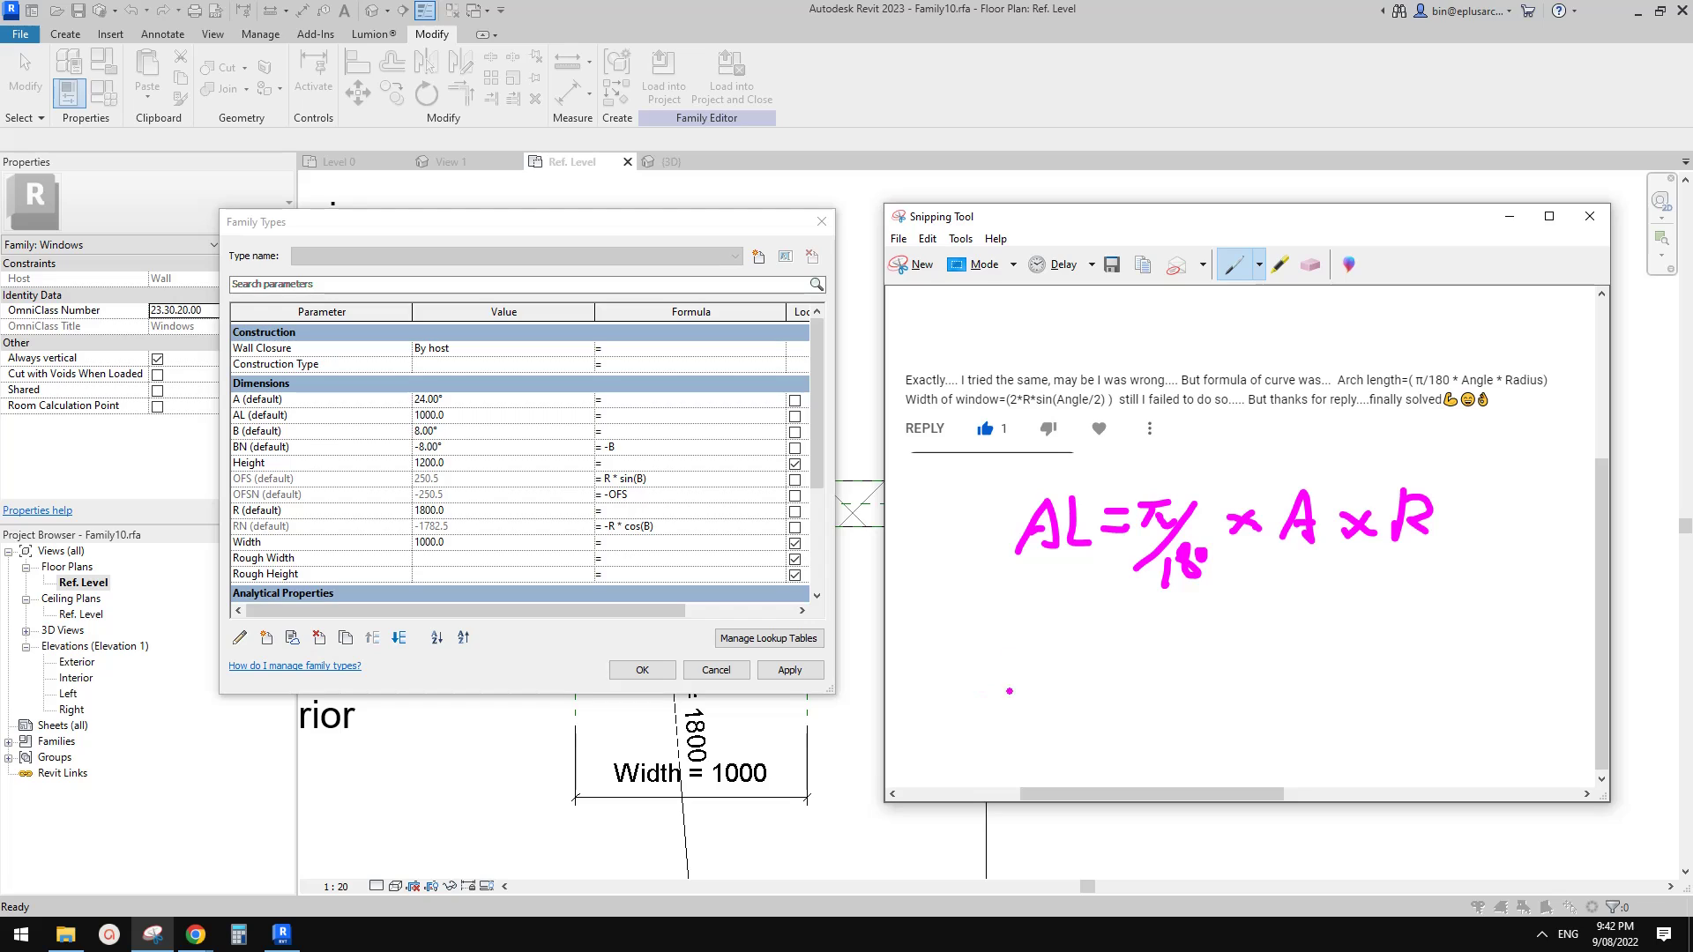
Handwrite the formula rearranged for the angle, (AL × 180) / (π × R) = A, beneath the arc length formula
mouse_move(1275, 642)
mouse_down()
mouse_move(1327, 644)
mouse_move(1311, 613)
mouse_up()
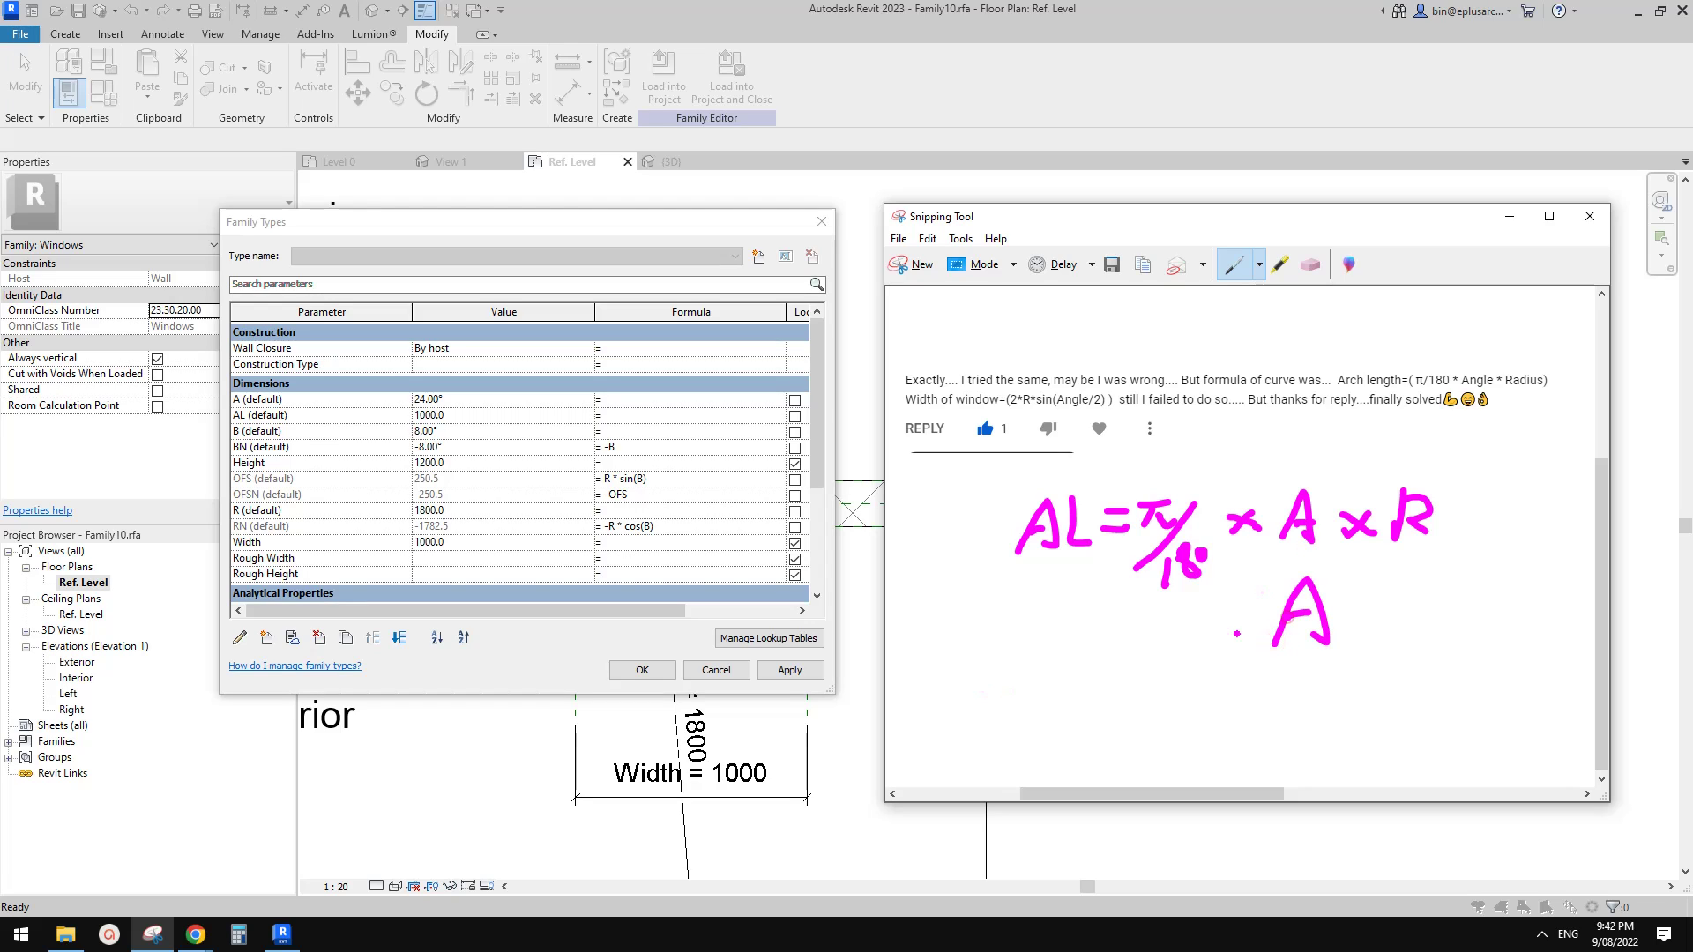
mouse_move(1199, 617)
mouse_down()
mouse_move(1238, 615)
mouse_move(1237, 635)
mouse_up()
mouse_move(941, 621)
mouse_down()
mouse_move(974, 615)
mouse_move(970, 600)
mouse_move(1048, 628)
mouse_up()
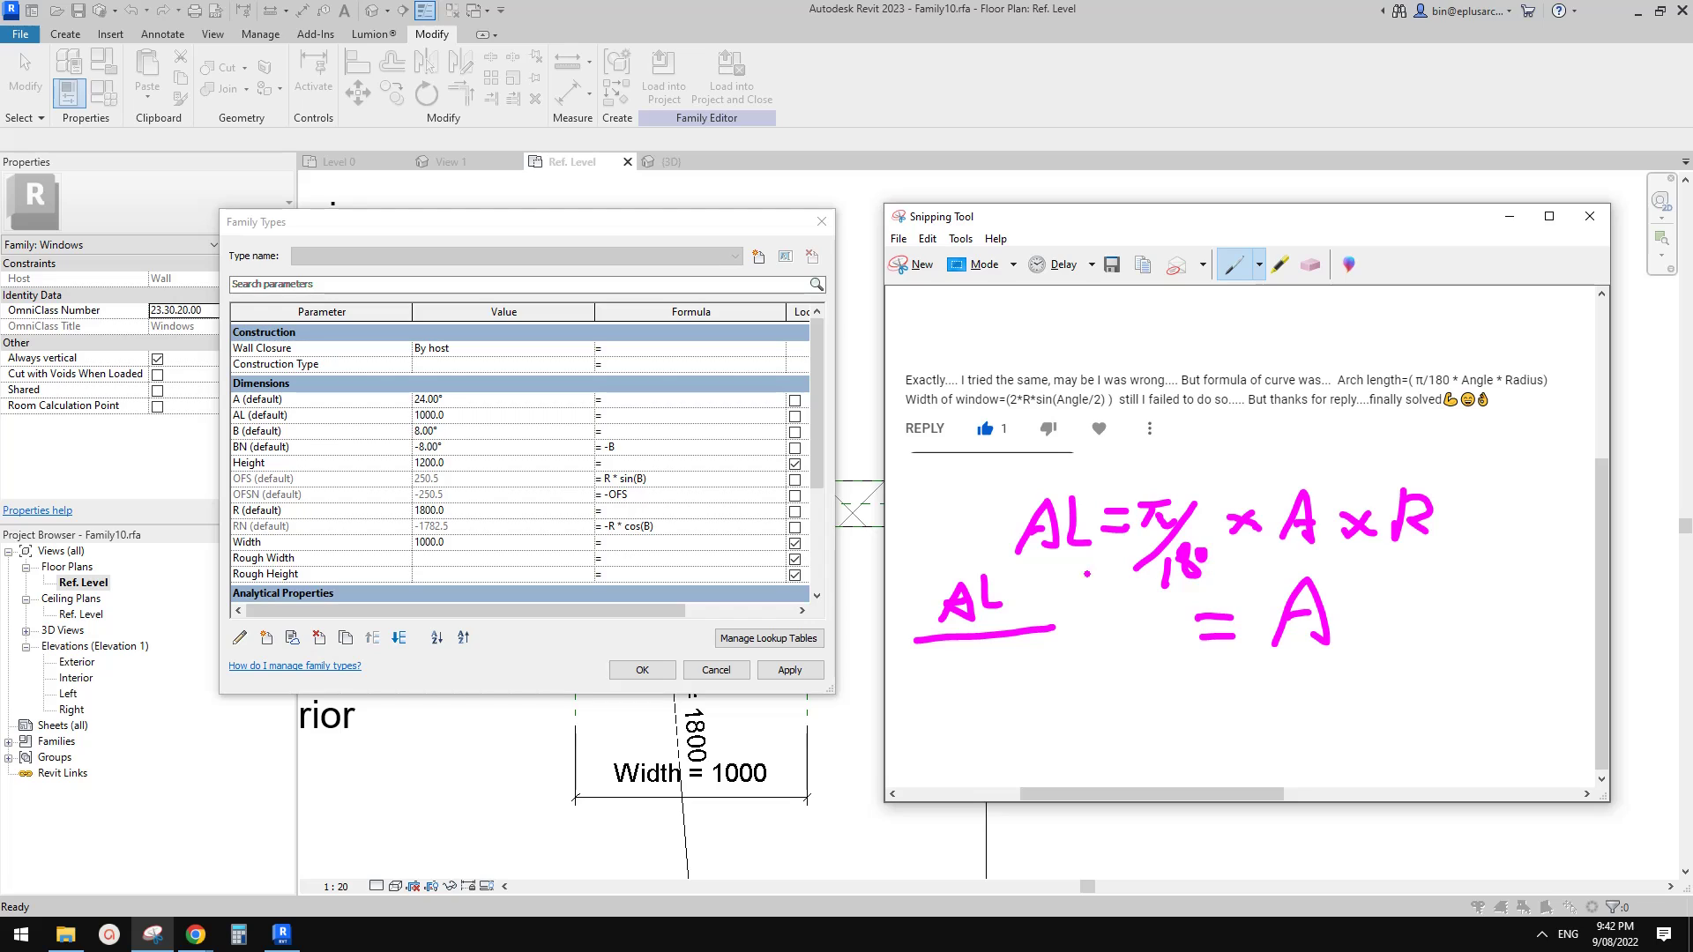
drag(1014, 584, 1039, 606)
mouse_move(1039, 584)
mouse_down()
mouse_move(1012, 604)
mouse_move(1048, 605)
mouse_move(1063, 567)
mouse_move(1083, 574)
mouse_move(1094, 621)
mouse_move(1048, 629)
mouse_up()
drag(973, 669, 963, 693)
mouse_move(986, 669)
mouse_down()
mouse_move(1000, 693)
mouse_move(1035, 663)
mouse_move(1023, 681)
mouse_up()
mouse_move(1025, 648)
mouse_down()
mouse_move(1052, 676)
mouse_move(1090, 674)
mouse_up()
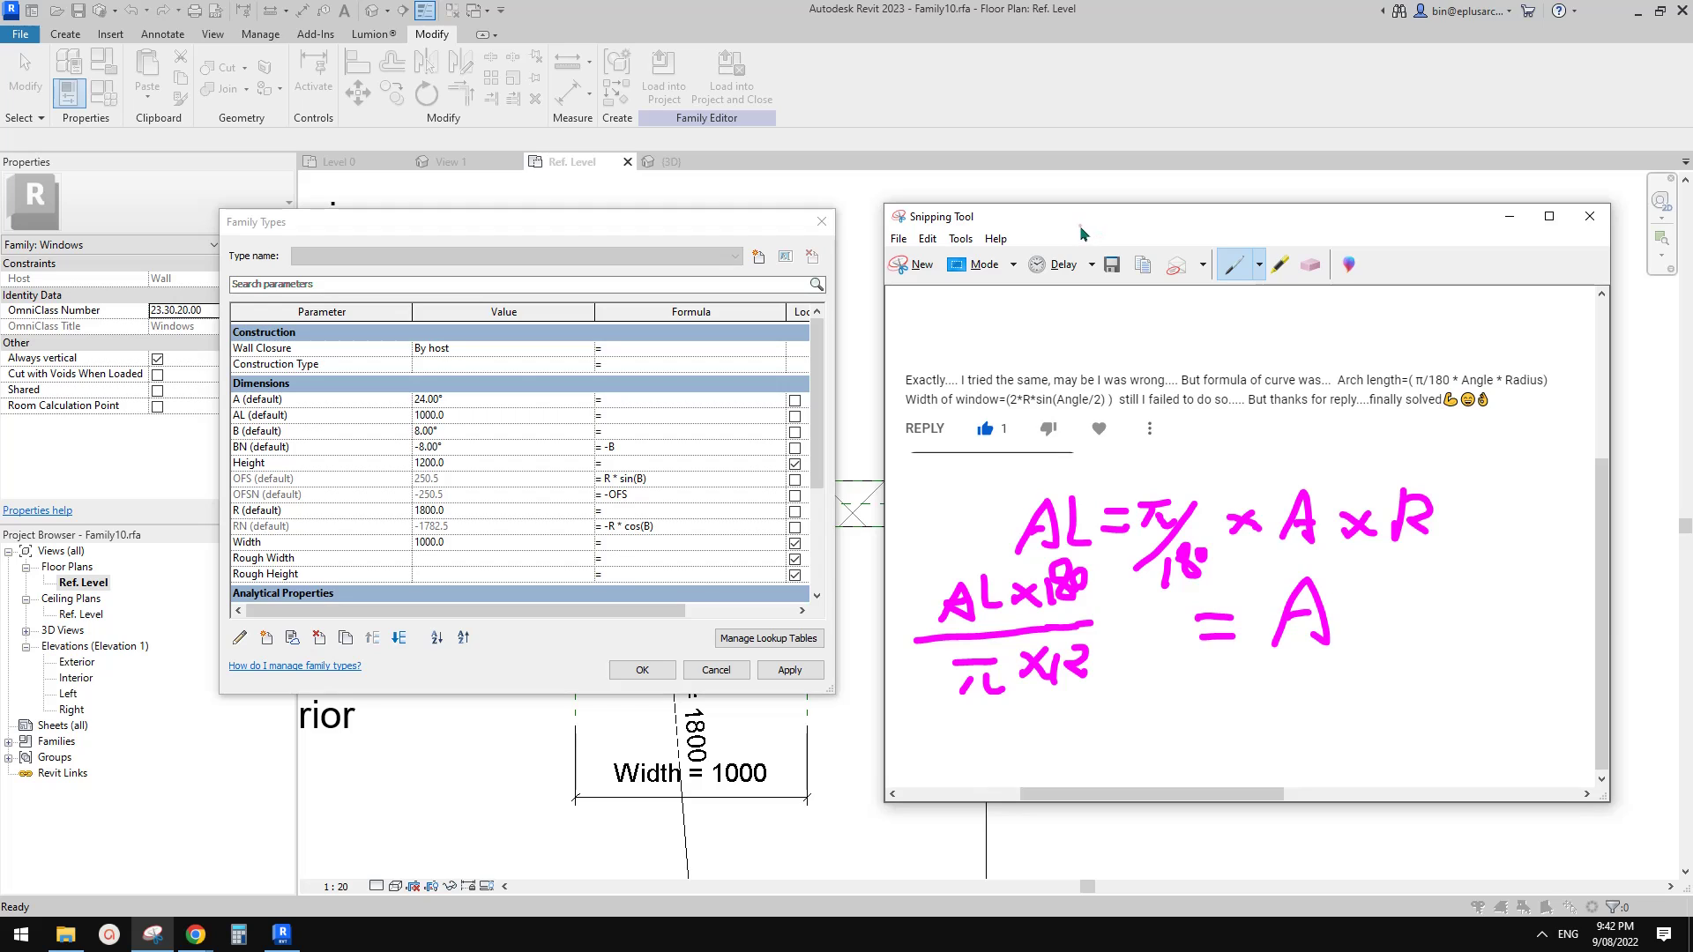
Move the Snipping Tool aside, give parameter A the formula AL*180/(pi()*R), and apply it to the family
drag(1079, 225, 1692, 220)
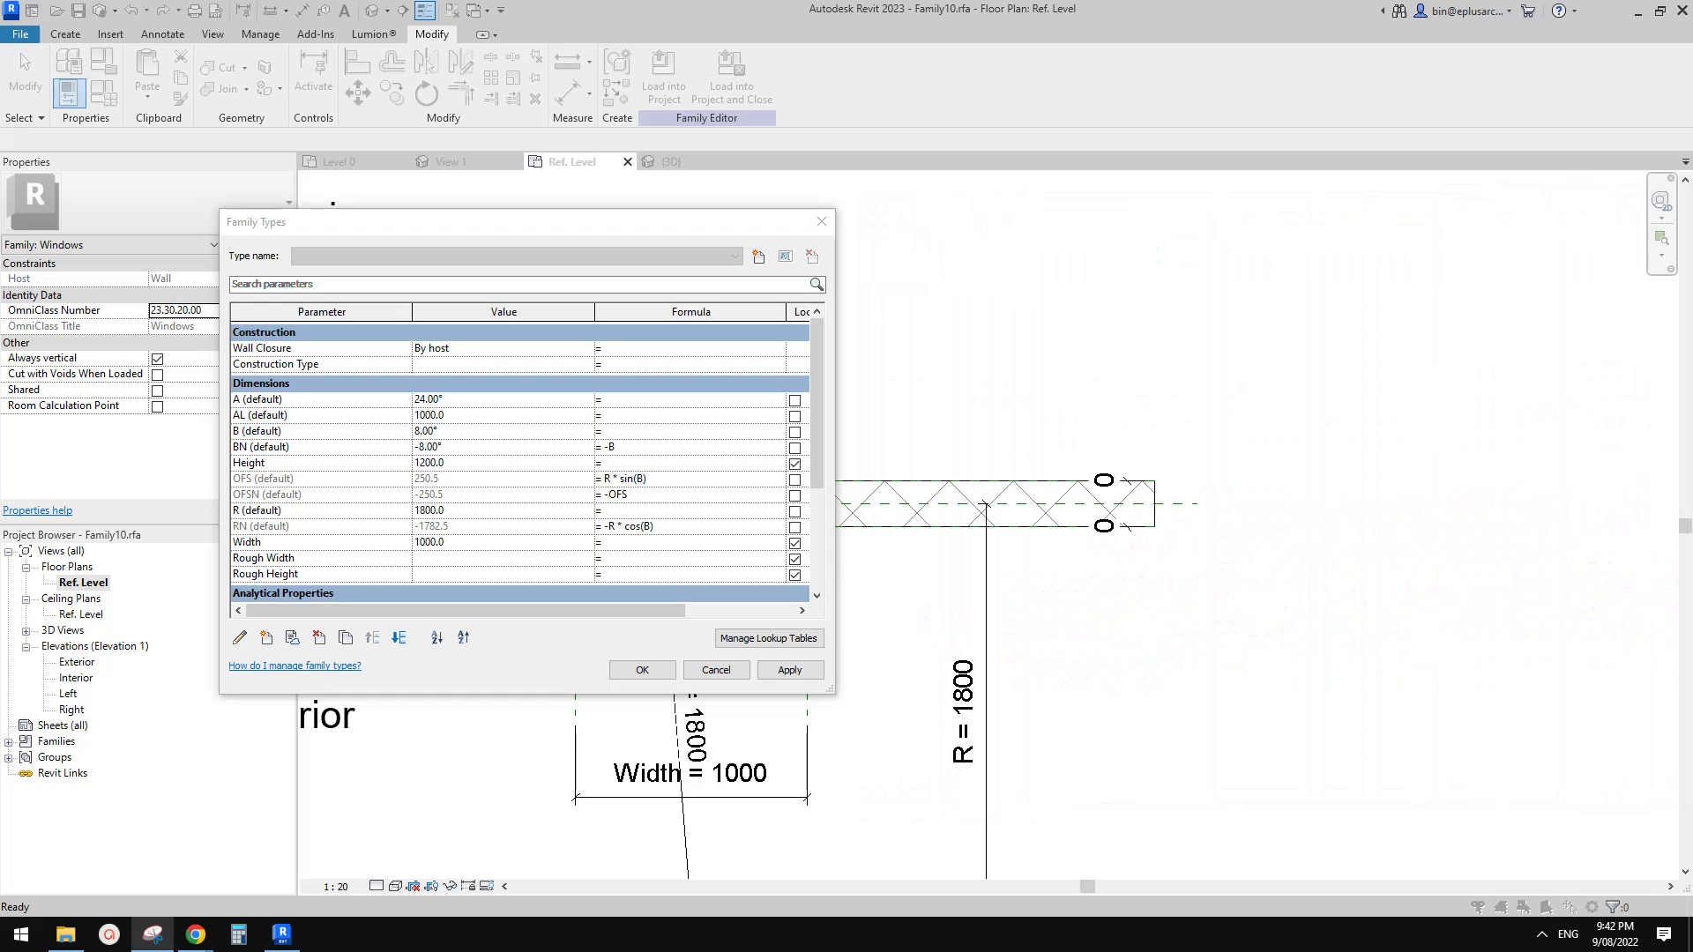
click(631, 401)
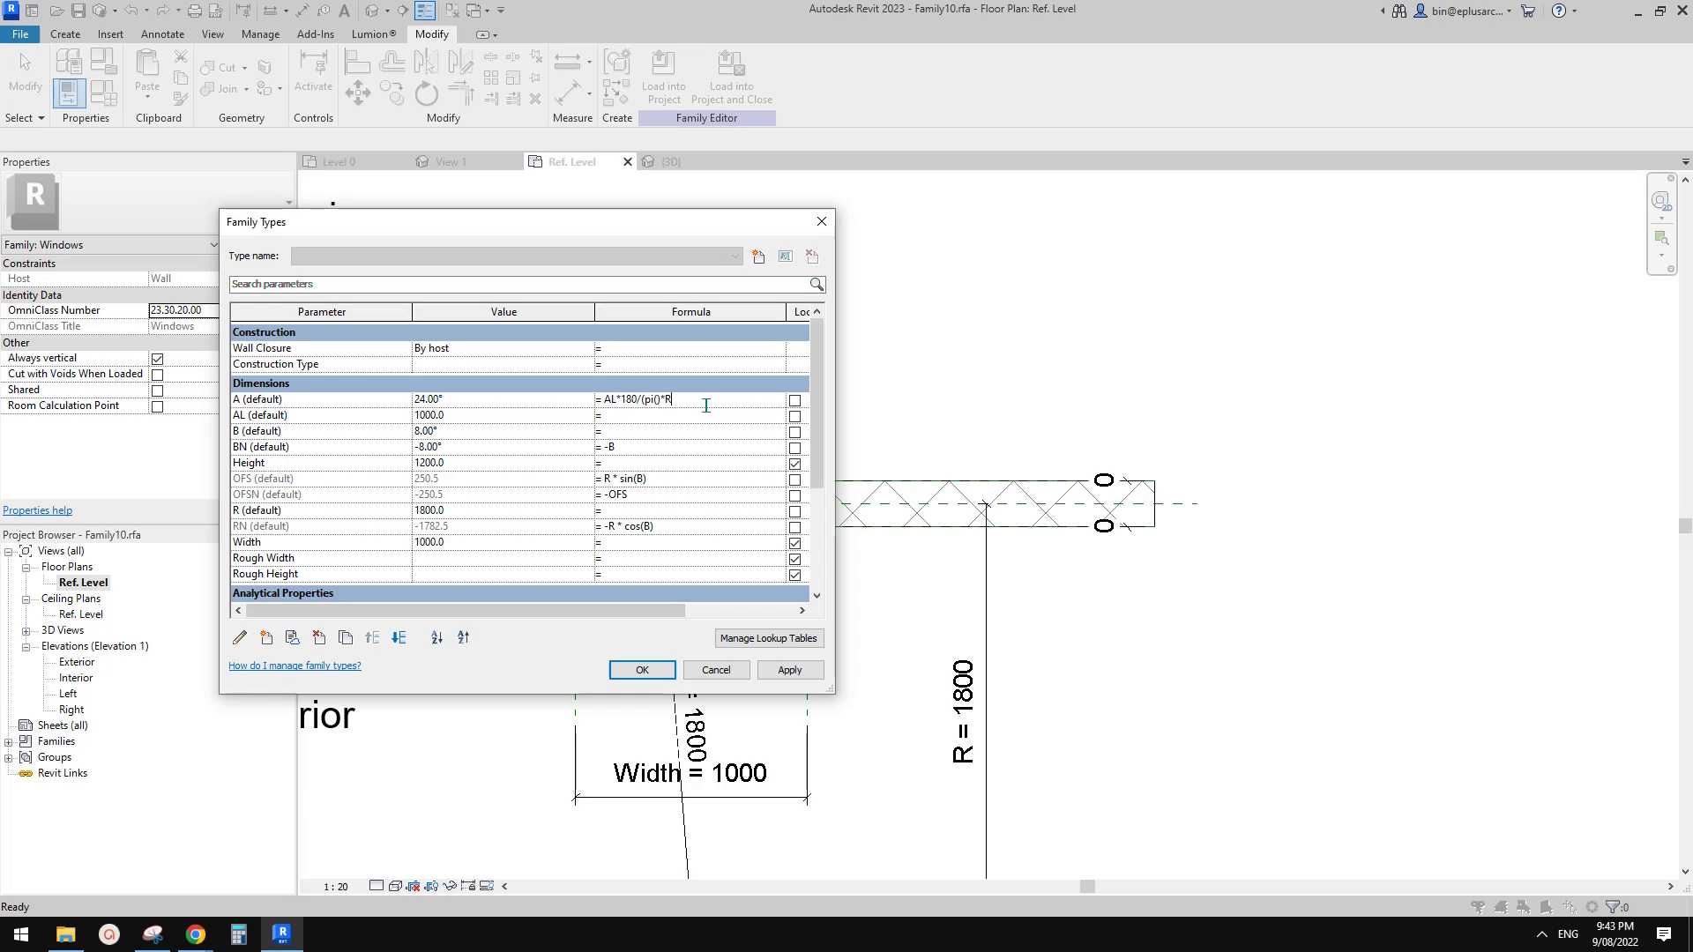
text())
key(Return)
drag(648, 236, 1427, 211)
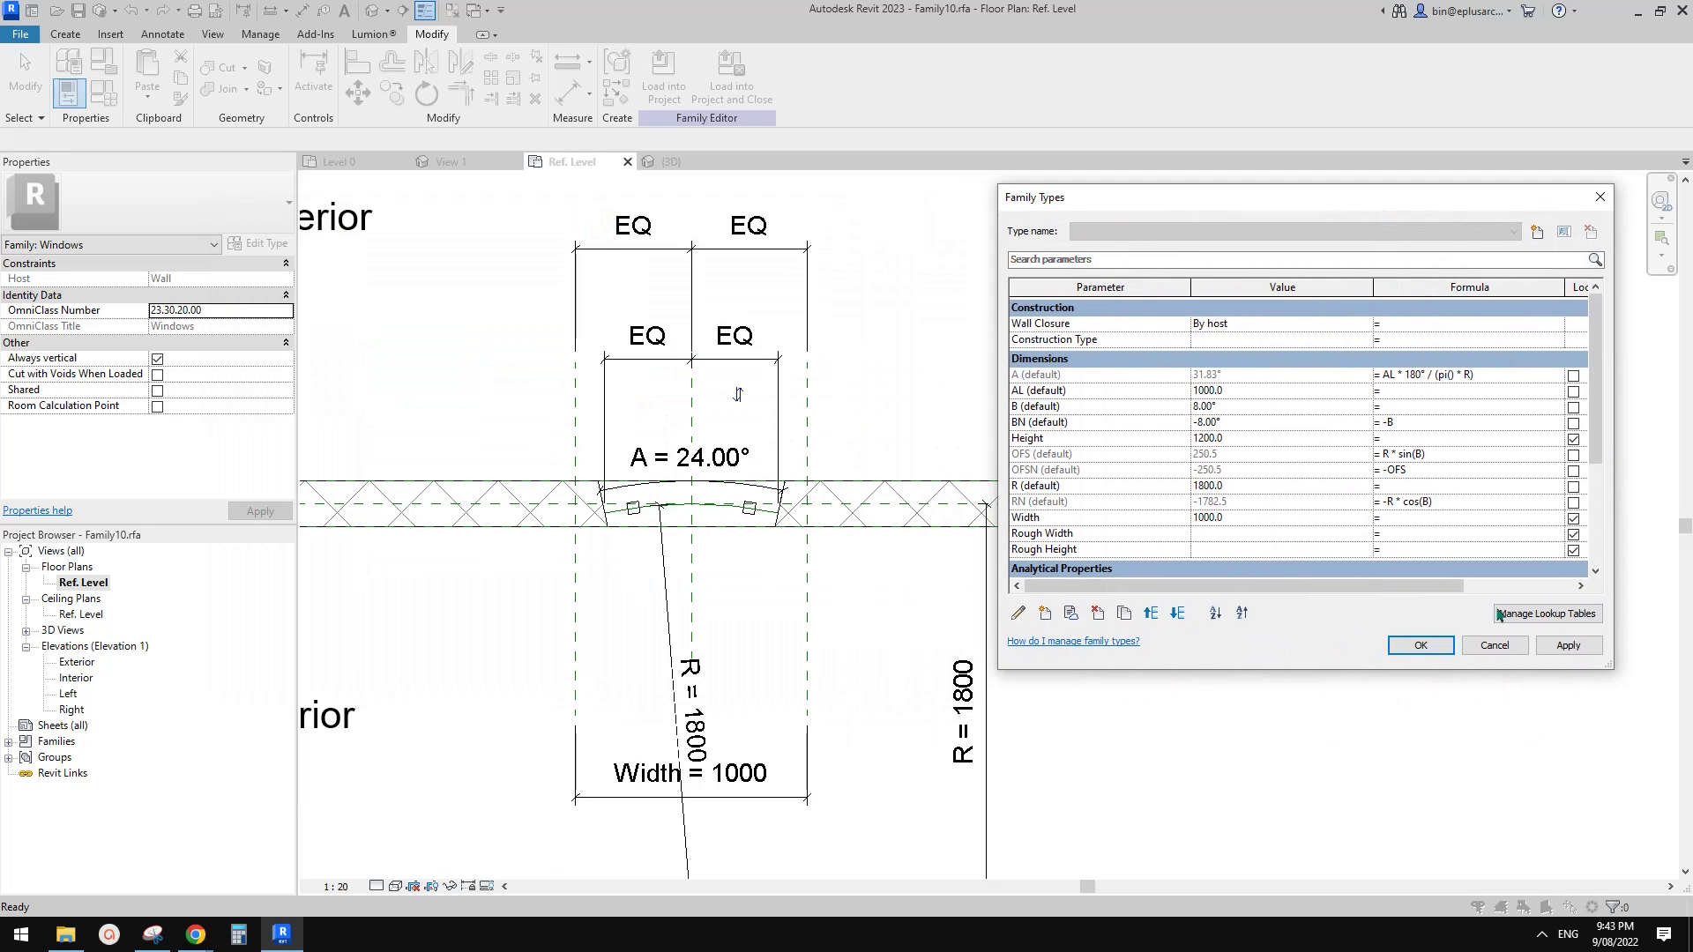
click(1566, 646)
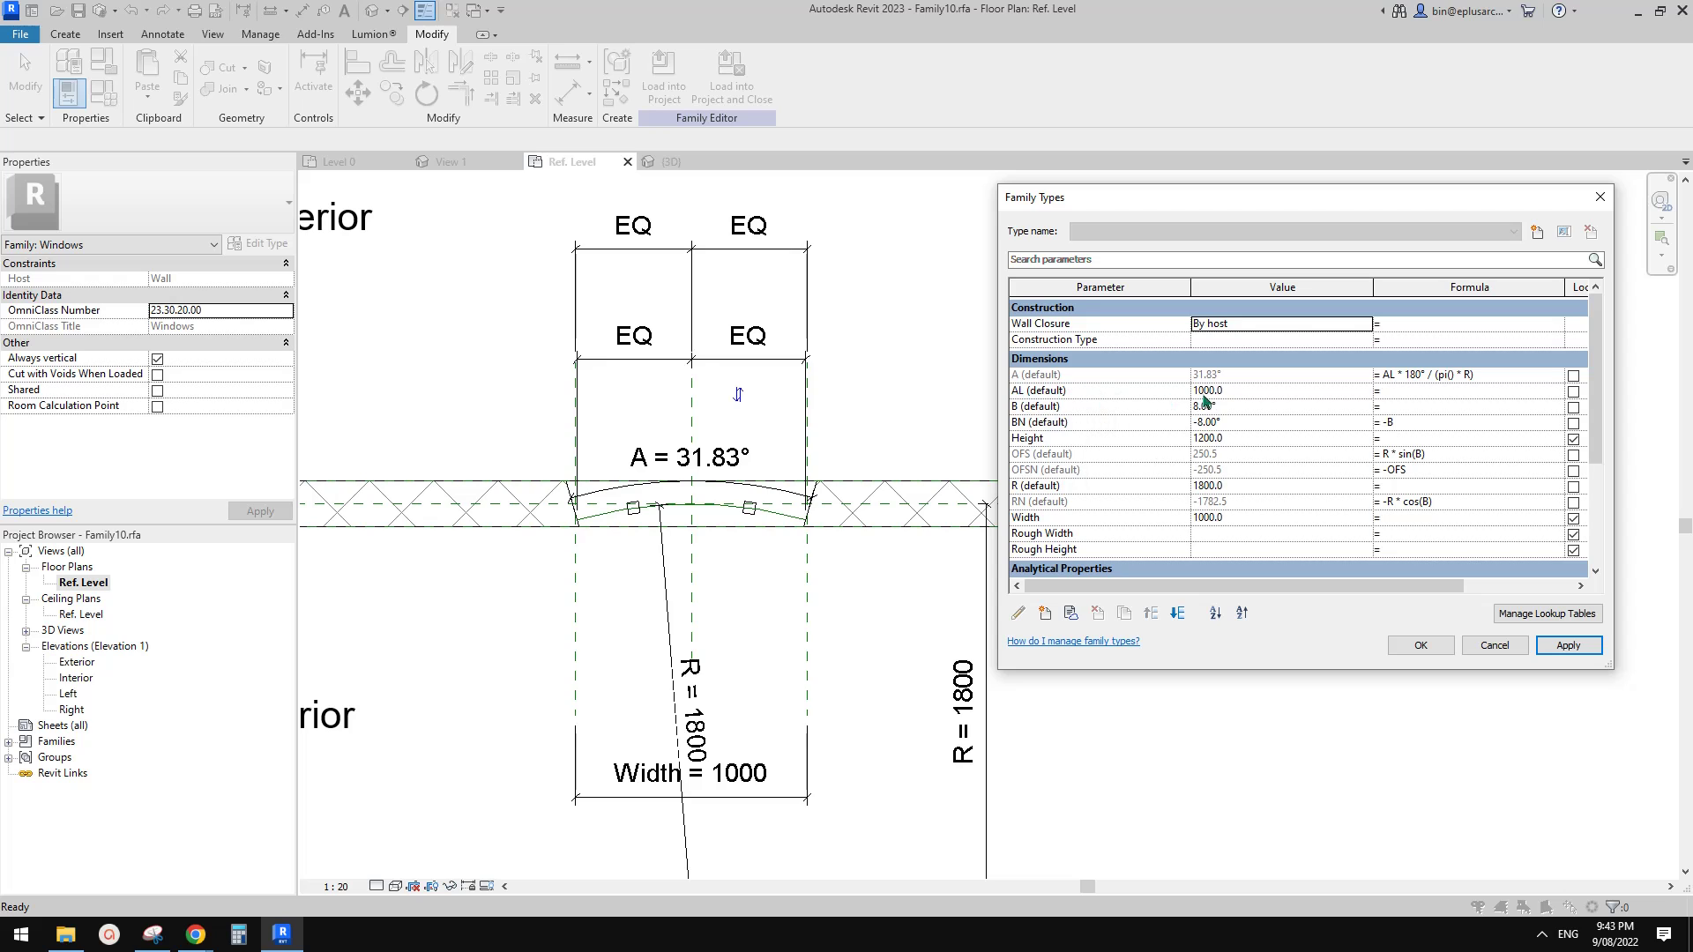
click(1422, 646)
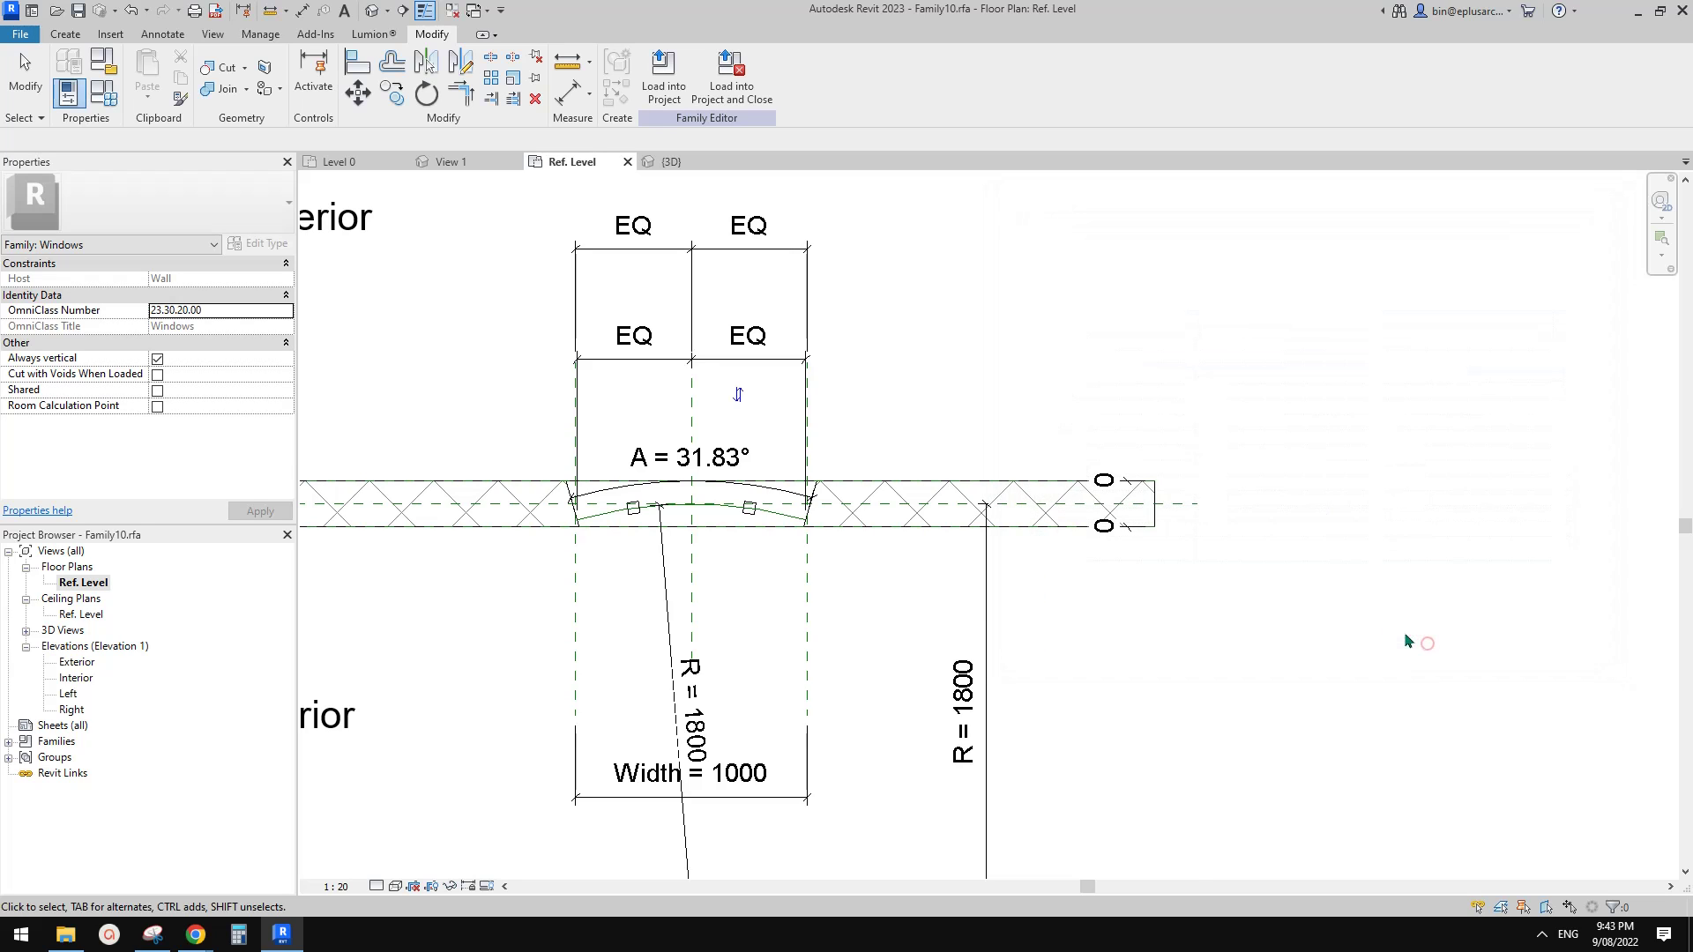
Check the length of the curved reference line in the opening against the AL value
scroll(1411, 637, up, 3)
click(818, 529)
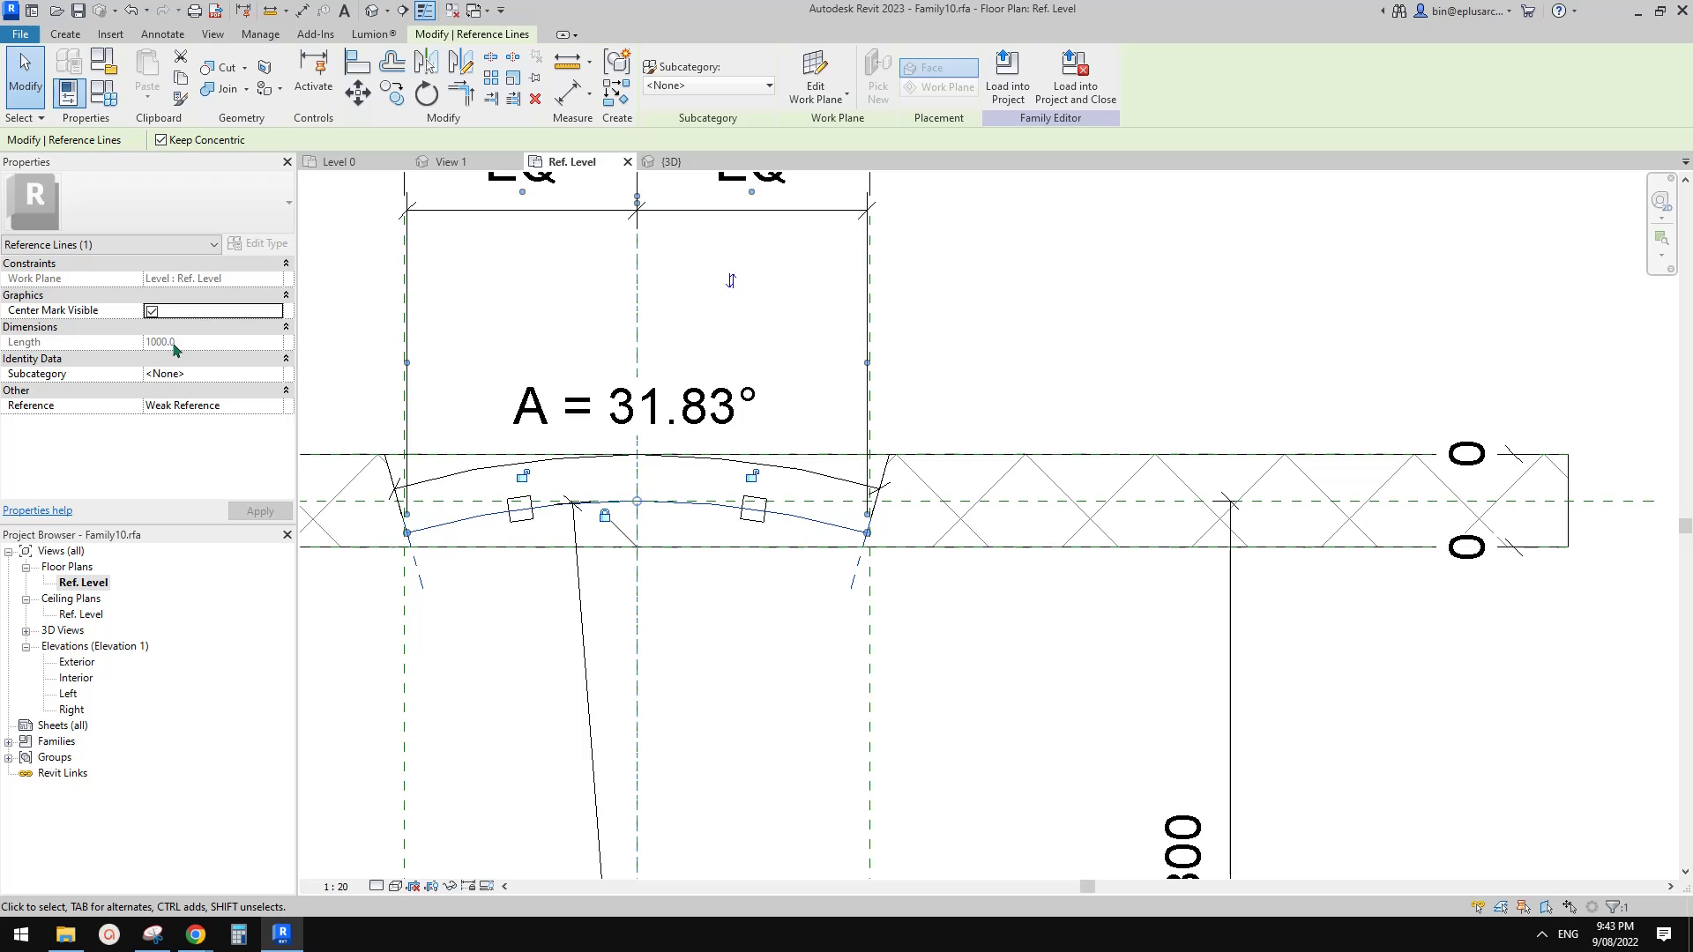
middle_drag(440, 353, 882, 340)
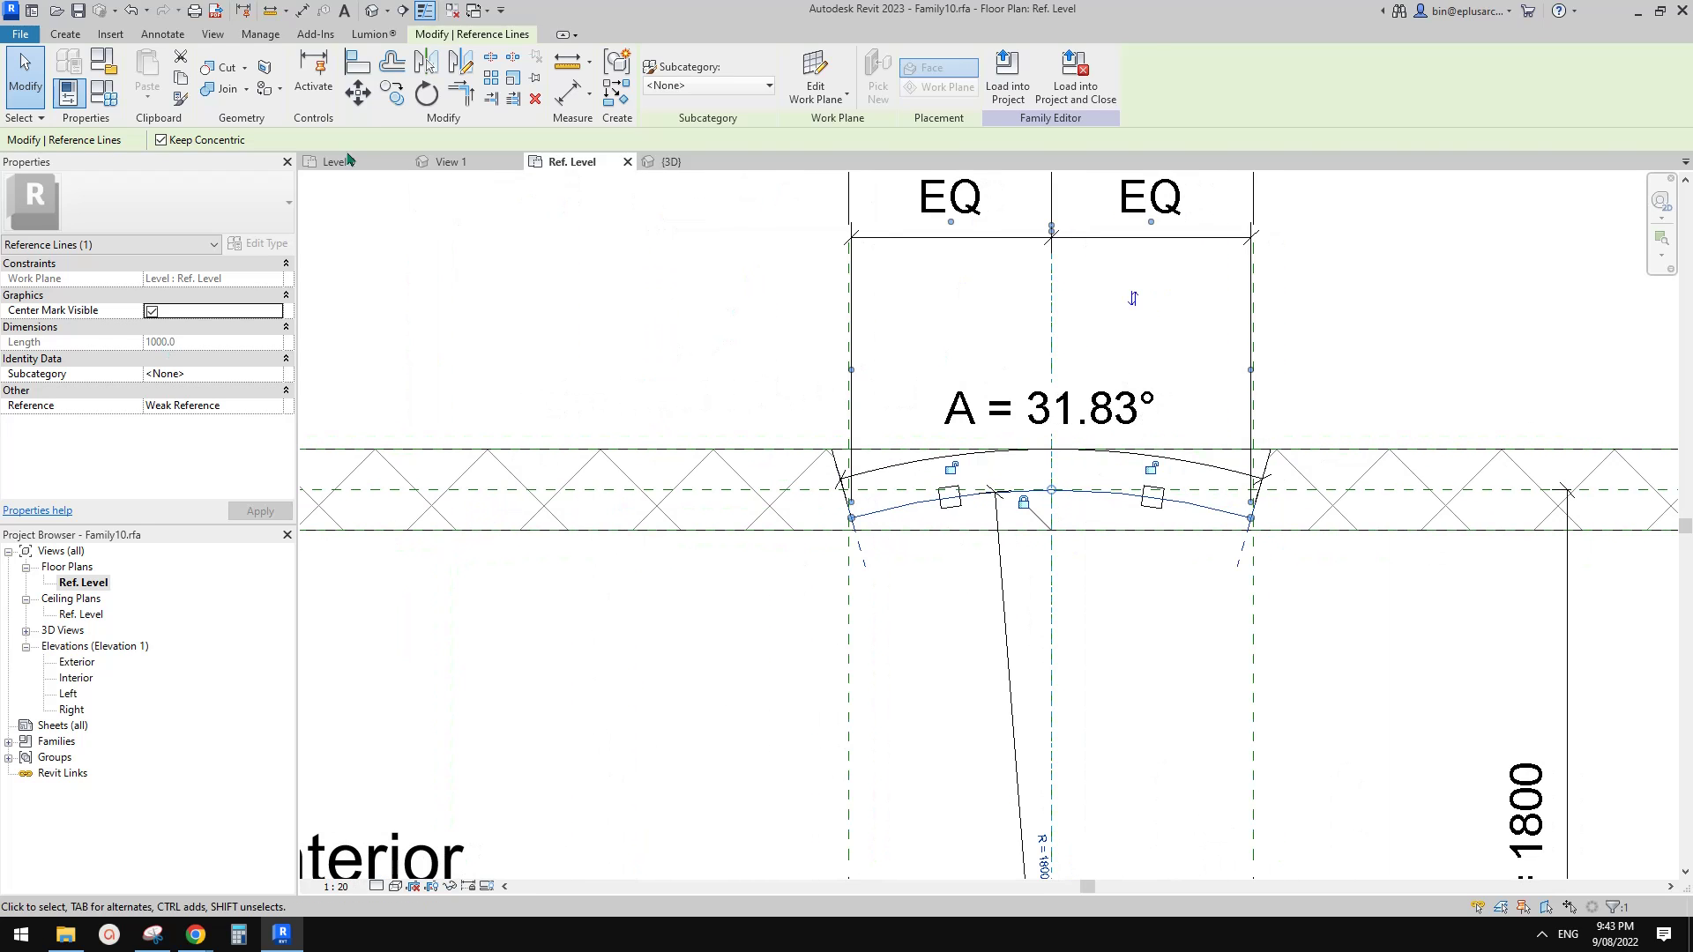
Set the AL parameter to 1200 and apply it to the window family
click(103, 92)
click(1249, 390)
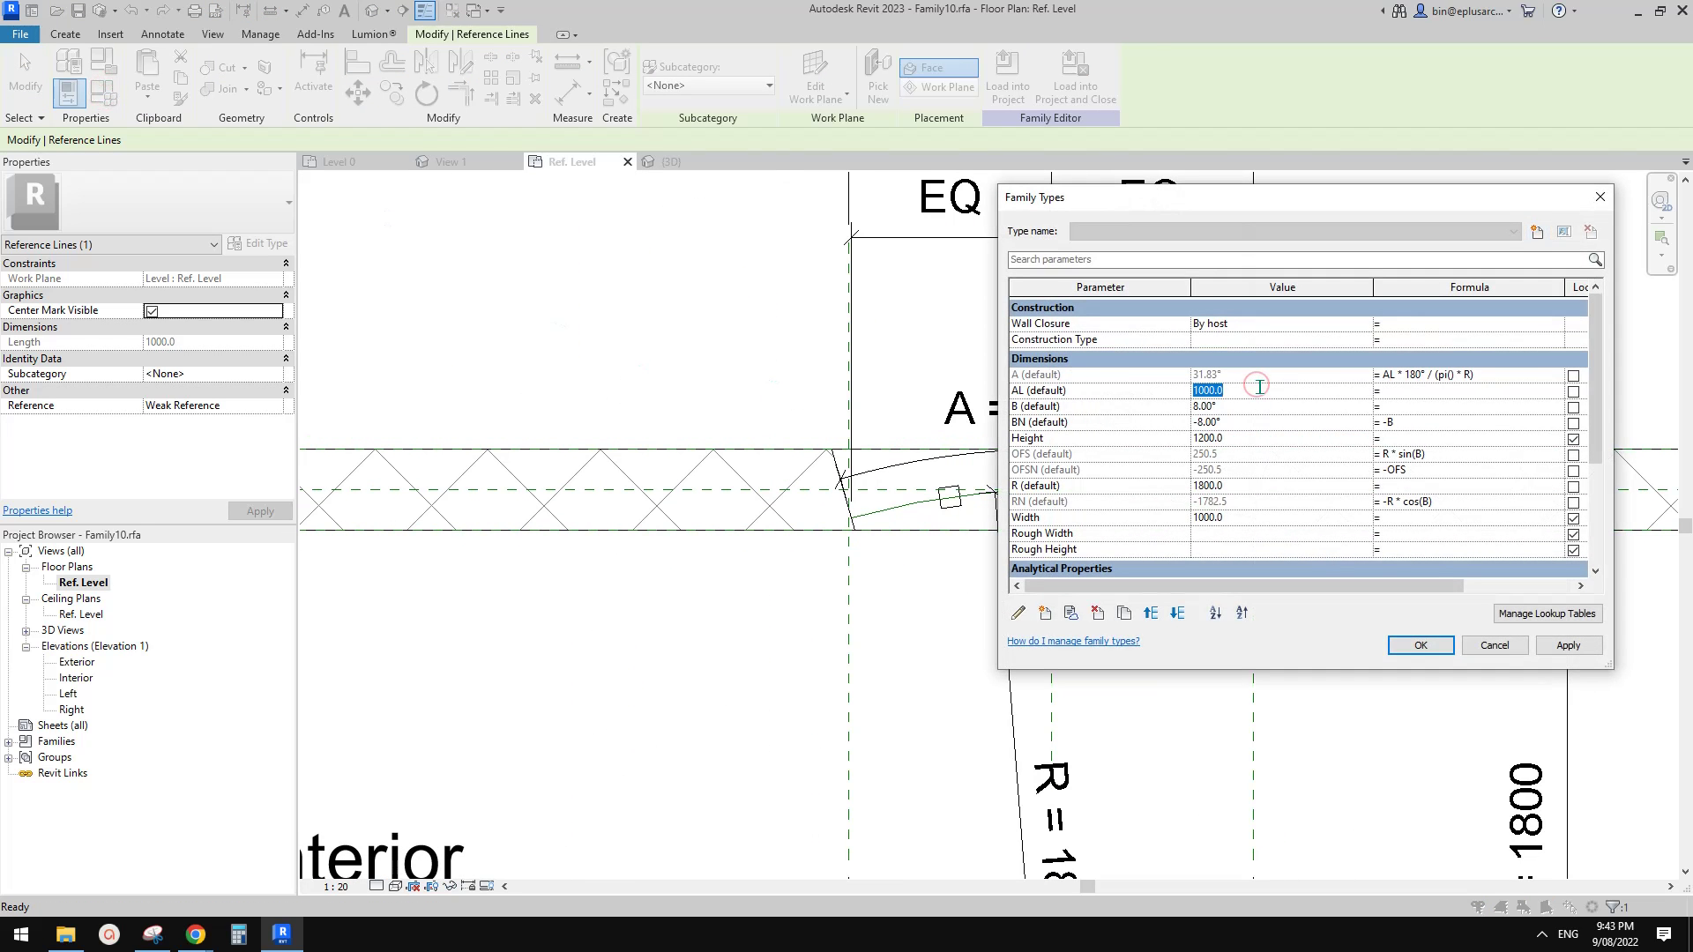
text(1200)
click(1567, 645)
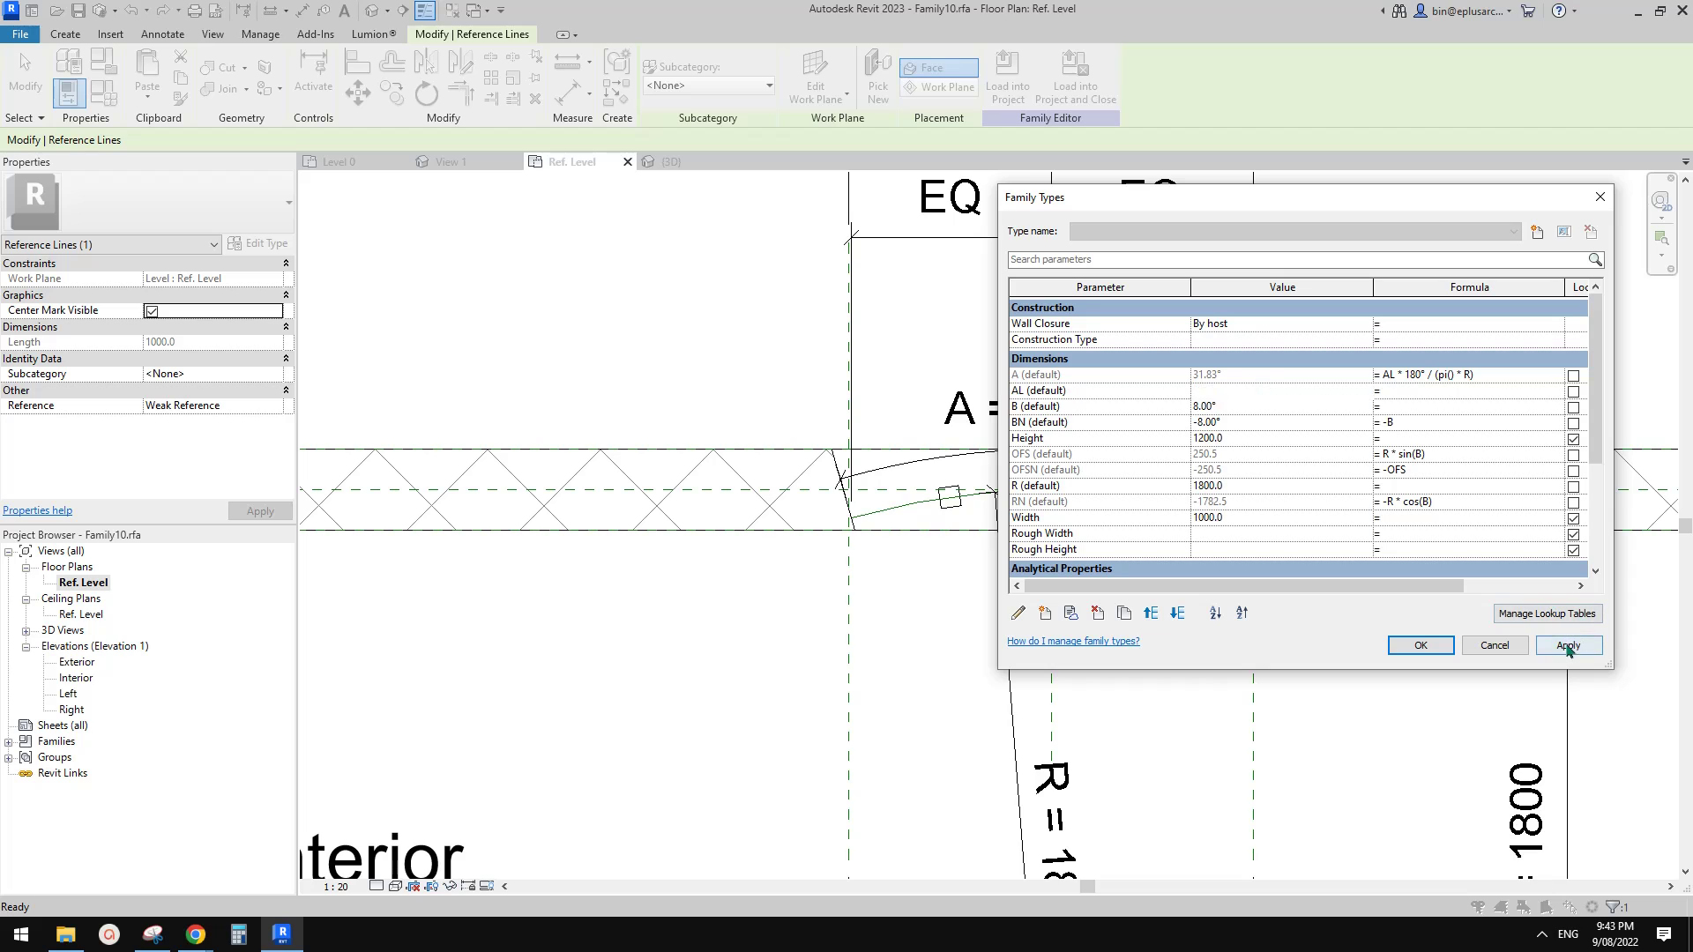
click(1420, 645)
click(1423, 639)
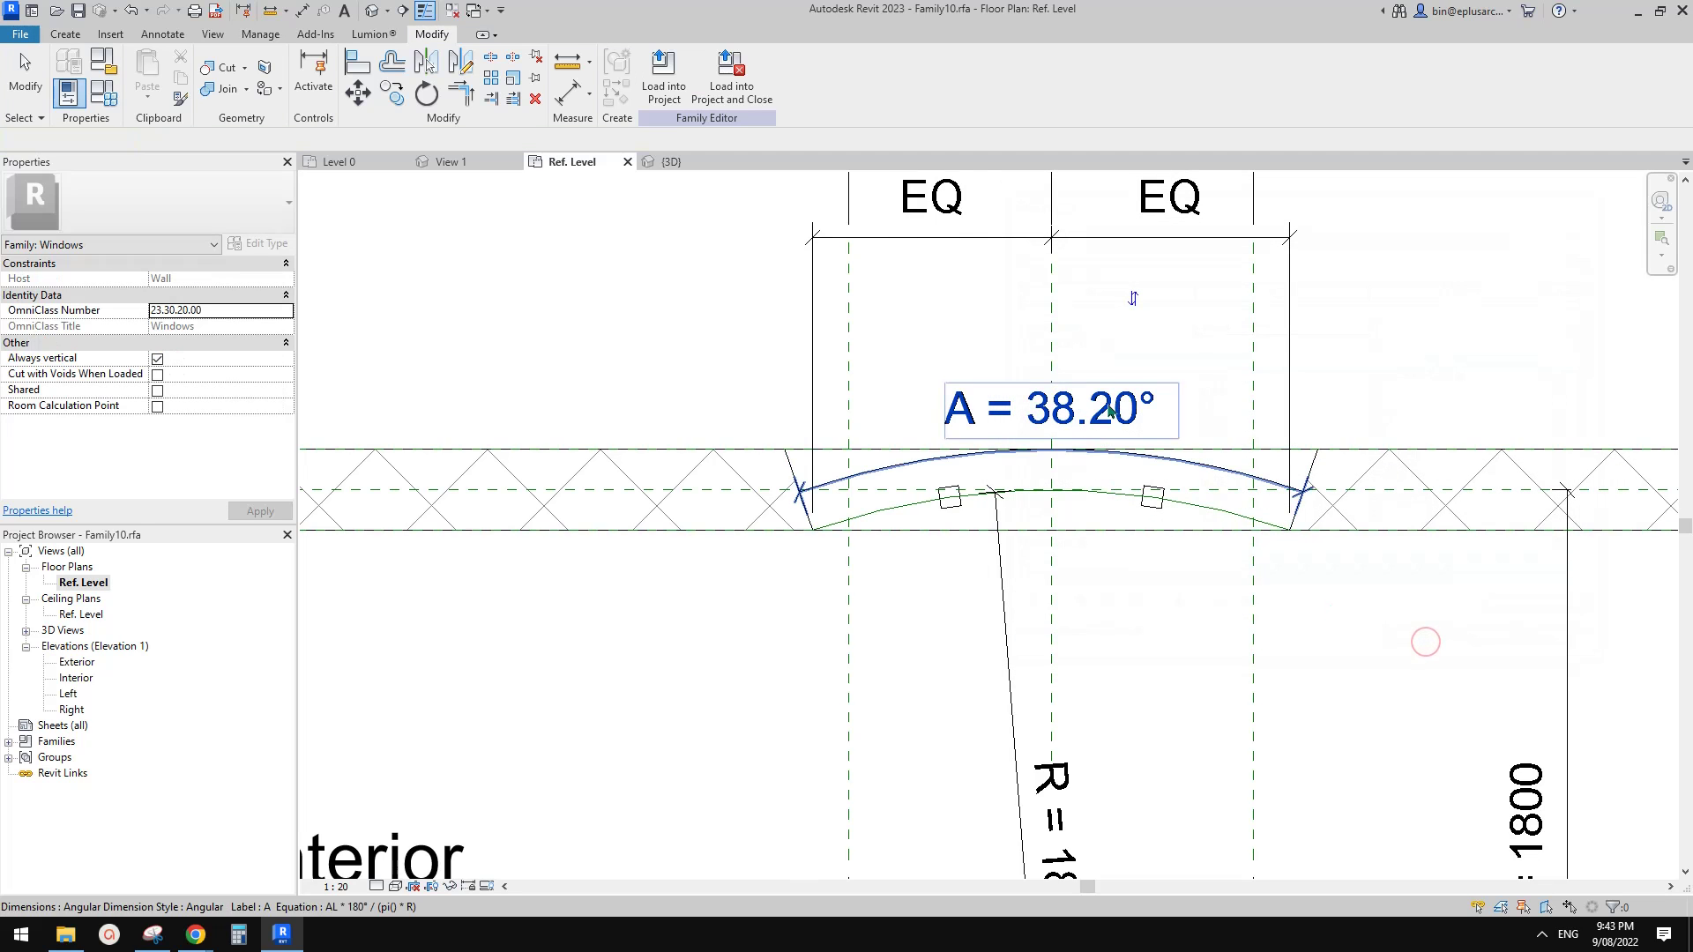
Inspect the curved reference line's length and the widened opening in the plan after the AL change
click(1222, 515)
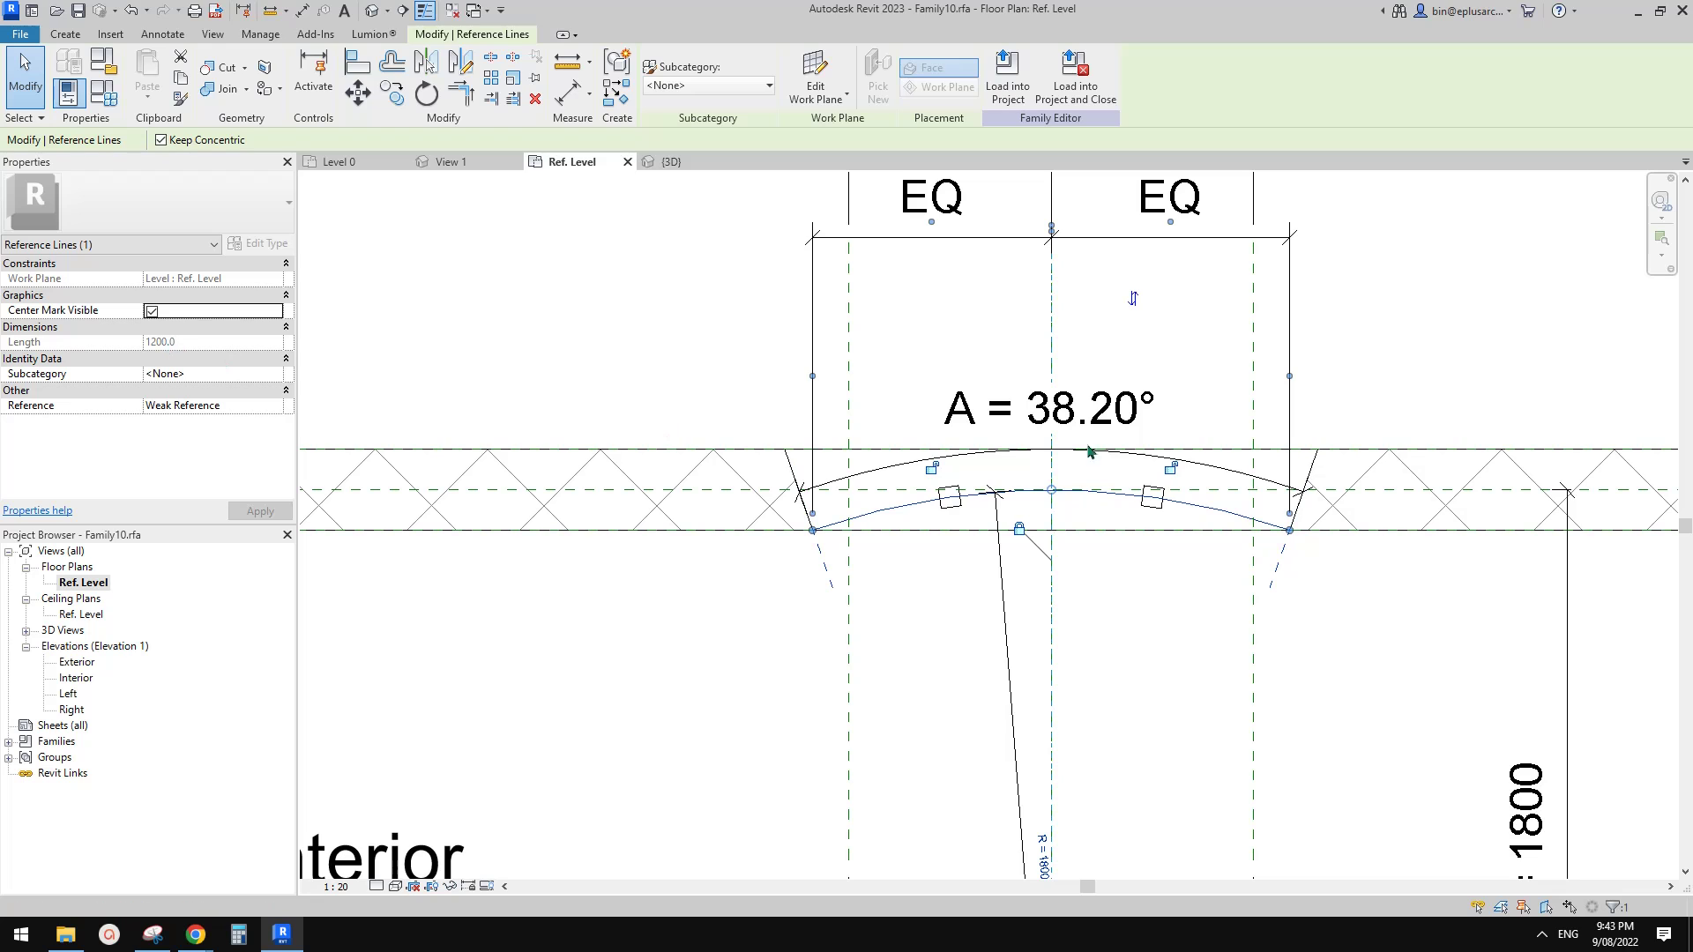
scroll(1094, 476, down, 2)
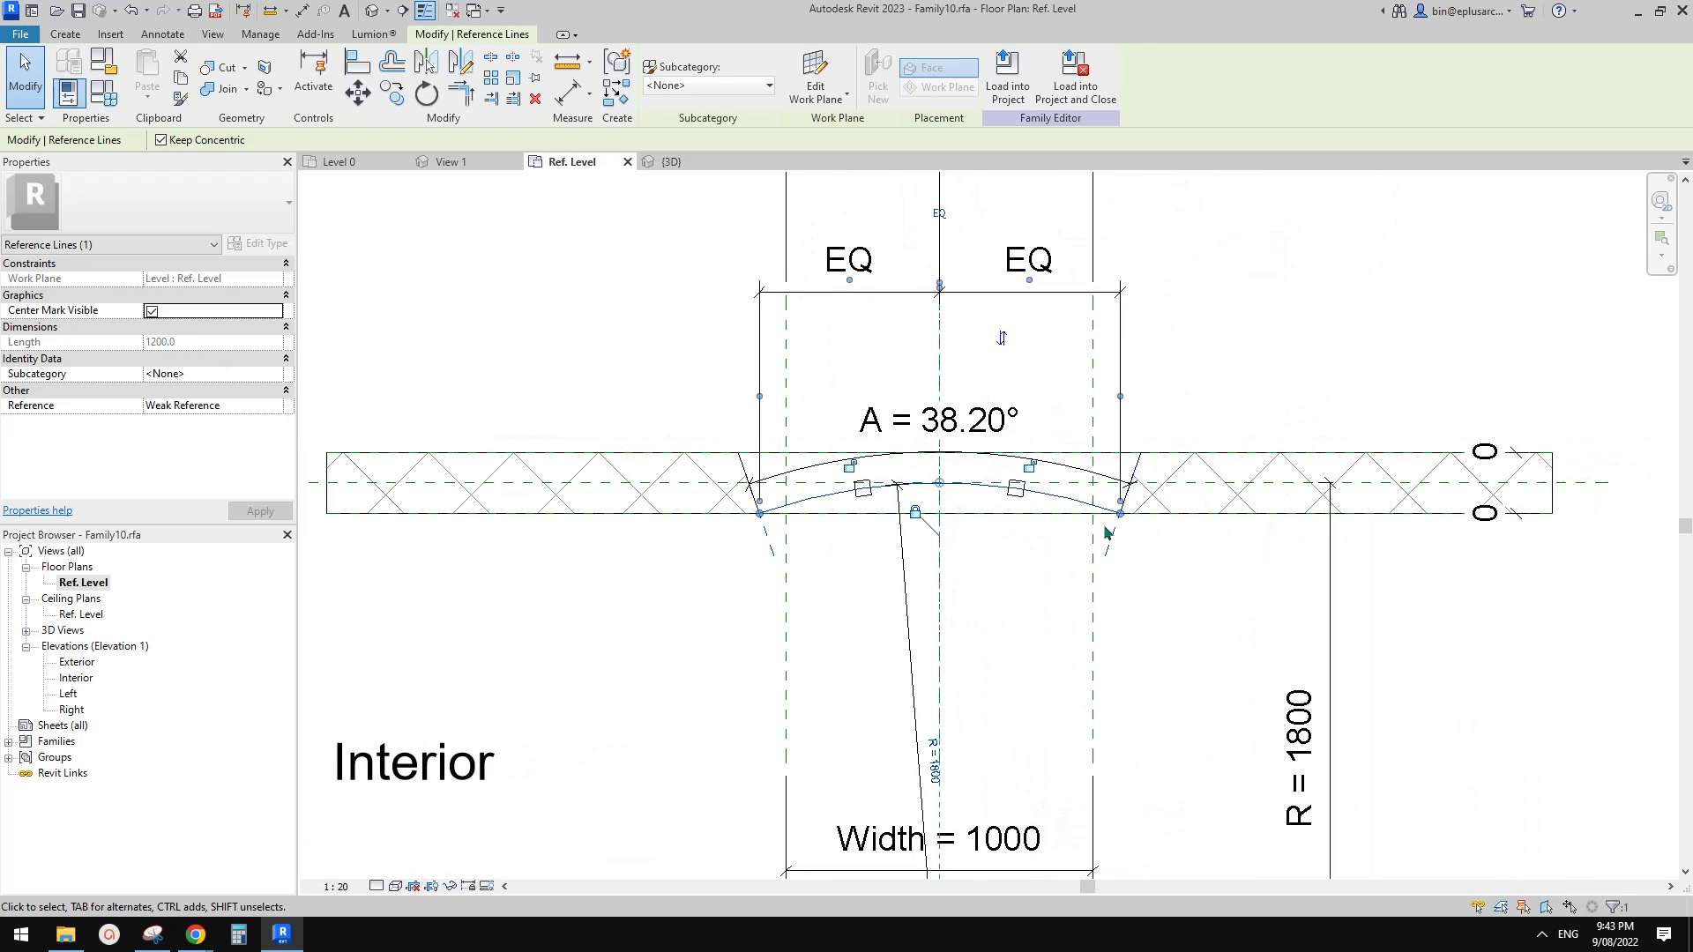
middle_drag(1105, 532, 952, 547)
click(952, 548)
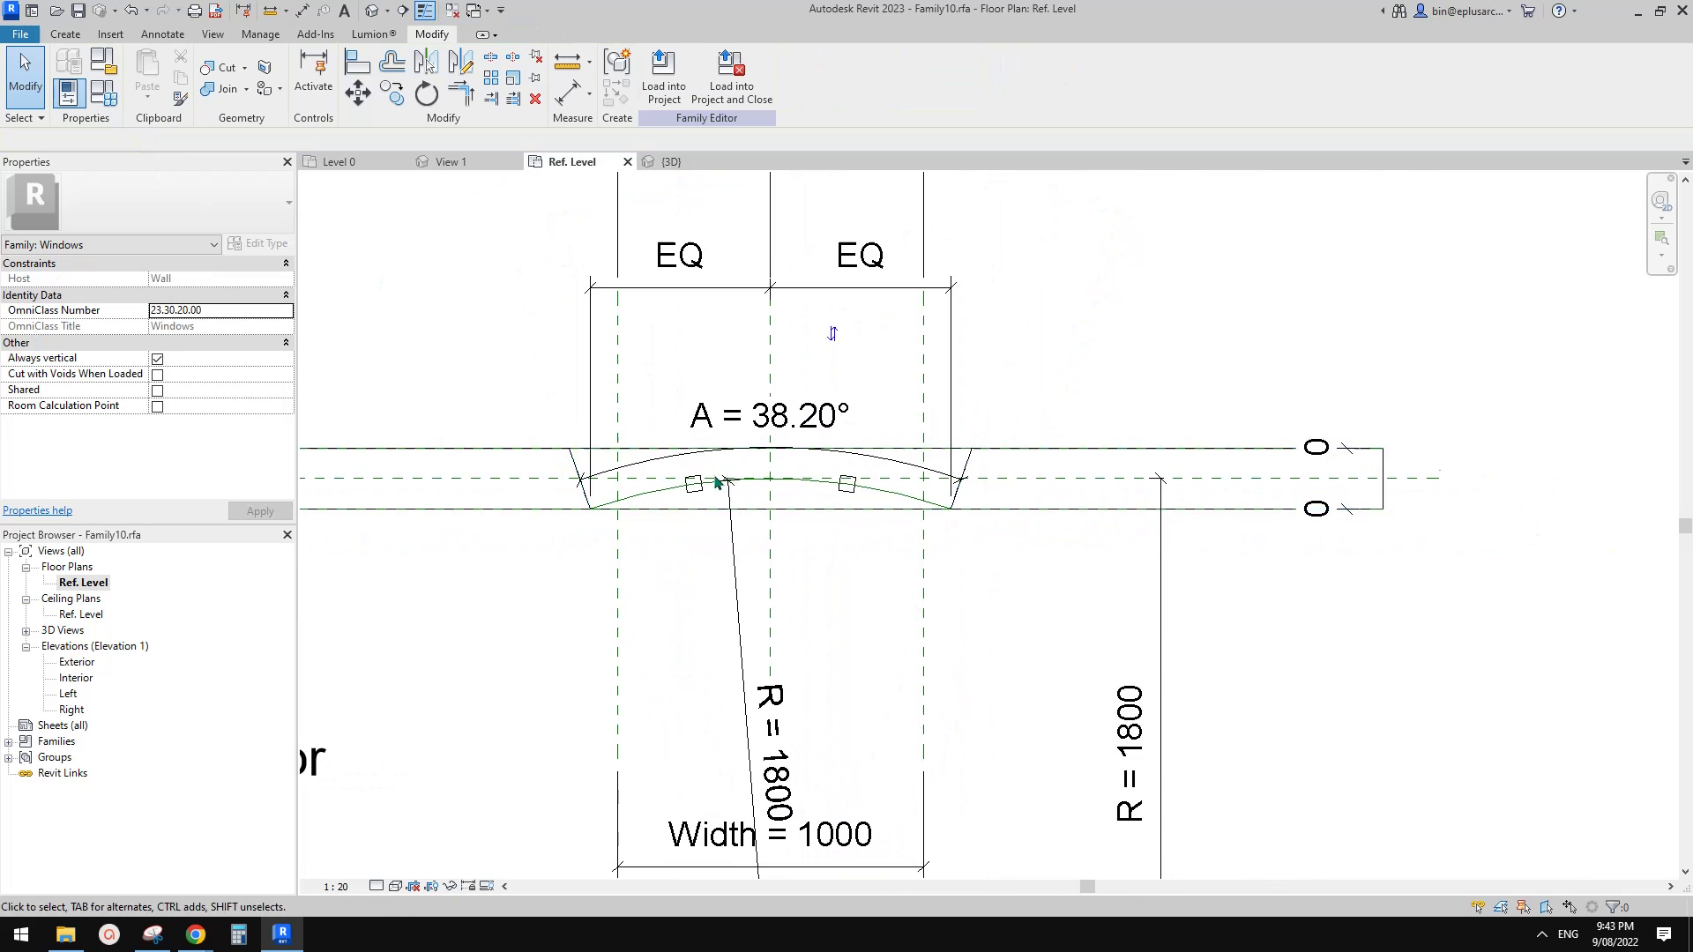
Remove the formula from parameter A in the window family's type parameters
scroll(717, 481, down, 2)
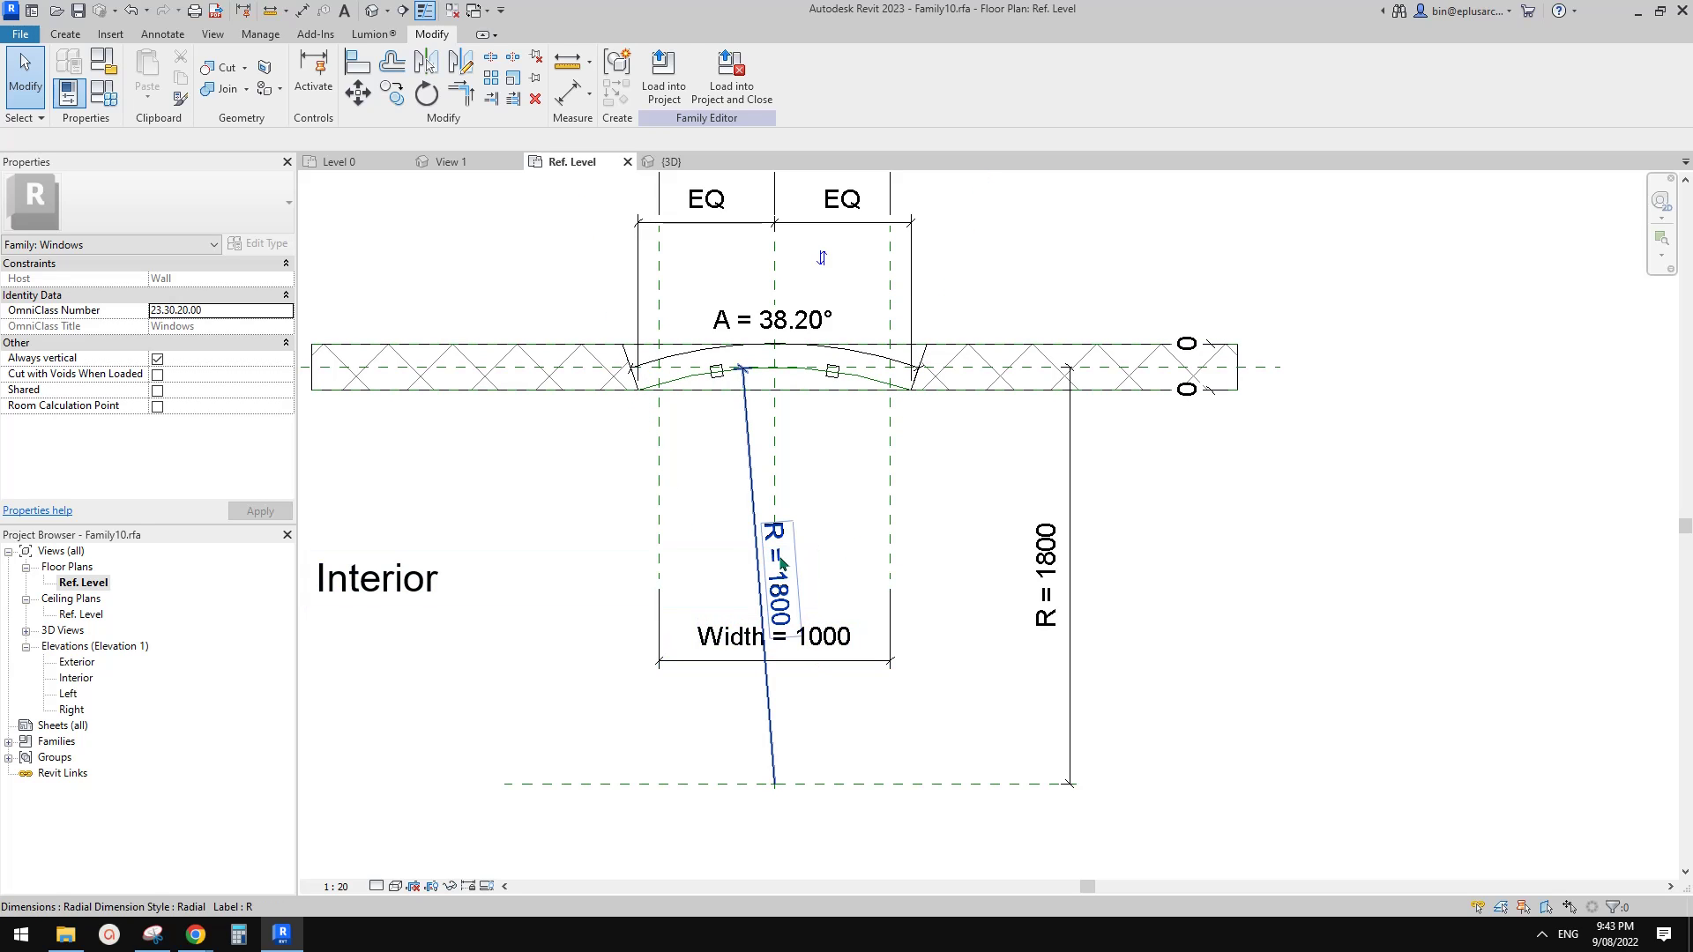
middle_drag(783, 565, 812, 630)
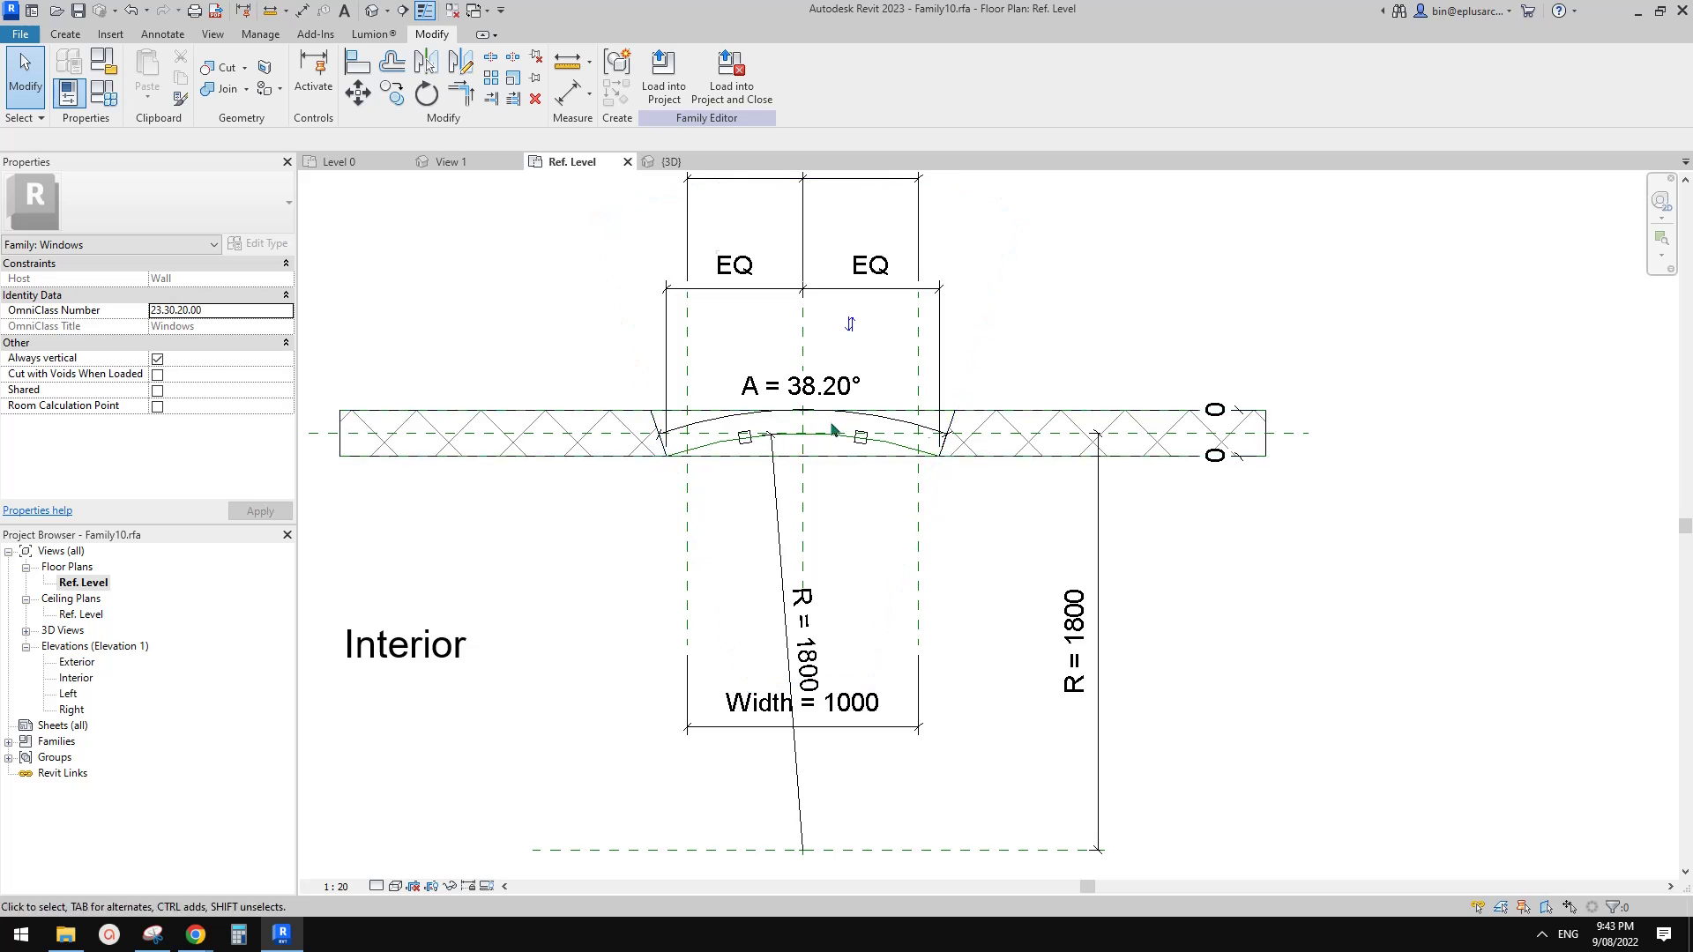
scroll(673, 433, up, 2)
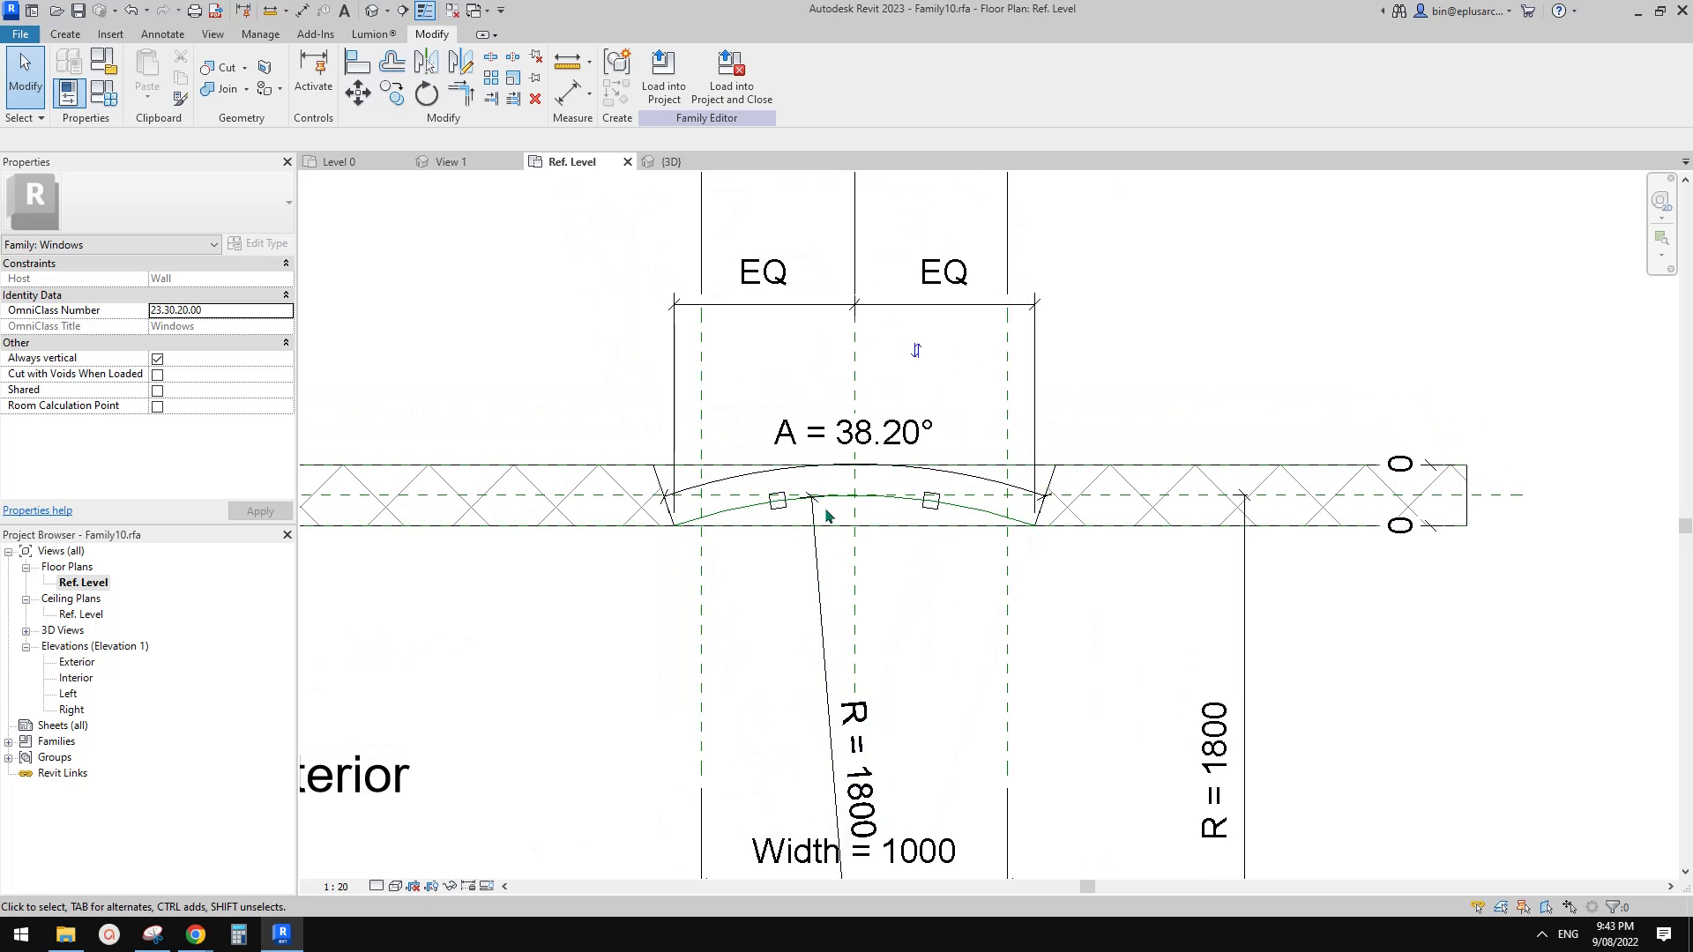
click(103, 91)
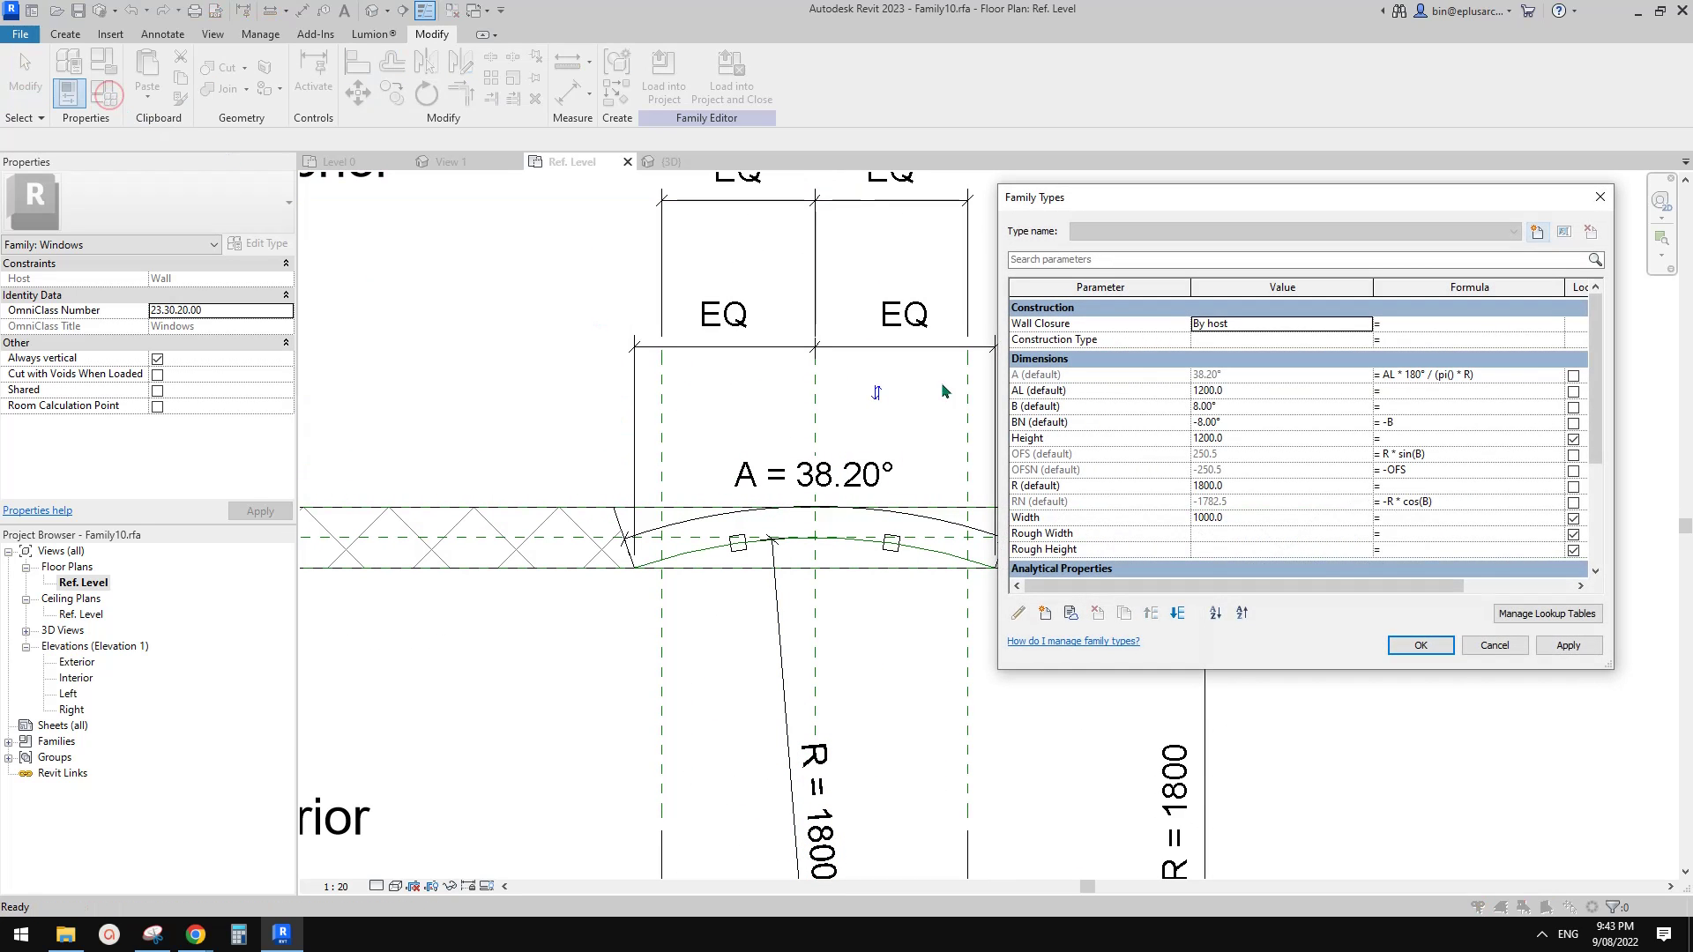
drag(1127, 194, 577, 281)
click(961, 461)
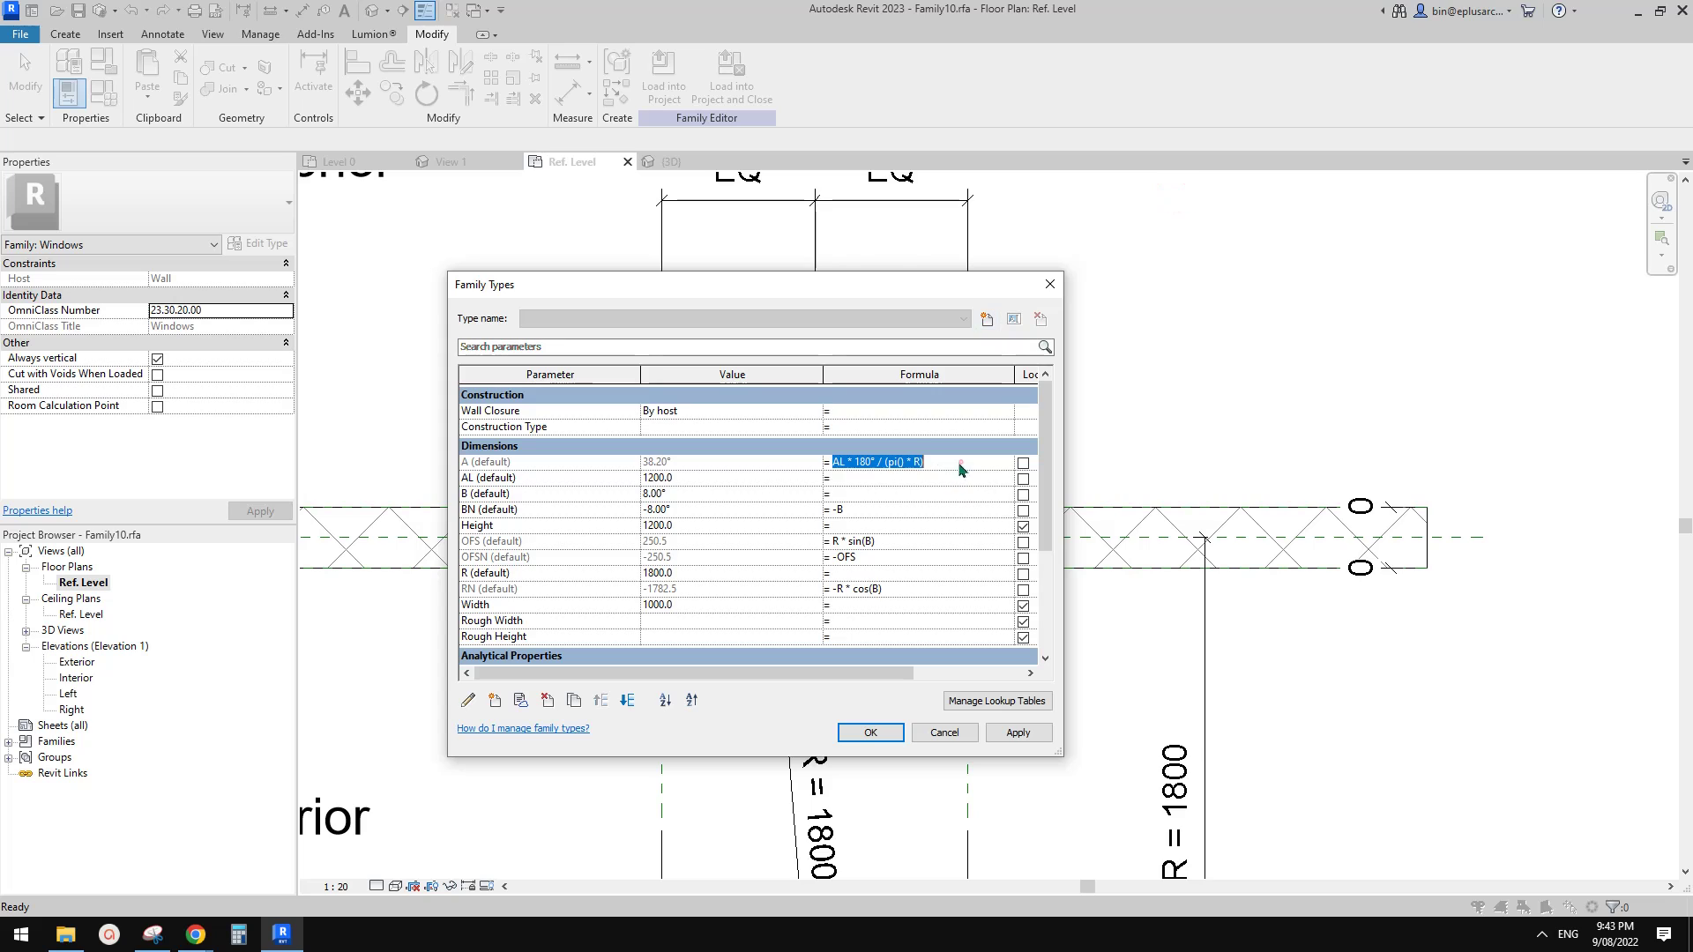
key(Delete)
key(Tab)
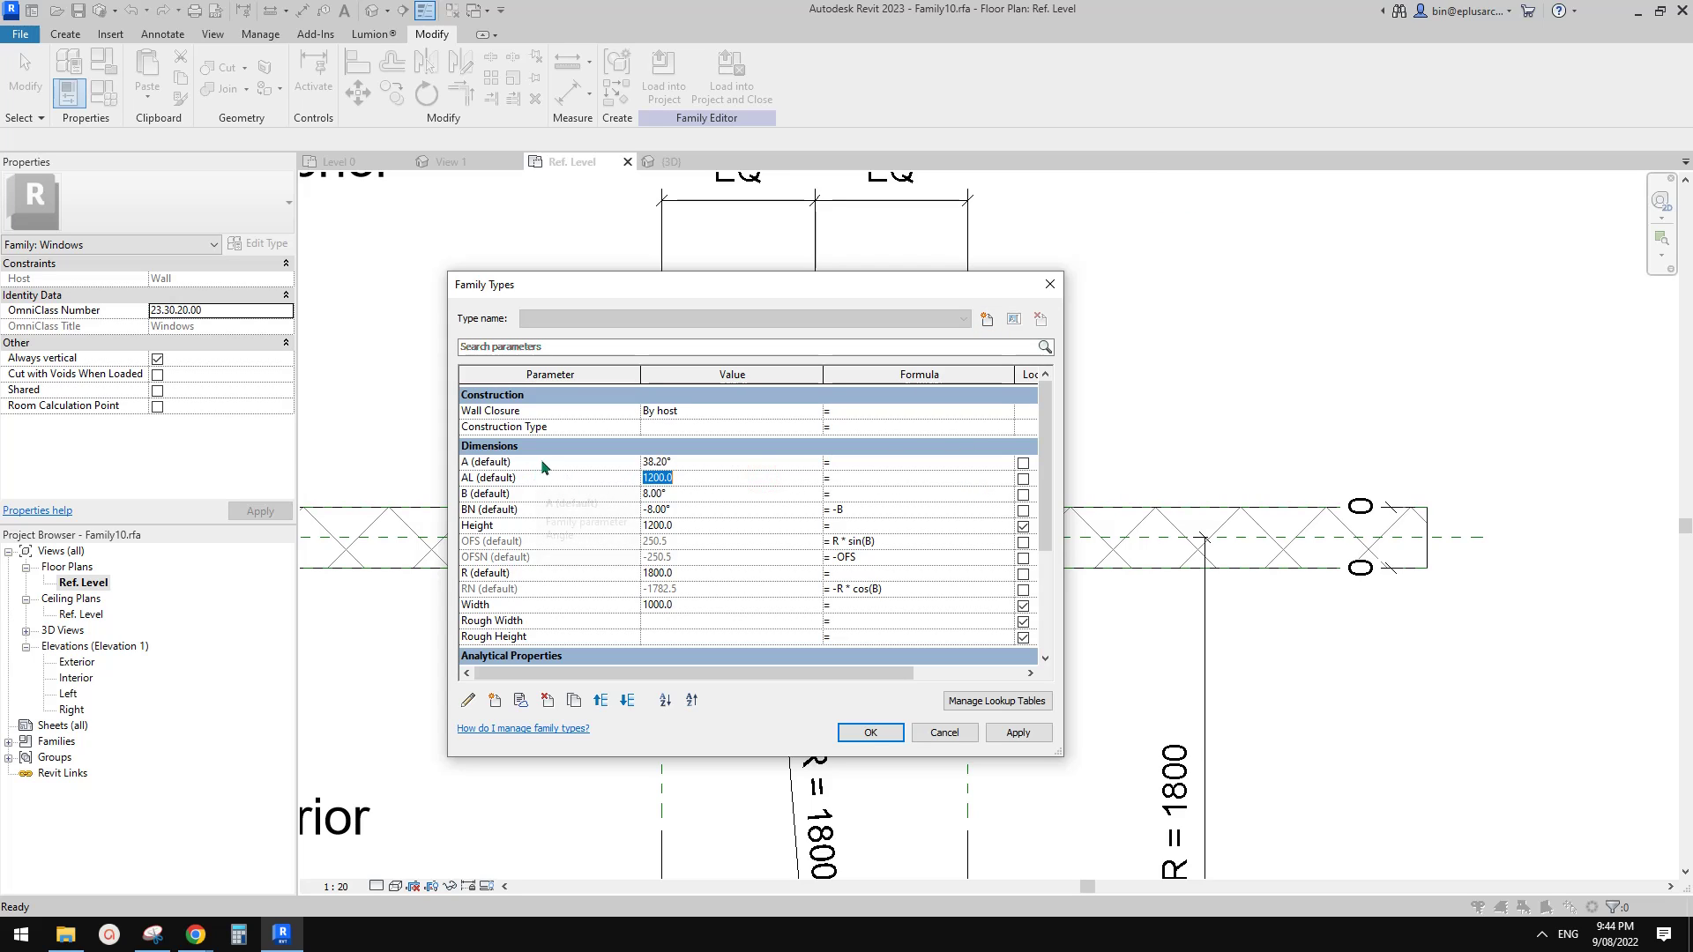
Add an instance family parameter named C, with type Length, grouped under Dimensions
click(468, 700)
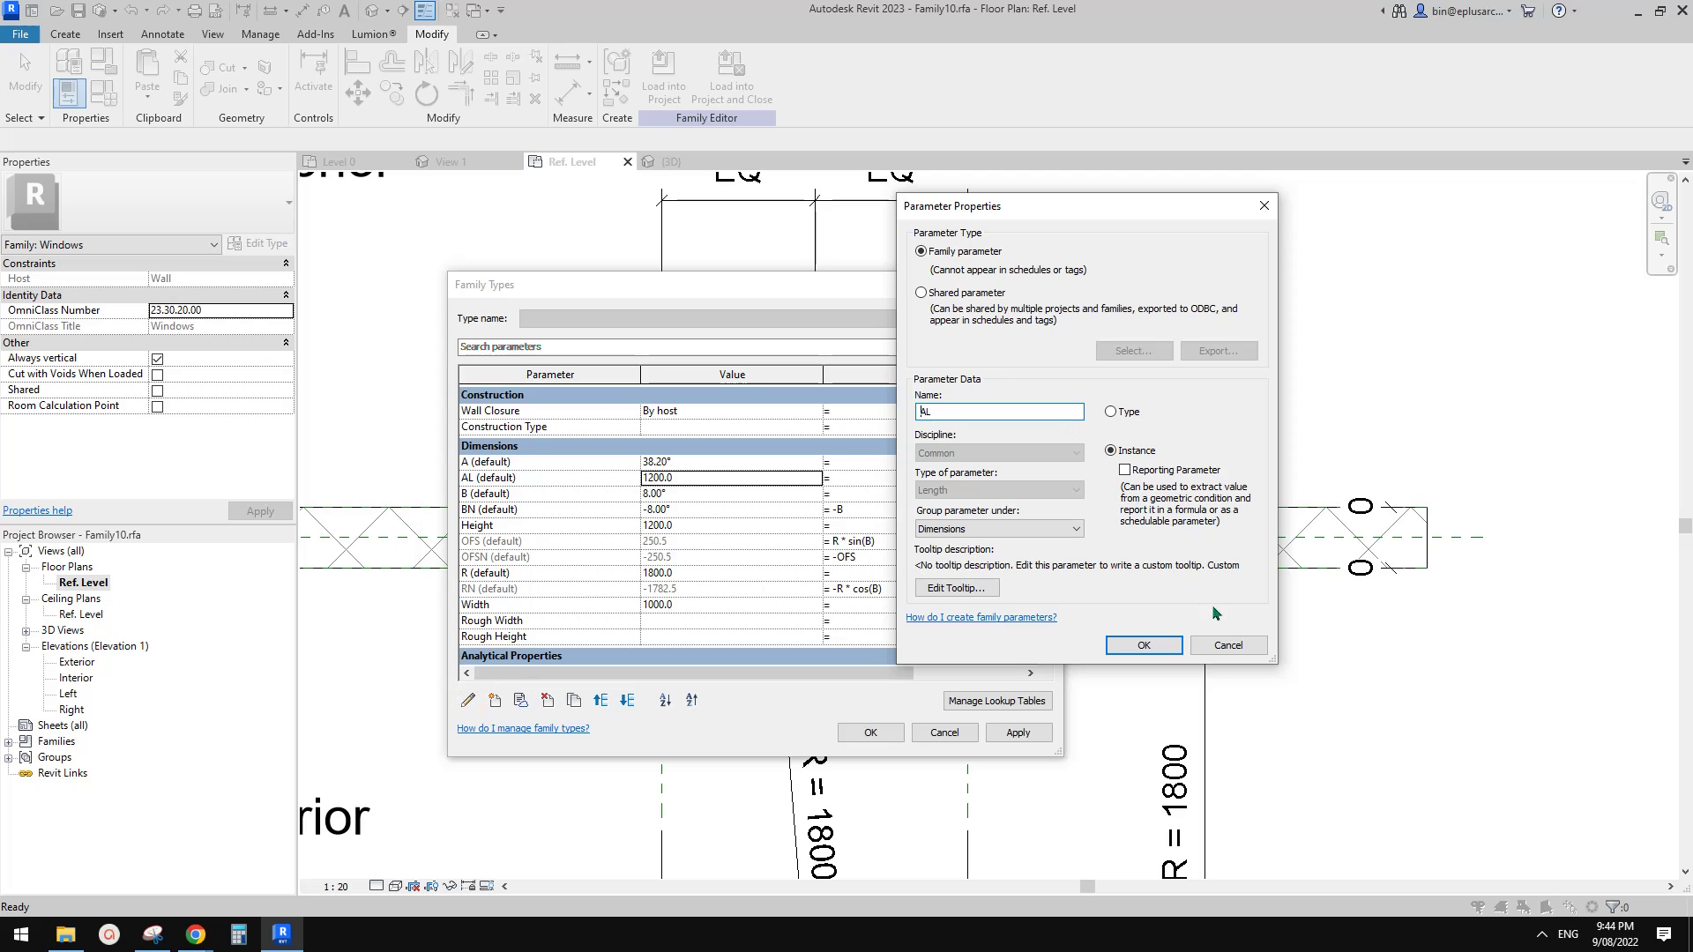
click(1229, 645)
click(494, 701)
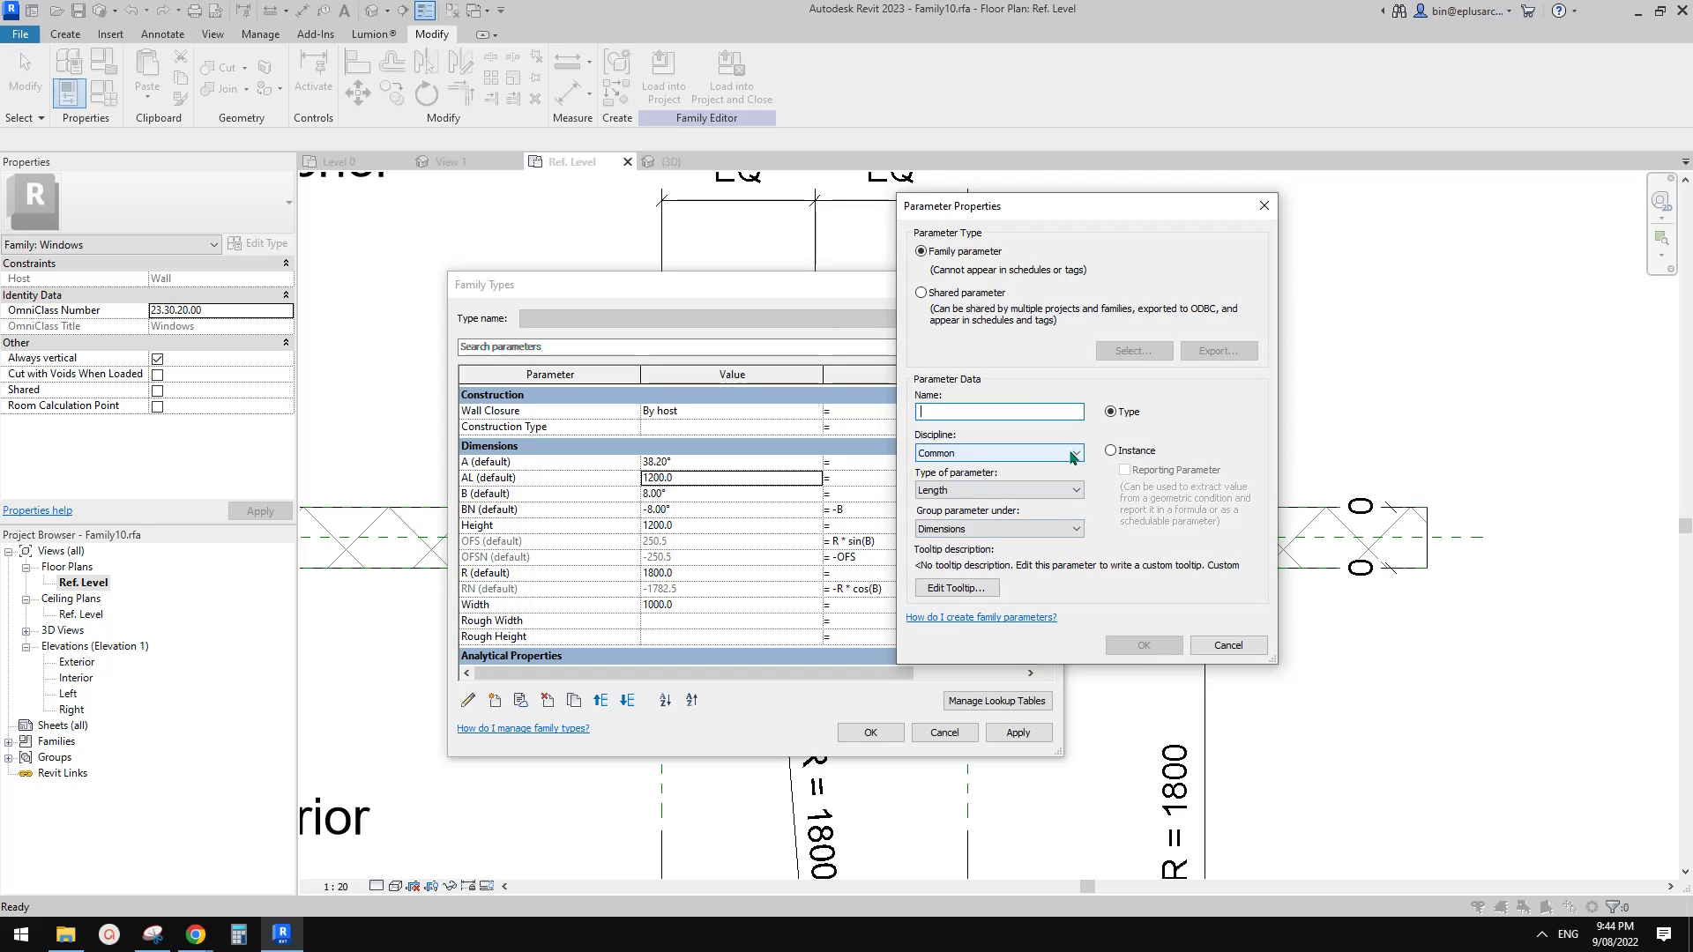
text(C)
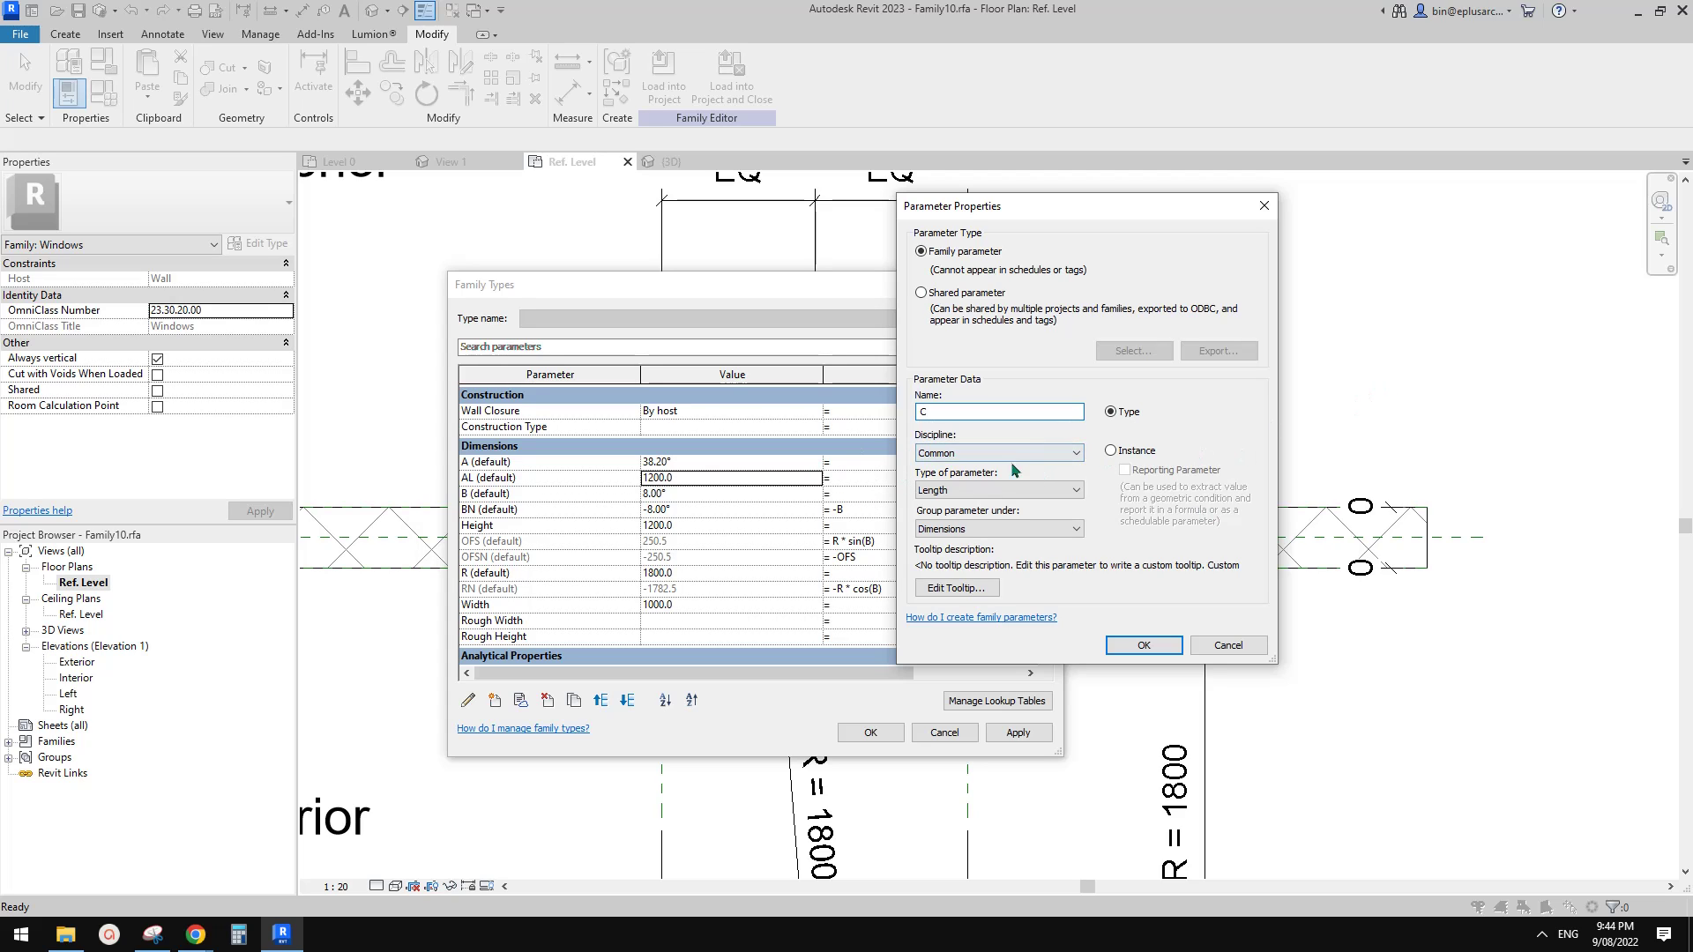
click(1120, 448)
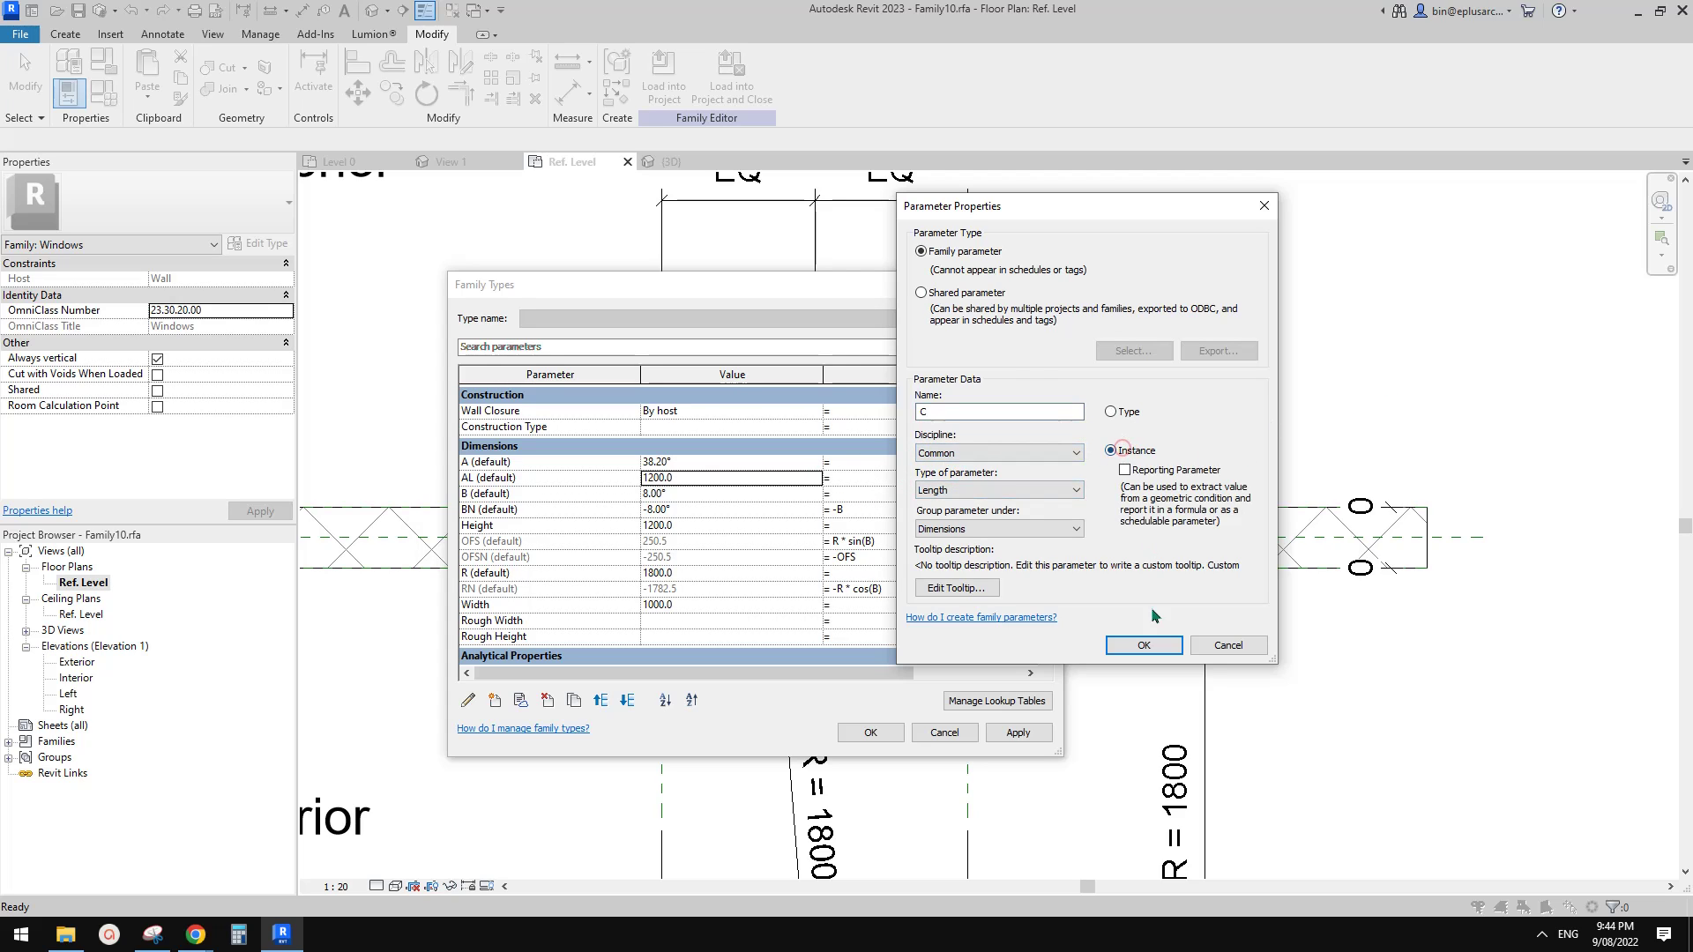
click(1145, 644)
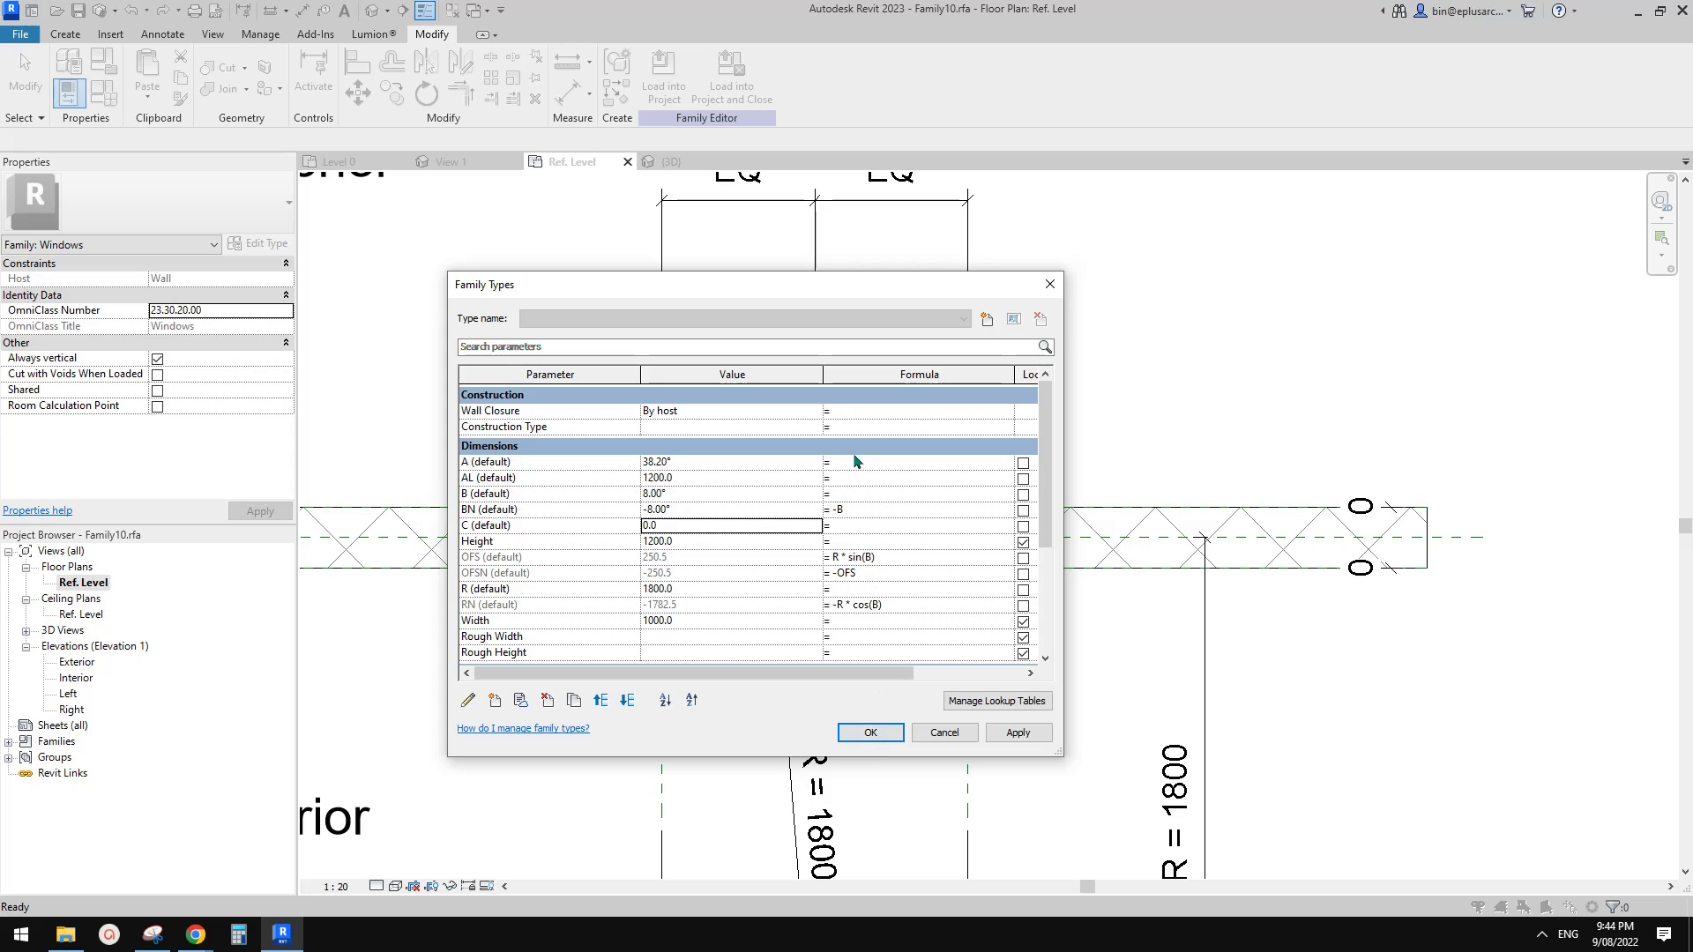
Set parameter C to 1000 and accept the family parameter changes
click(693, 525)
text(100)
click(870, 733)
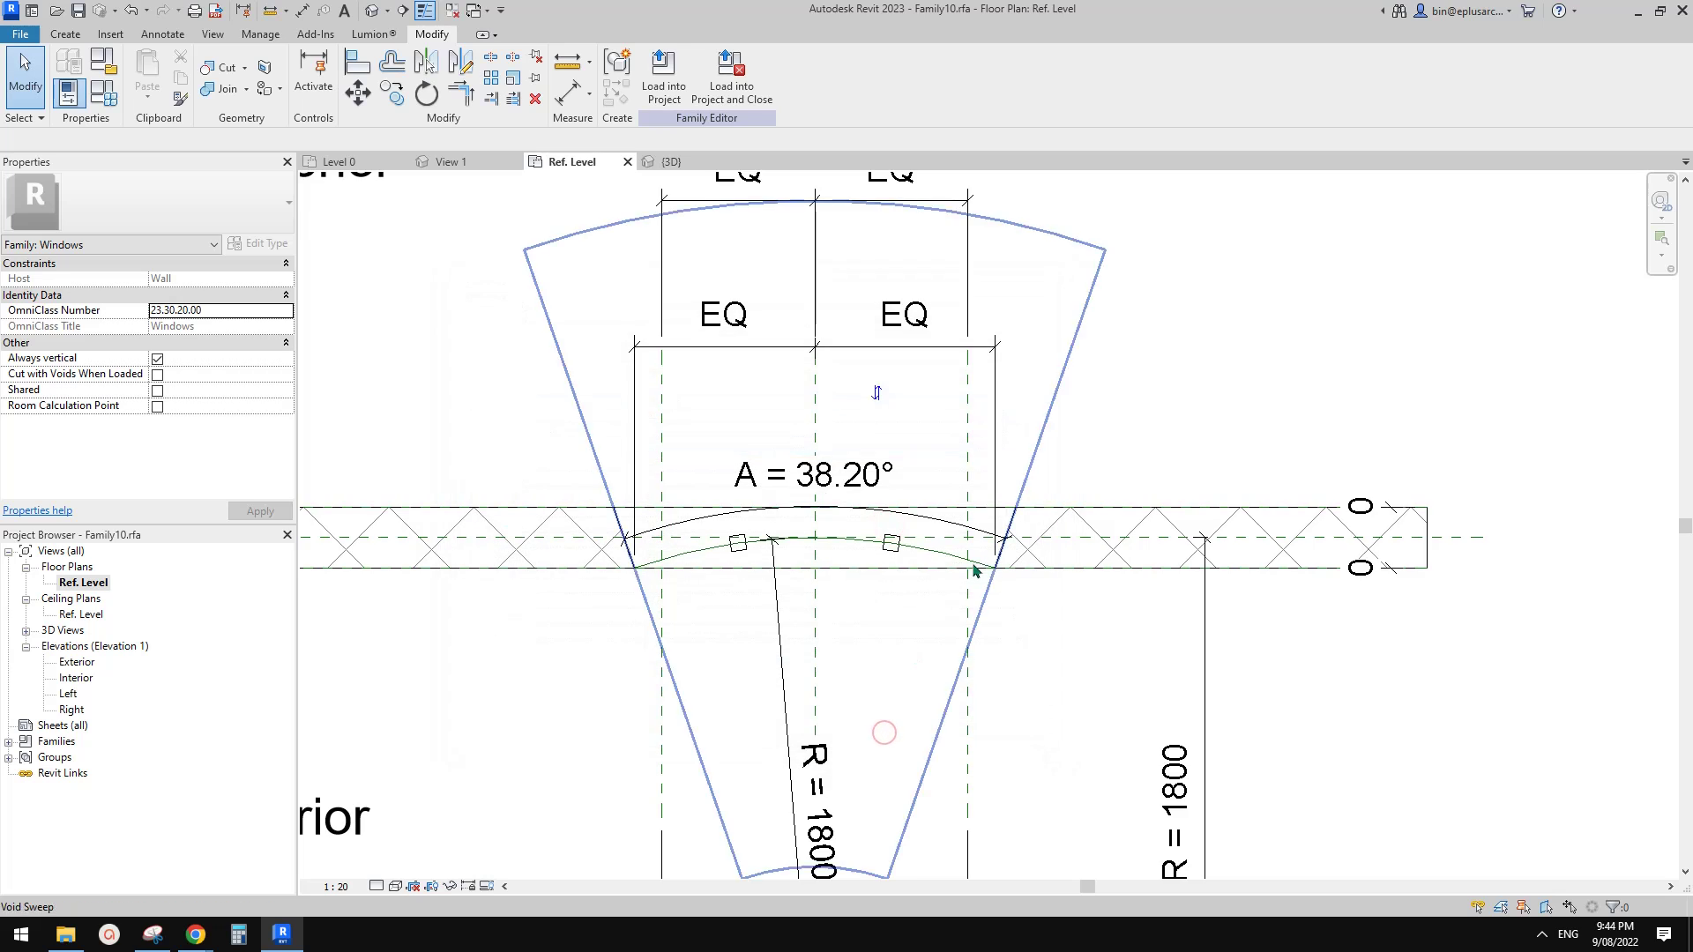
scroll(945, 483, down, 2)
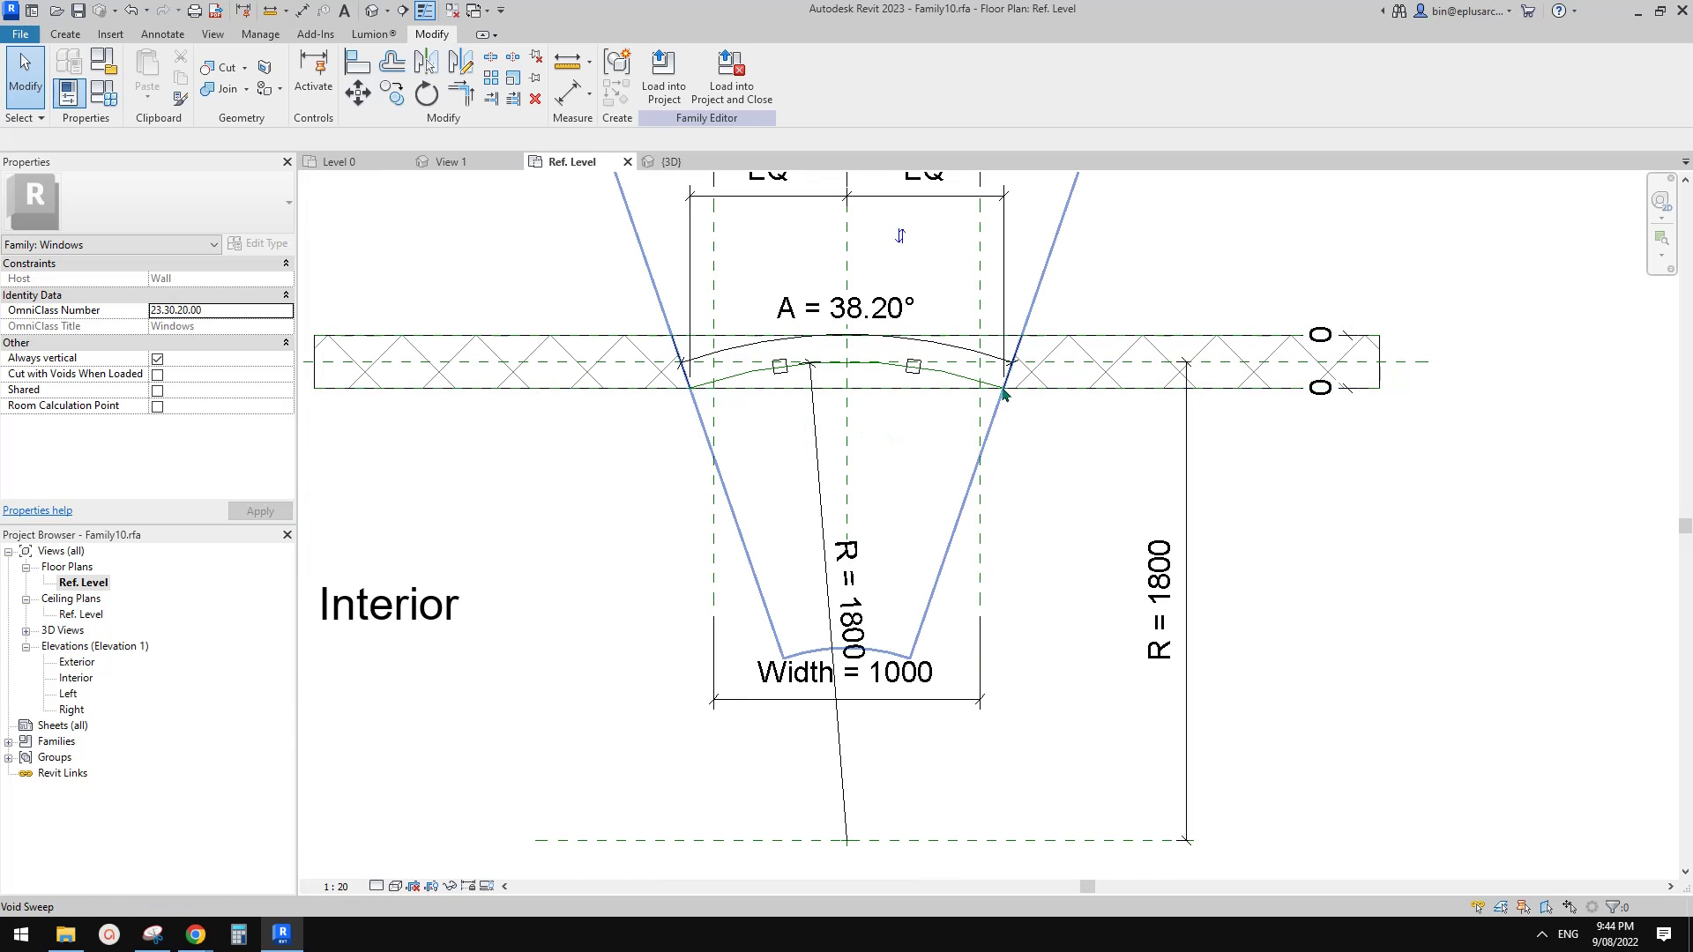
scroll(996, 462, down, 2)
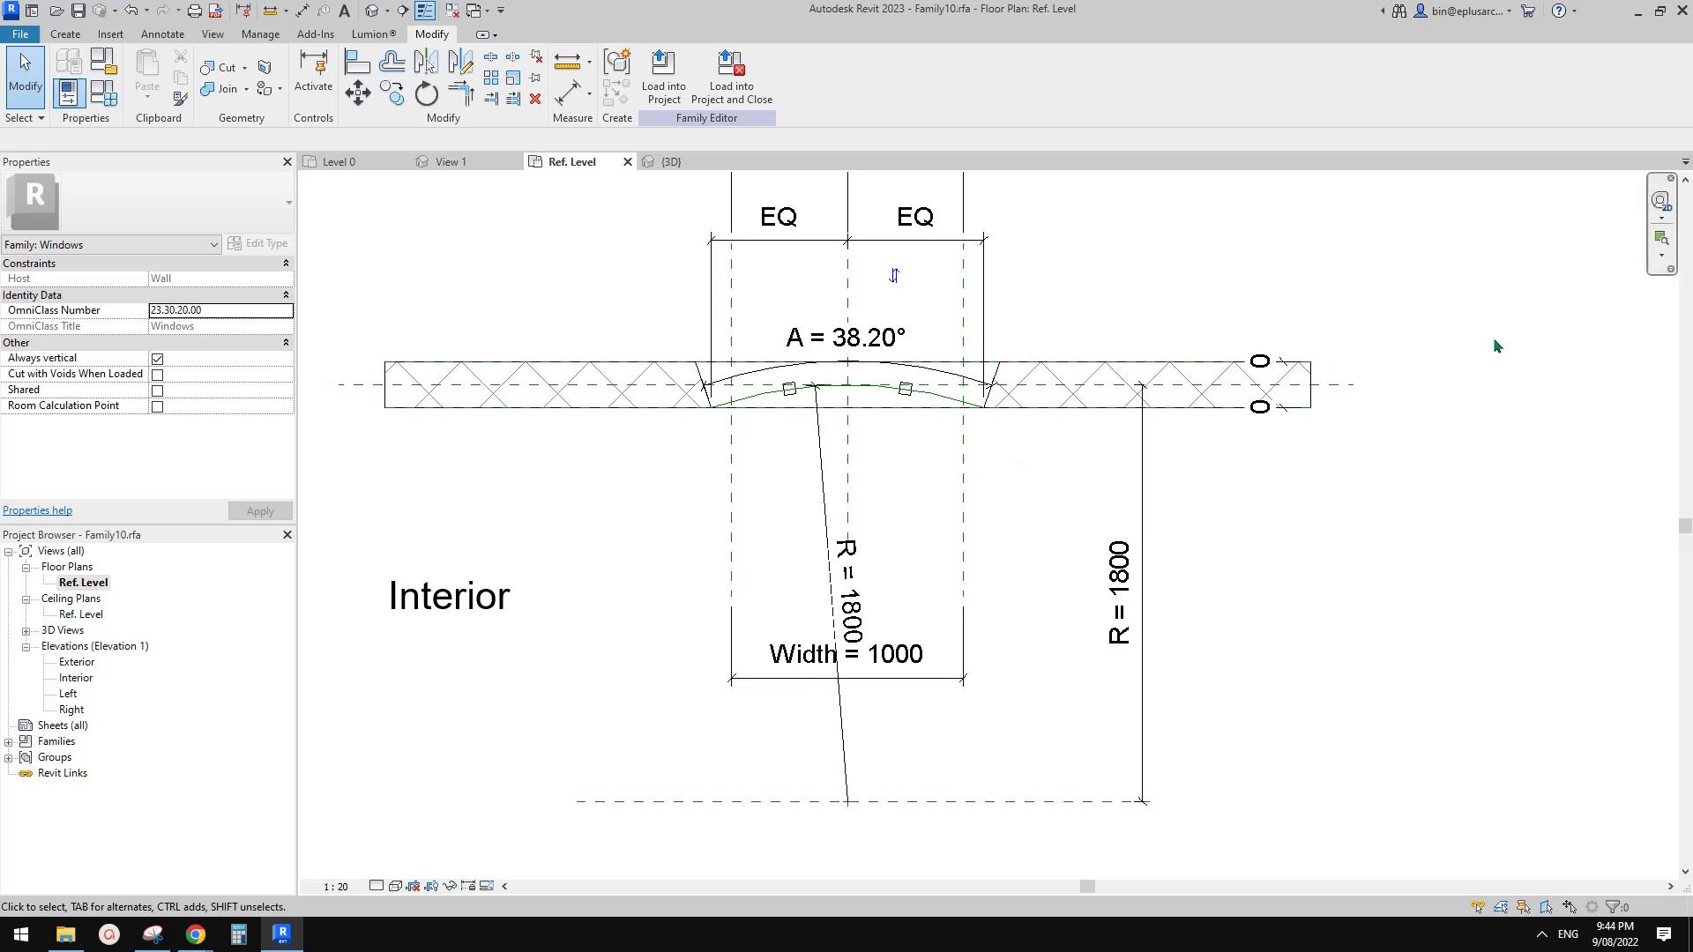
Switch to the Snipping Tool, underline the width-of-window formula in the comment, and reposition the window beside the plan
click(153, 935)
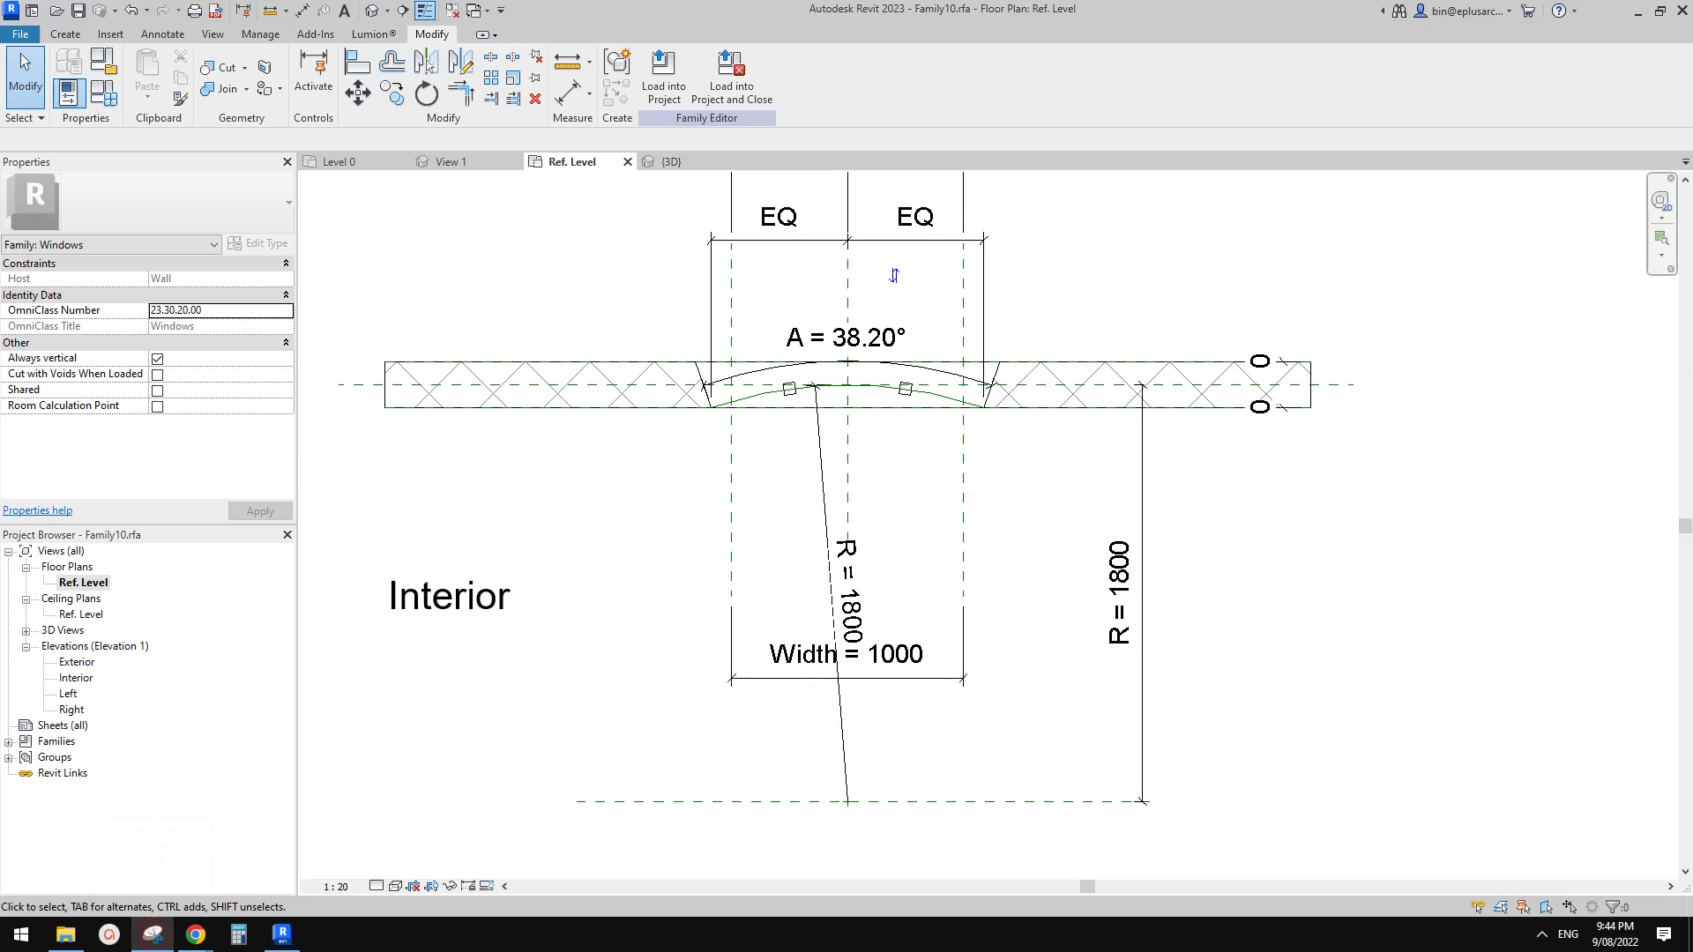
drag(1457, 261, 1198, 253)
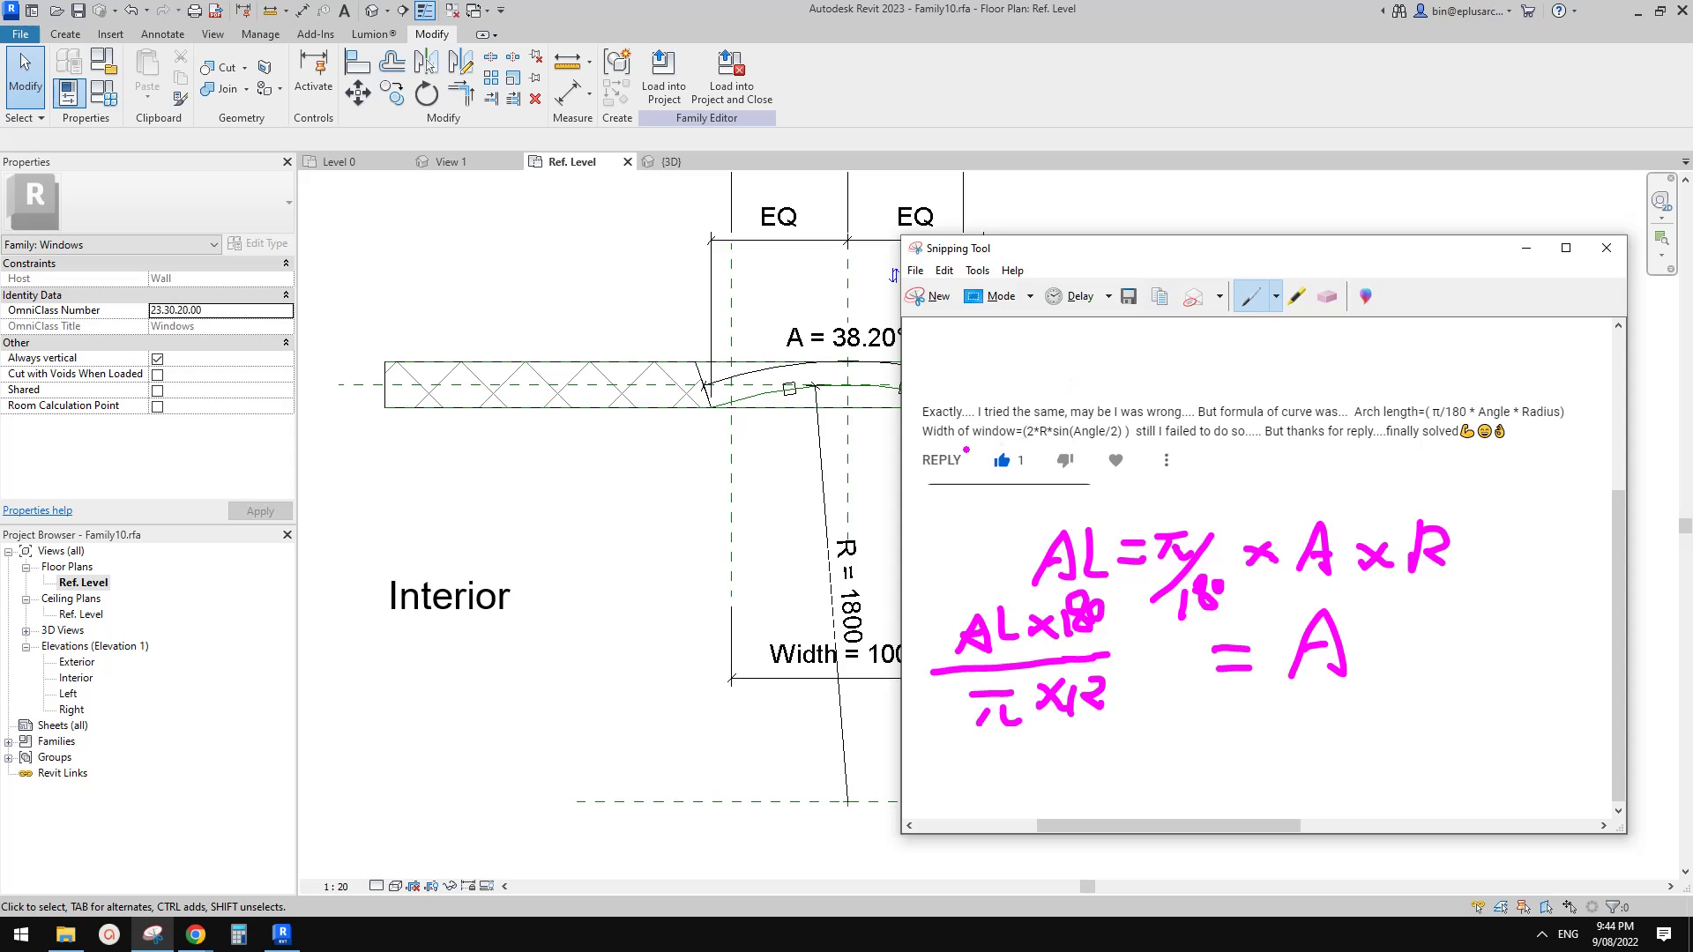
drag(926, 448, 1090, 442)
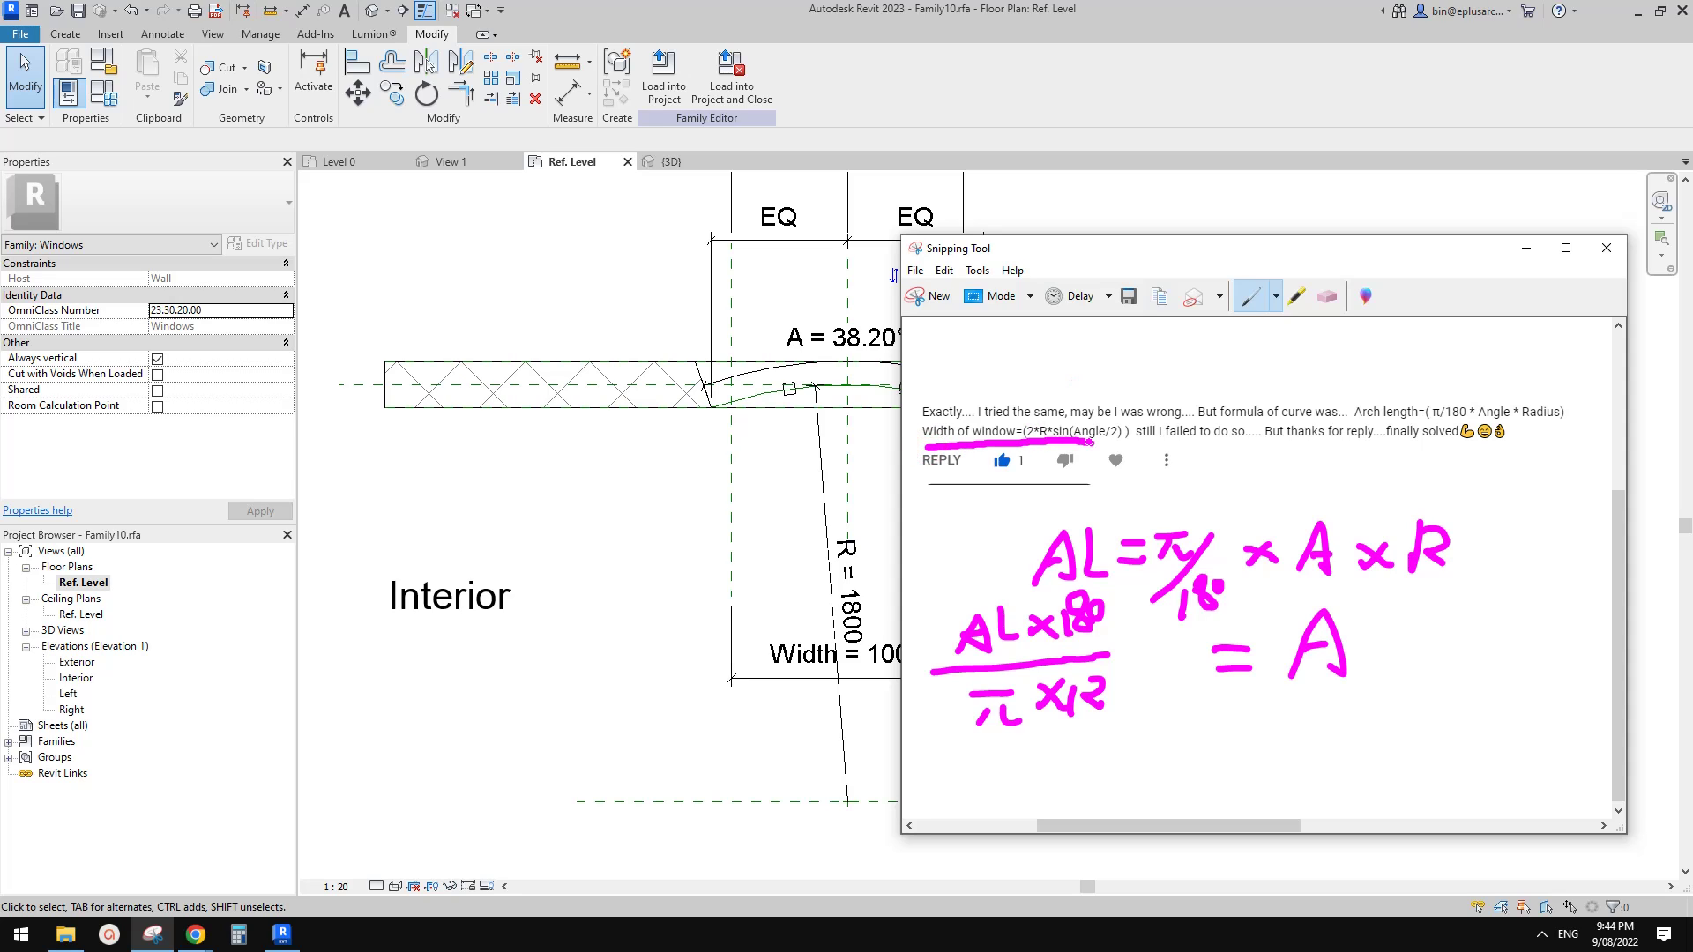
drag(1236, 254, 1346, 252)
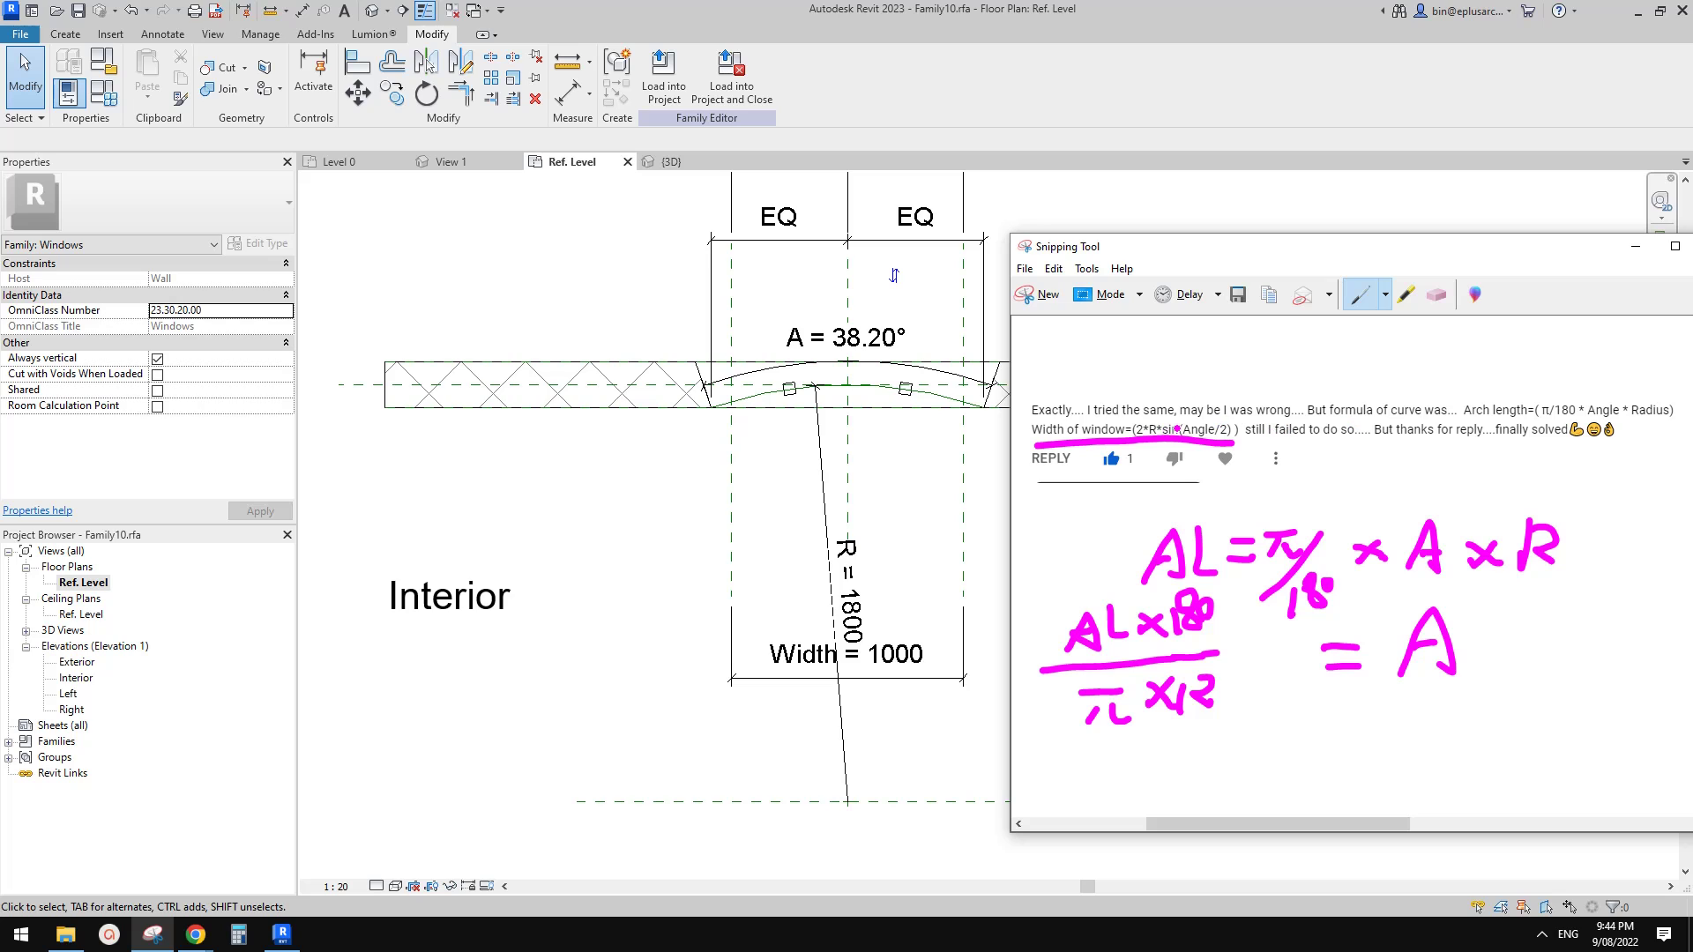
mouse_move(1308, 250)
mouse_down()
mouse_move(1221, 151)
mouse_move(1256, 132)
mouse_move(1225, 187)
mouse_up()
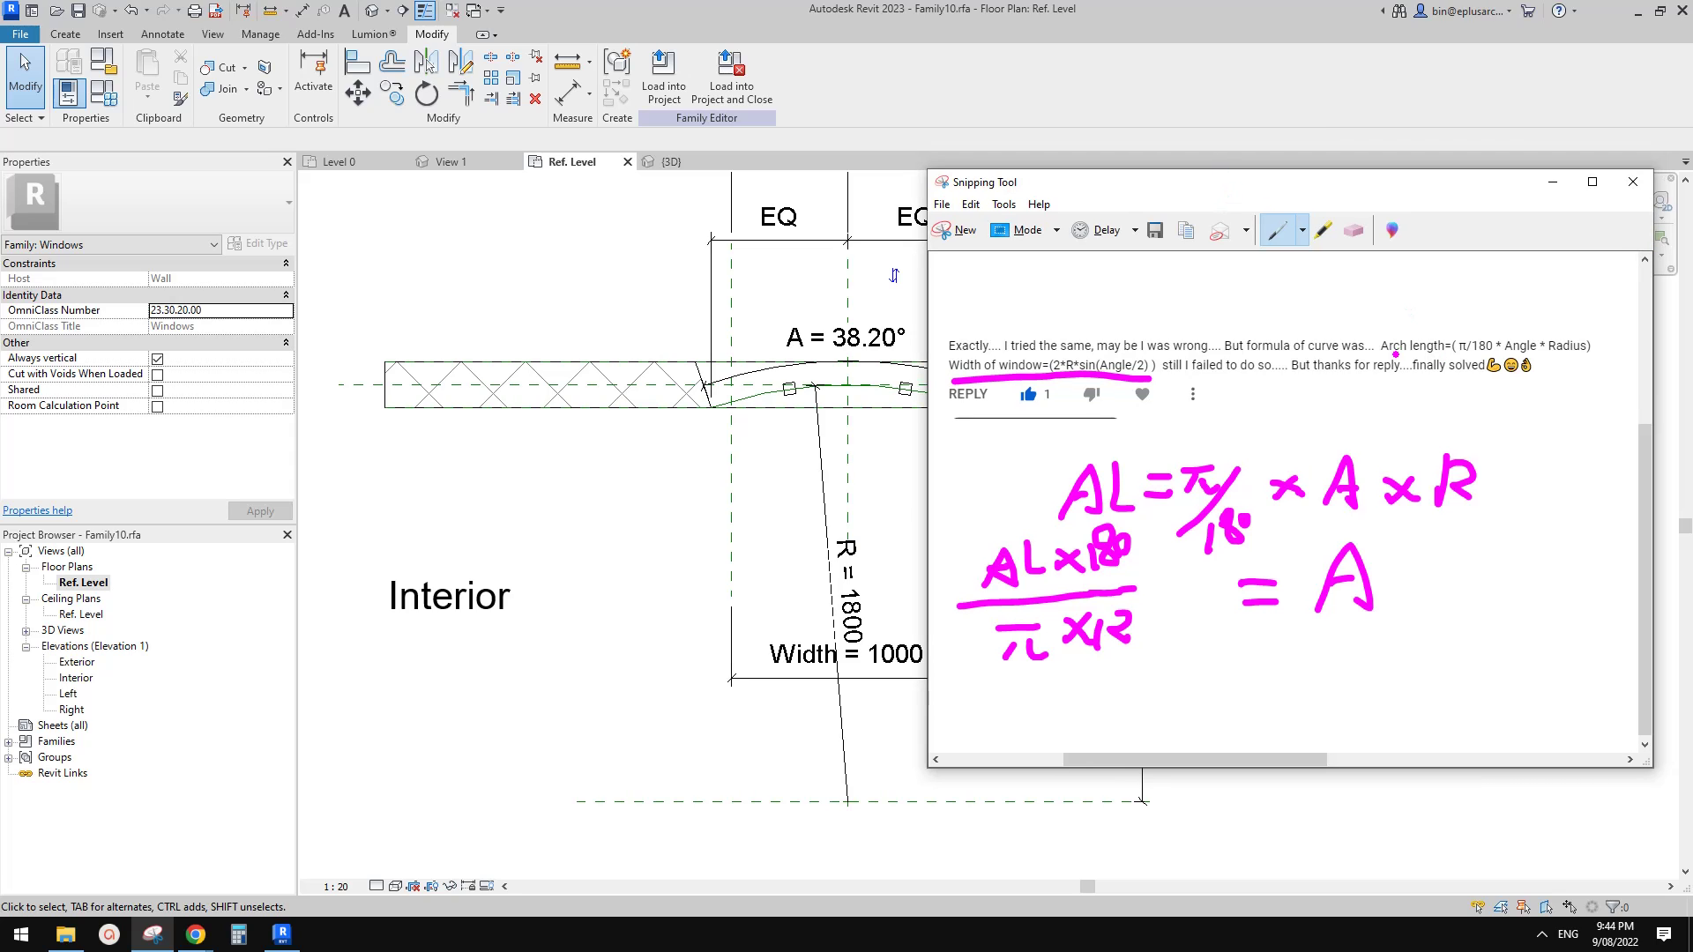
Sketch a circle with a marked sector and arc, write A/360 × πR =, and underline it and the arc length formula
mouse_move(1384, 284)
mouse_down()
mouse_move(1430, 277)
mouse_move(1434, 329)
mouse_move(1381, 335)
mouse_move(1365, 307)
mouse_move(1419, 273)
mouse_up()
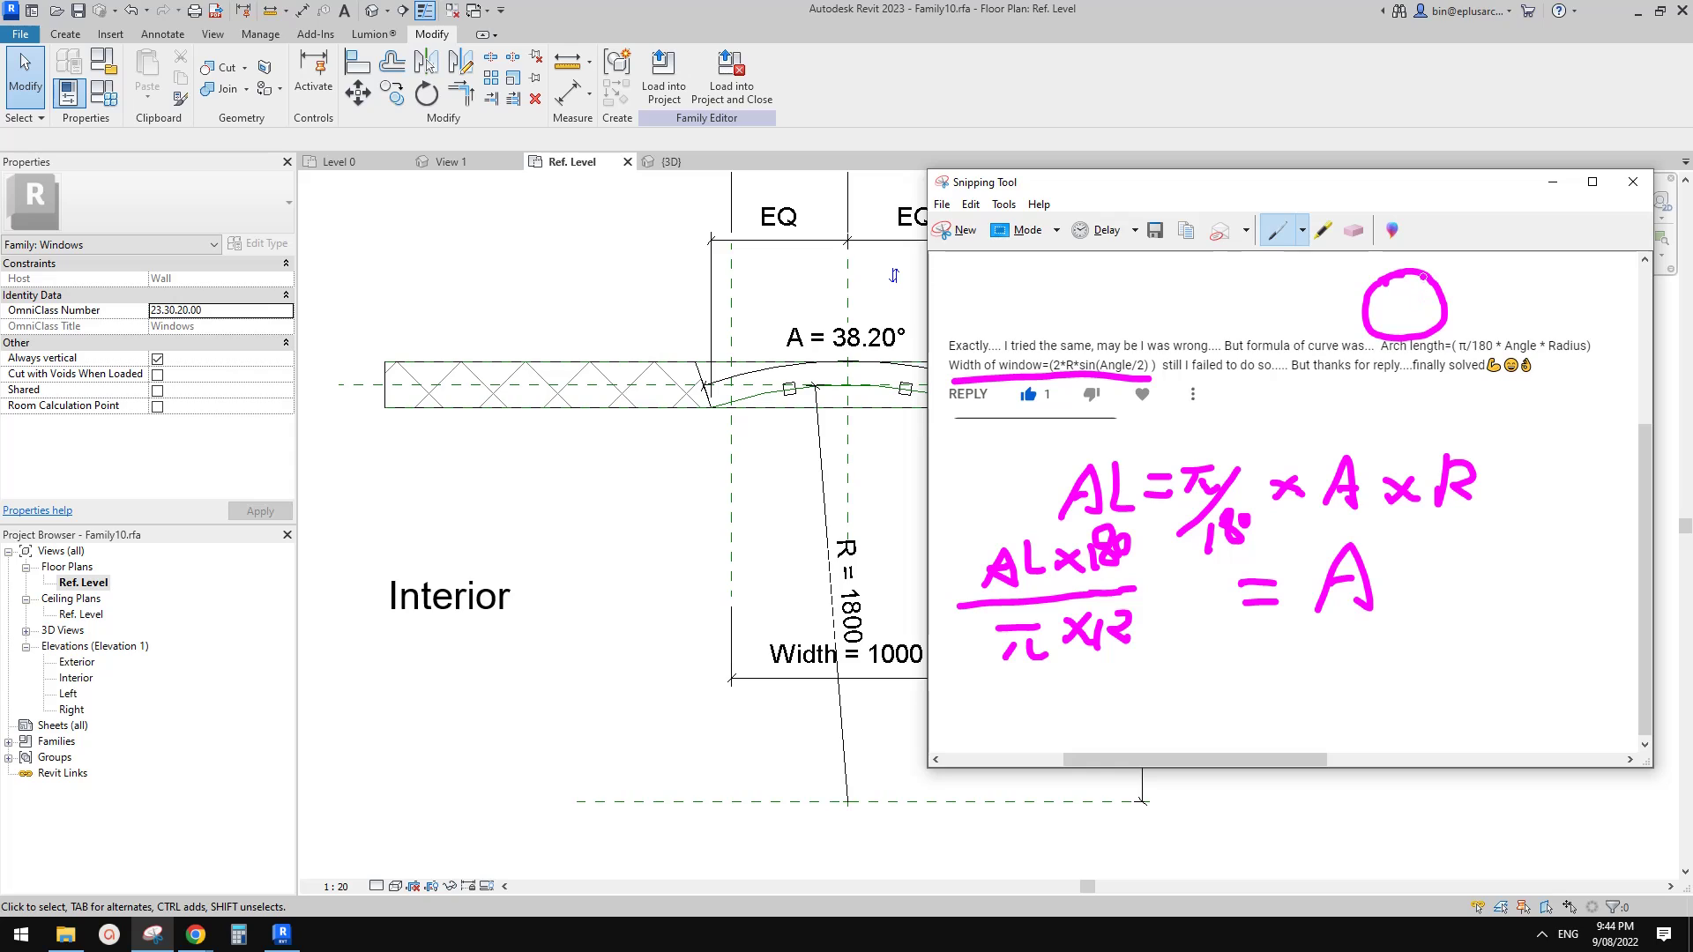
mouse_move(1398, 299)
mouse_down()
mouse_move(1385, 283)
mouse_move(1402, 305)
mouse_move(1490, 284)
mouse_move(1489, 304)
mouse_move(1468, 300)
mouse_move(1506, 311)
mouse_up()
drag(1528, 278, 1689, 299)
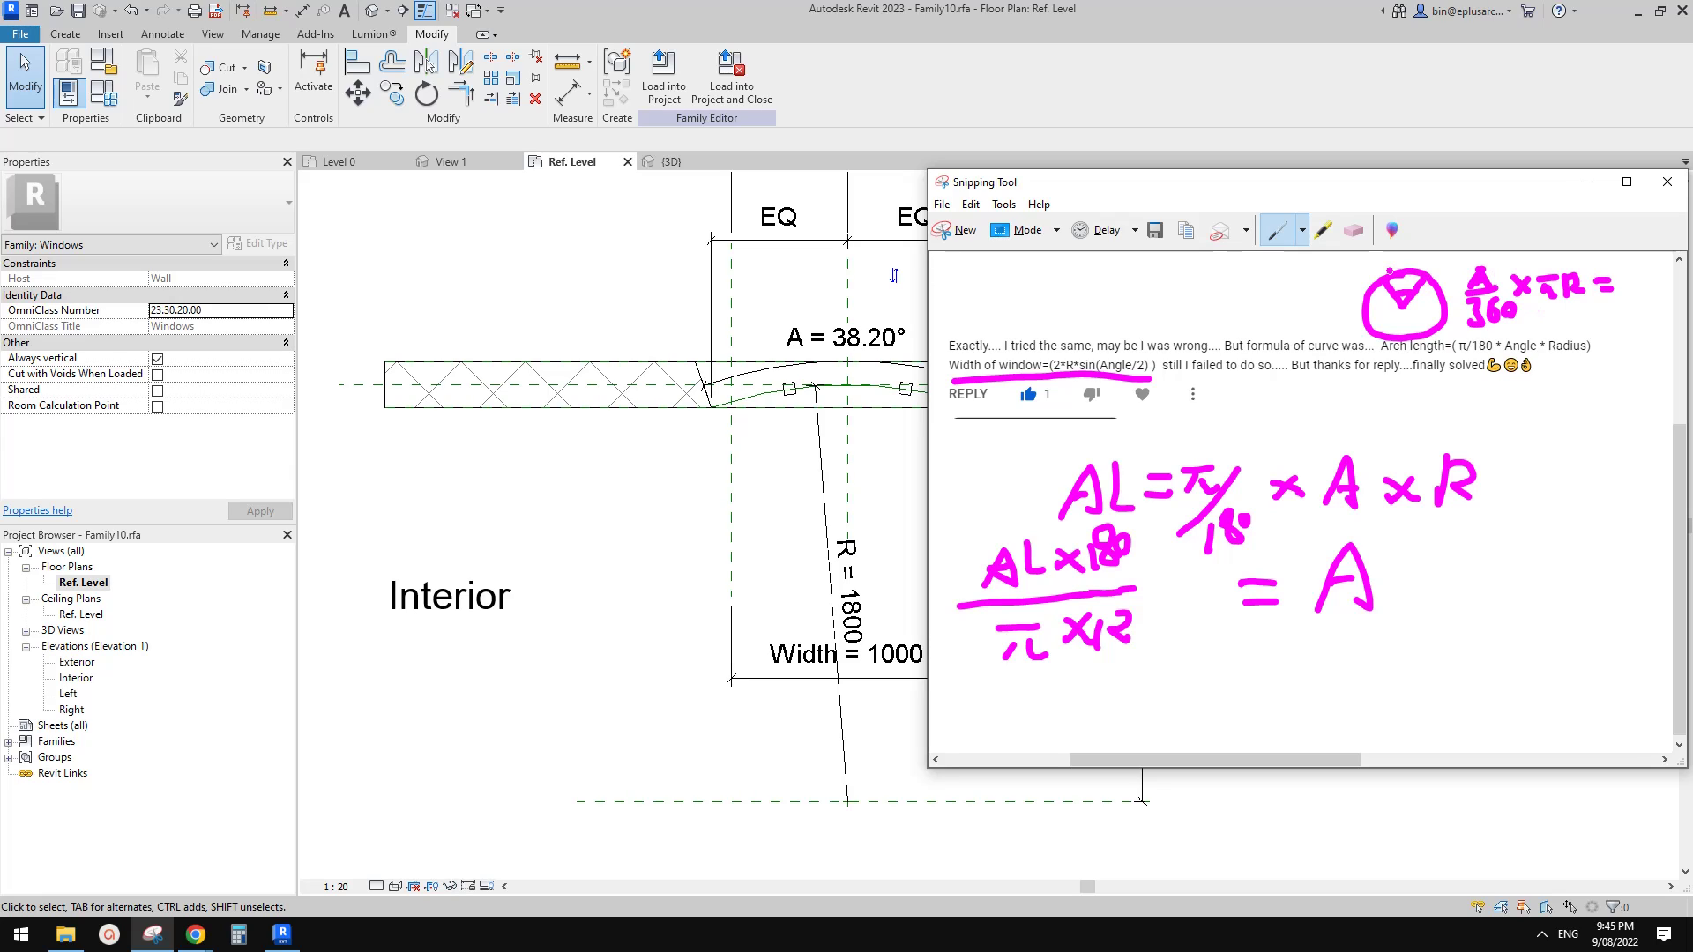
drag(1373, 261, 1430, 255)
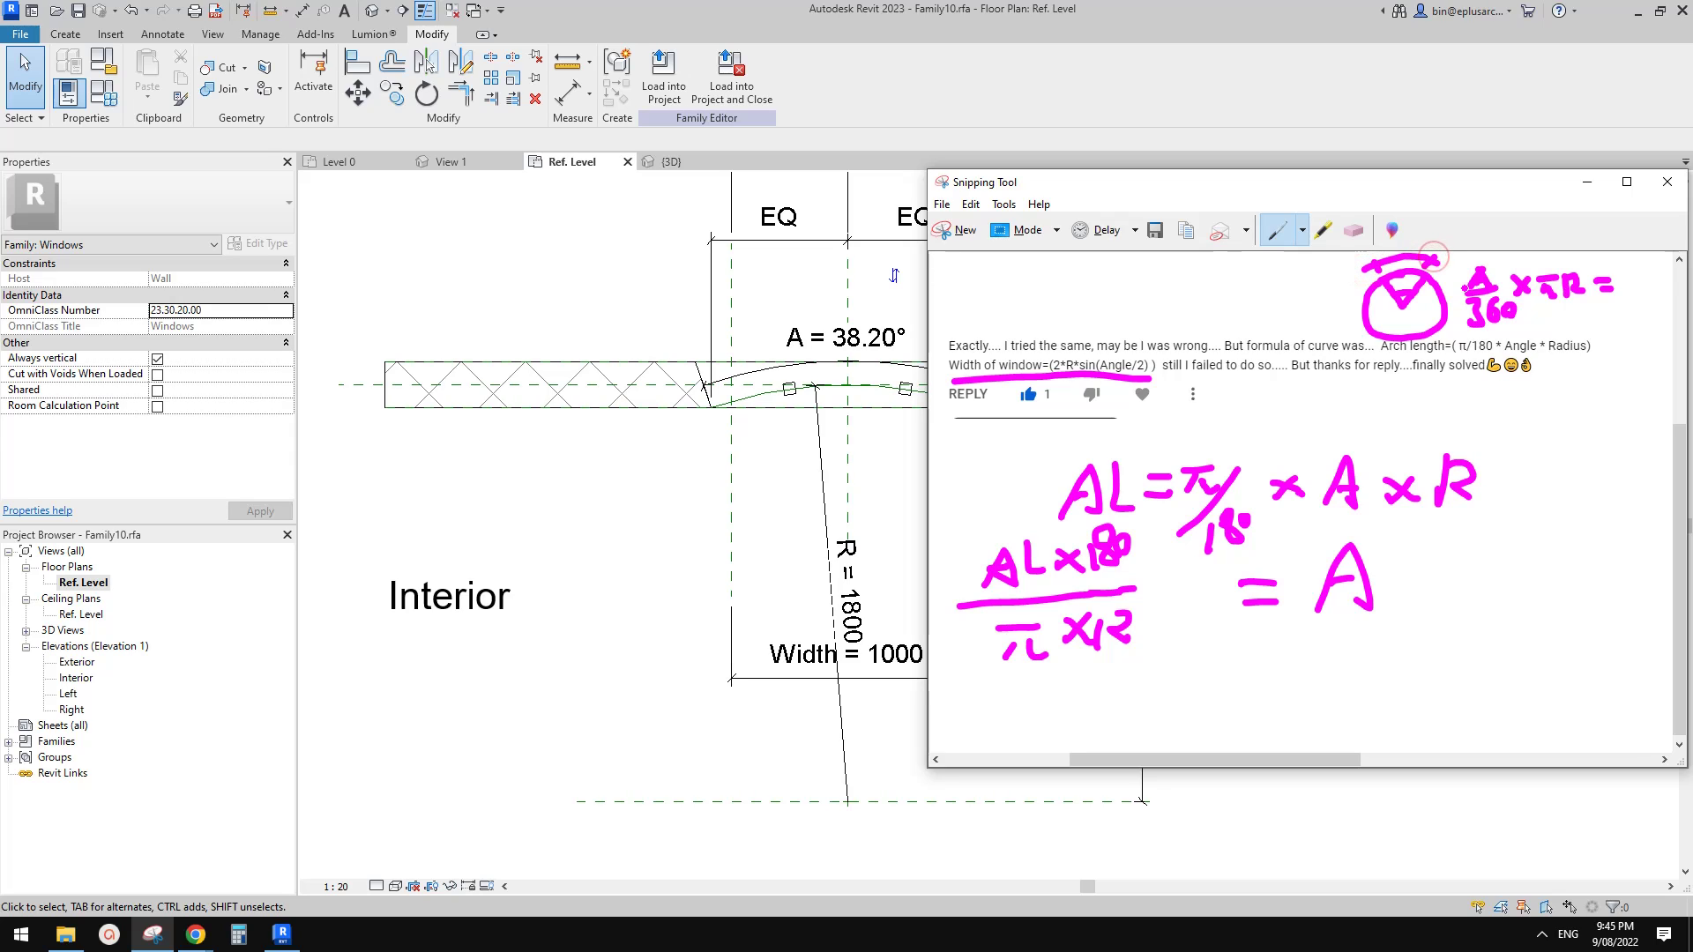
drag(1466, 334, 1623, 324)
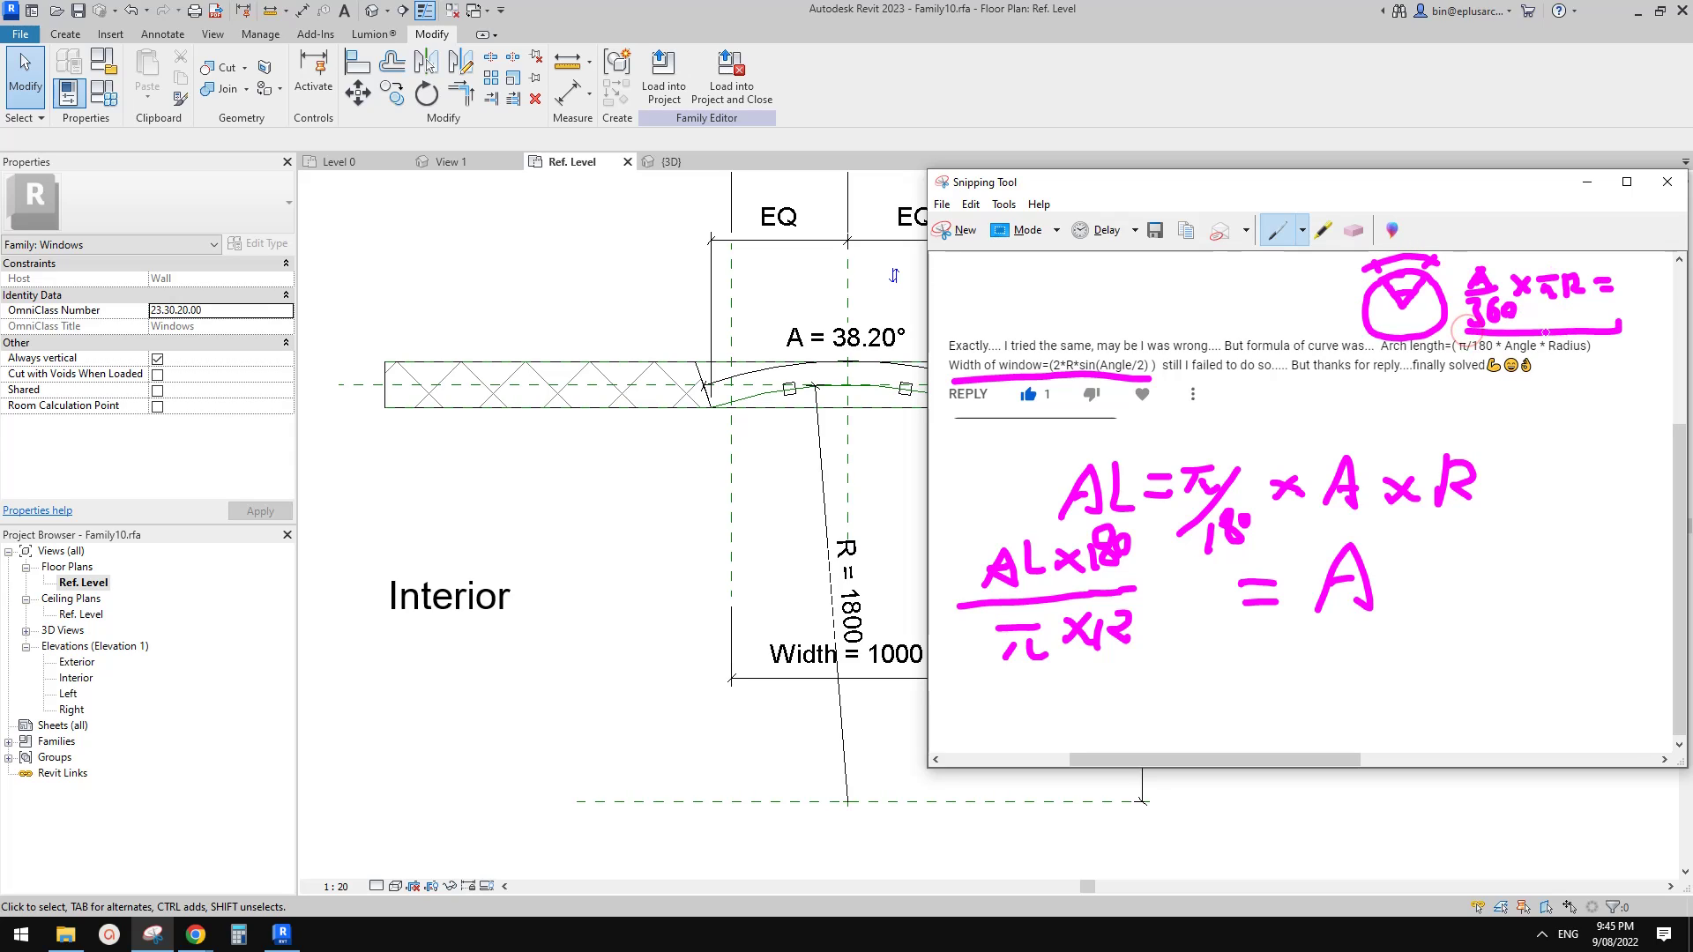
drag(1391, 358, 1581, 360)
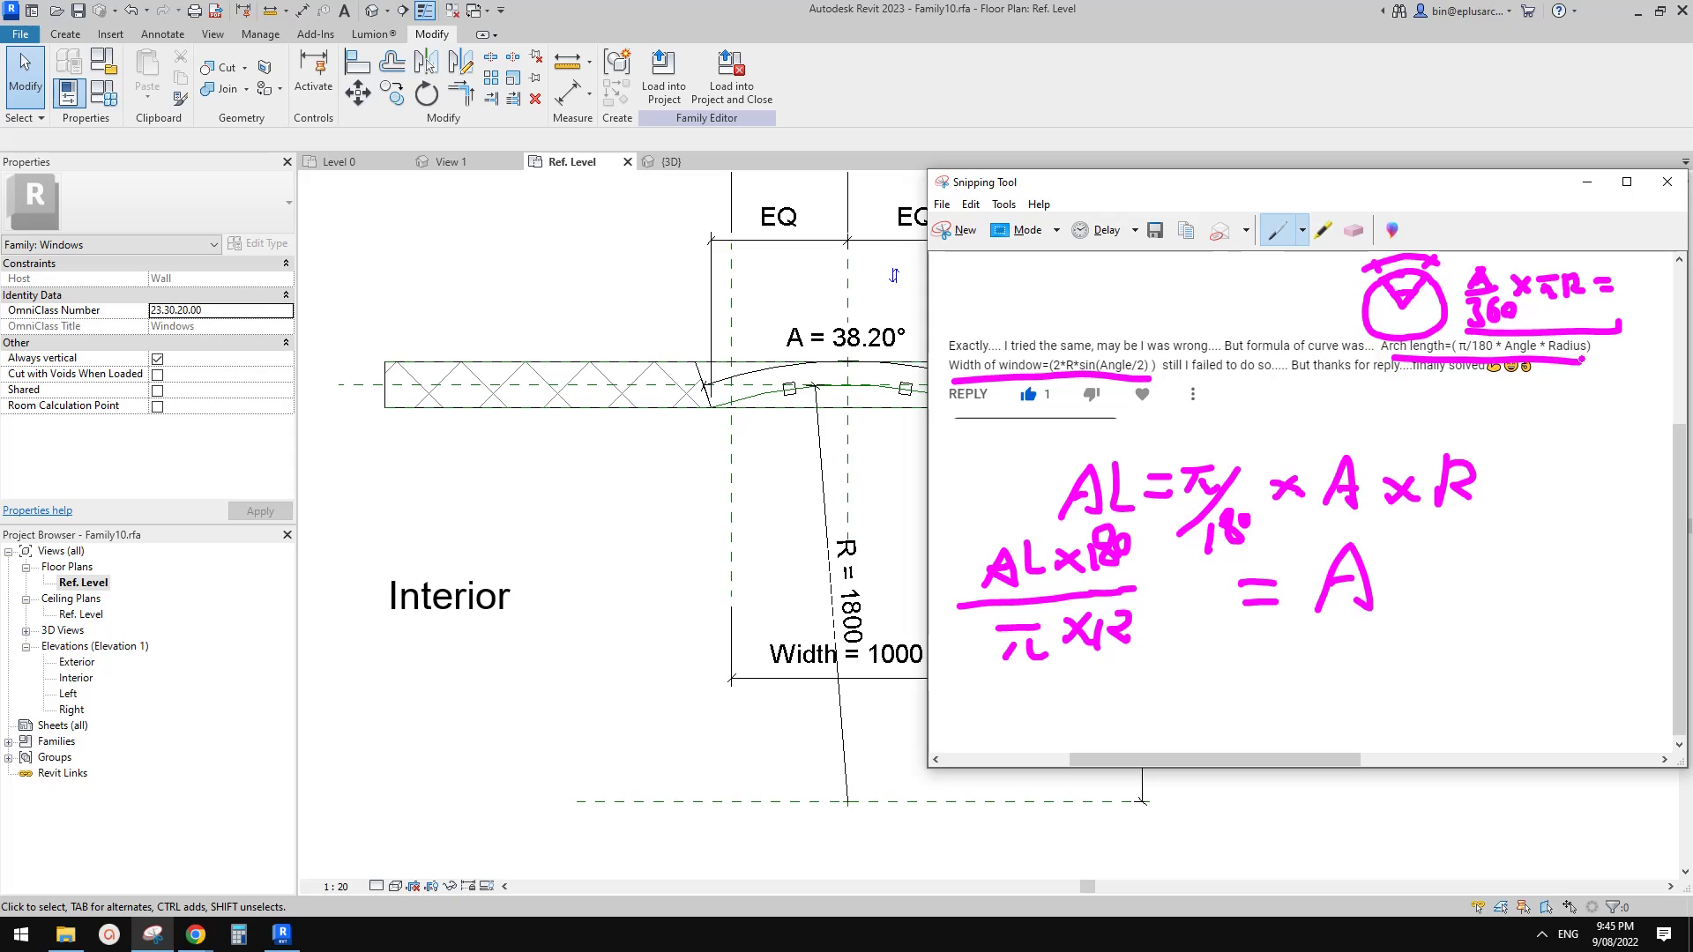
Box the width-of-window formula and sketch an arc with two radii, a centre line and a right-angle mark at the half chord
mouse_move(948, 355)
mouse_down()
mouse_move(1164, 351)
mouse_move(1160, 377)
mouse_up()
mouse_move(1541, 560)
mouse_down()
mouse_move(1482, 562)
mouse_move(1435, 602)
mouse_move(1553, 558)
mouse_move(1641, 607)
mouse_up()
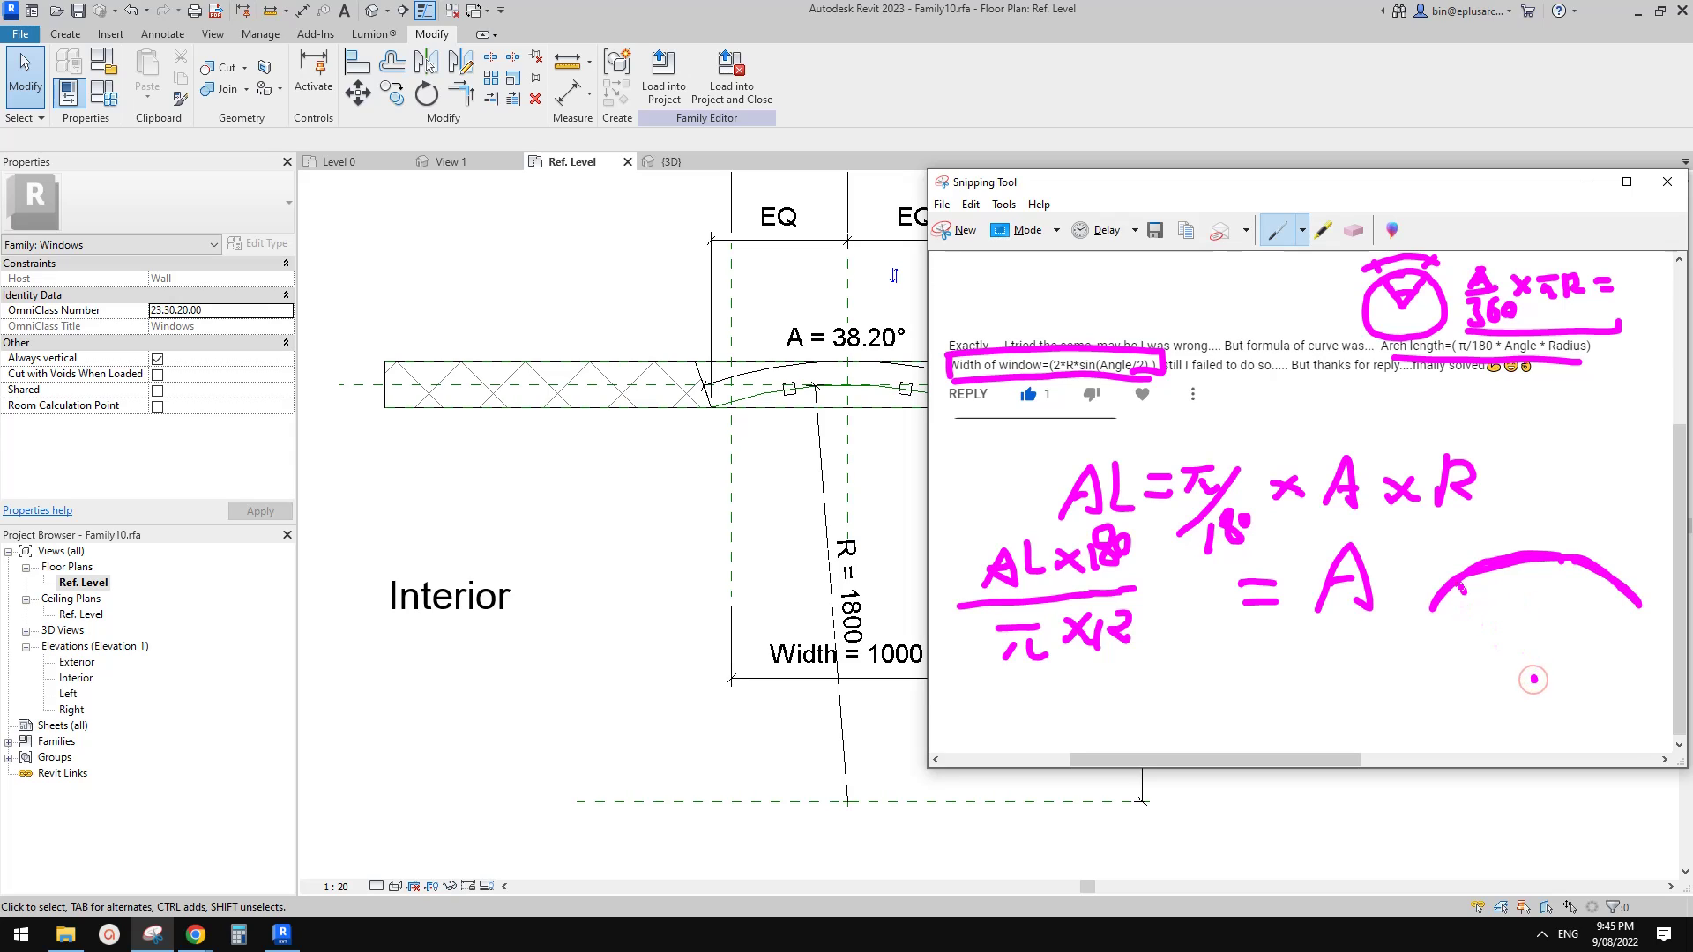
drag(1460, 582, 1535, 679)
drag(1604, 583, 1536, 678)
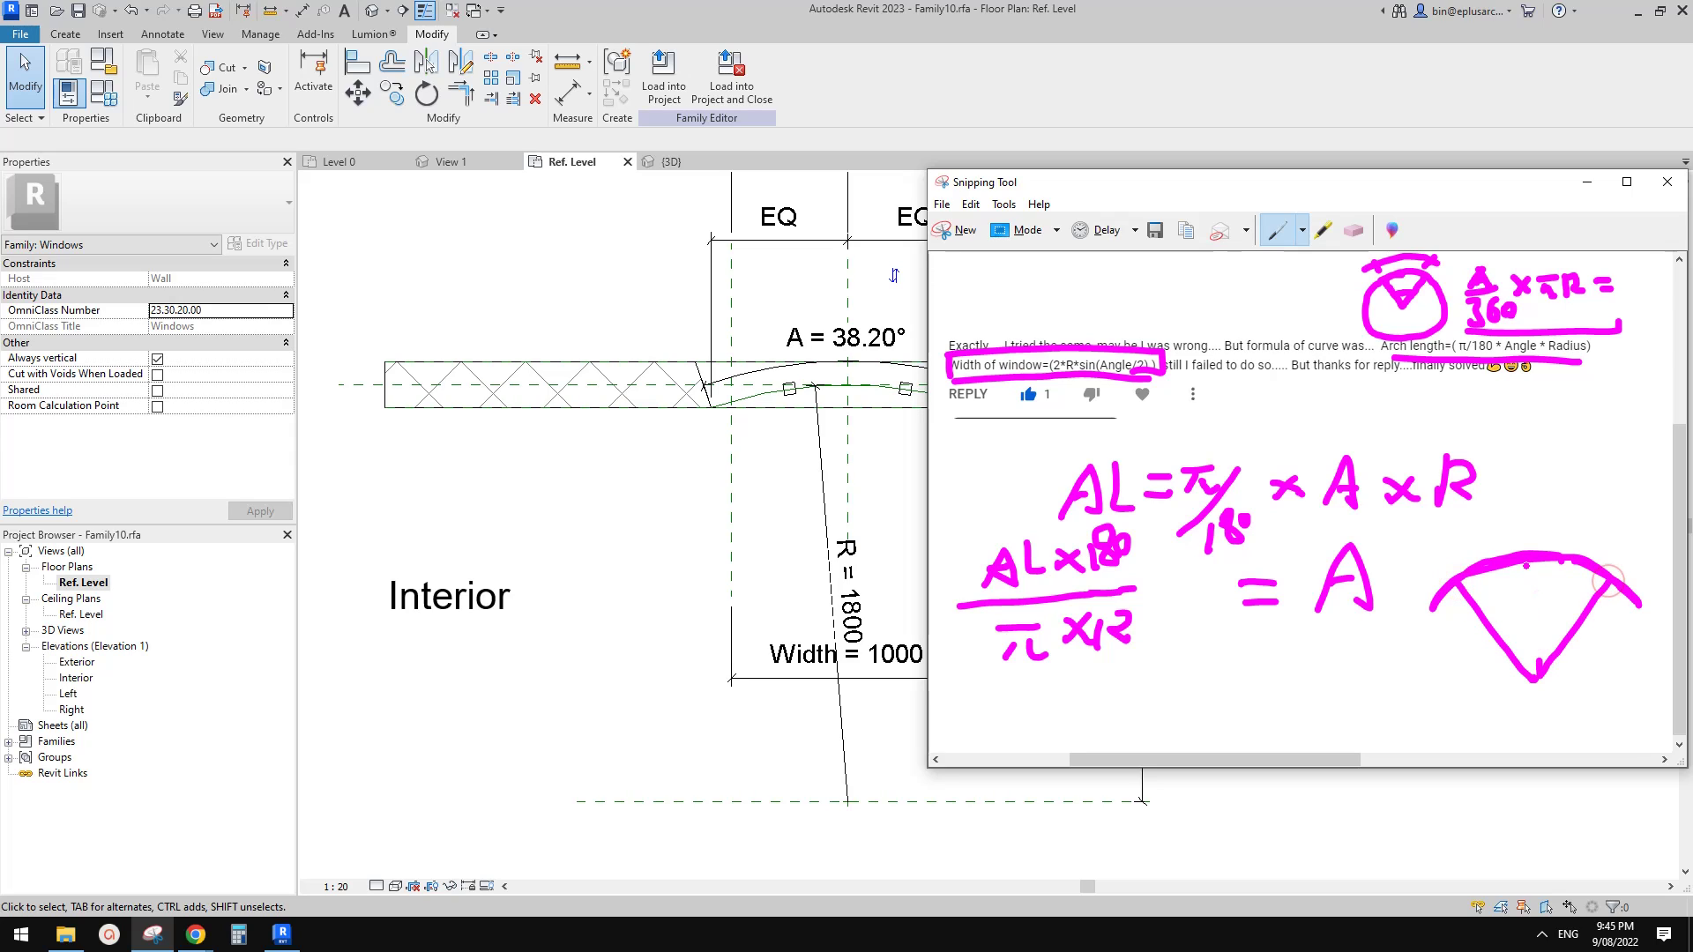
drag(1530, 556, 1535, 677)
drag(1521, 584, 1534, 601)
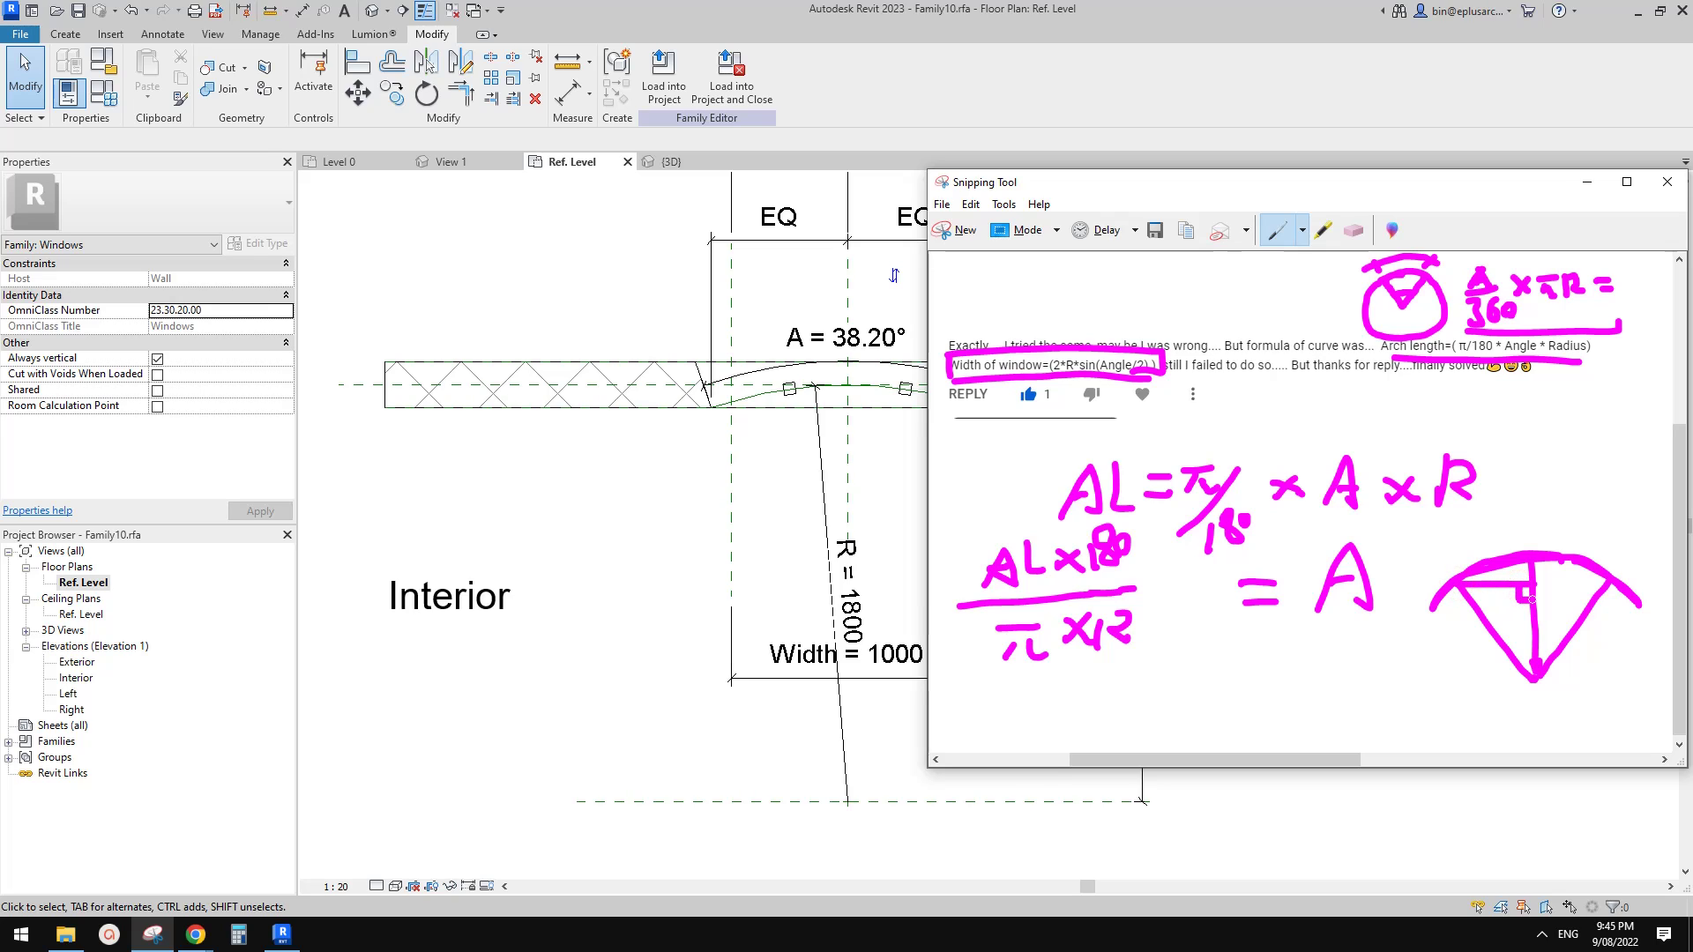
Label the sketched radius R, mark the angle at the arc's centre, and write sin(A/2) = below the diagram
mouse_move(1467, 654)
mouse_down()
mouse_move(1474, 637)
mouse_move(1489, 659)
mouse_move(1528, 649)
mouse_move(1533, 663)
mouse_up()
mouse_move(1408, 692)
mouse_down()
mouse_move(1394, 724)
mouse_move(1455, 721)
mouse_up()
click(1429, 689)
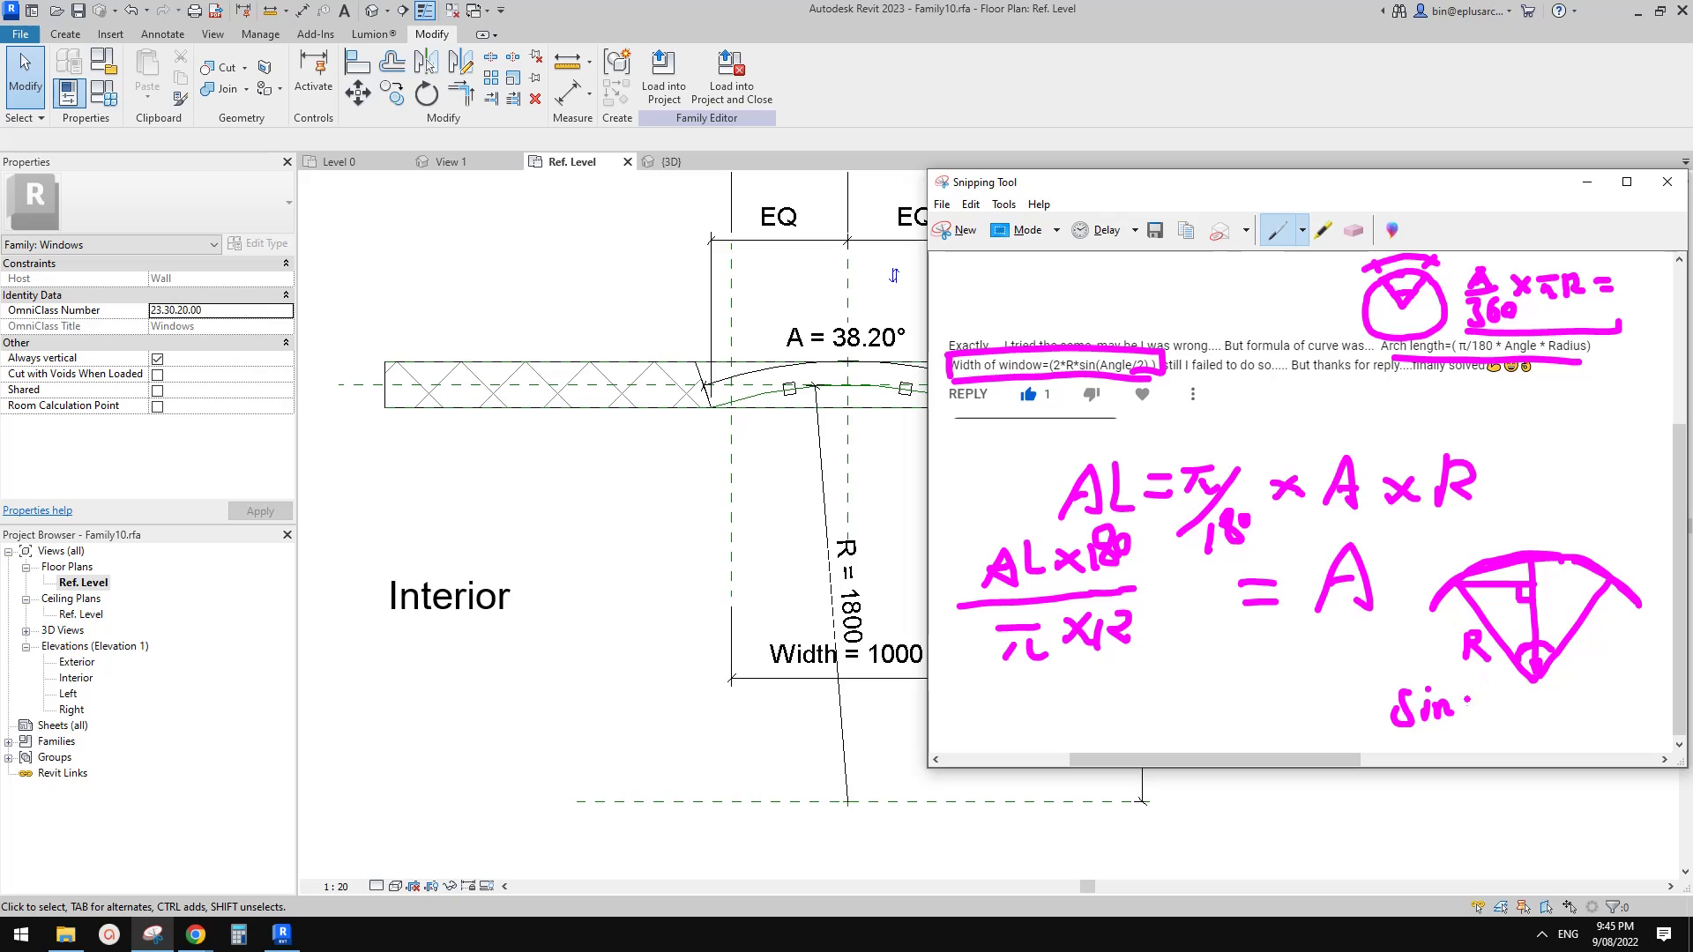
mouse_move(1472, 696)
mouse_down()
mouse_move(1502, 729)
mouse_move(1460, 729)
mouse_move(1533, 722)
mouse_up()
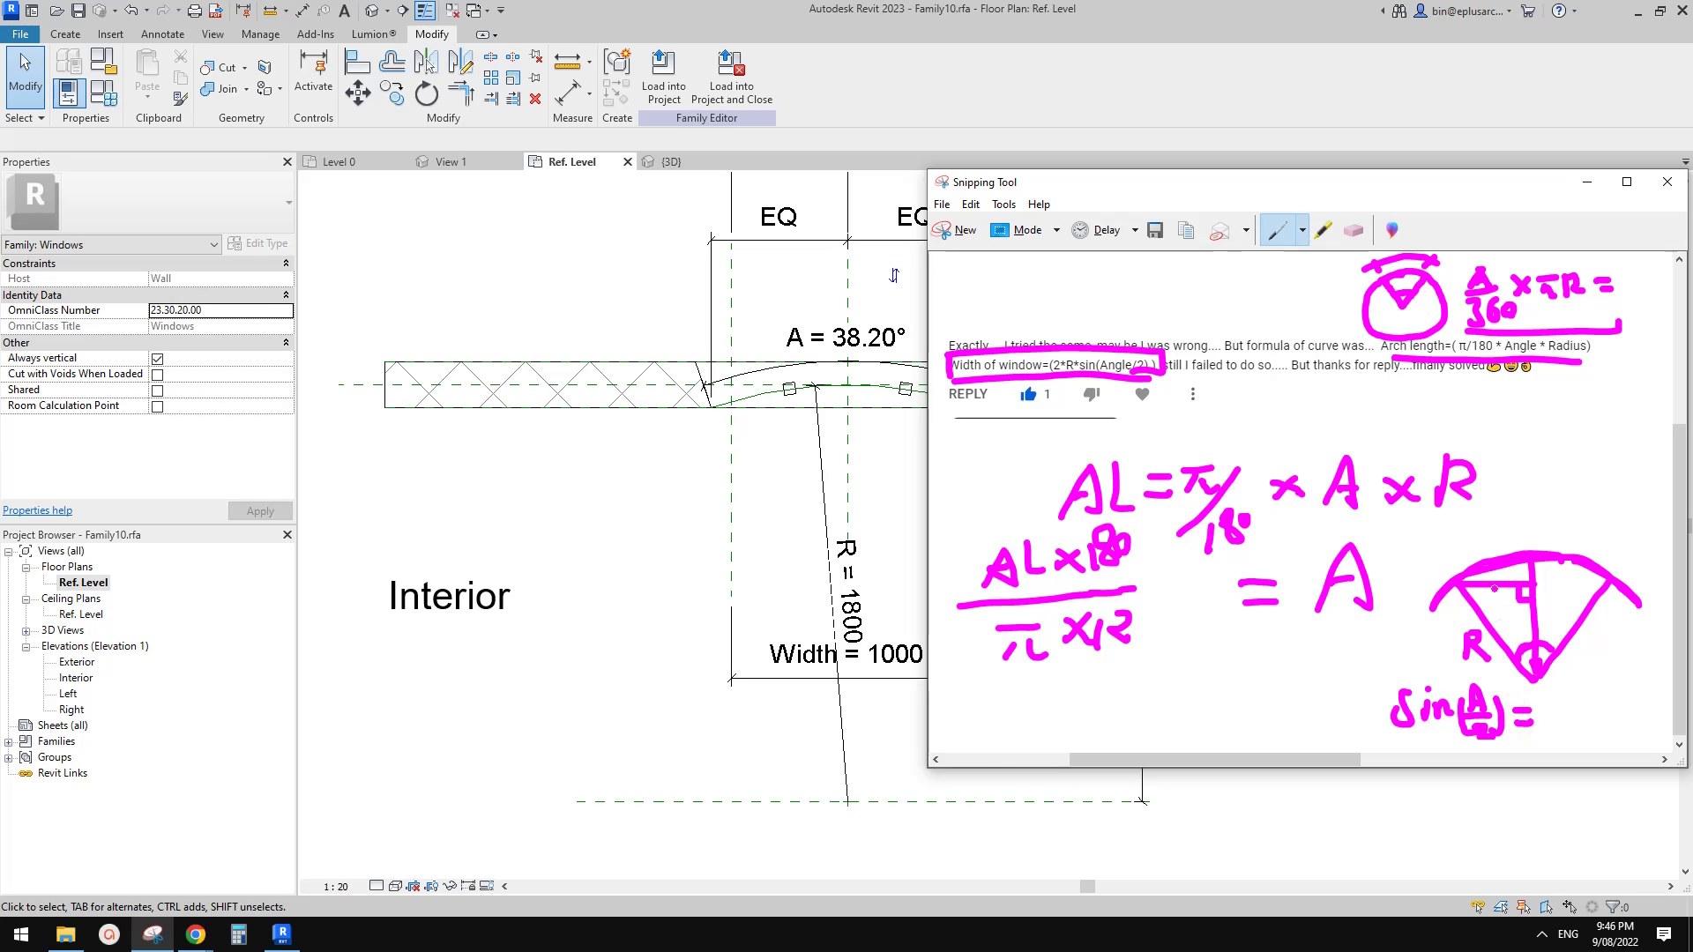
Label the half chord C/2 with an arrow and complete the sine equation with (C/2)/R
drag(1497, 585, 1500, 540)
mouse_move(1533, 454)
mouse_down()
mouse_move(1522, 469)
mouse_move(1554, 467)
mouse_move(1542, 494)
mouse_move(1559, 507)
mouse_up()
mouse_move(1566, 673)
mouse_down()
mouse_move(1559, 702)
mouse_move(1587, 672)
mouse_move(1613, 694)
mouse_move(1550, 717)
mouse_move(1579, 750)
mouse_up()
drag(1578, 721, 1598, 748)
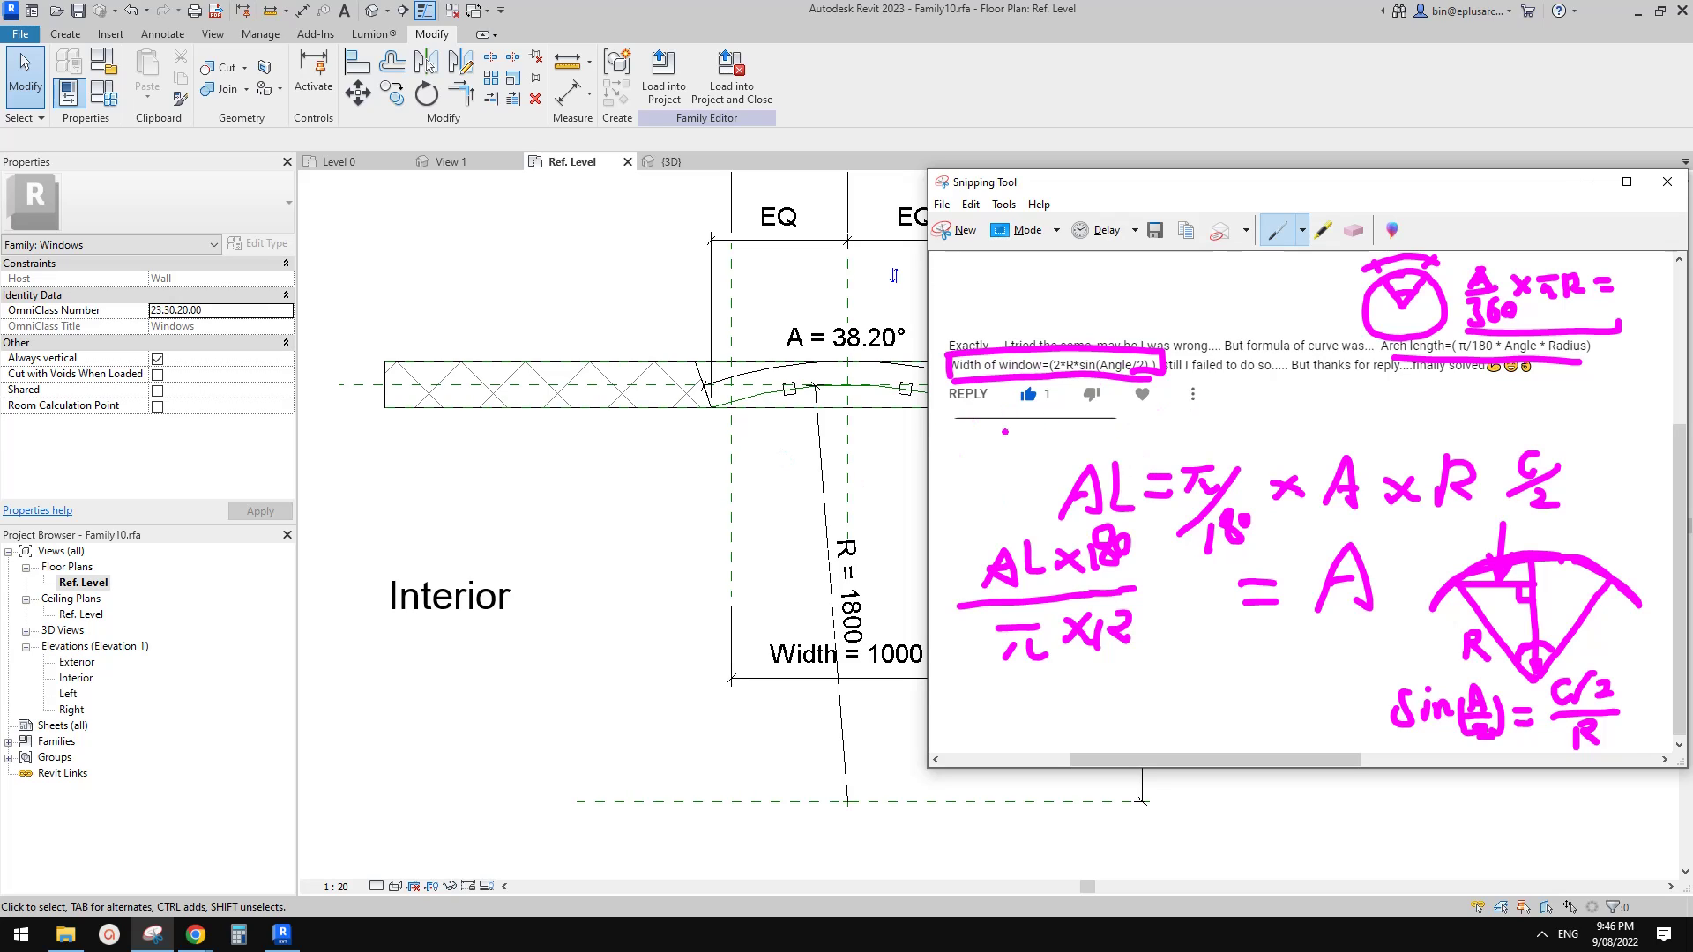
Write C = 2×R×sin(A/2) beneath the boxed width formula and switch back to Revit
mouse_move(999, 411)
mouse_down()
mouse_move(1057, 410)
mouse_move(1062, 430)
mouse_move(1089, 410)
mouse_move(1104, 426)
mouse_move(1115, 408)
mouse_move(1131, 426)
mouse_move(1197, 405)
mouse_move(1258, 414)
mouse_move(1237, 413)
mouse_move(1244, 436)
mouse_move(1305, 445)
mouse_up()
click(1189, 402)
click(282, 934)
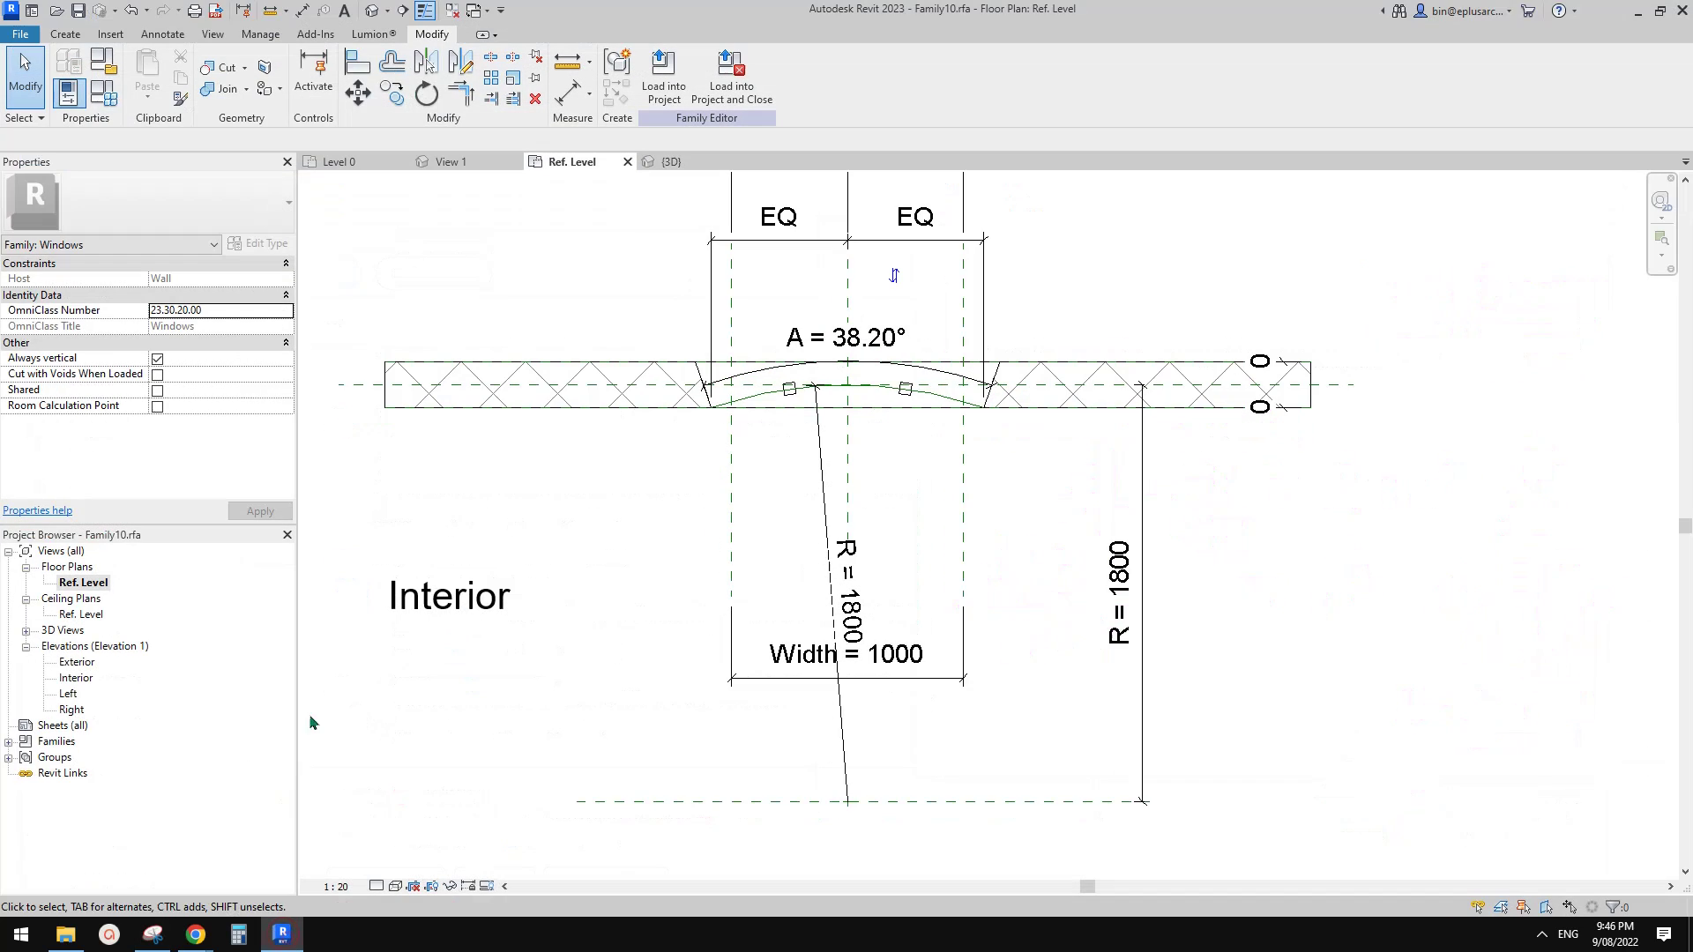
Open the window family's type parameters and activate the formula field of angle parameter A
click(97, 88)
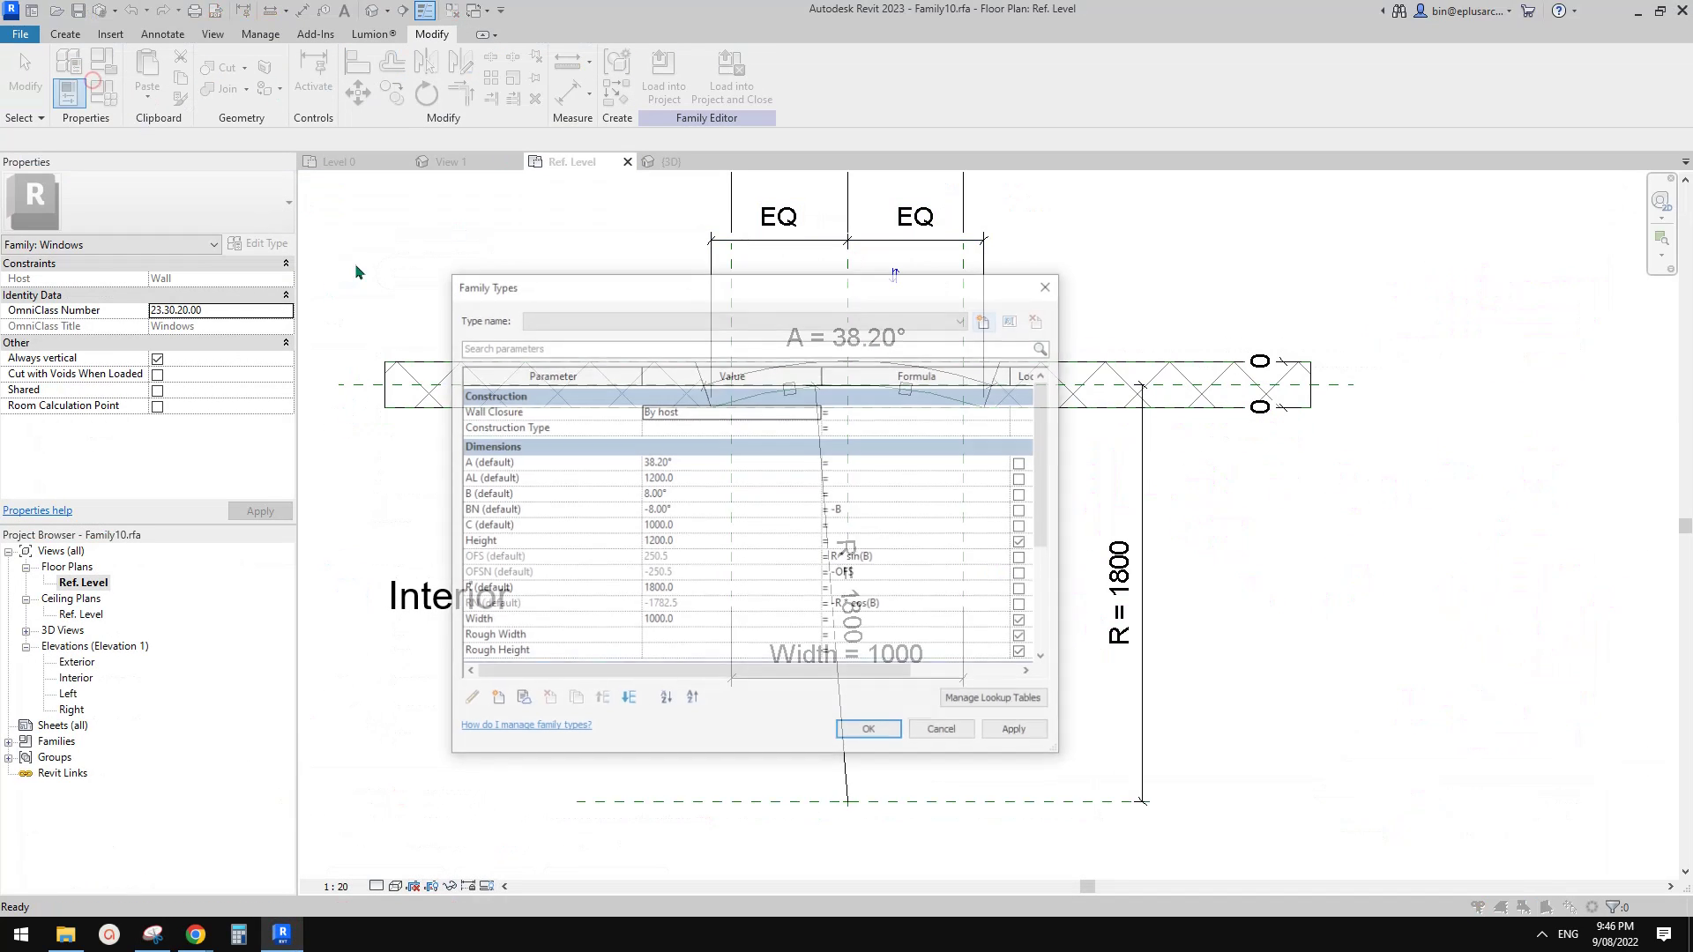
drag(680, 284, 625, 291)
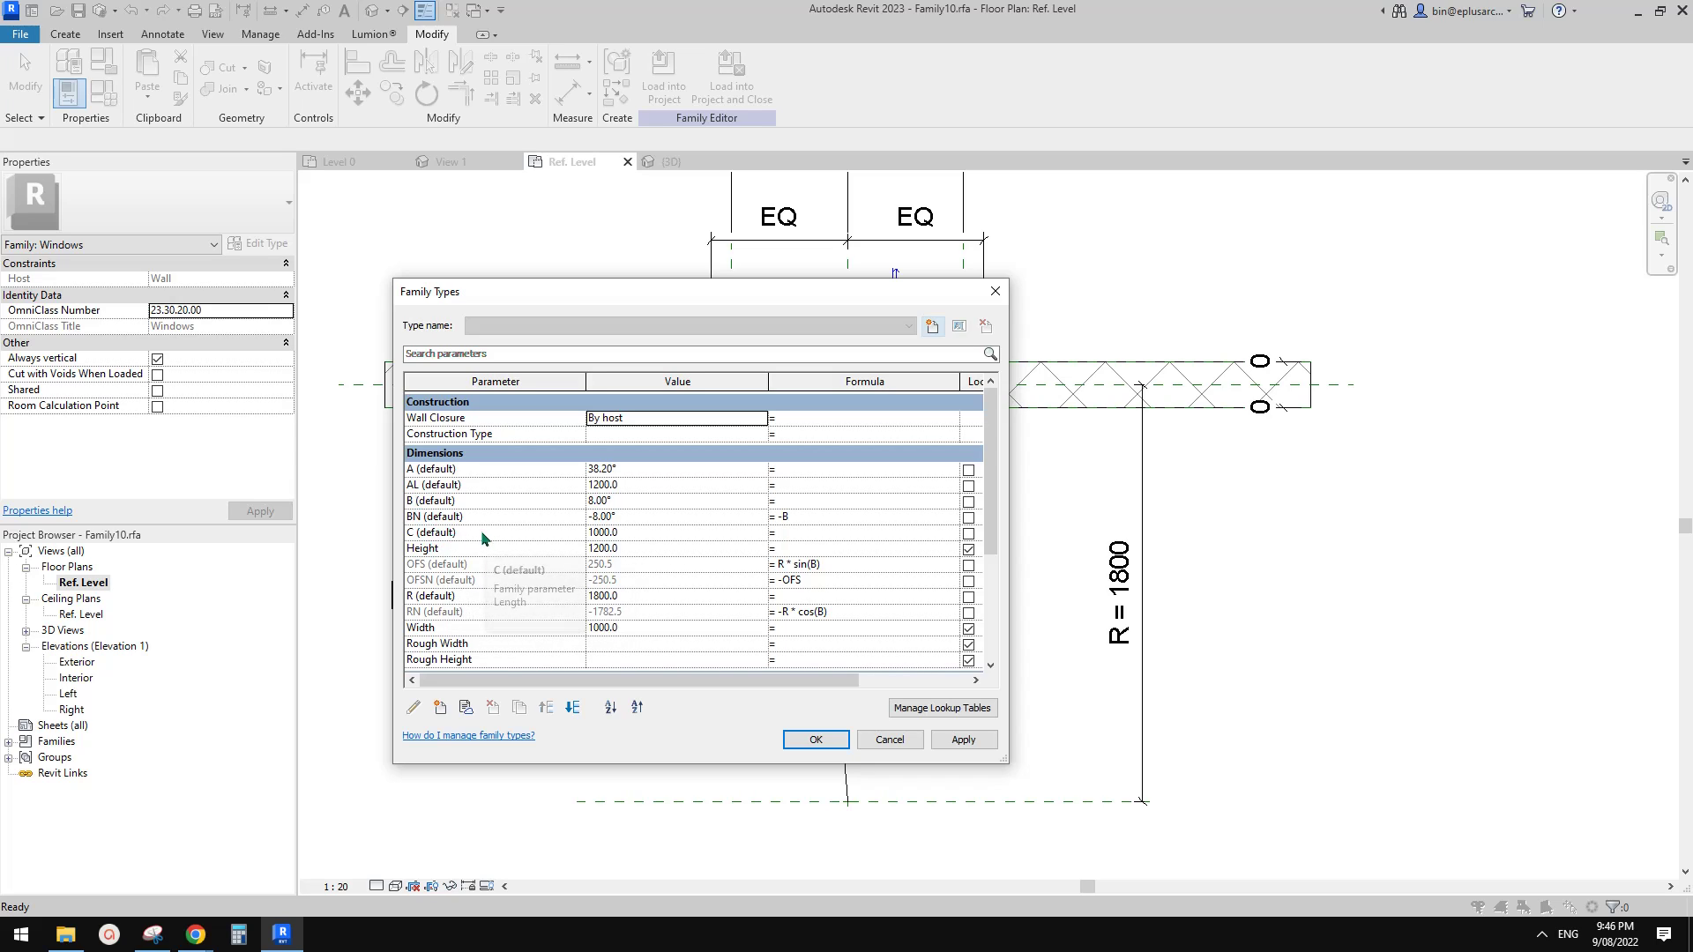
click(811, 534)
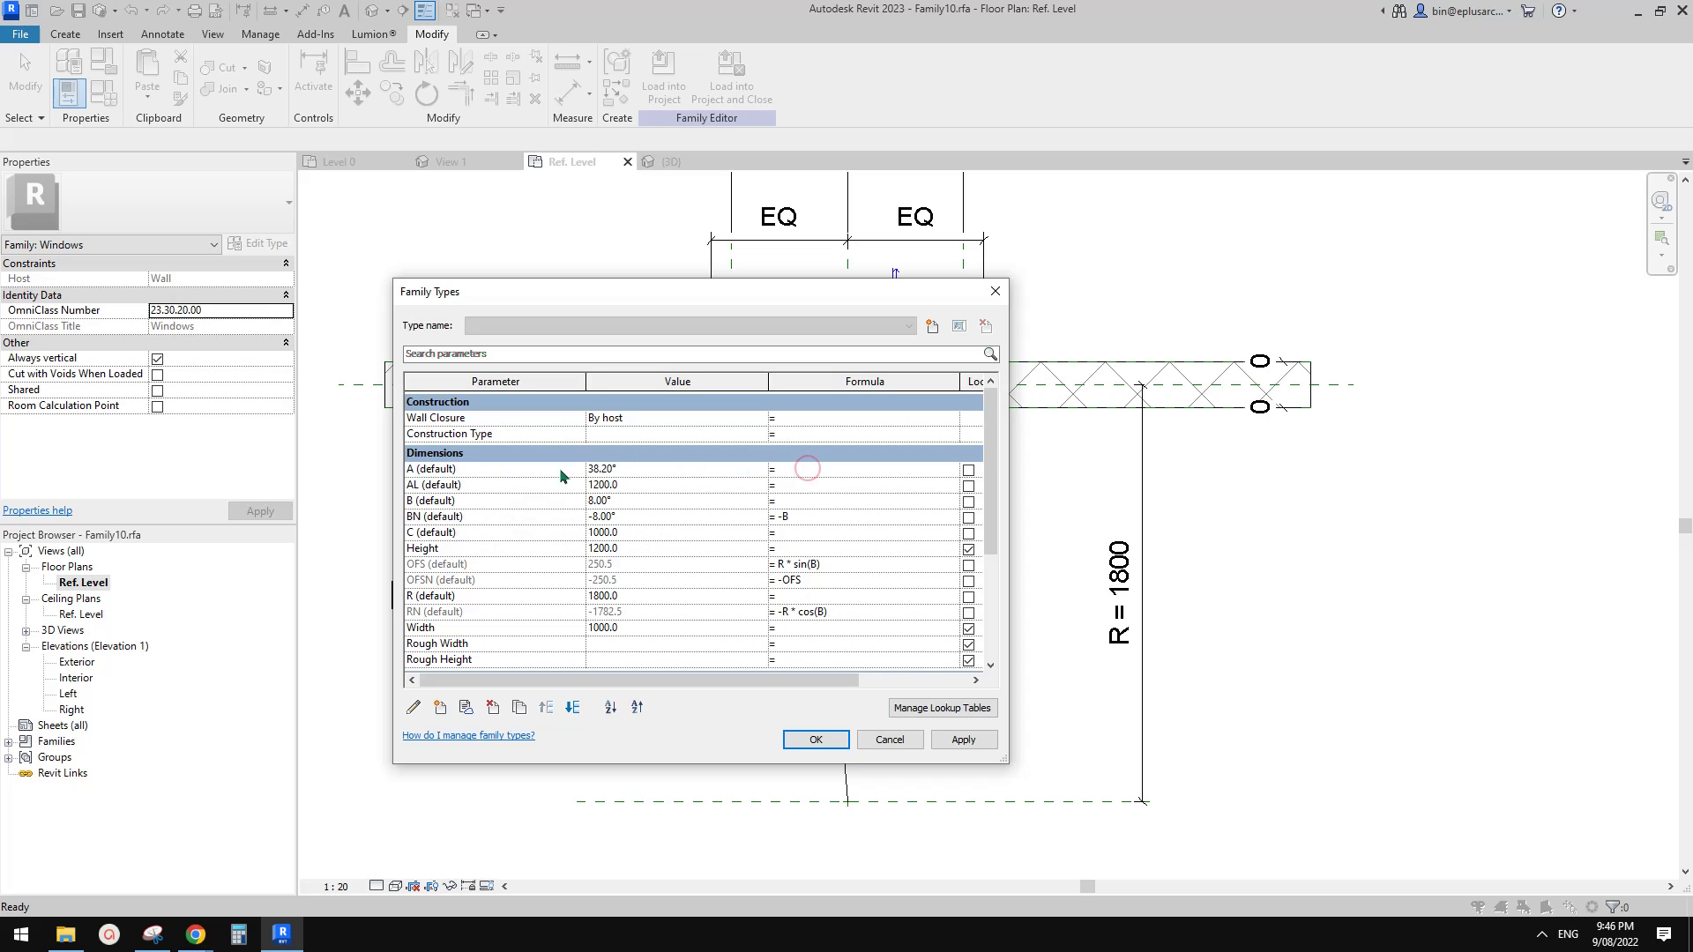
click(798, 469)
Switch to the Snipping Tool notes, underline C = 2×R×sin(A/2) and enlarge the window for more writing space
click(153, 933)
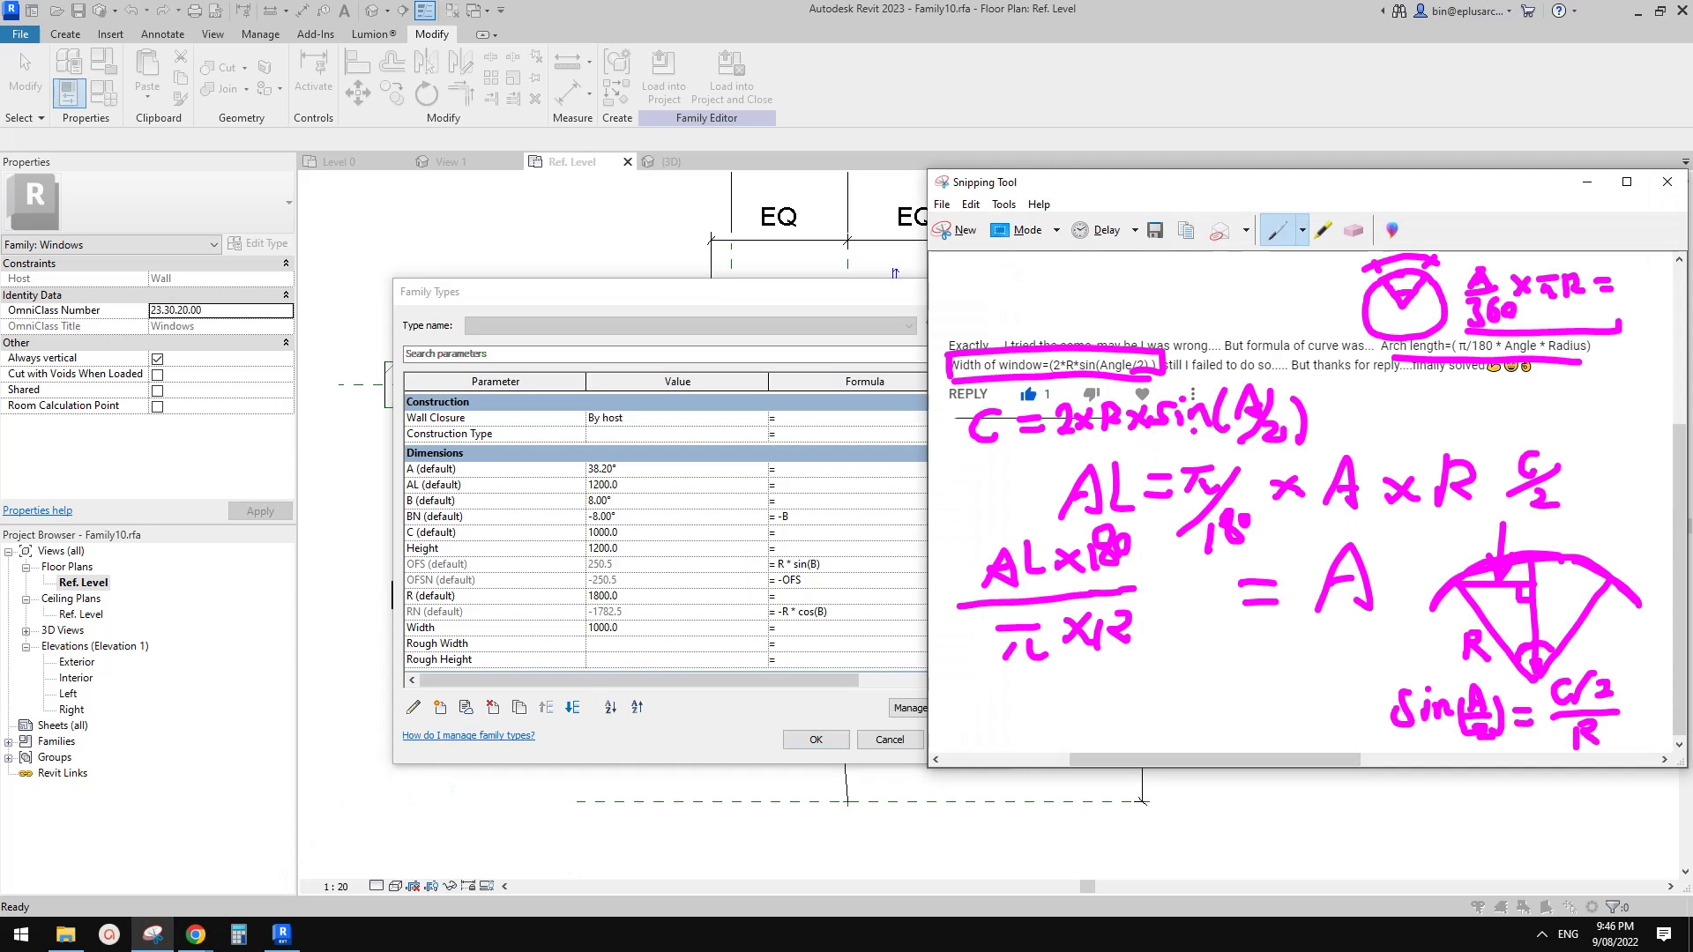
drag(971, 461, 1292, 448)
drag(1289, 184, 757, 165)
drag(1156, 379, 1562, 380)
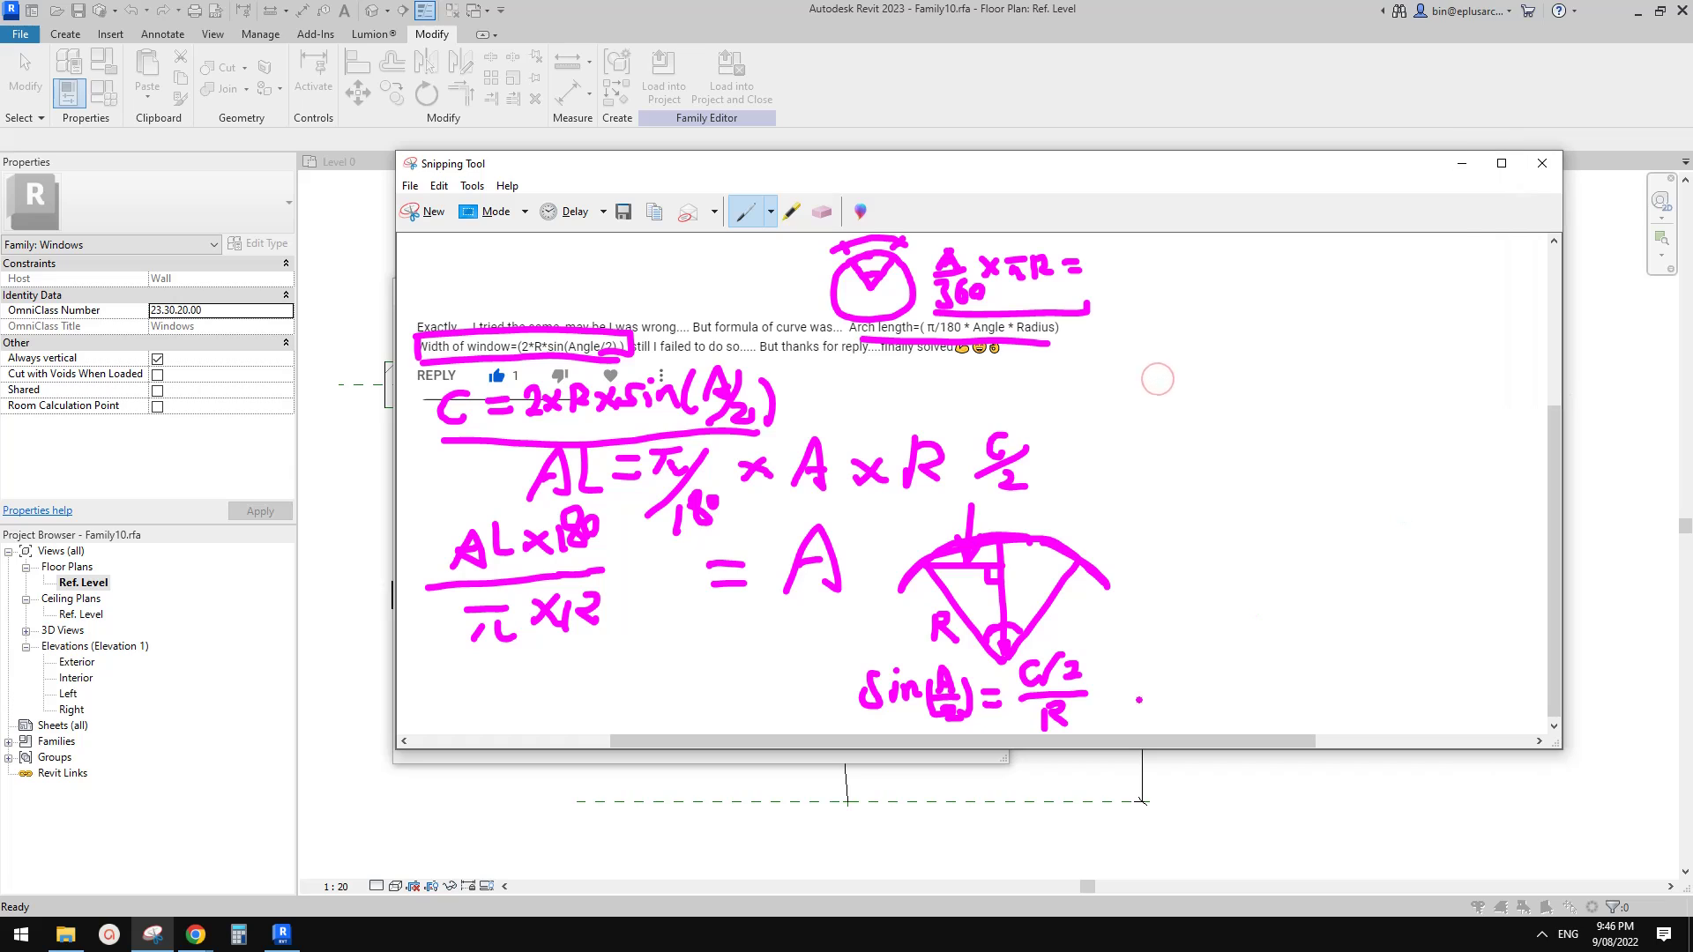
drag(1158, 750, 1157, 785)
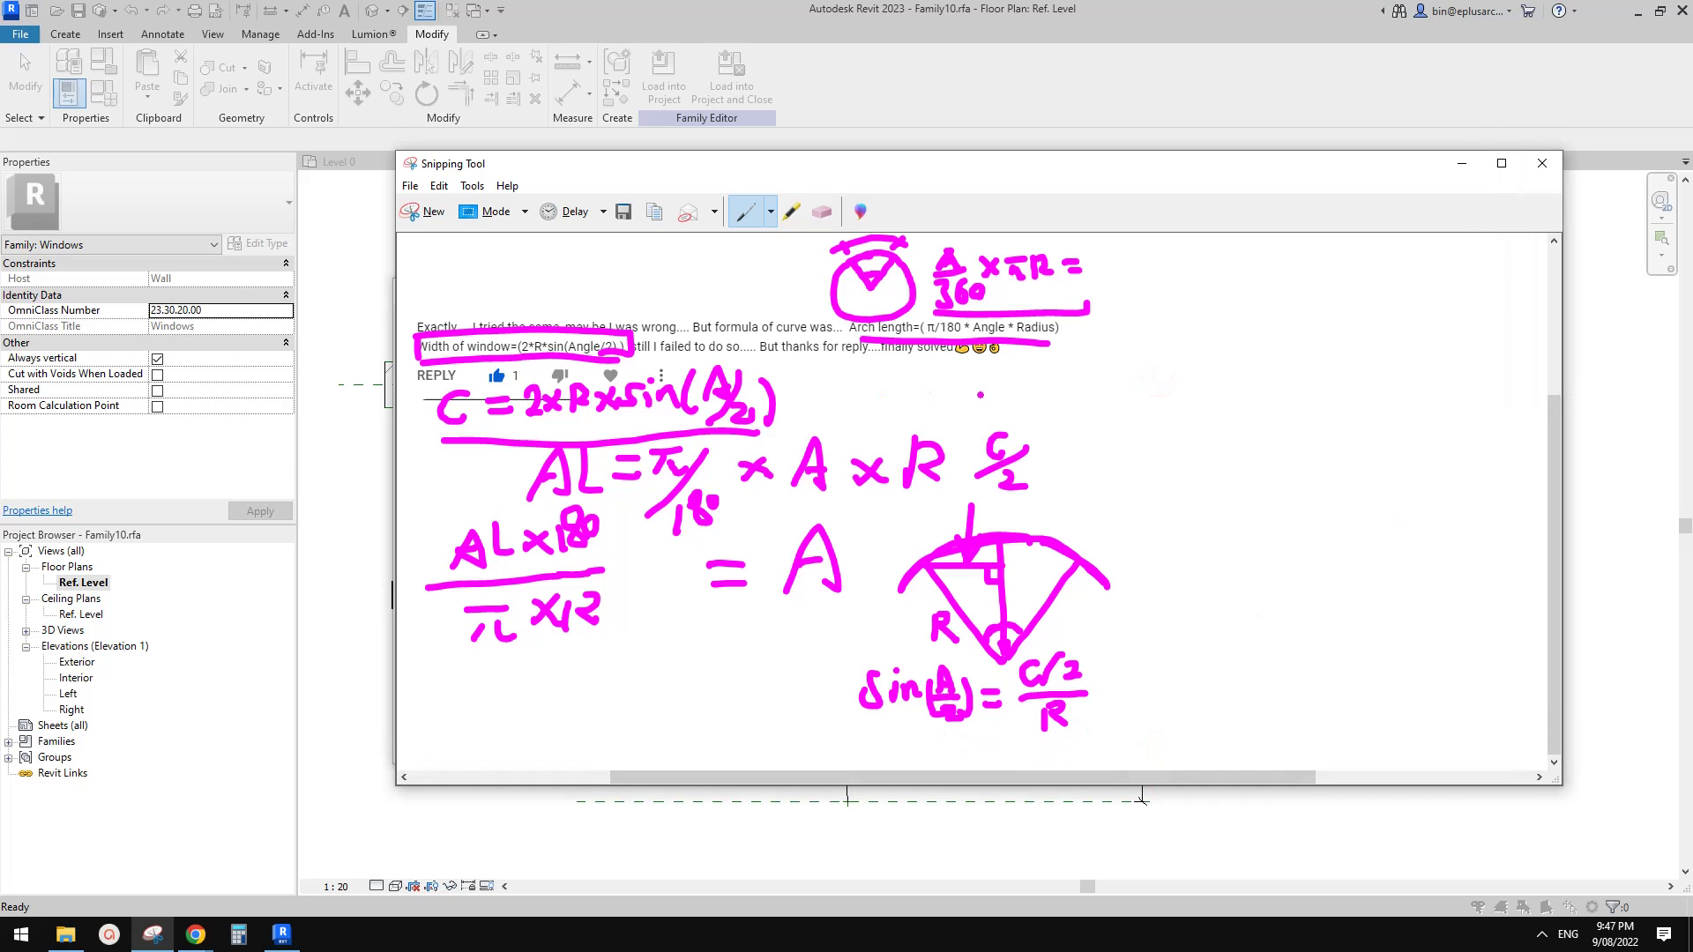
Write A = ? in the blank space beside the handwritten formulas
drag(1045, 410, 1125, 394)
mouse_move(1139, 361)
mouse_down()
mouse_move(1166, 365)
mouse_move(1154, 381)
mouse_up()
click(1154, 390)
click(1149, 408)
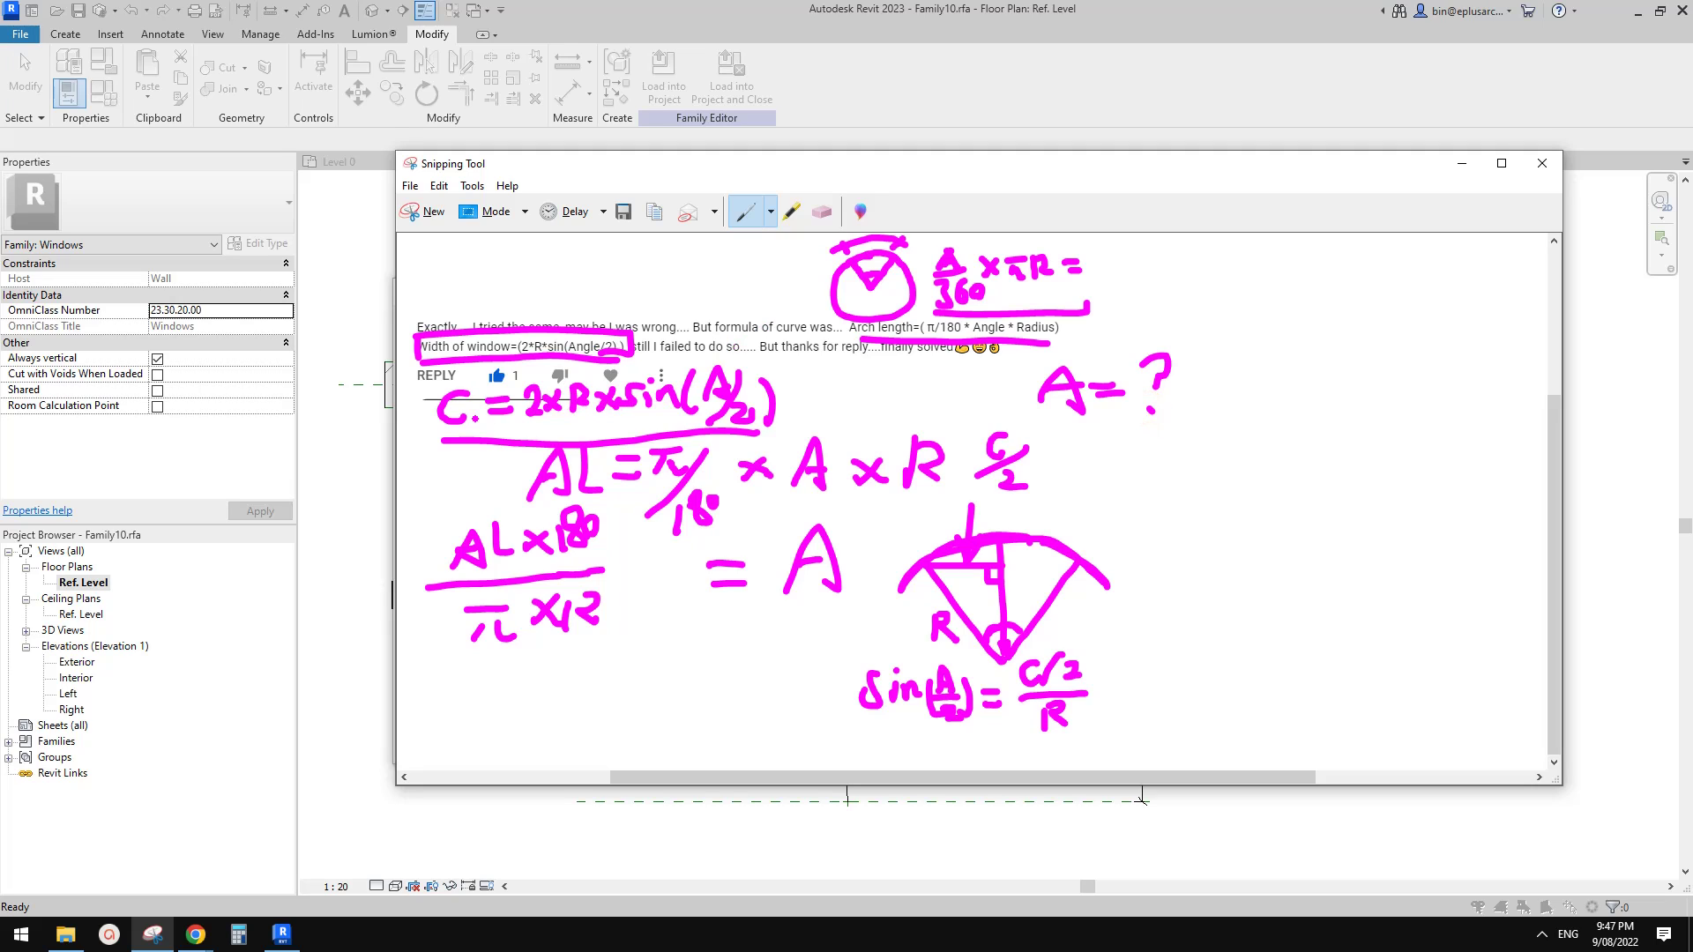
Write the rearranged equation C/(2×R) = sin(A/2) above and beside the A = ? note
mouse_move(1275, 266)
mouse_down()
mouse_move(1243, 276)
mouse_move(1279, 283)
mouse_up()
mouse_move(1213, 305)
mouse_down()
mouse_move(1281, 298)
mouse_move(1224, 325)
mouse_move(1276, 338)
mouse_move(1253, 340)
mouse_up()
mouse_move(1289, 315)
mouse_down()
mouse_move(1288, 341)
mouse_move(1311, 341)
mouse_move(1293, 298)
mouse_move(1360, 320)
mouse_move(1386, 307)
mouse_move(1379, 328)
mouse_up()
mouse_move(1421, 307)
mouse_down()
mouse_move(1459, 323)
mouse_move(1489, 276)
mouse_move(1507, 303)
mouse_move(1488, 322)
mouse_move(1511, 314)
mouse_move(1493, 334)
mouse_move(1485, 322)
mouse_move(1493, 337)
mouse_move(1523, 300)
mouse_move(1485, 345)
mouse_up()
click(1421, 294)
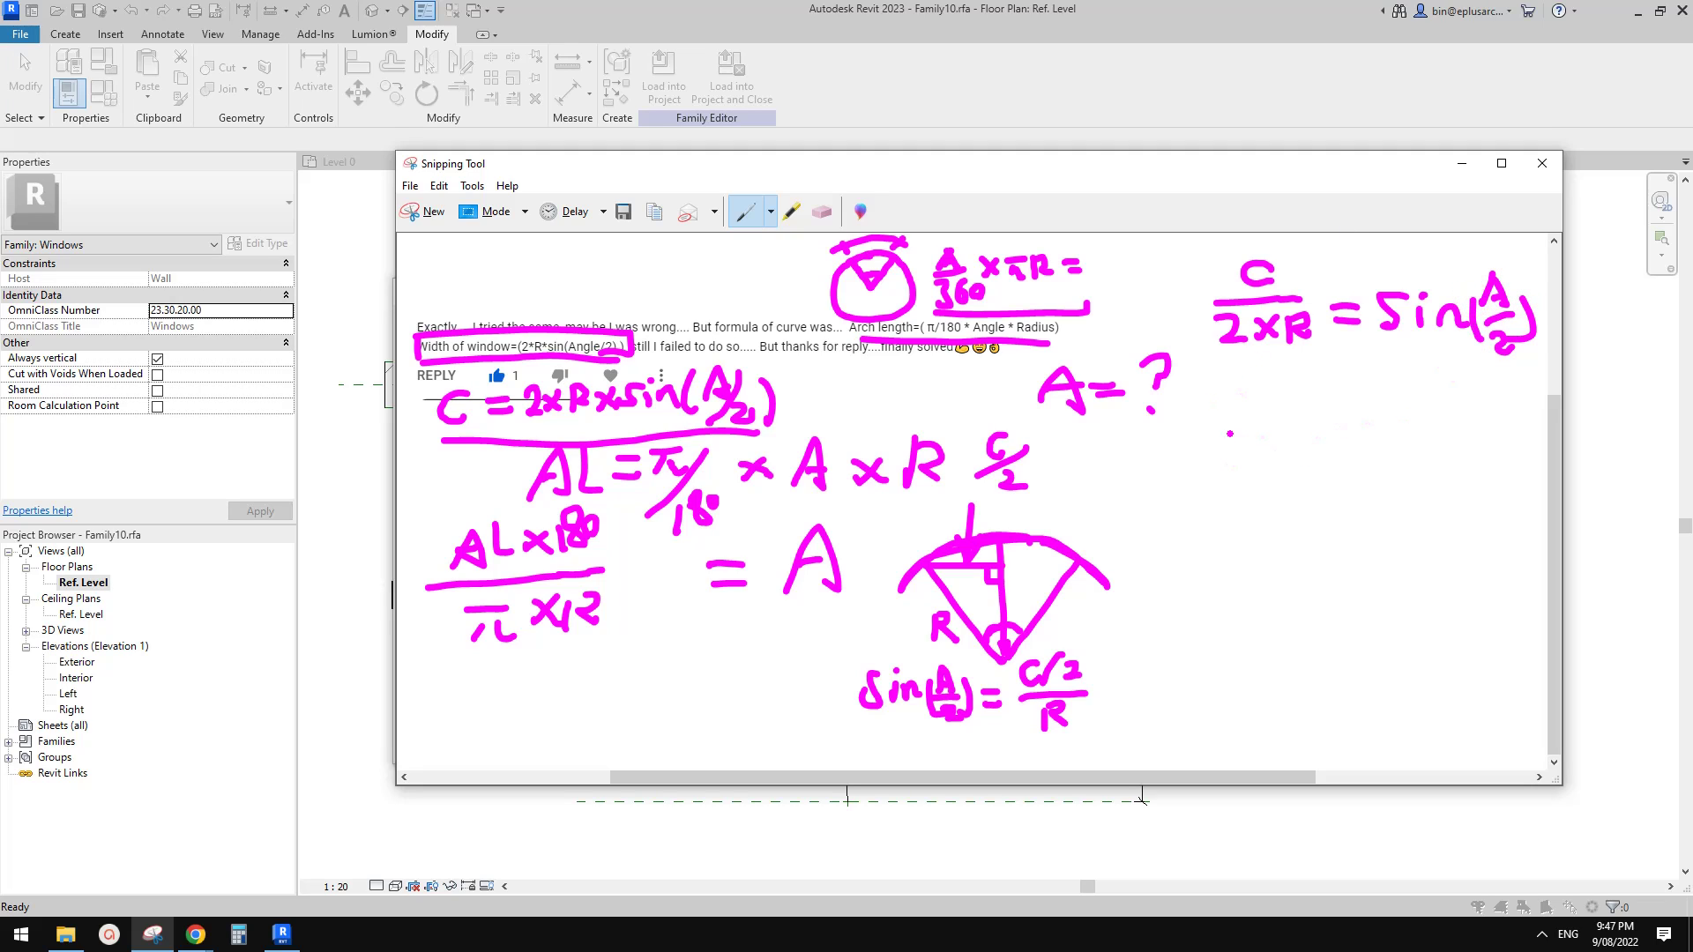
Write A/2 = Asin(C/(2×R)) beneath the rearranged sine equation
mouse_move(1227, 451)
mouse_down()
mouse_move(1275, 448)
mouse_move(1270, 431)
mouse_up()
mouse_move(1215, 464)
mouse_down()
mouse_move(1266, 460)
mouse_move(1284, 488)
mouse_move(1322, 430)
mouse_up()
mouse_move(1300, 447)
mouse_down()
mouse_move(1381, 454)
mouse_move(1375, 439)
mouse_up()
mouse_move(1398, 423)
mouse_down()
mouse_move(1402, 455)
mouse_move(1451, 454)
mouse_up()
drag(1562, 428, 1641, 428)
mouse_move(1506, 393)
mouse_down()
mouse_move(1489, 407)
mouse_move(1510, 414)
mouse_up()
mouse_move(1468, 427)
mouse_down()
mouse_move(1535, 427)
mouse_move(1485, 450)
mouse_move(1499, 467)
mouse_move(1558, 464)
mouse_move(1467, 468)
mouse_up()
Write A = 2×Asin(C/(2×R)) as the last equation and underline it
mouse_move(1222, 582)
mouse_down()
mouse_move(1252, 518)
mouse_move(1260, 566)
mouse_move(1242, 545)
mouse_move(1305, 542)
mouse_up()
drag(1281, 562, 1359, 568)
mouse_move(1367, 535)
mouse_down()
mouse_move(1387, 567)
mouse_move(1366, 568)
mouse_move(1430, 570)
mouse_move(1421, 552)
mouse_up()
mouse_move(1440, 536)
mouse_down()
mouse_move(1430, 565)
mouse_move(1470, 546)
mouse_move(1474, 567)
mouse_move(1516, 575)
mouse_up()
click(1450, 521)
mouse_move(1565, 513)
mouse_down()
mouse_move(1585, 548)
mouse_move(1545, 582)
mouse_move(1573, 584)
mouse_up()
drag(1575, 561, 1607, 582)
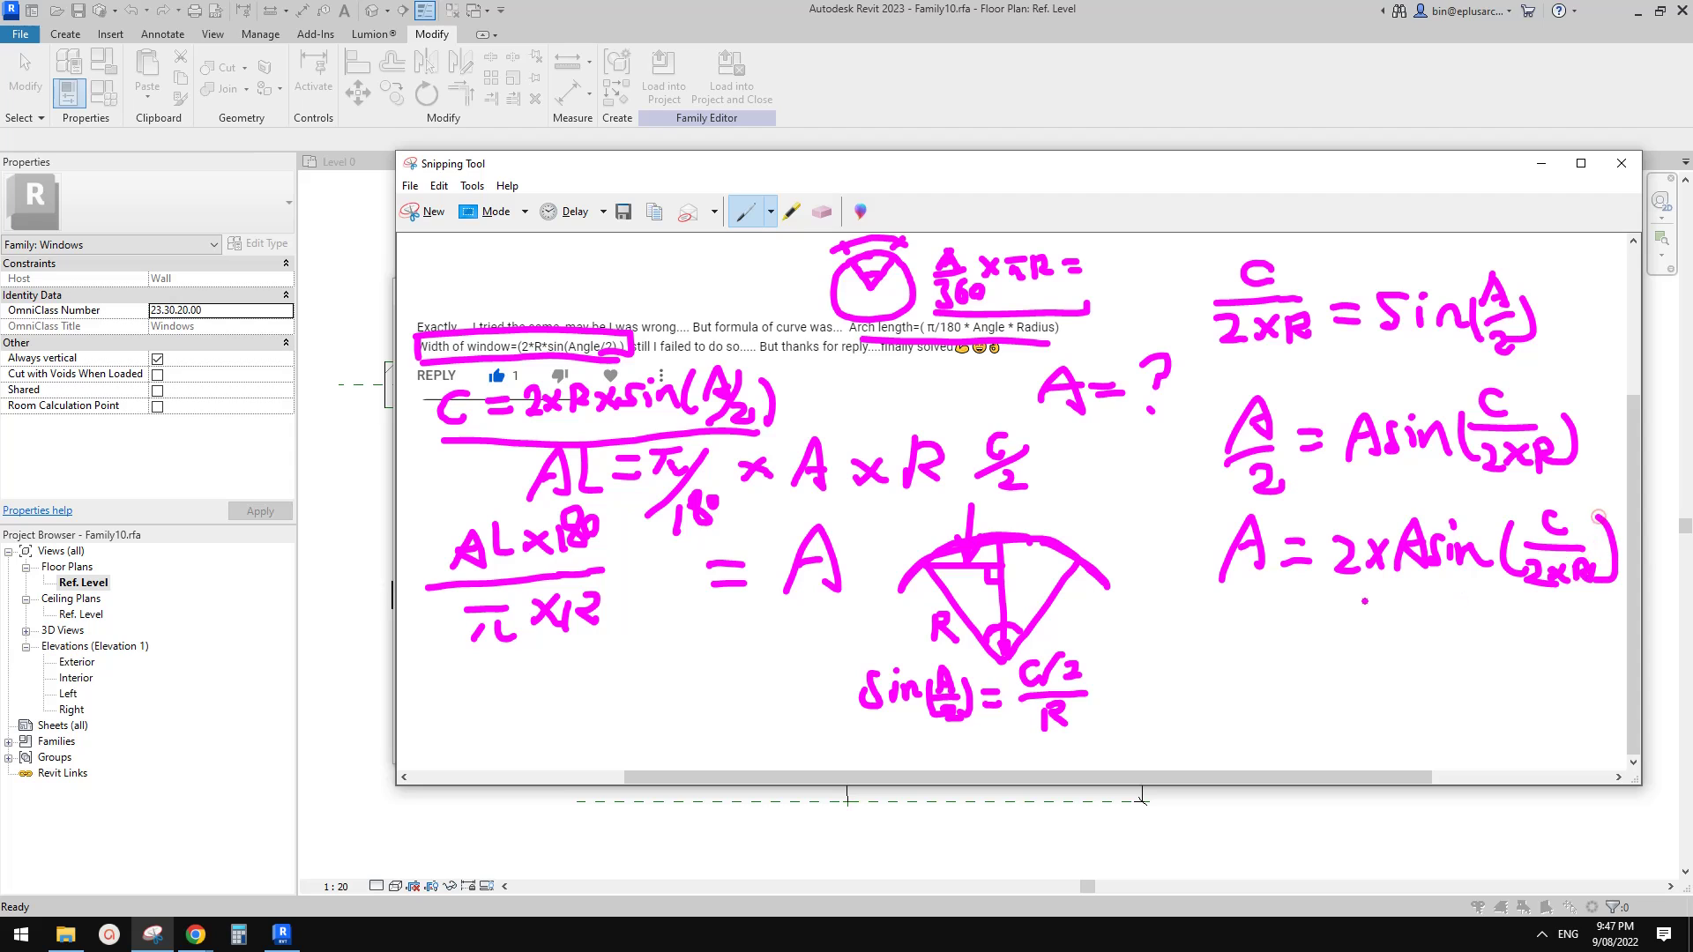
drag(1268, 601, 1595, 609)
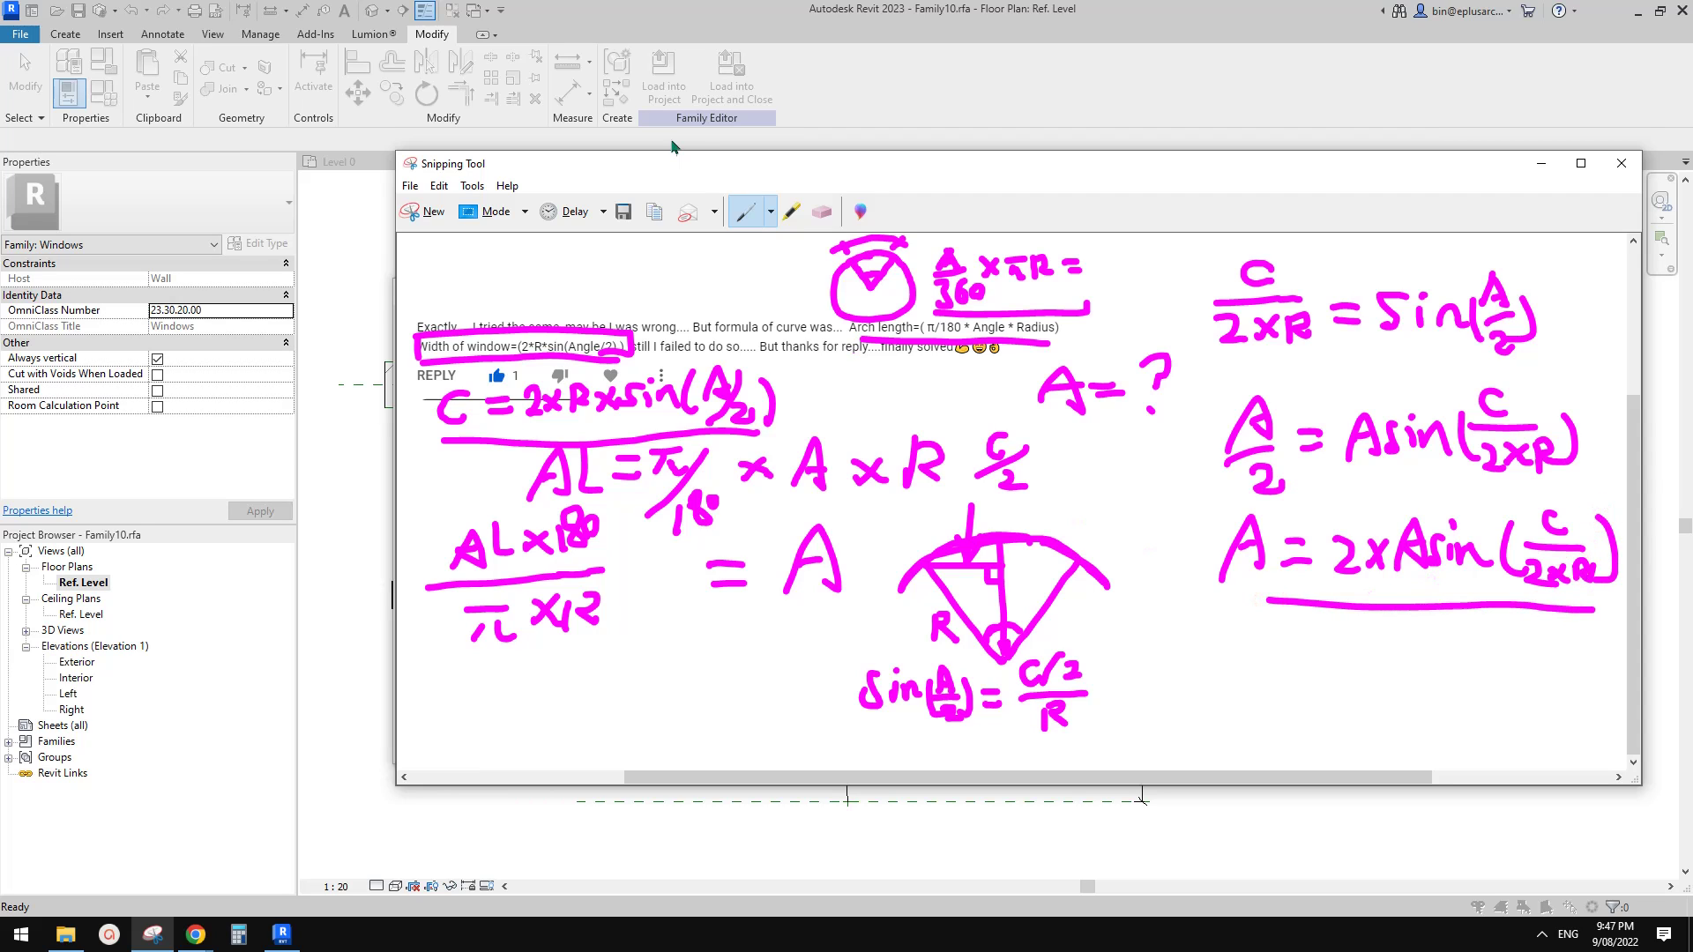
Move the notes aside, set the formula of parameter A to 2*asin(C/(2*R)) and accept the family type changes
drag(719, 162, 1692, 189)
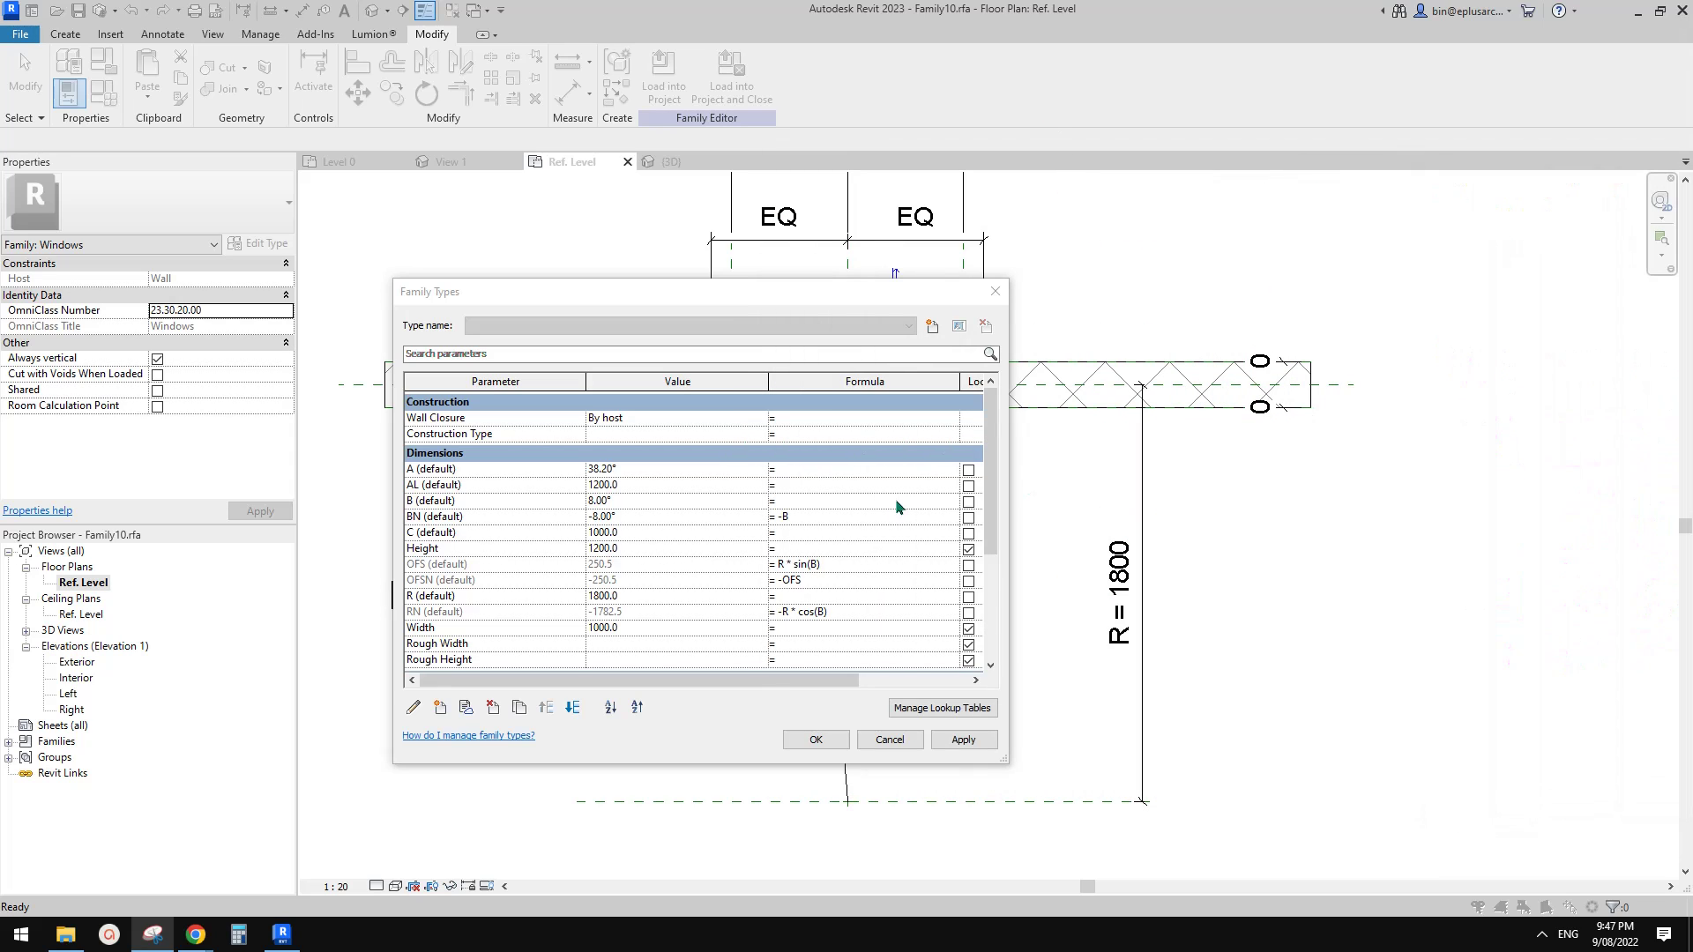
click(805, 472)
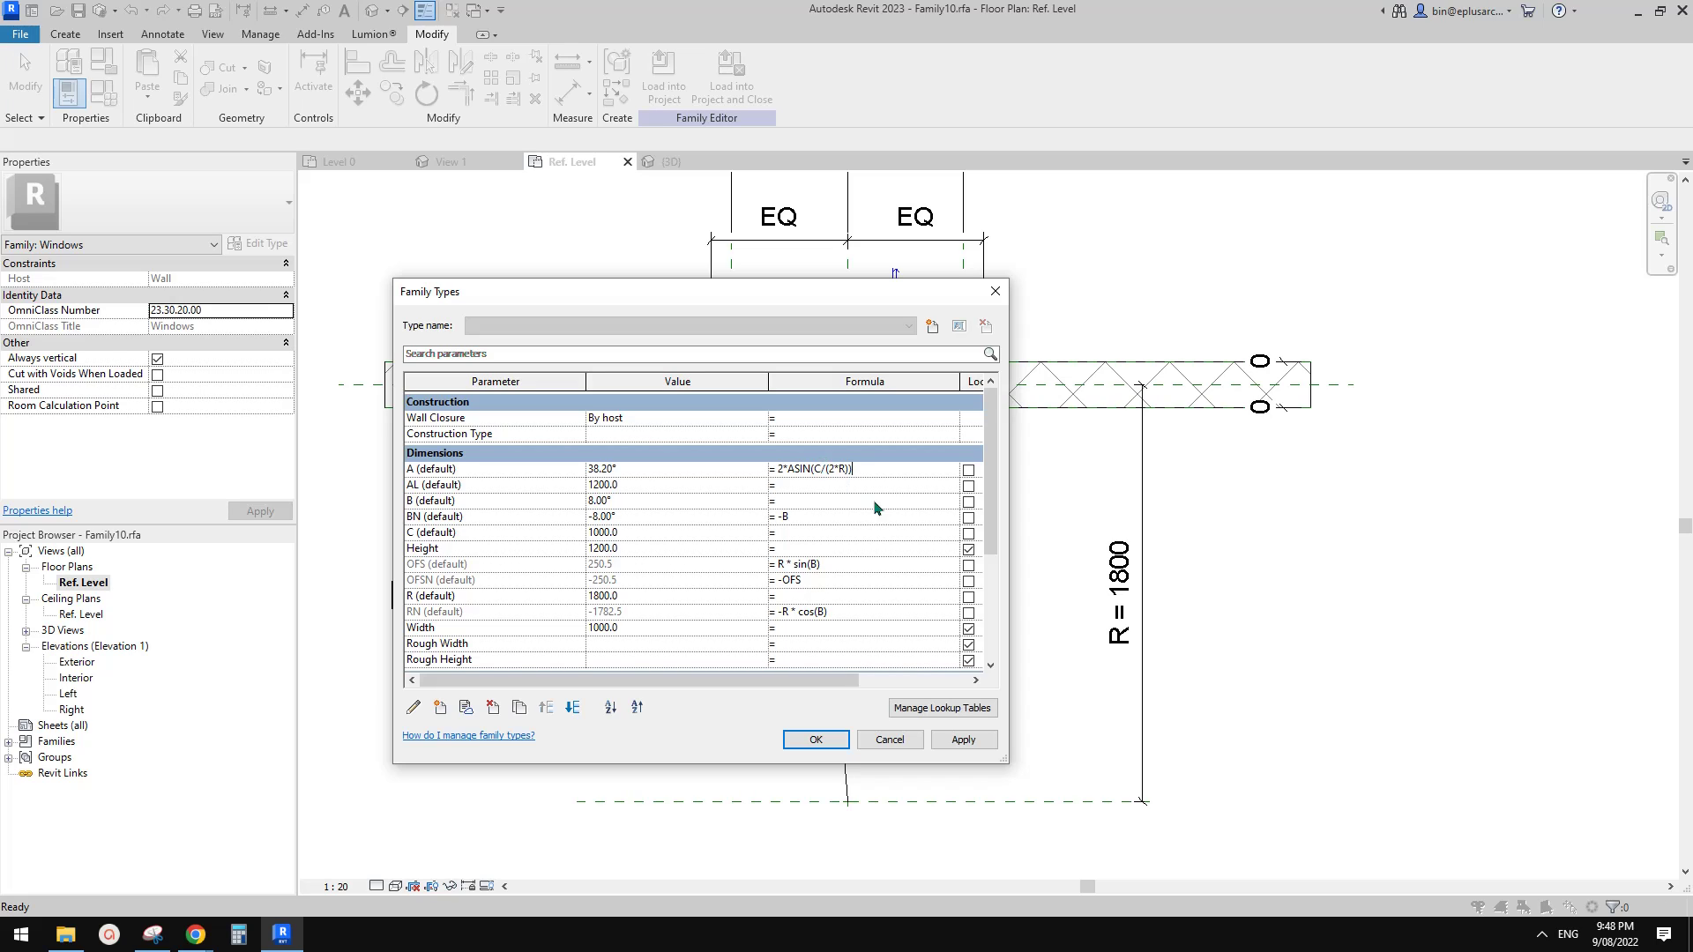
key(Return)
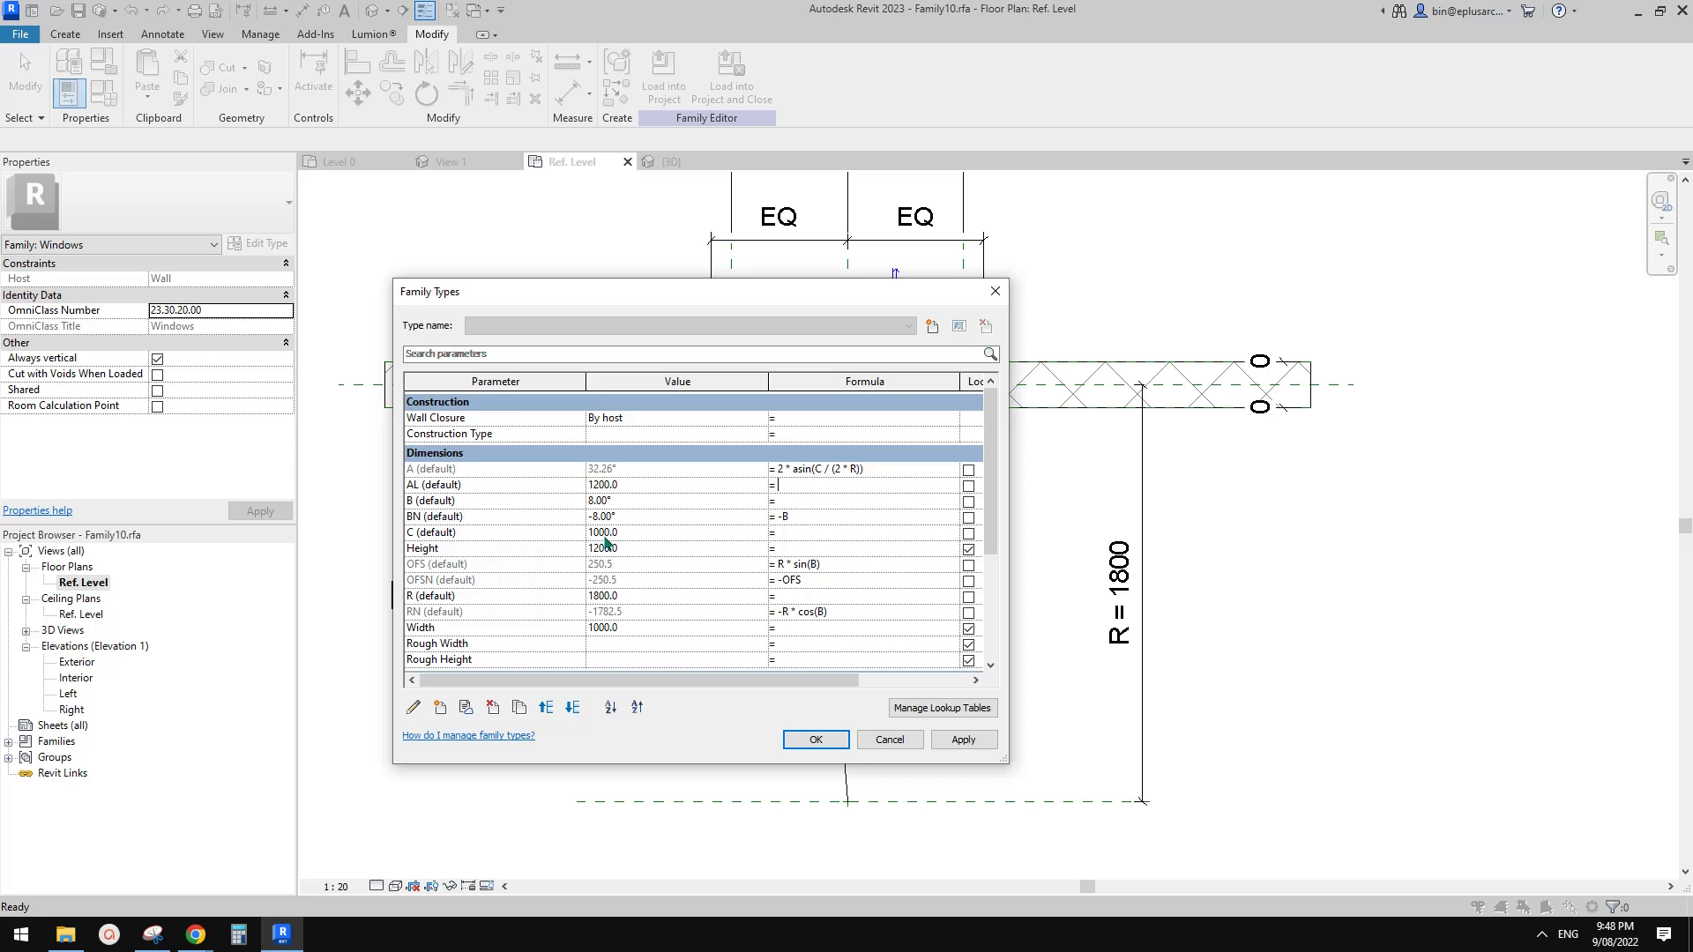
click(963, 739)
click(821, 739)
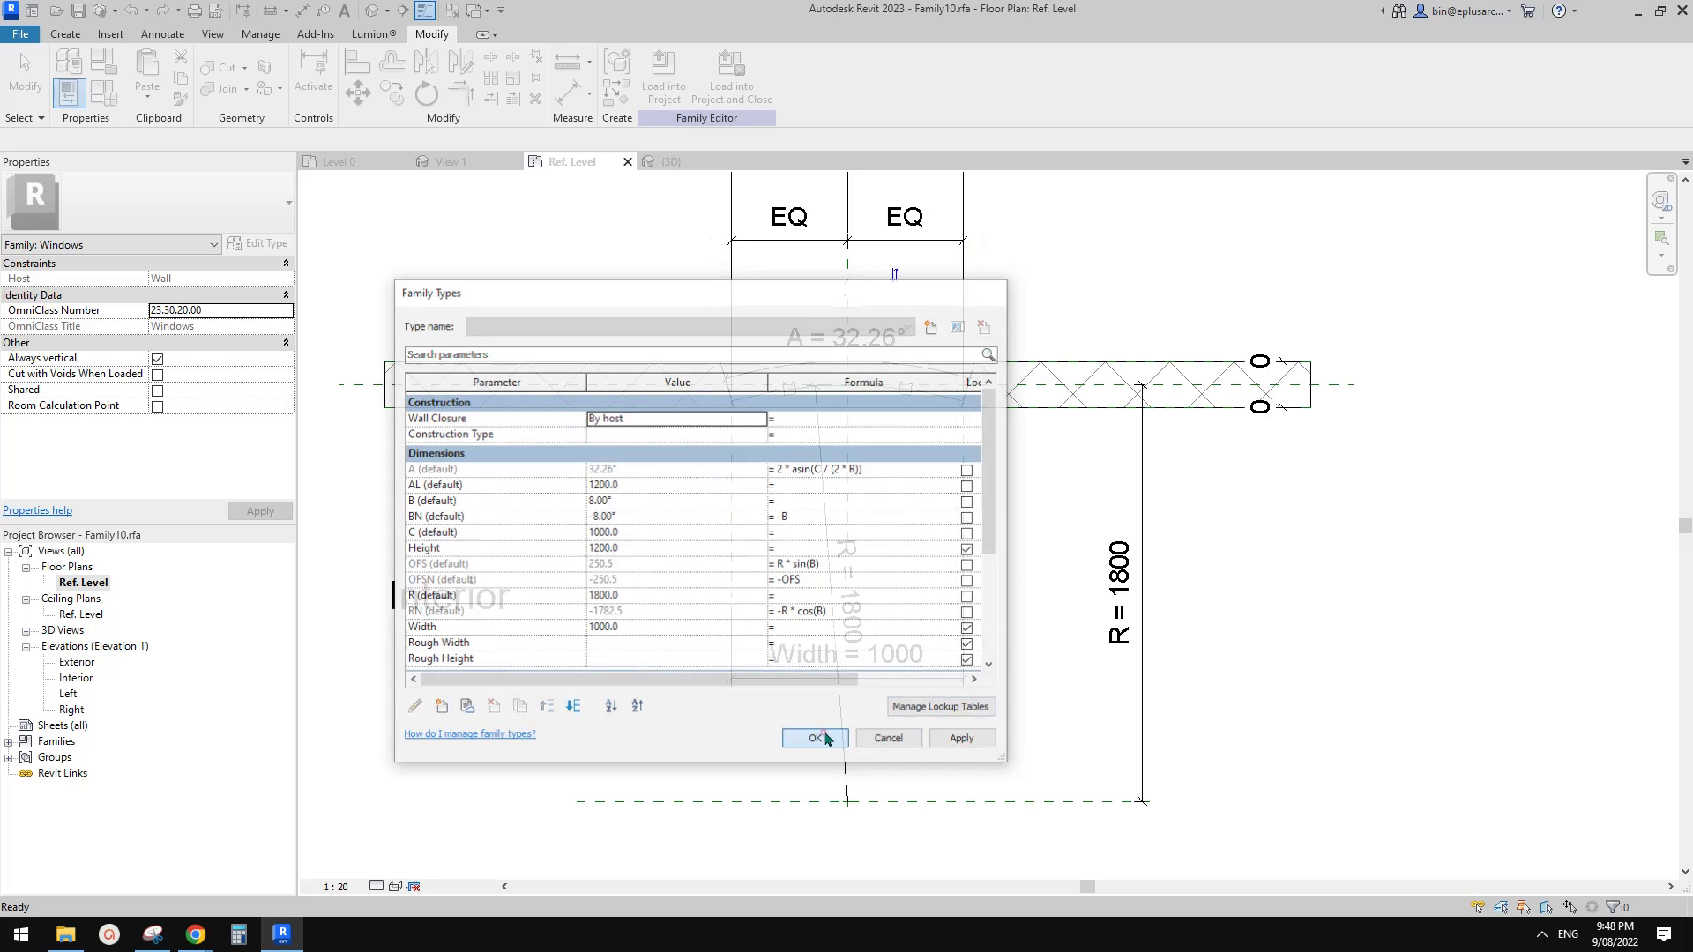
scroll(707, 446, up, 4)
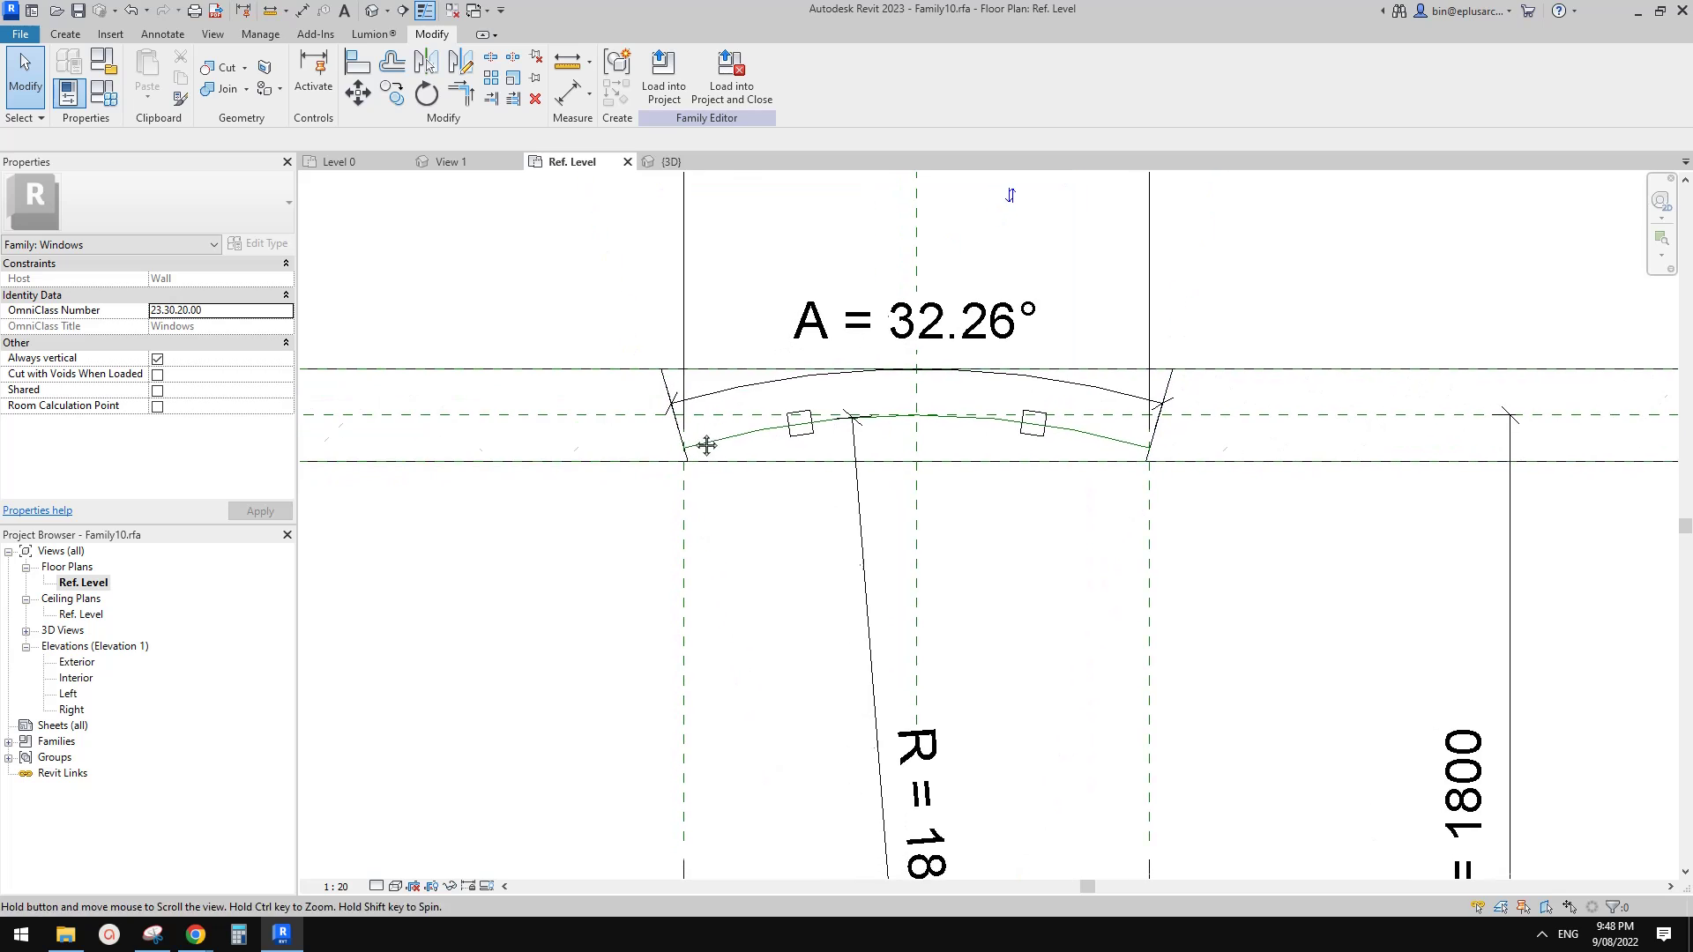
scroll(1037, 425, down, 4)
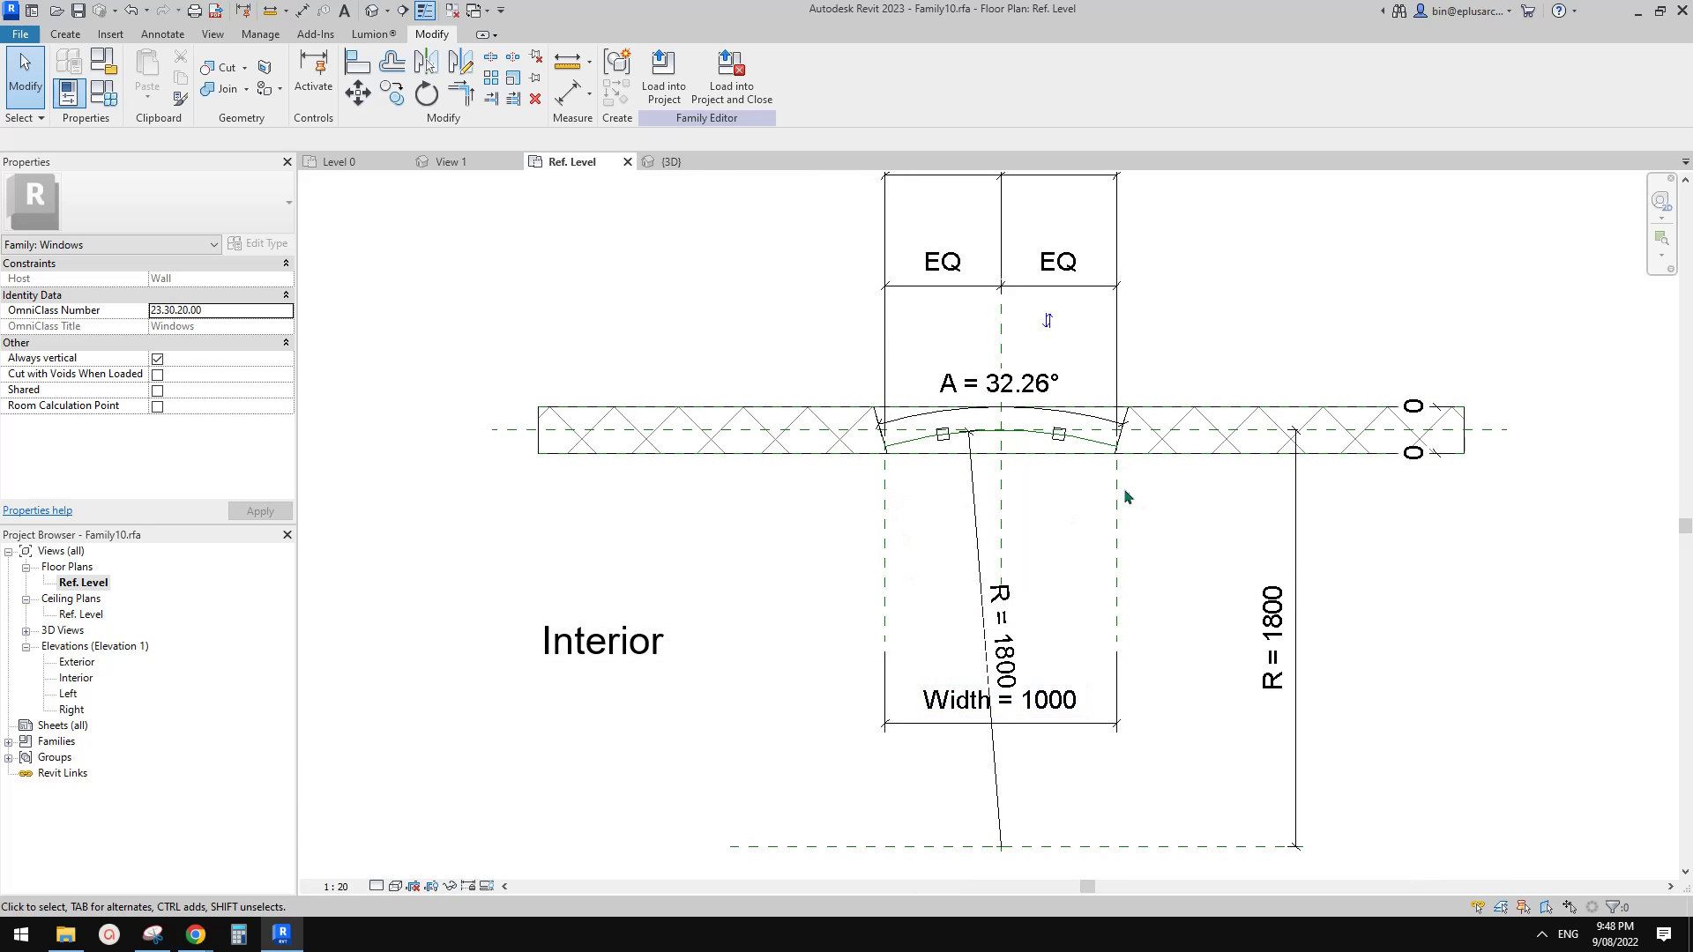
scroll(1124, 445, up, 2)
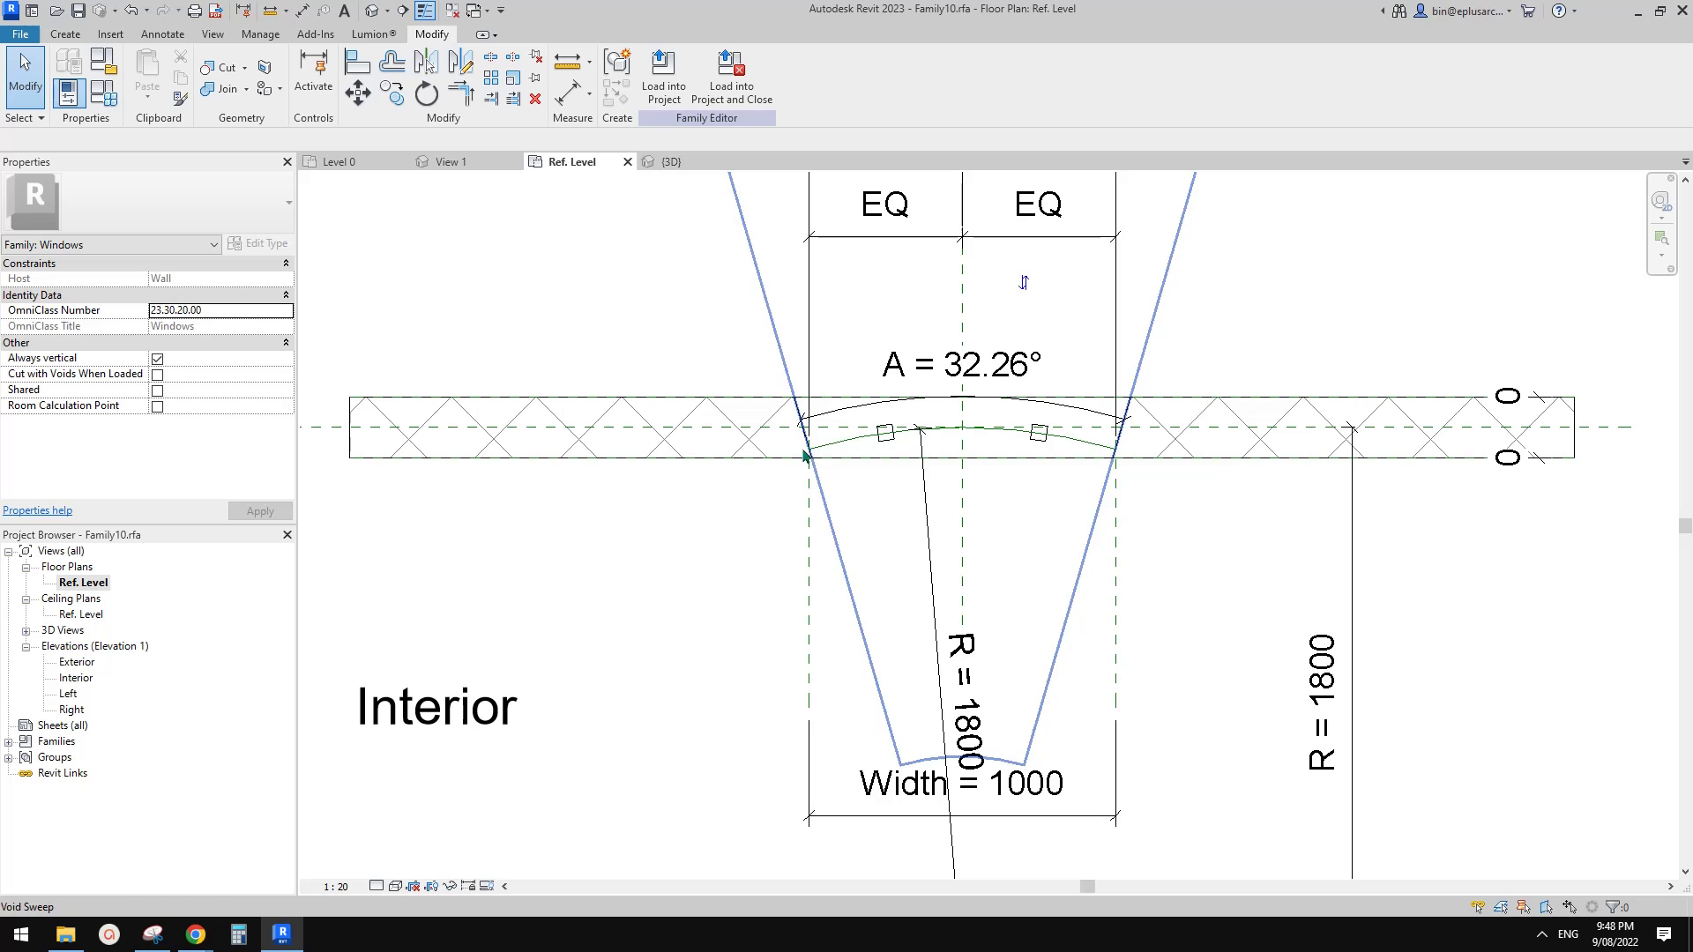
middle_drag(812, 457, 823, 474)
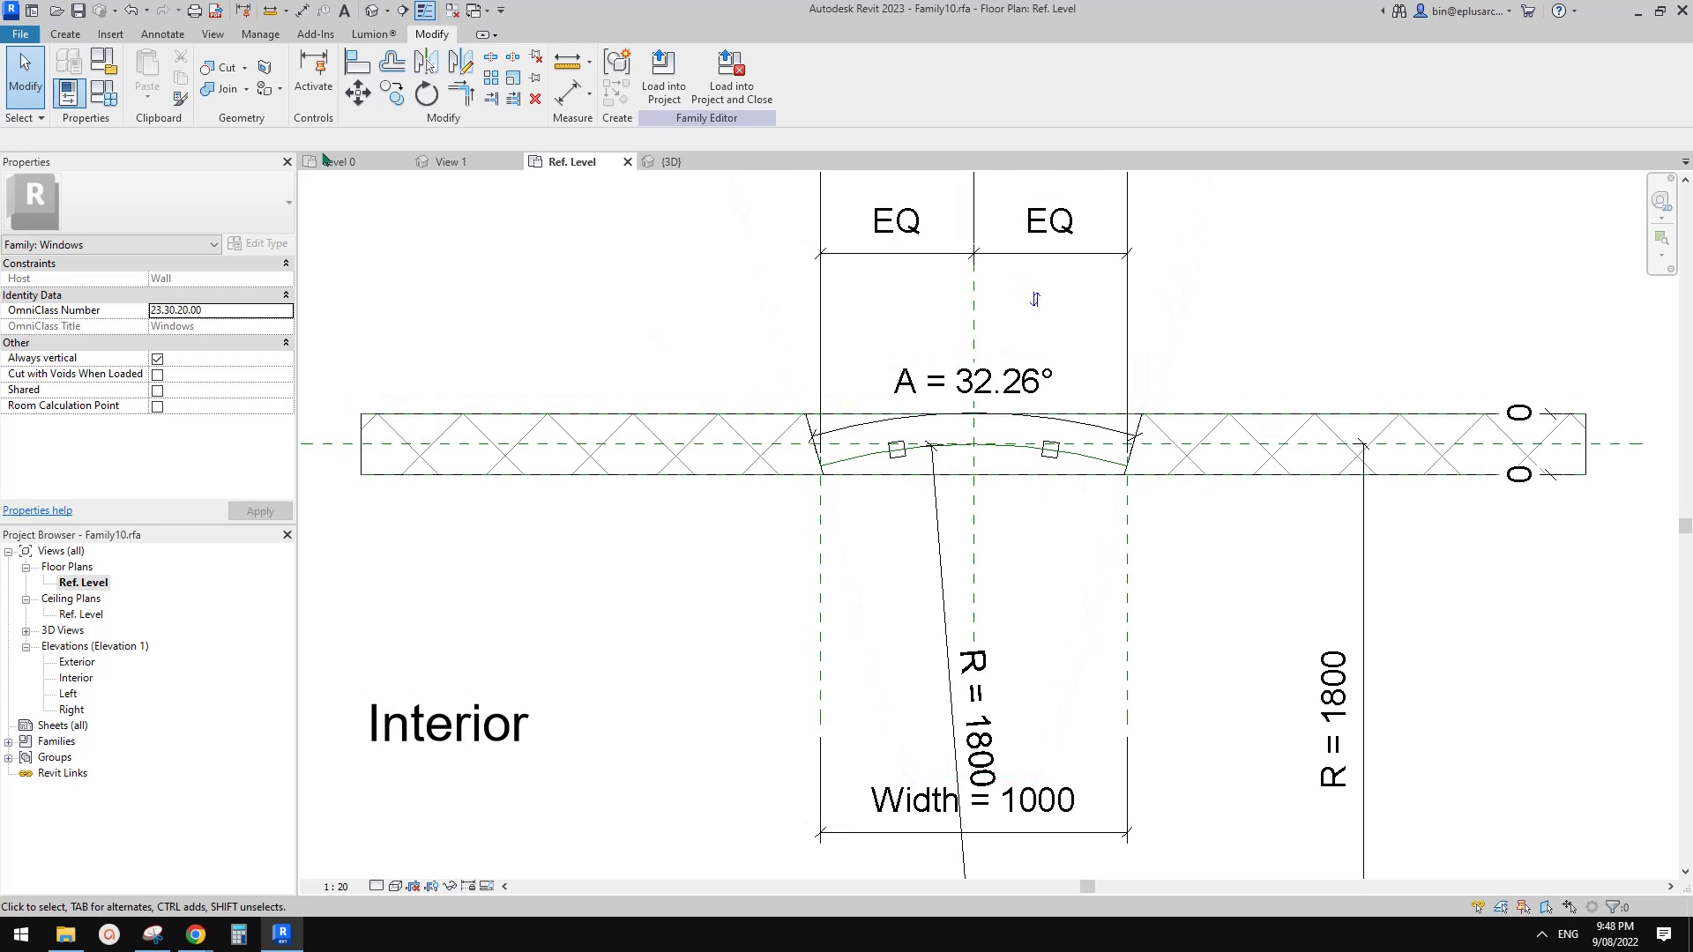
Set chord width parameter C to 1200 in the family types and apply the change
click(110, 103)
drag(680, 278, 527, 208)
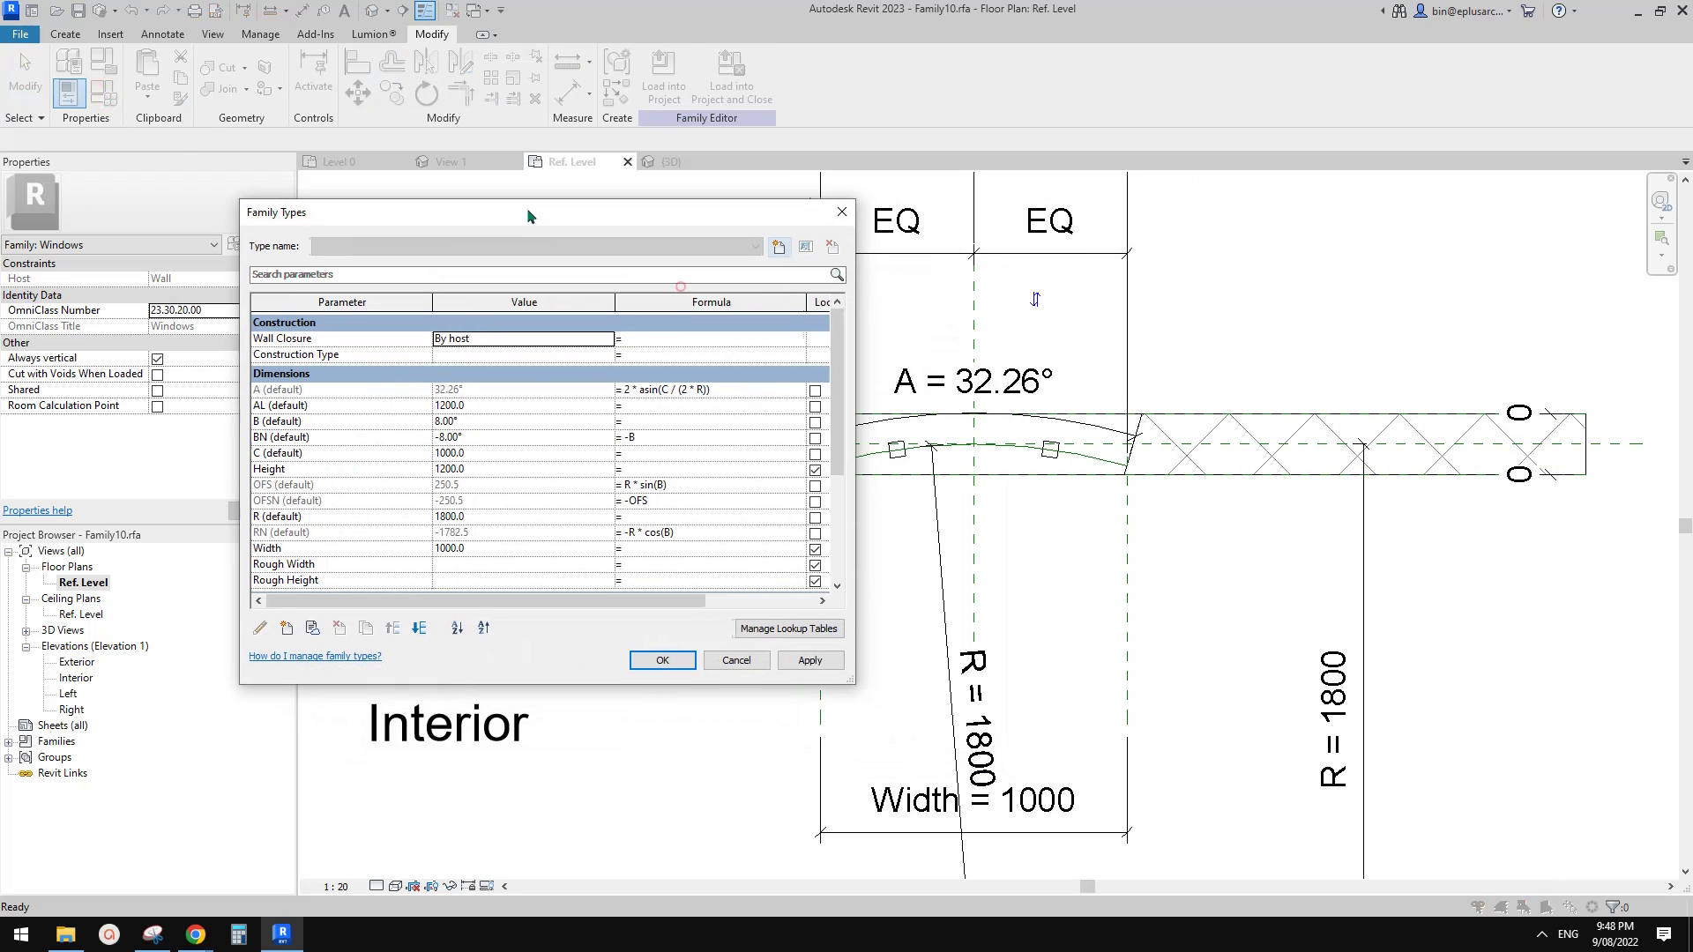
click(482, 547)
text(12)
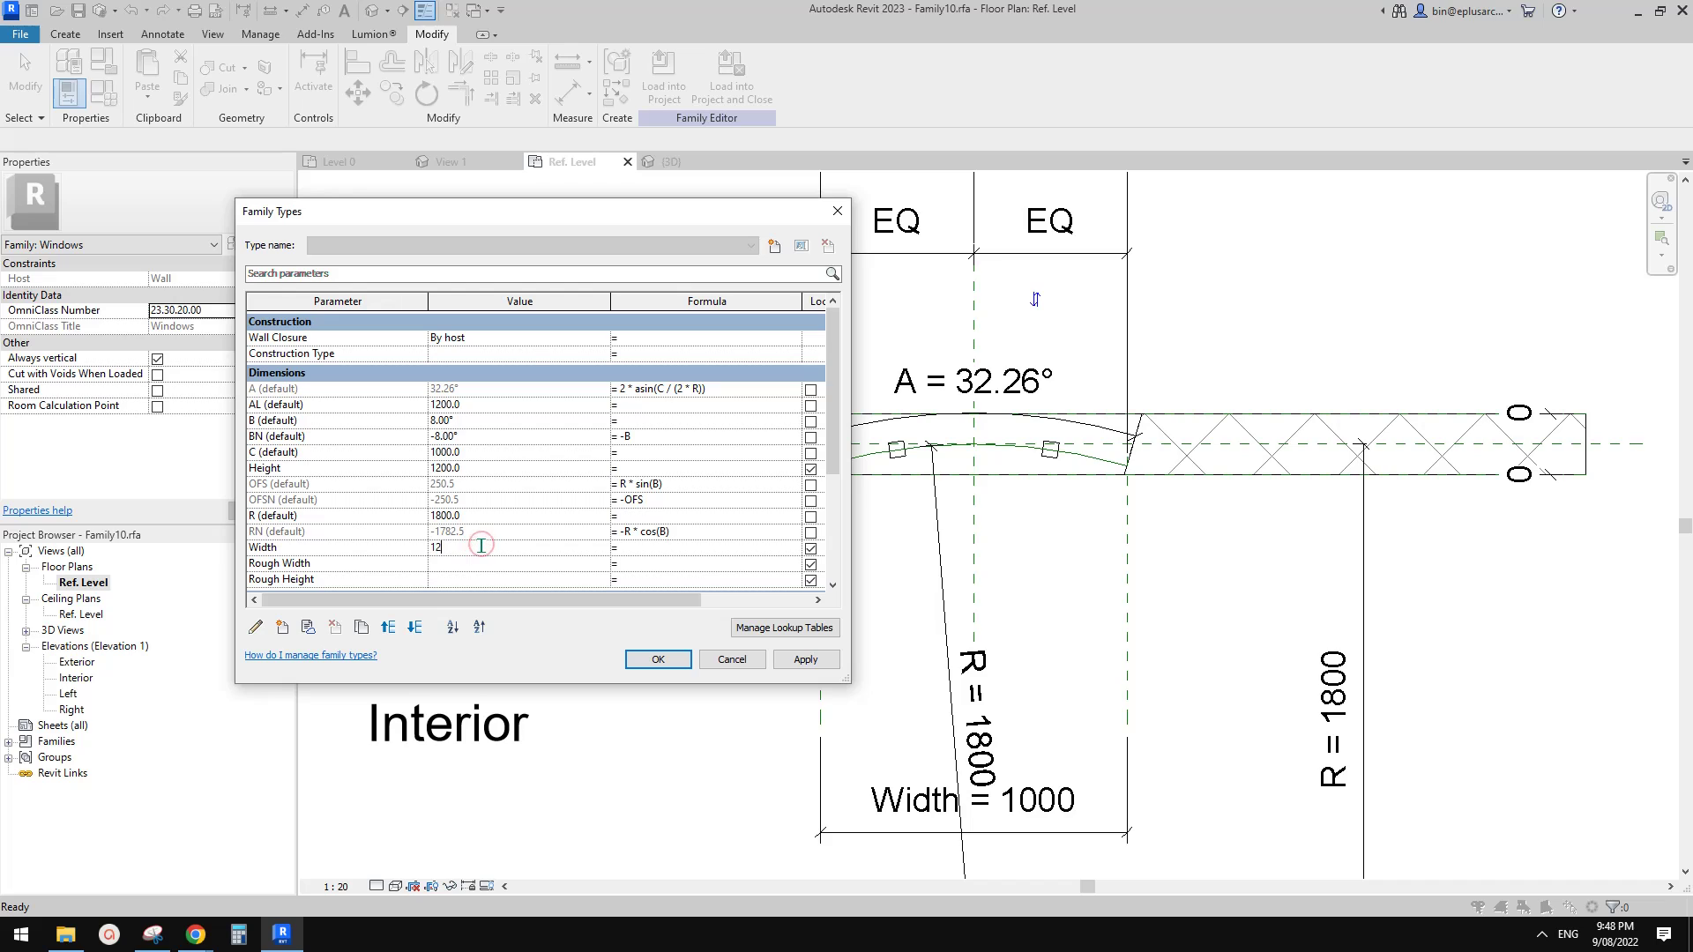
key(Escape)
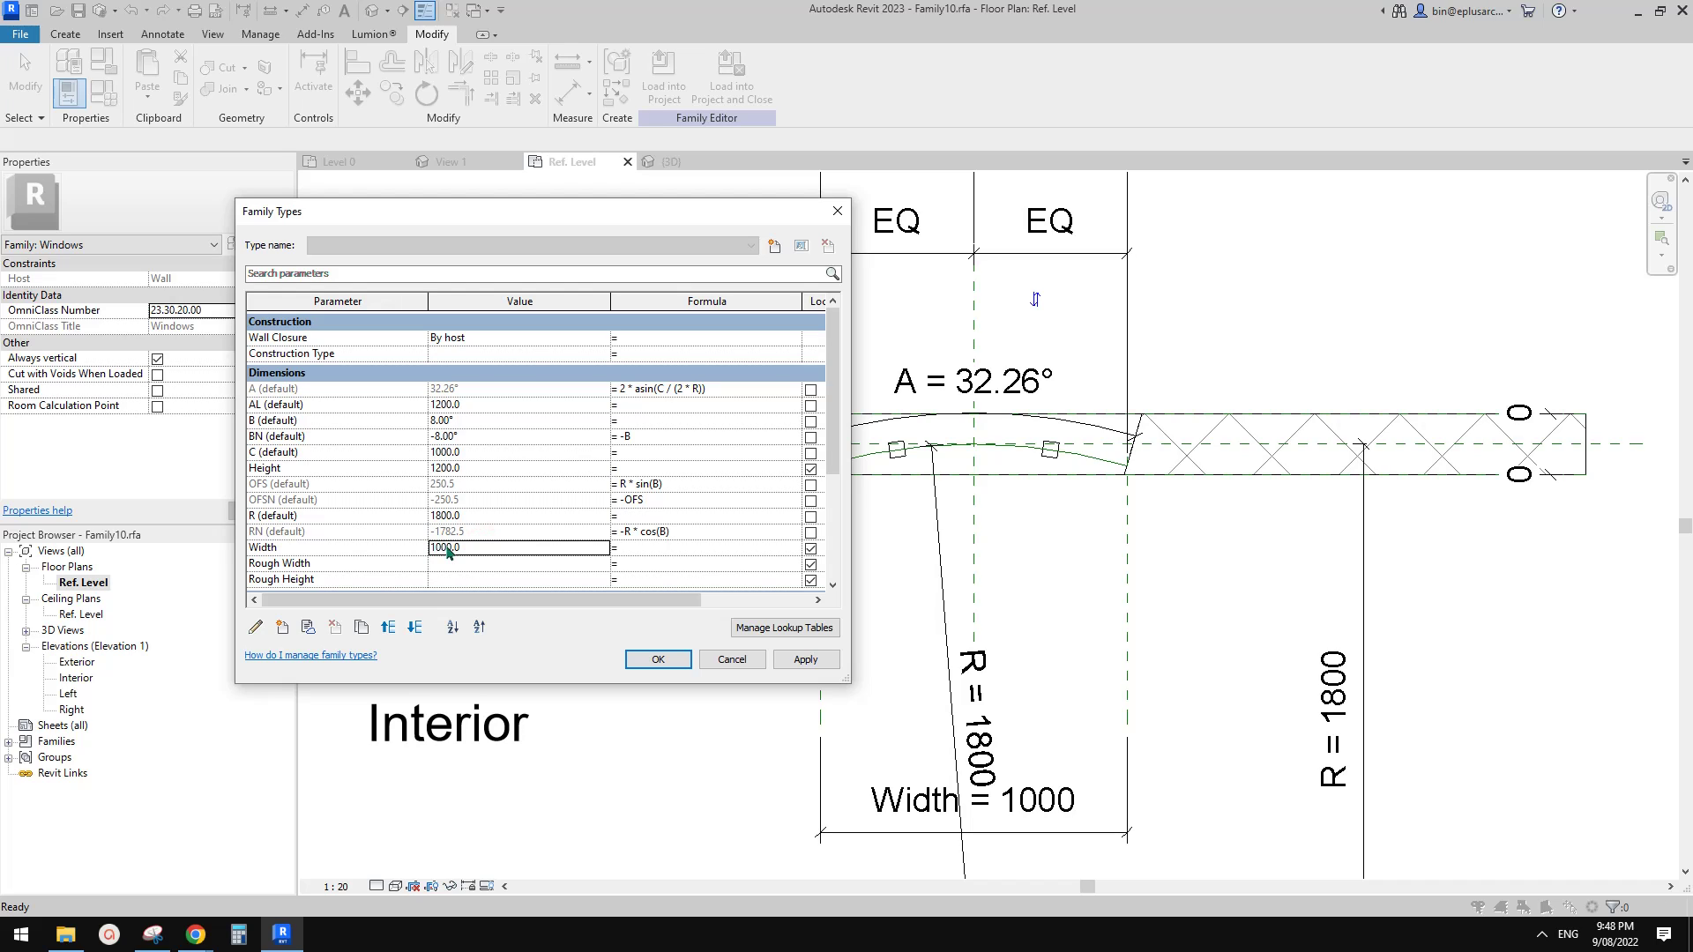
click(447, 455)
text(1200)
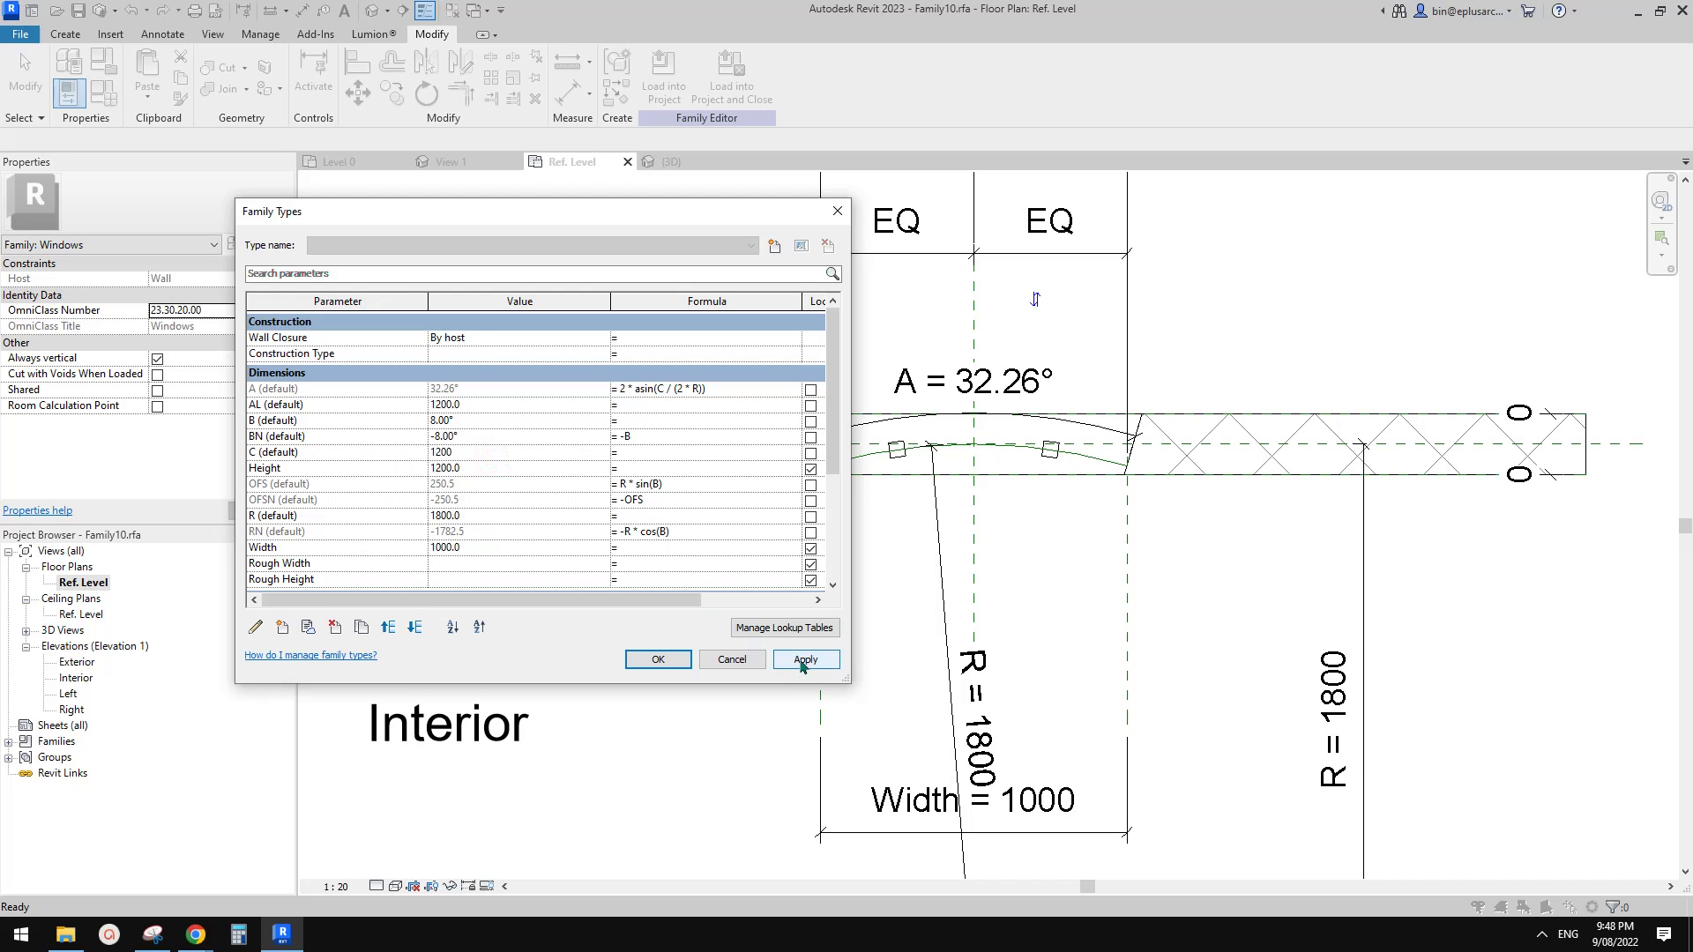
click(804, 662)
click(658, 660)
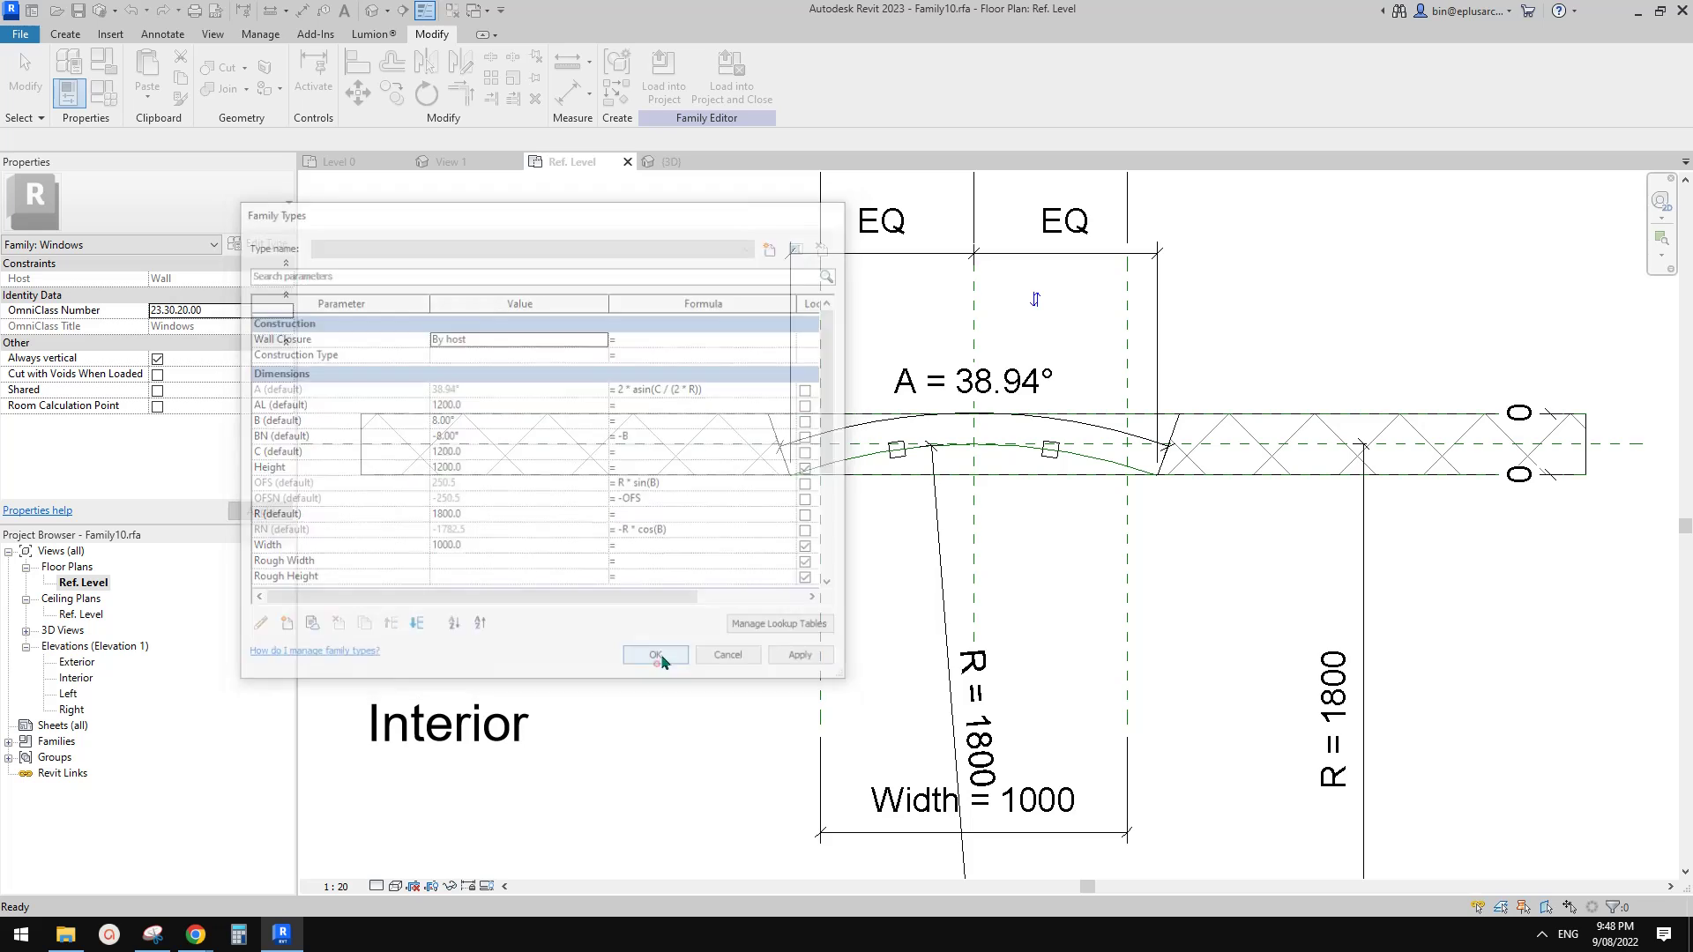
Examine the curved reference line's endpoints and compare them with the extents of the Width dimension
scroll(847, 467, up, 2)
click(772, 477)
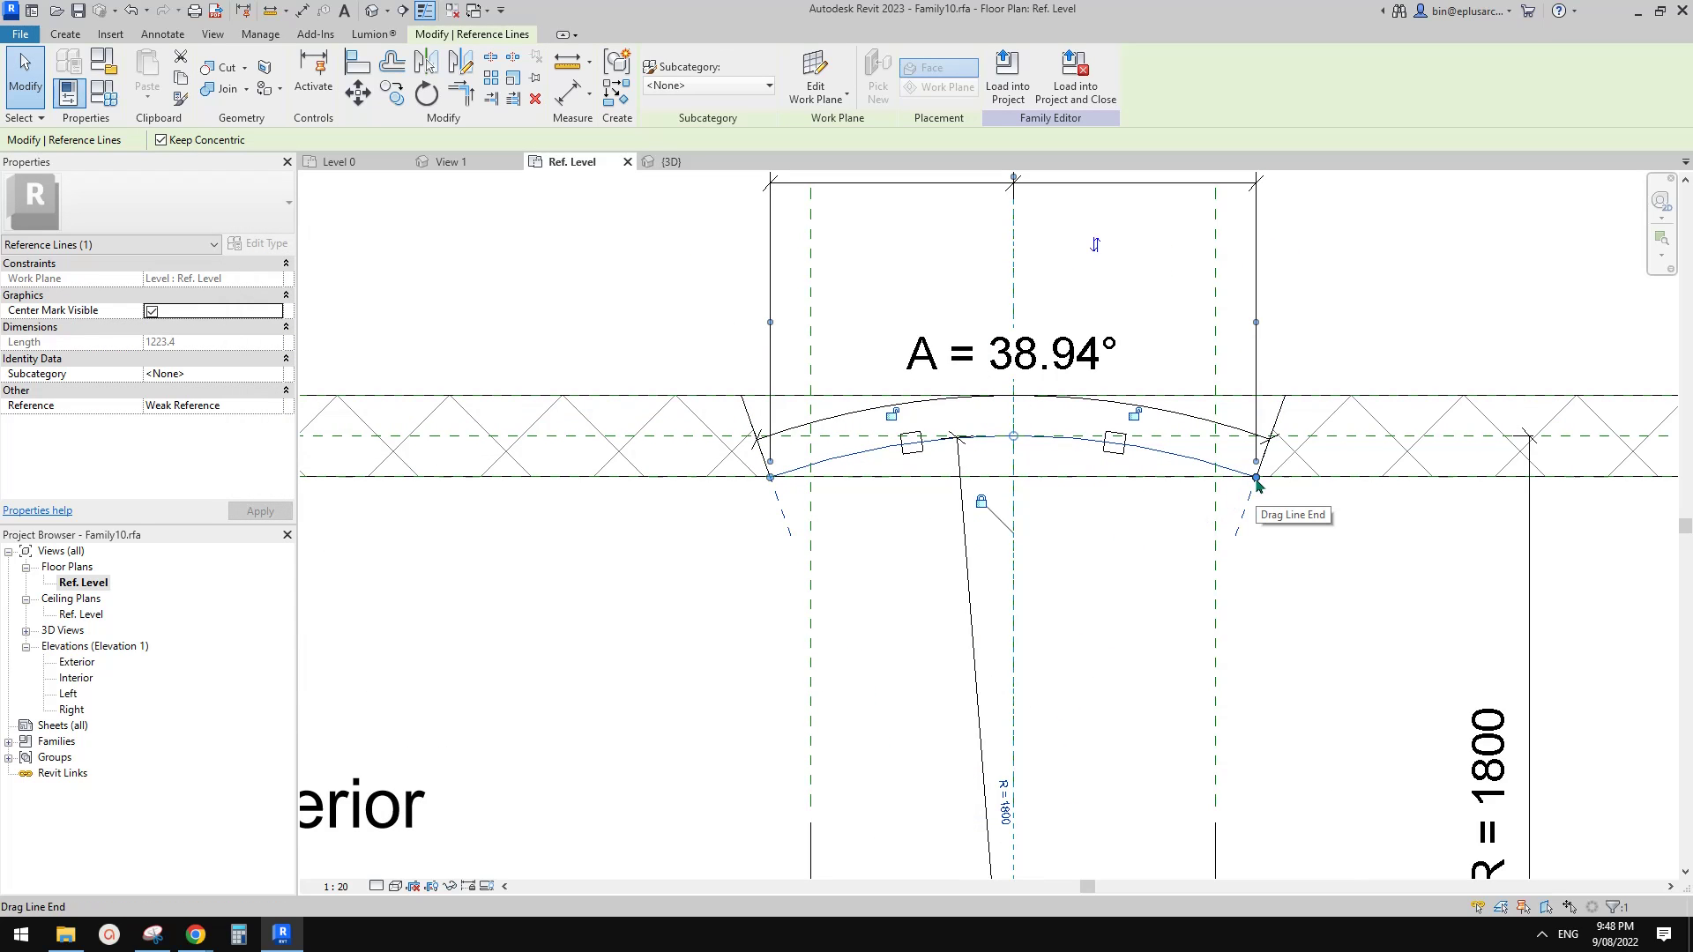
scroll(1256, 482, down, 2)
middle_drag(893, 542, 895, 326)
scroll(899, 473, up, 3)
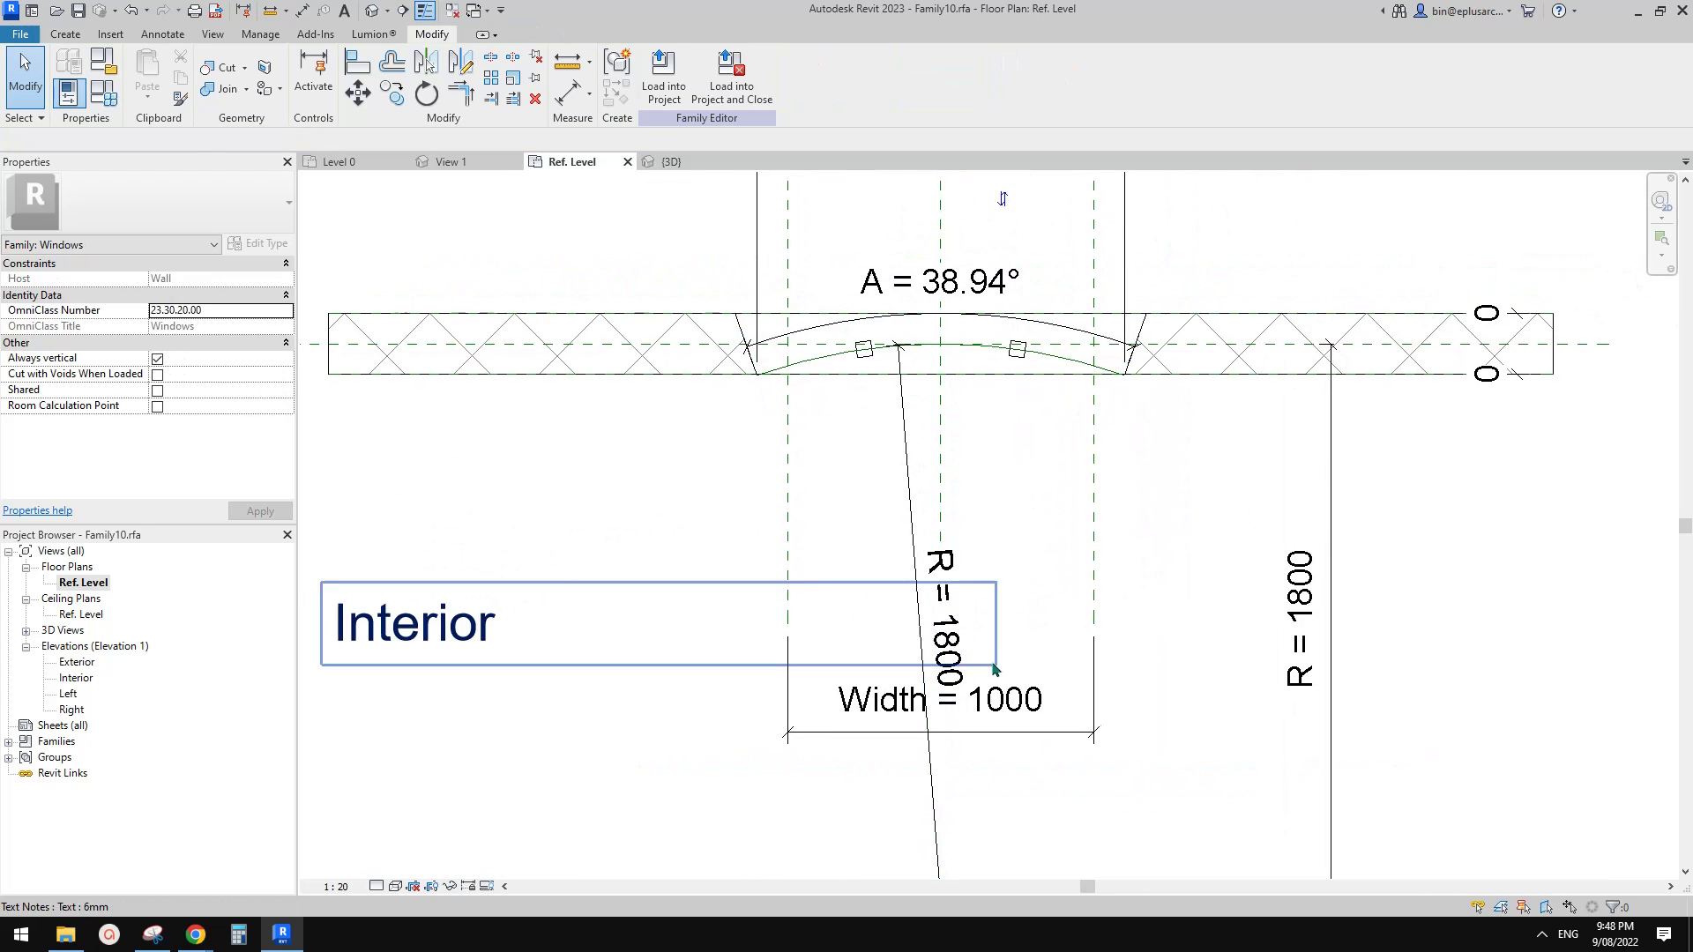
click(1010, 705)
scroll(1010, 705, down, 1)
key(Escape)
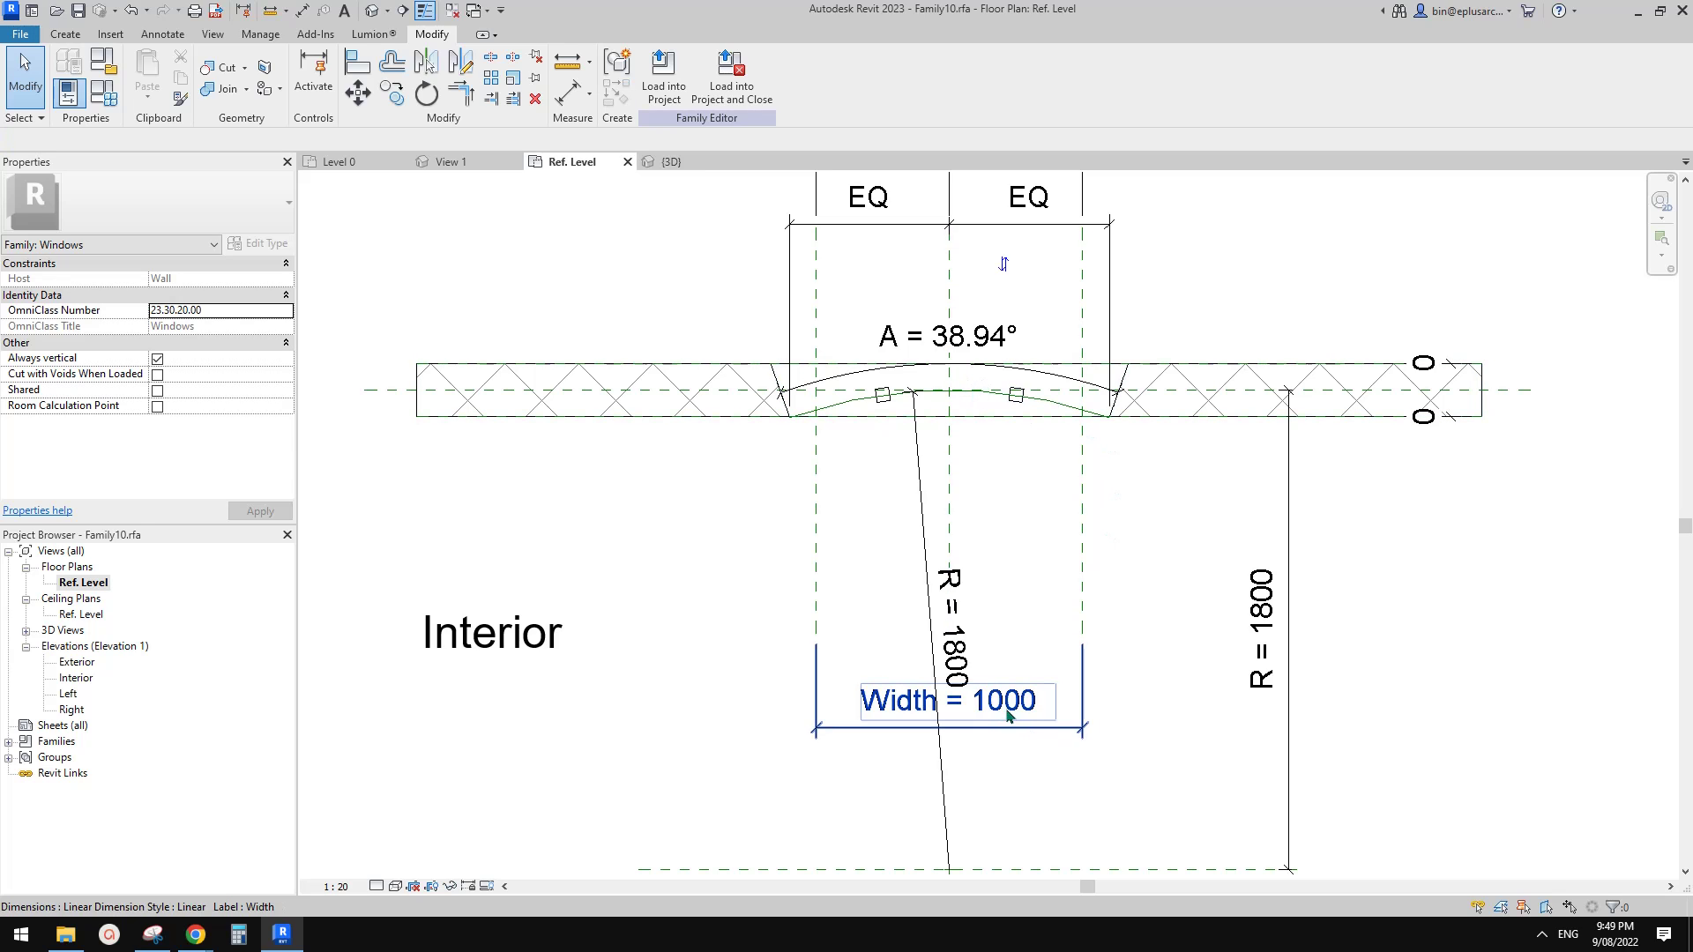
Try to drive the built-in Width parameter with the formula C, then cancel the family type changes
click(103, 93)
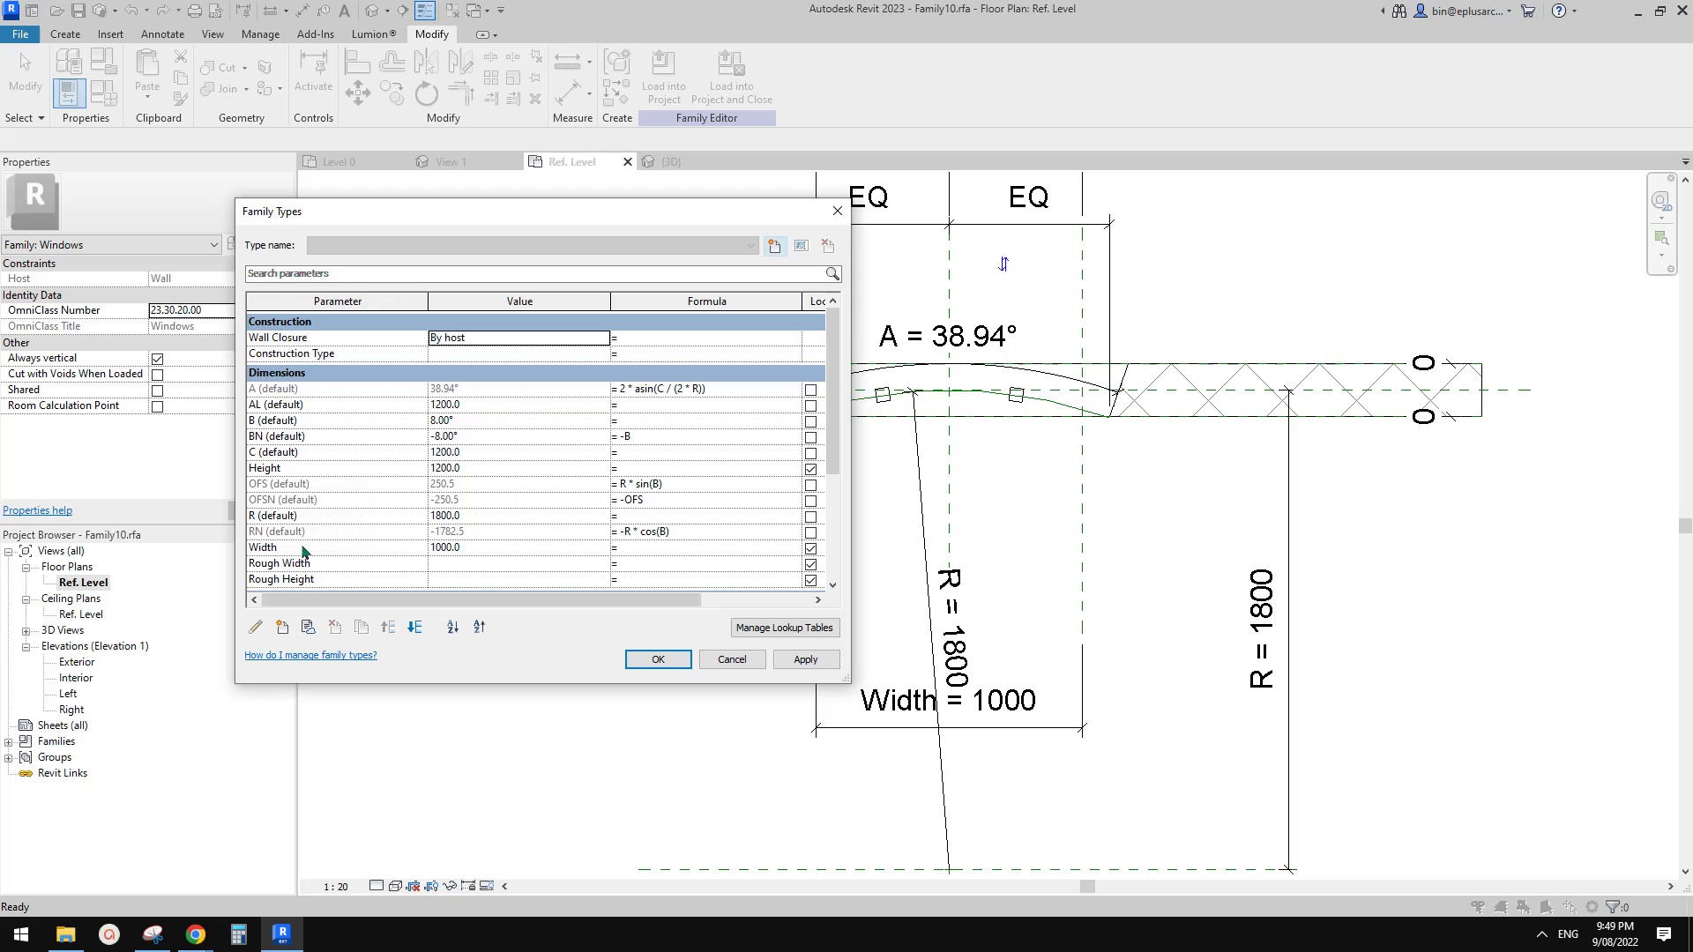
click(652, 549)
click(652, 551)
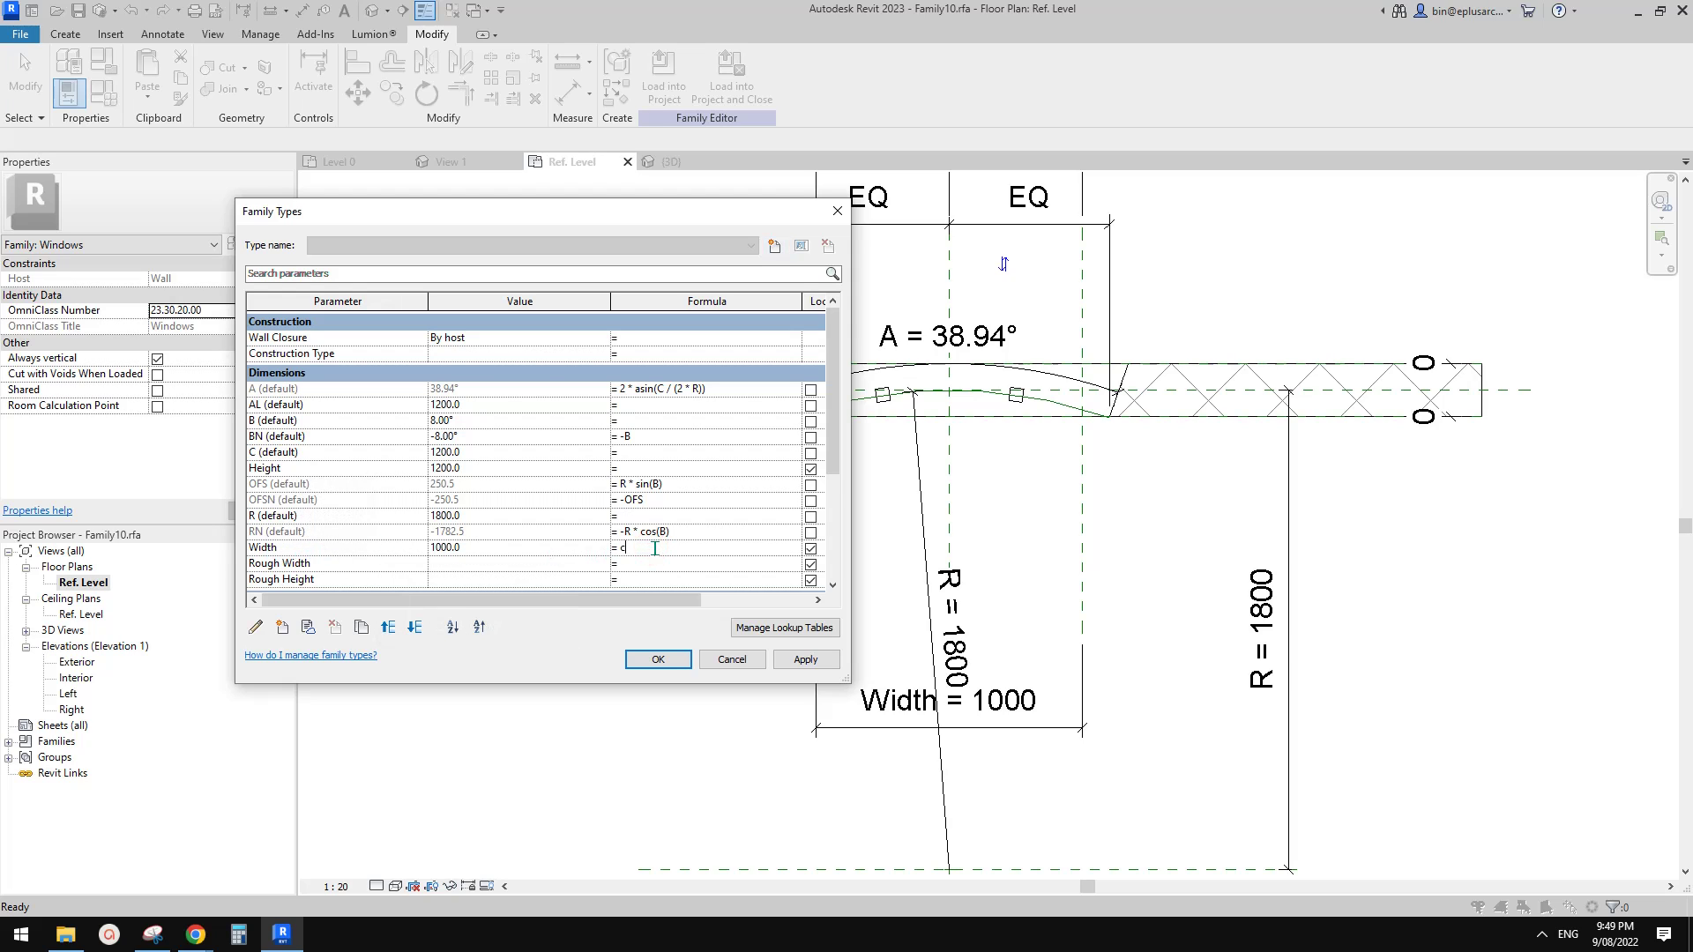
text(C)
click(805, 659)
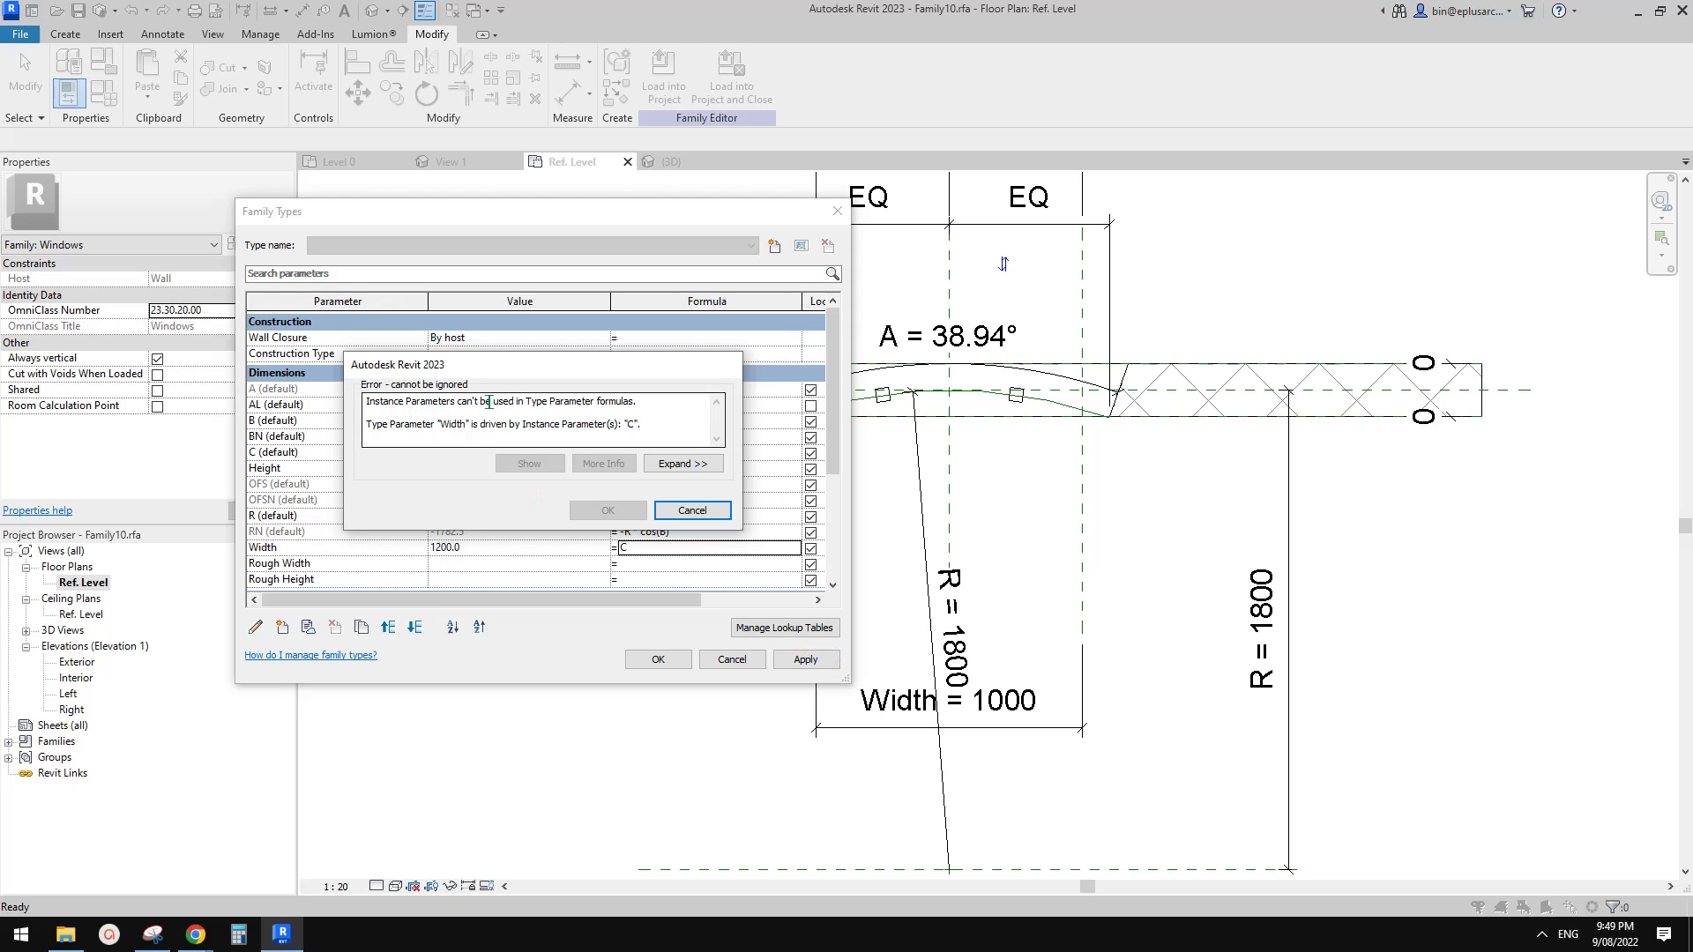
click(713, 506)
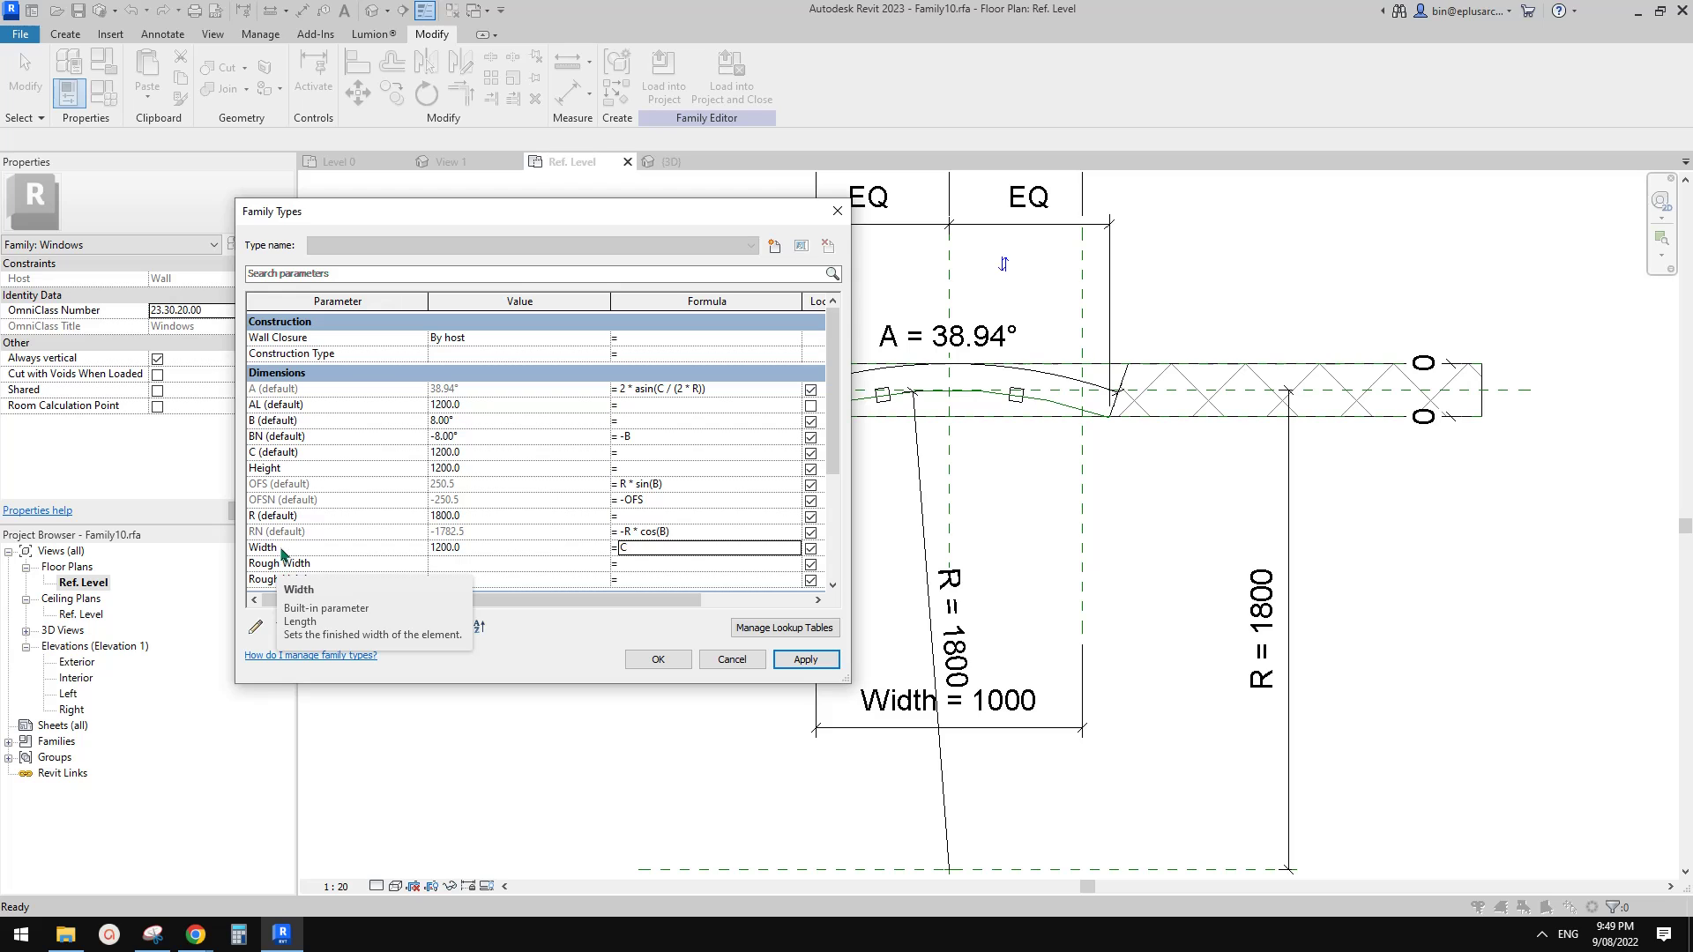
click(733, 660)
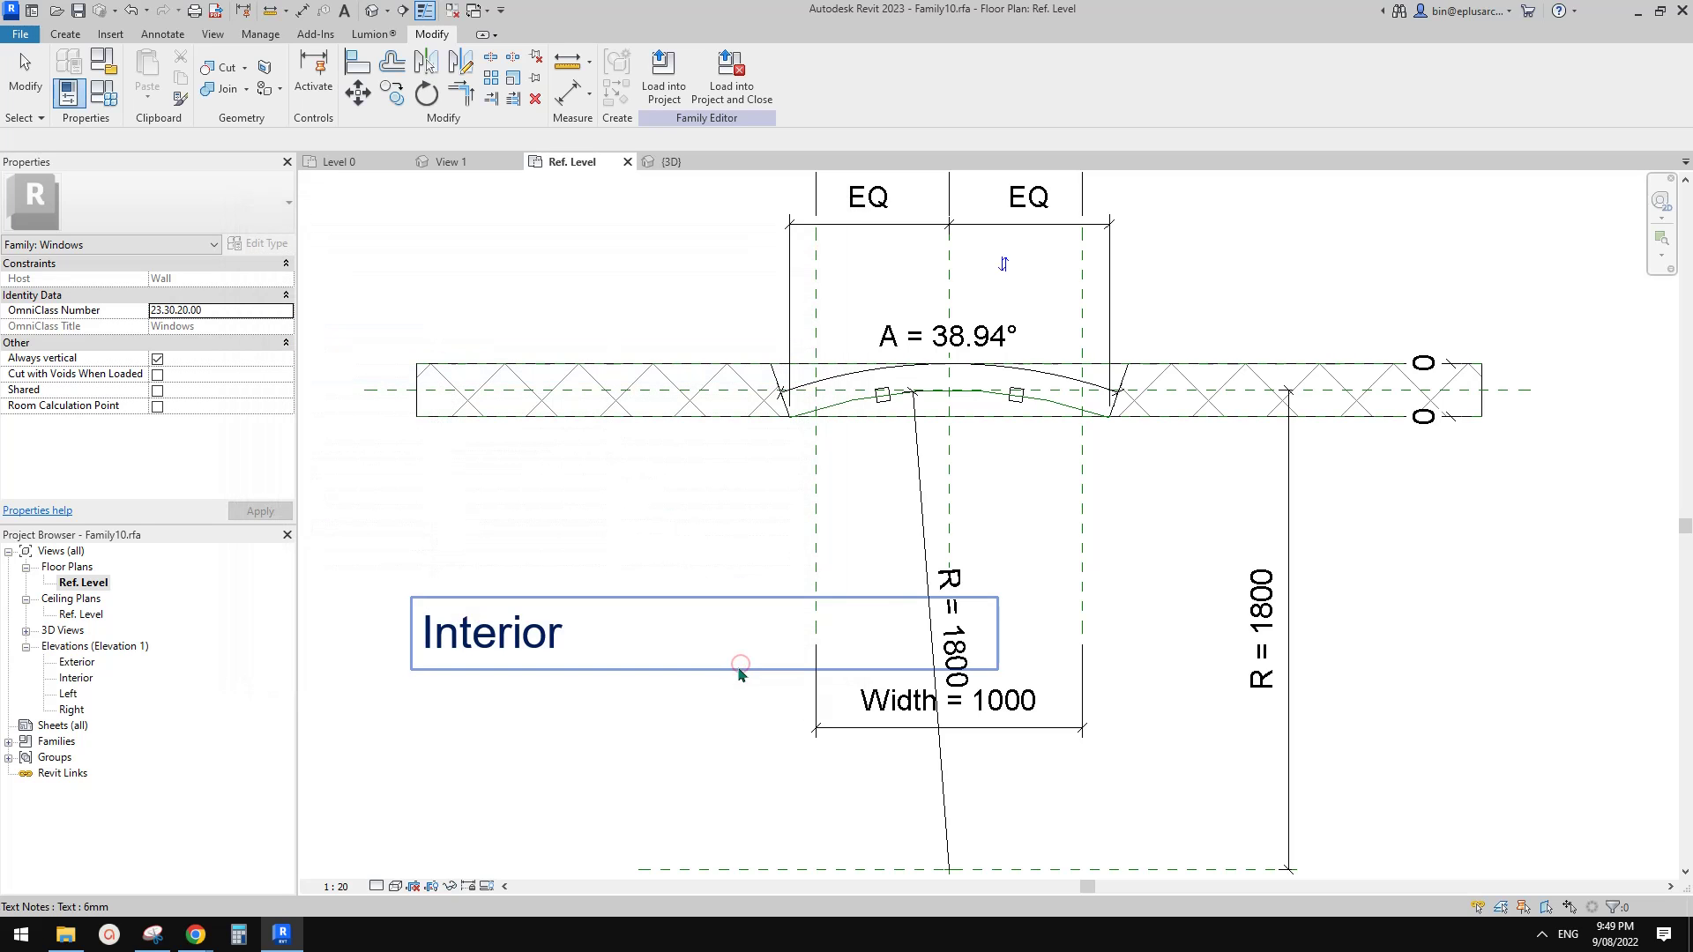
Open the parameter properties of Width from the family types to inspect its type or instance setting
scroll(703, 631, down, 1)
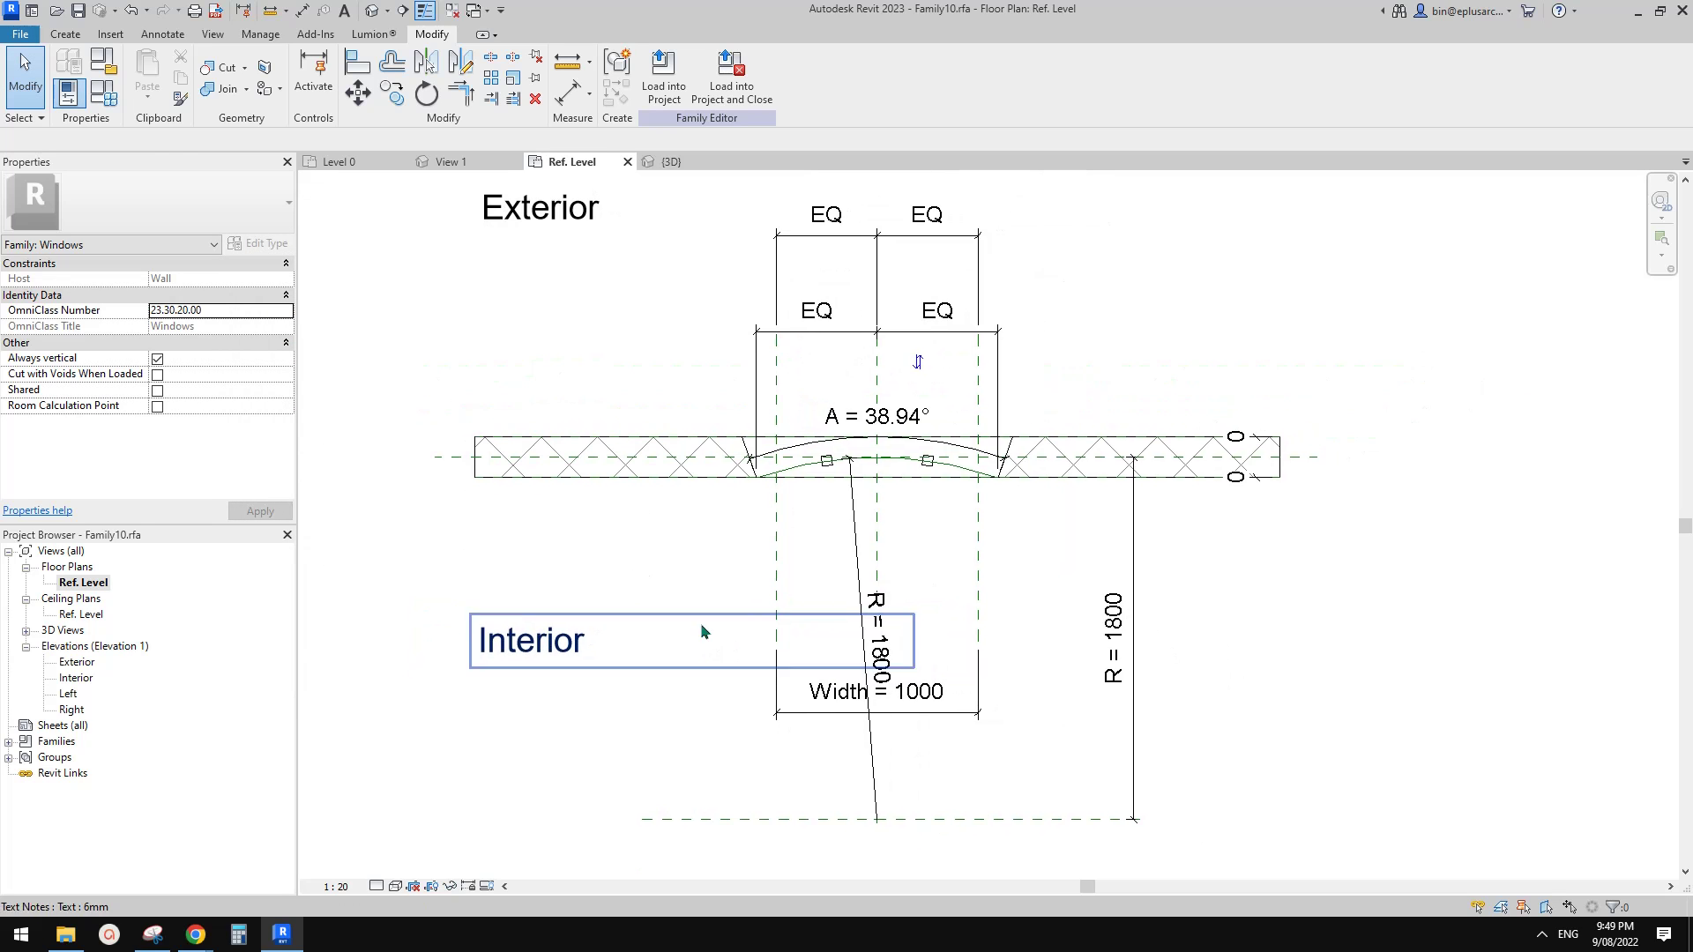
click(103, 92)
drag(426, 218, 342, 197)
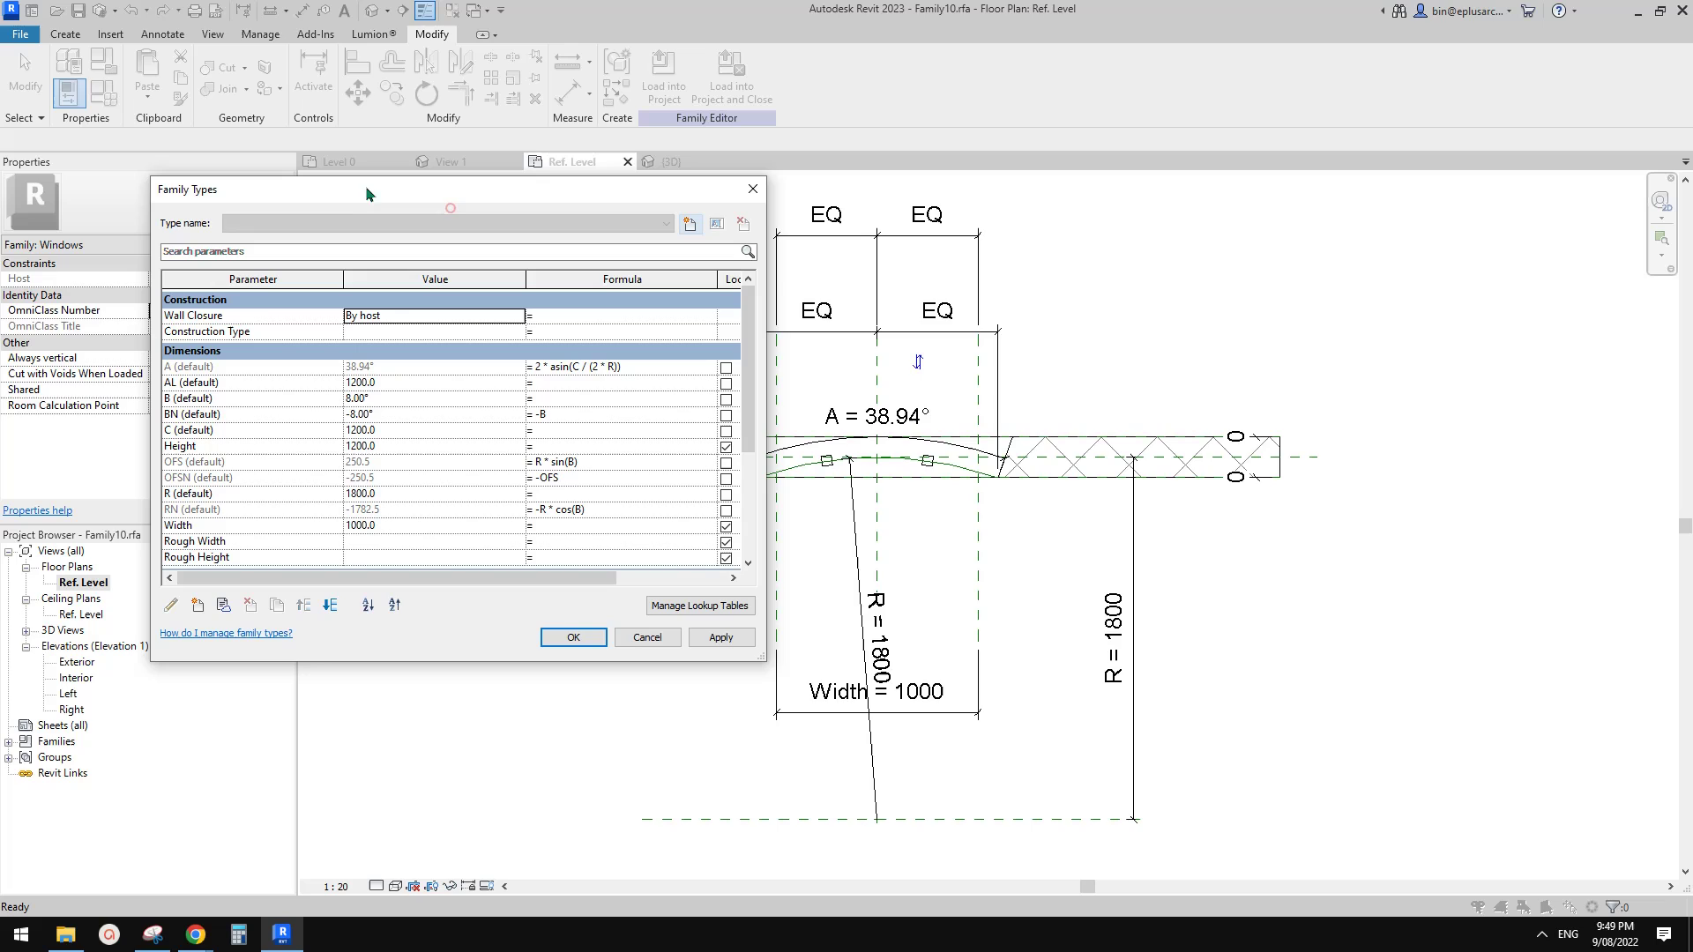
click(224, 526)
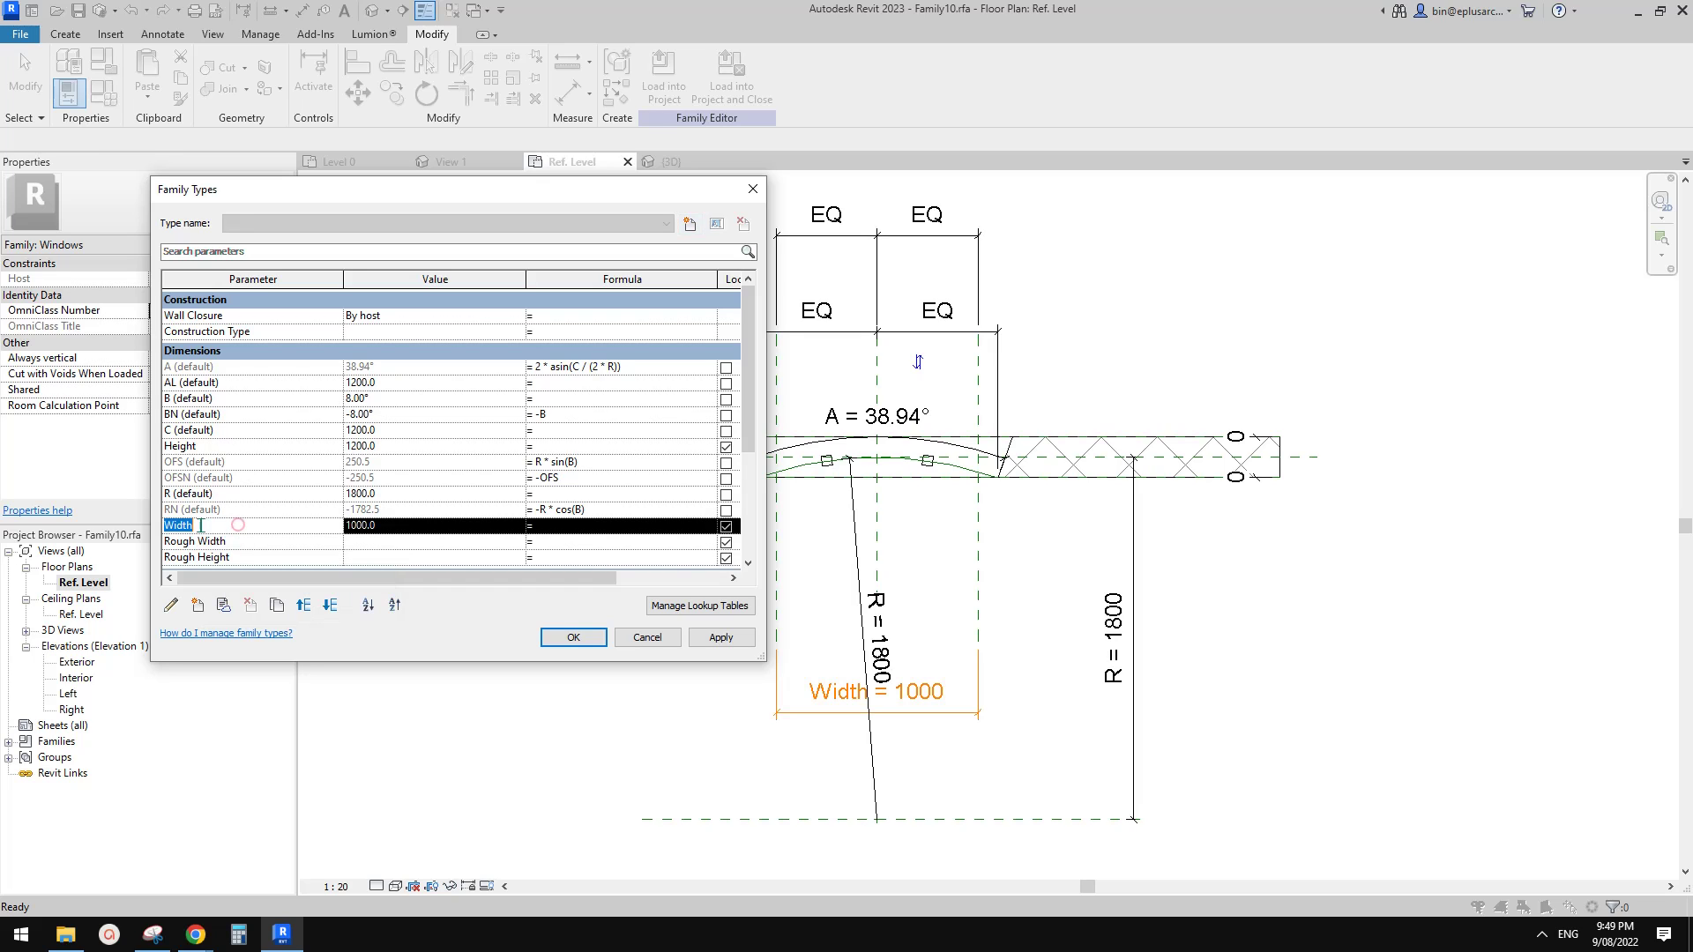
click(171, 604)
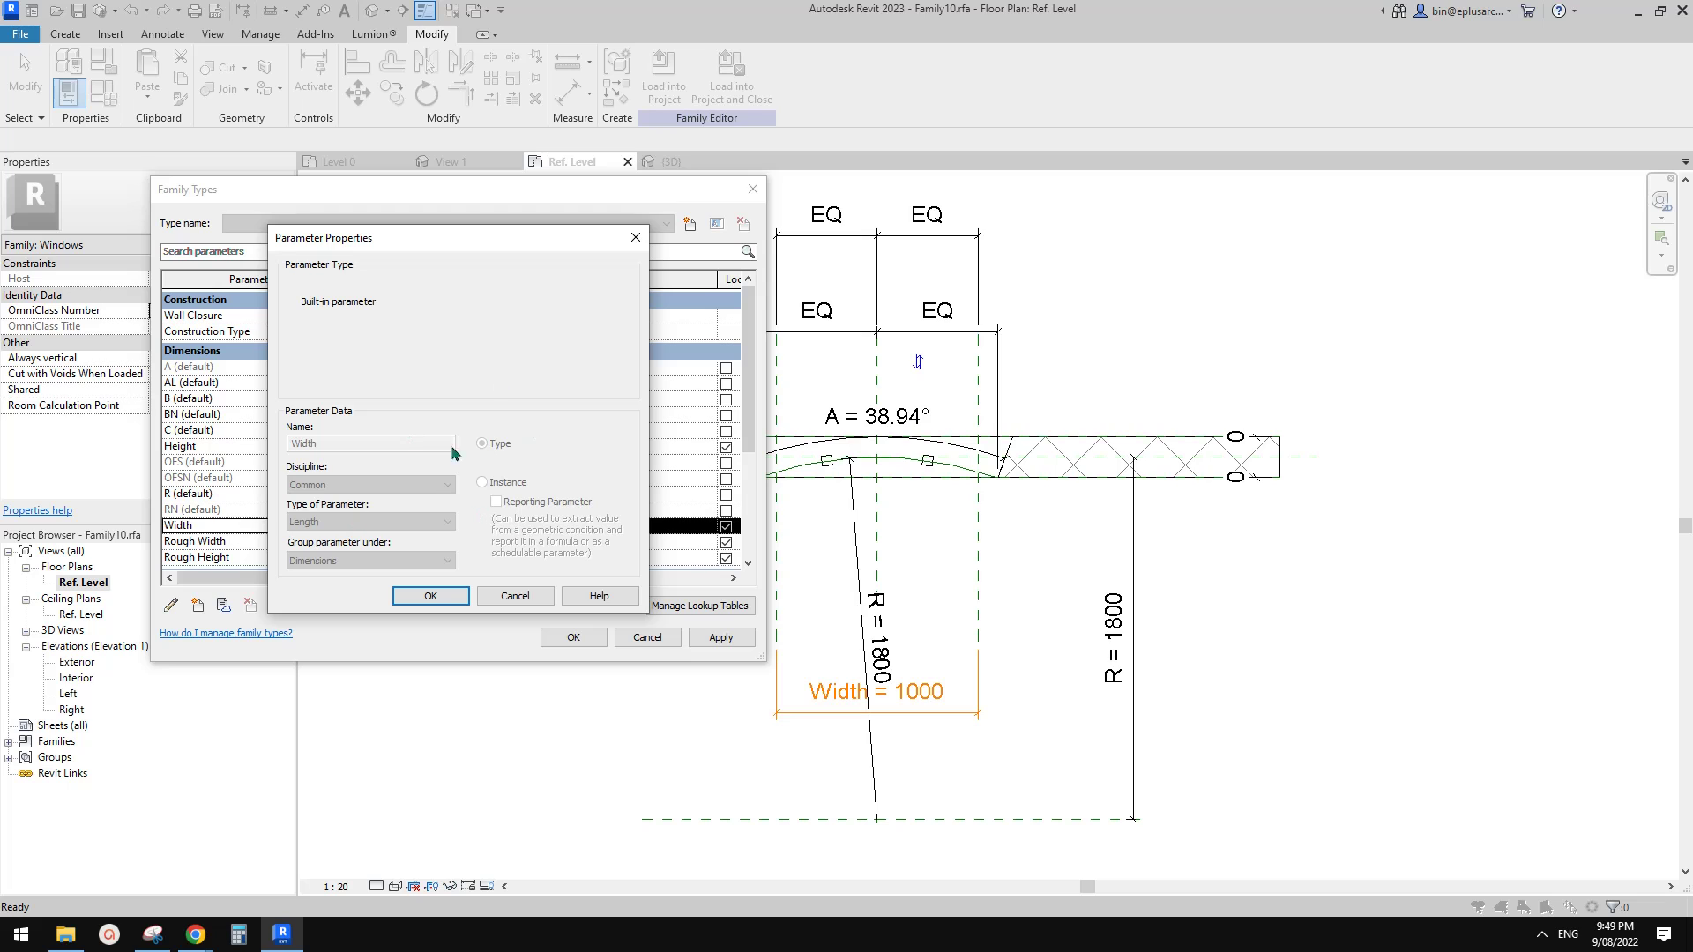
Close the parameter properties and family types without changes, and make the Width dimension's label an instance parameter
click(534, 599)
click(647, 637)
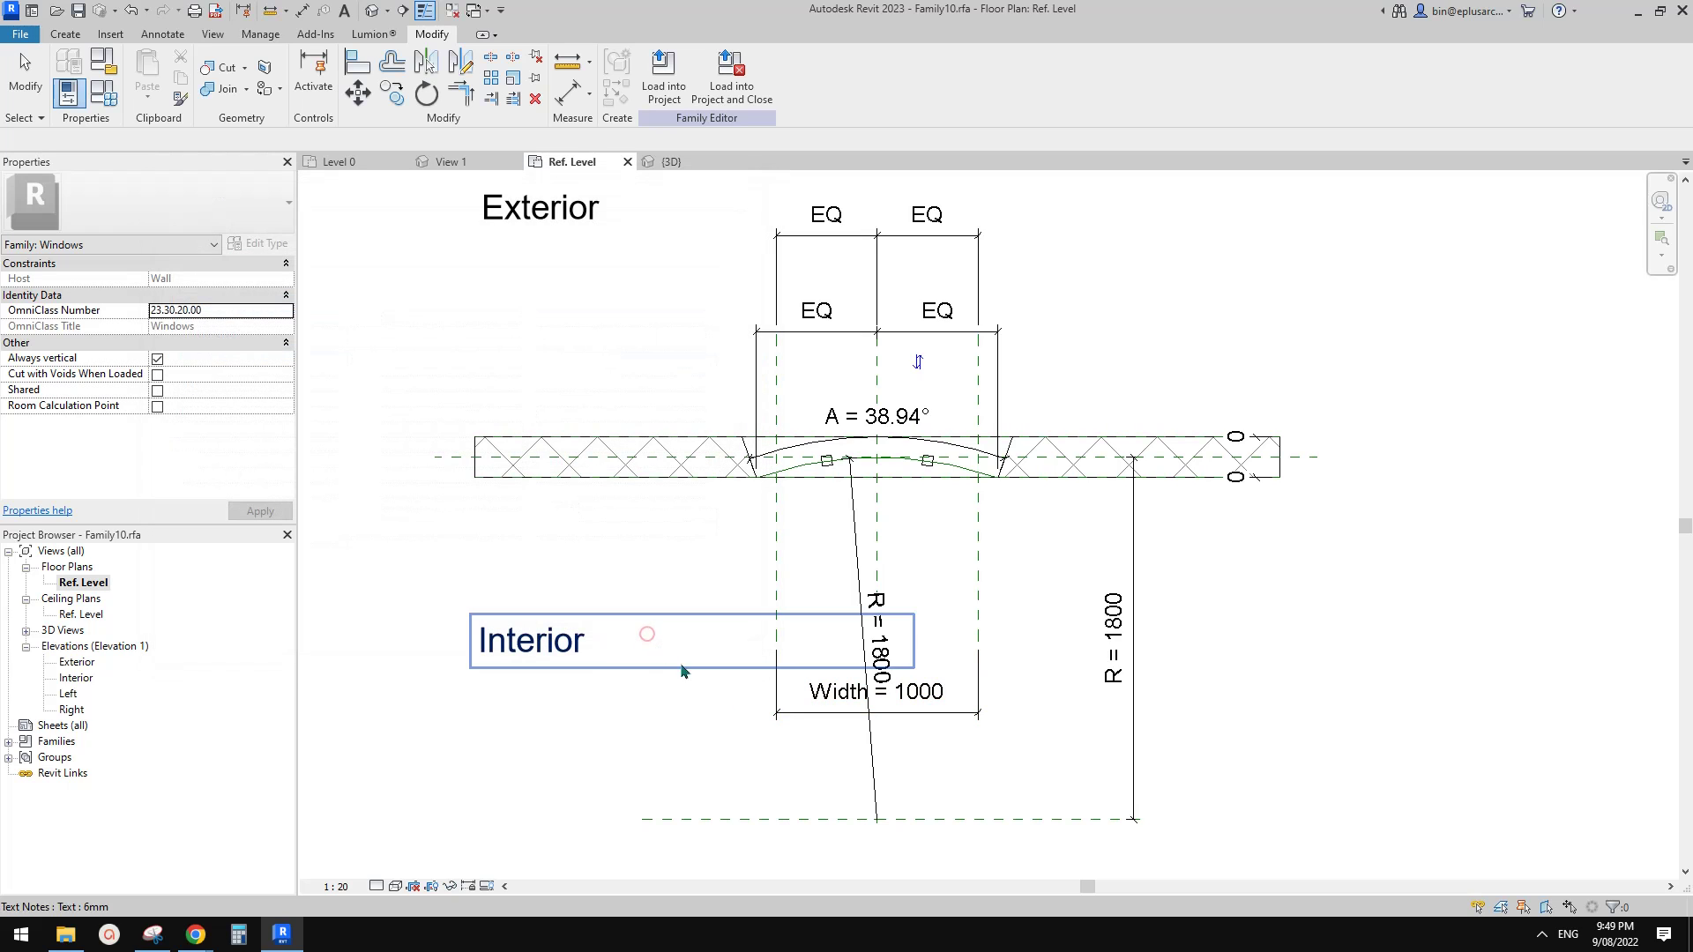
click(809, 709)
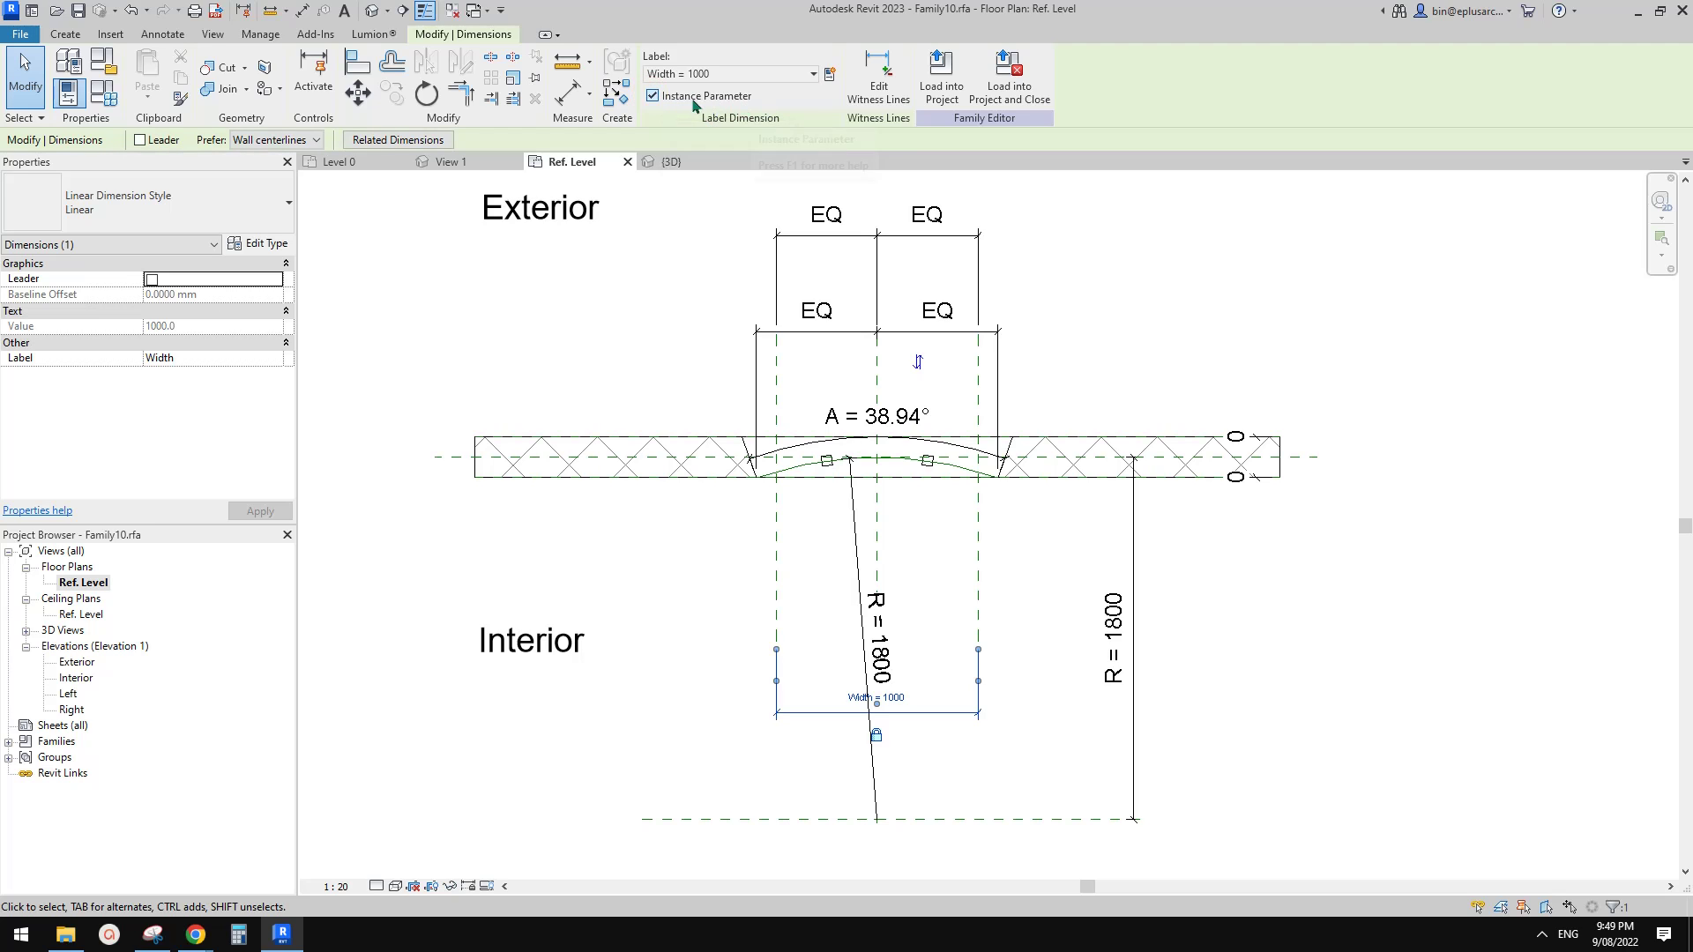
Drive the Width parameter with the formula C in the family types and apply it to the plan
click(104, 92)
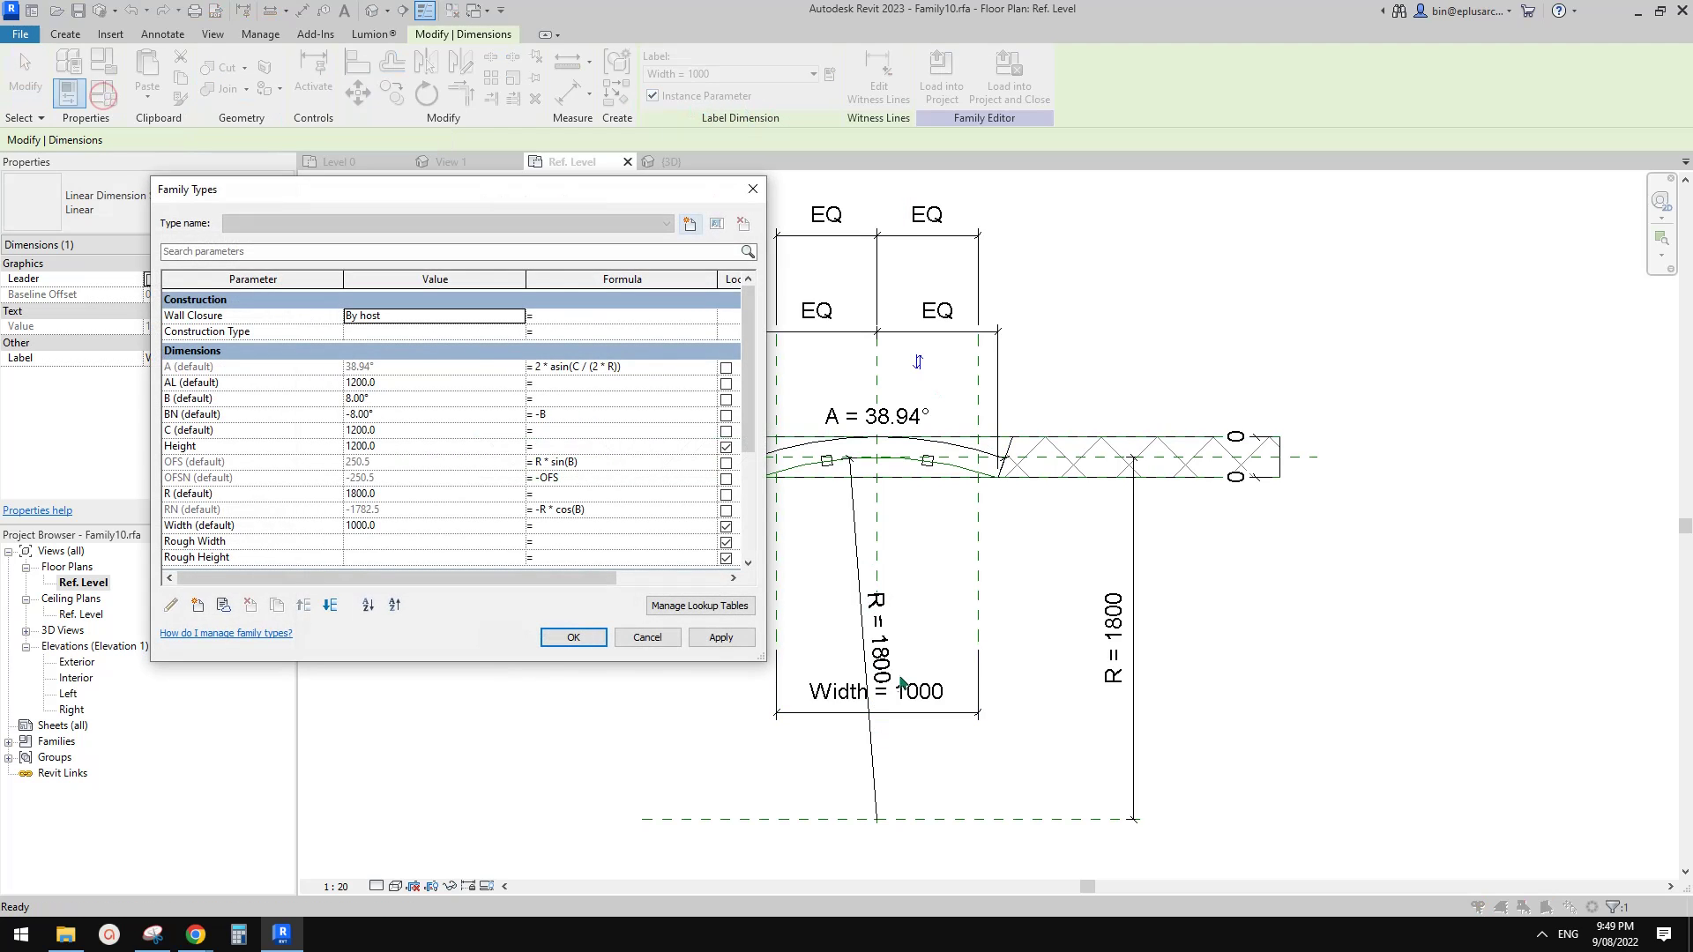
click(554, 527)
text(C)
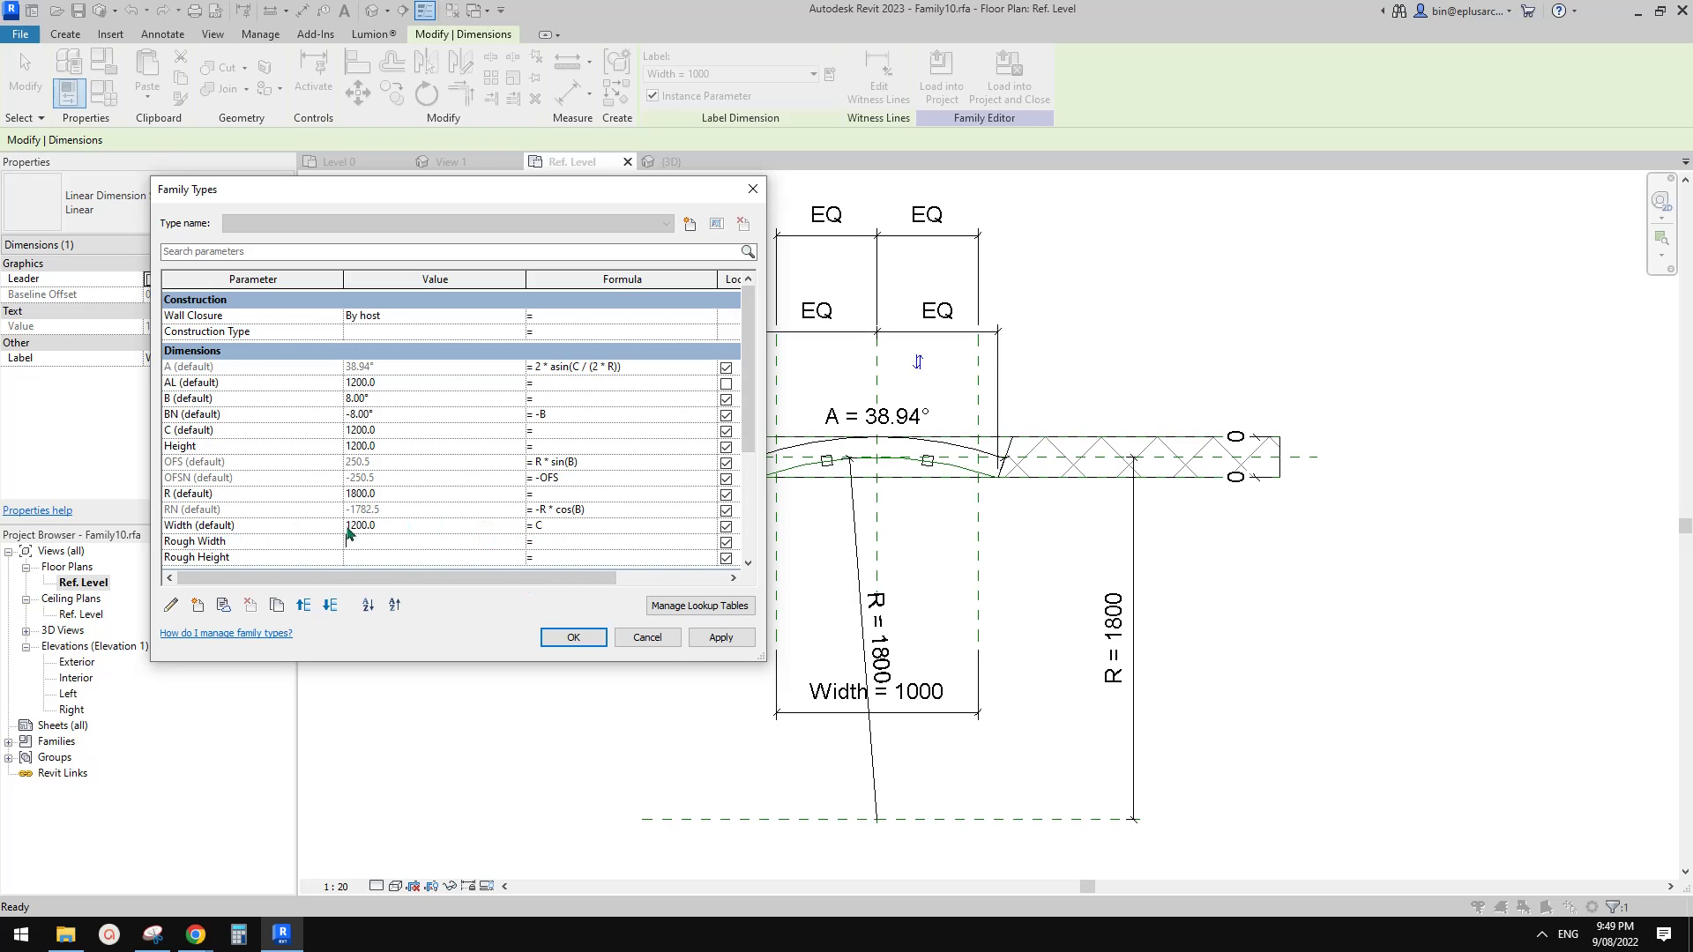
click(721, 637)
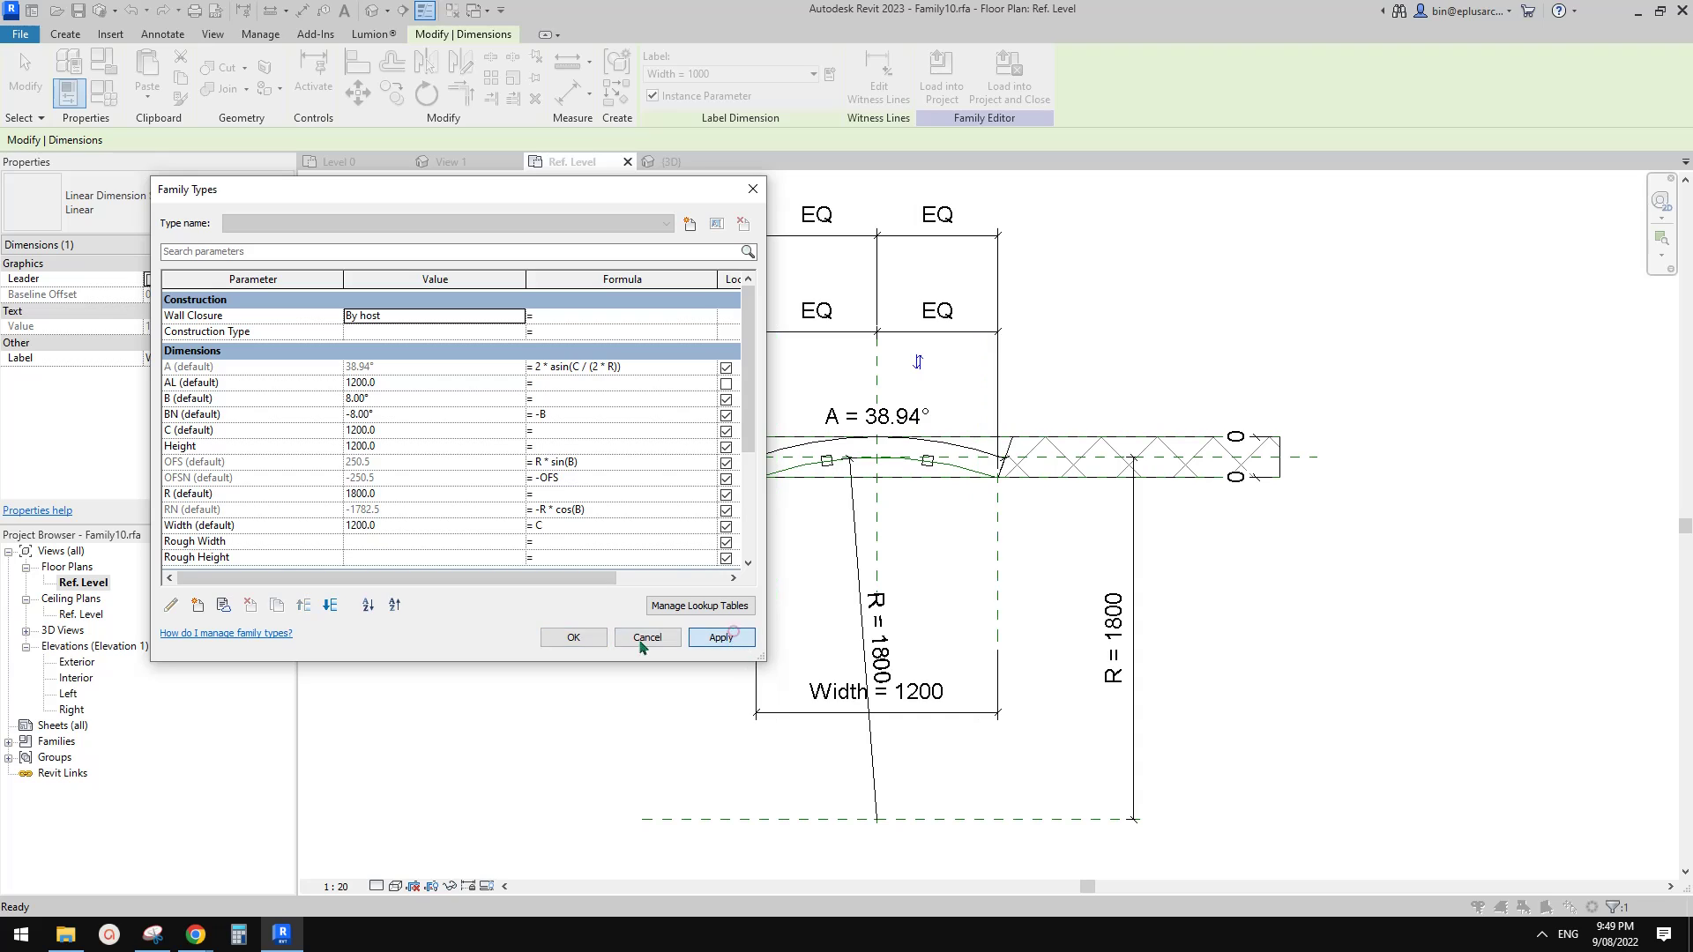
click(582, 640)
click(912, 707)
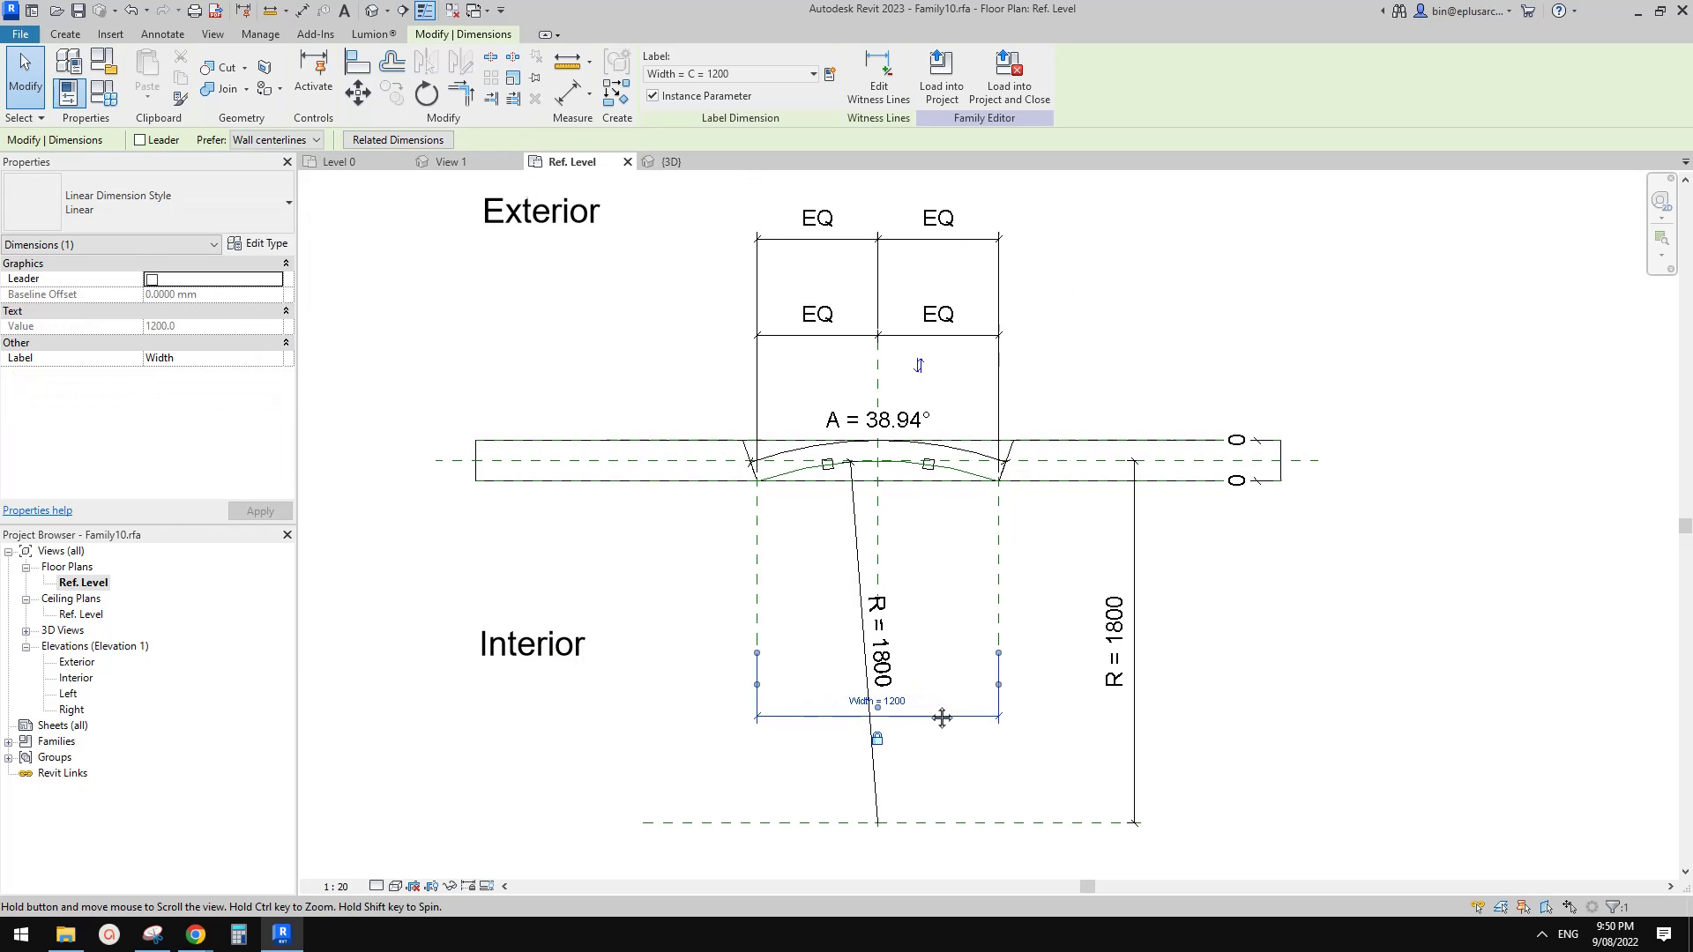
key(Escape)
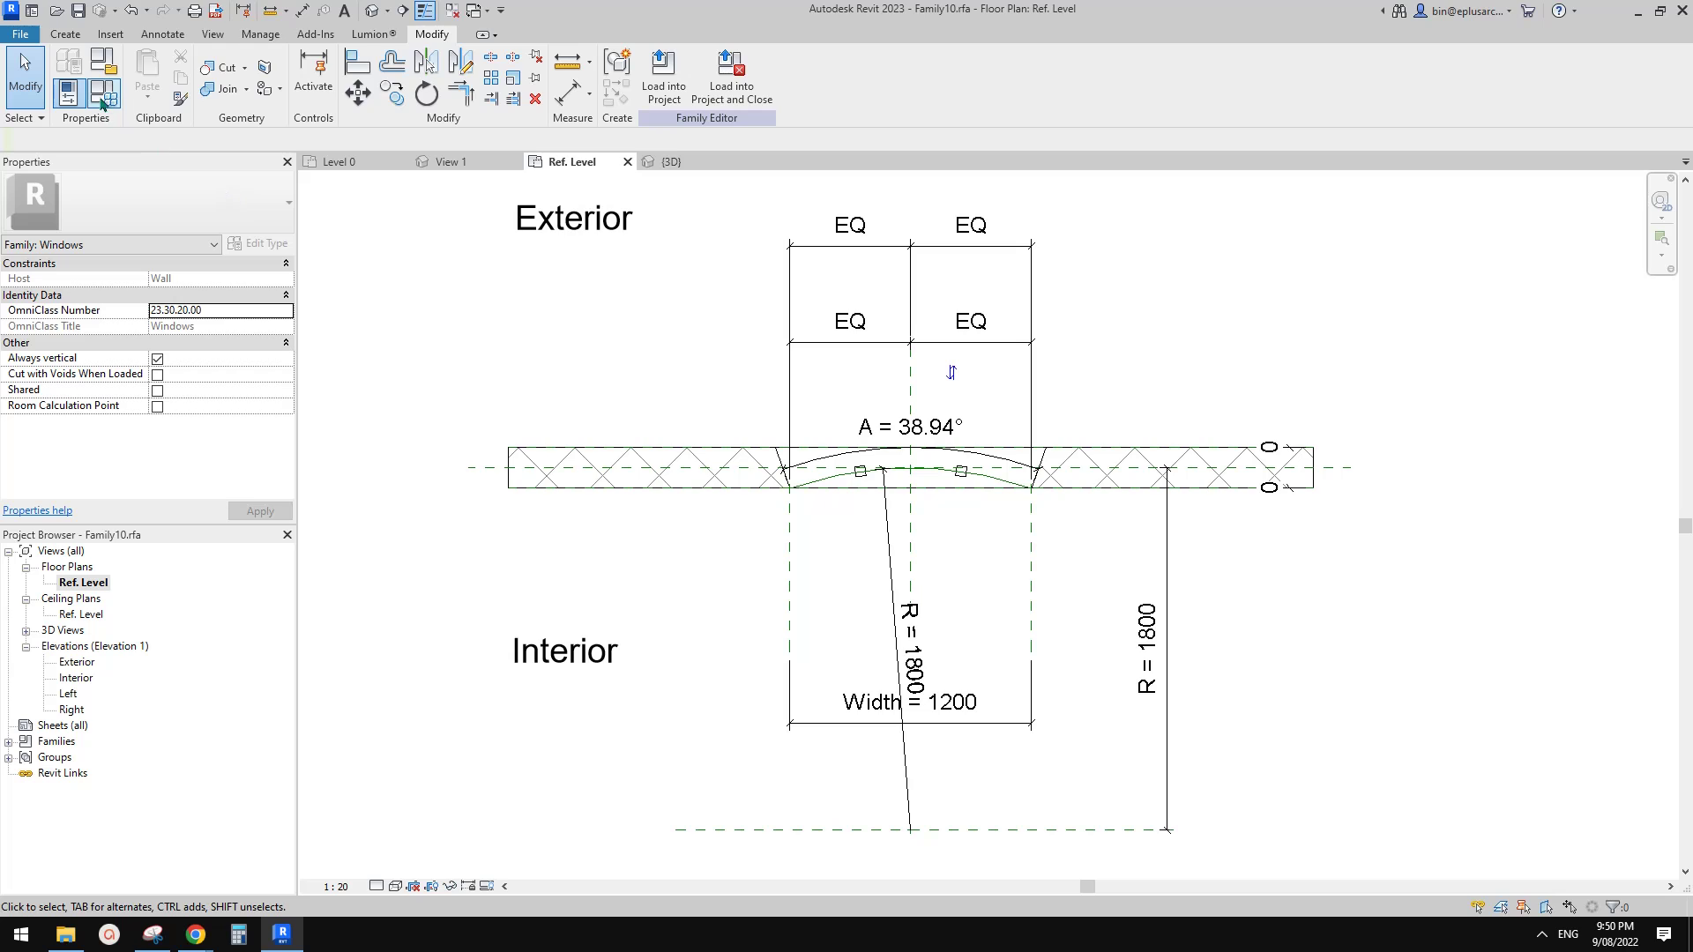
Set chord width parameter C to 1500 in the family types, apply it and accept the changes
click(104, 93)
click(415, 432)
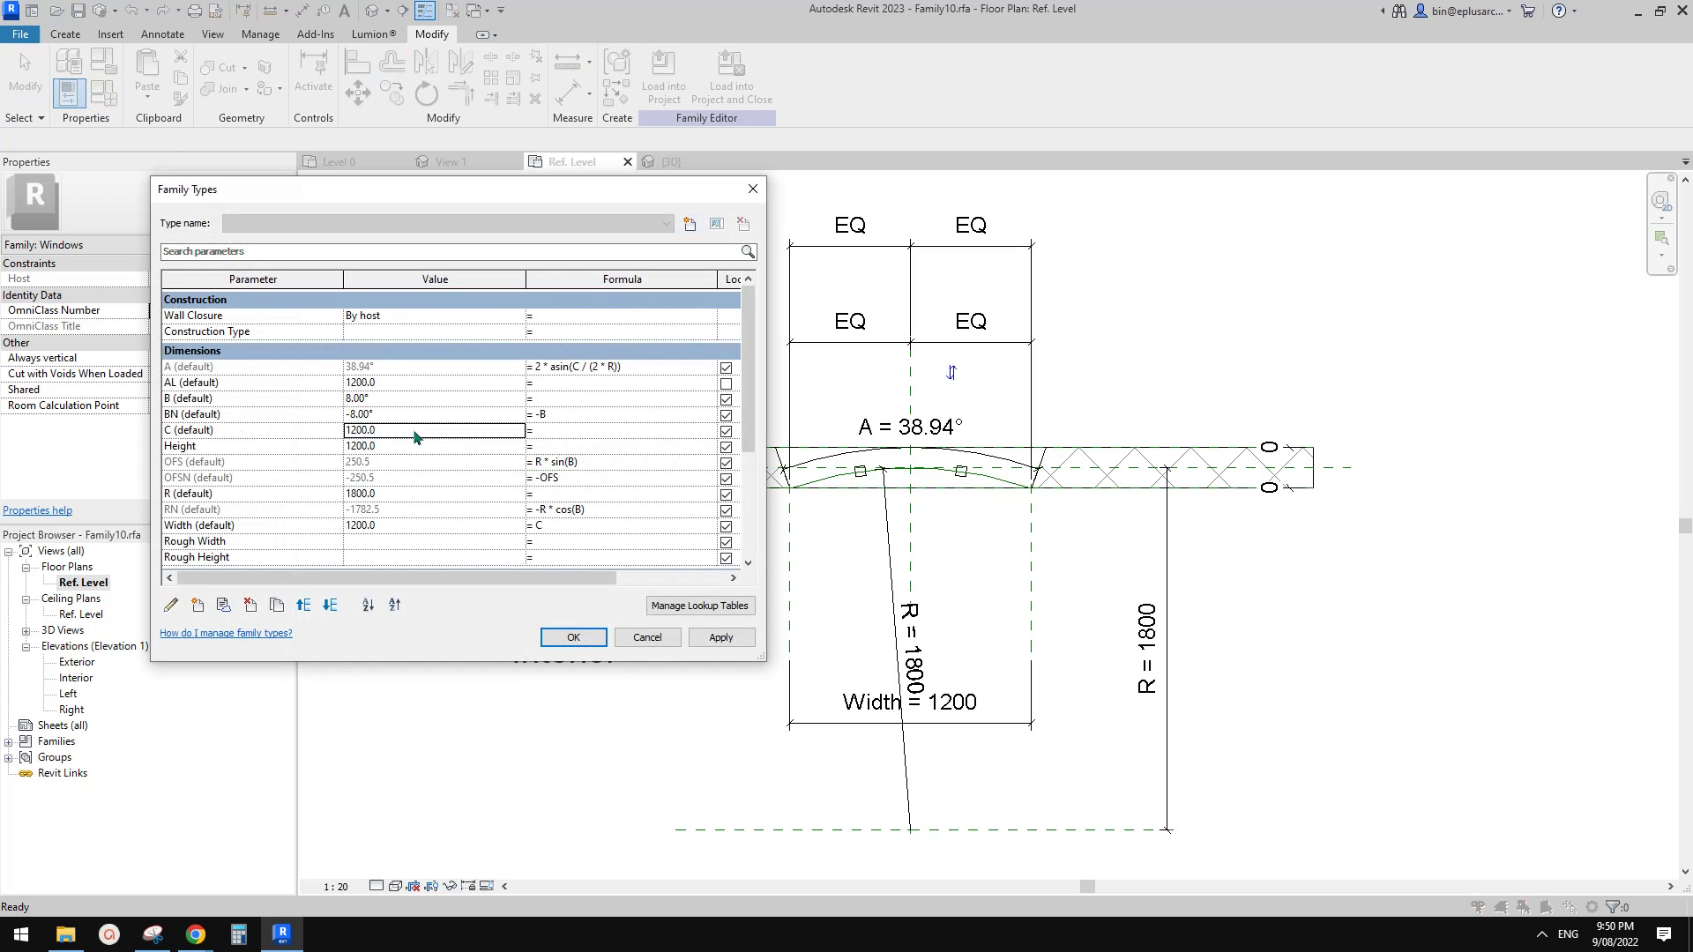
text(15)
click(717, 636)
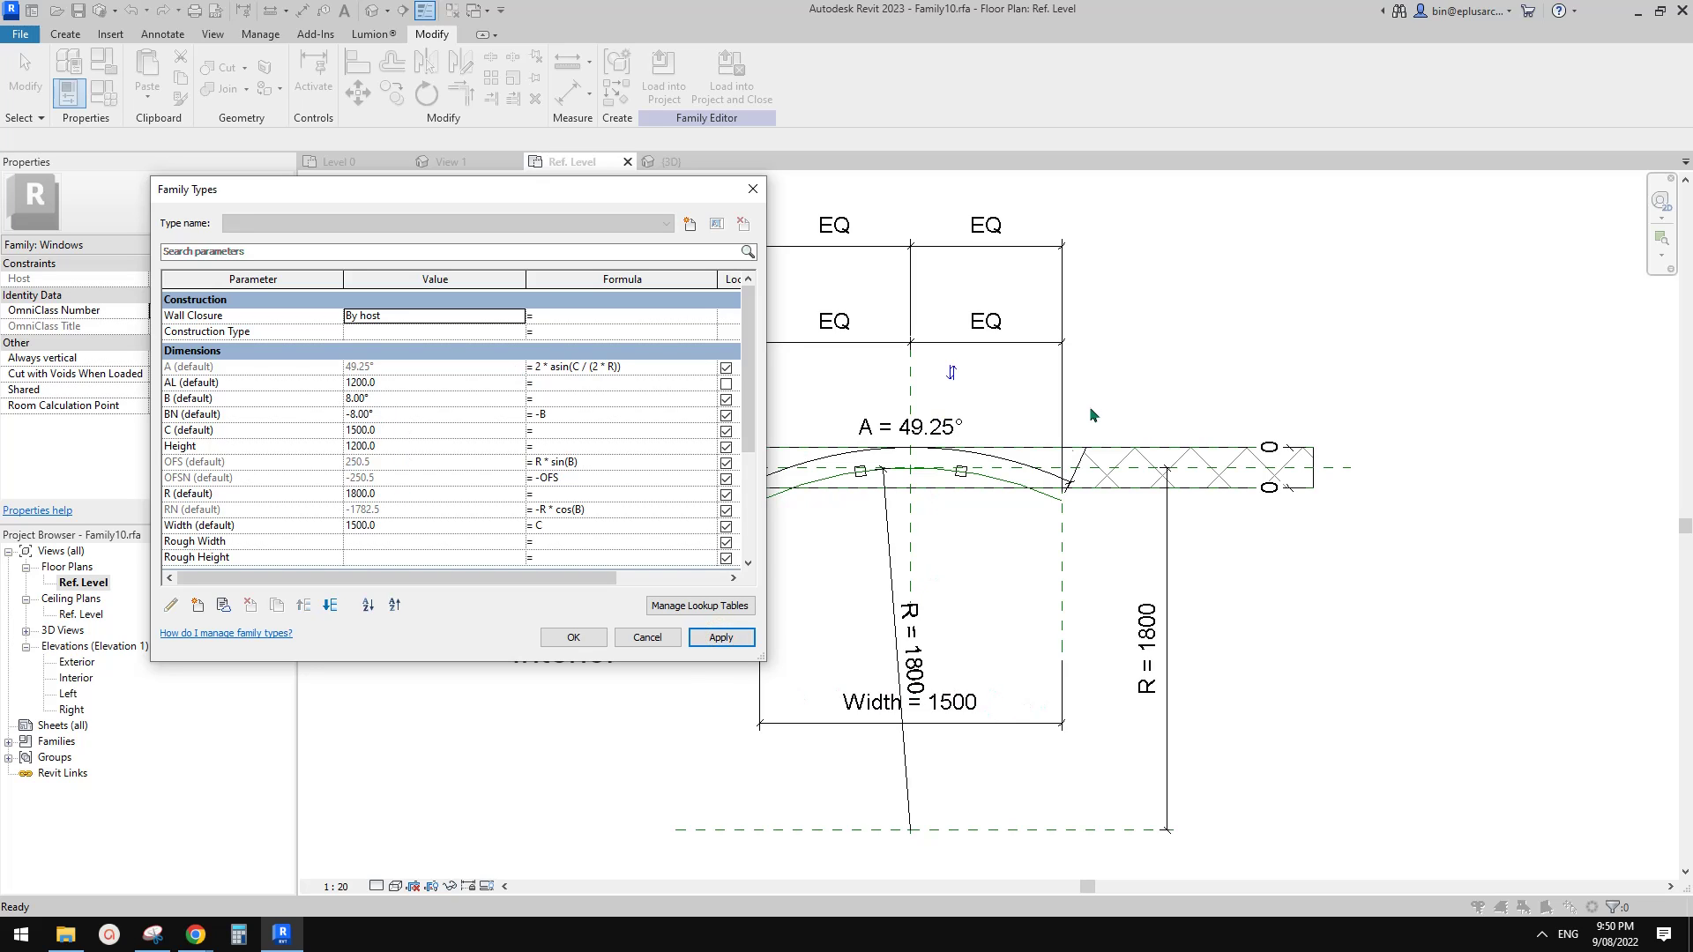
click(581, 641)
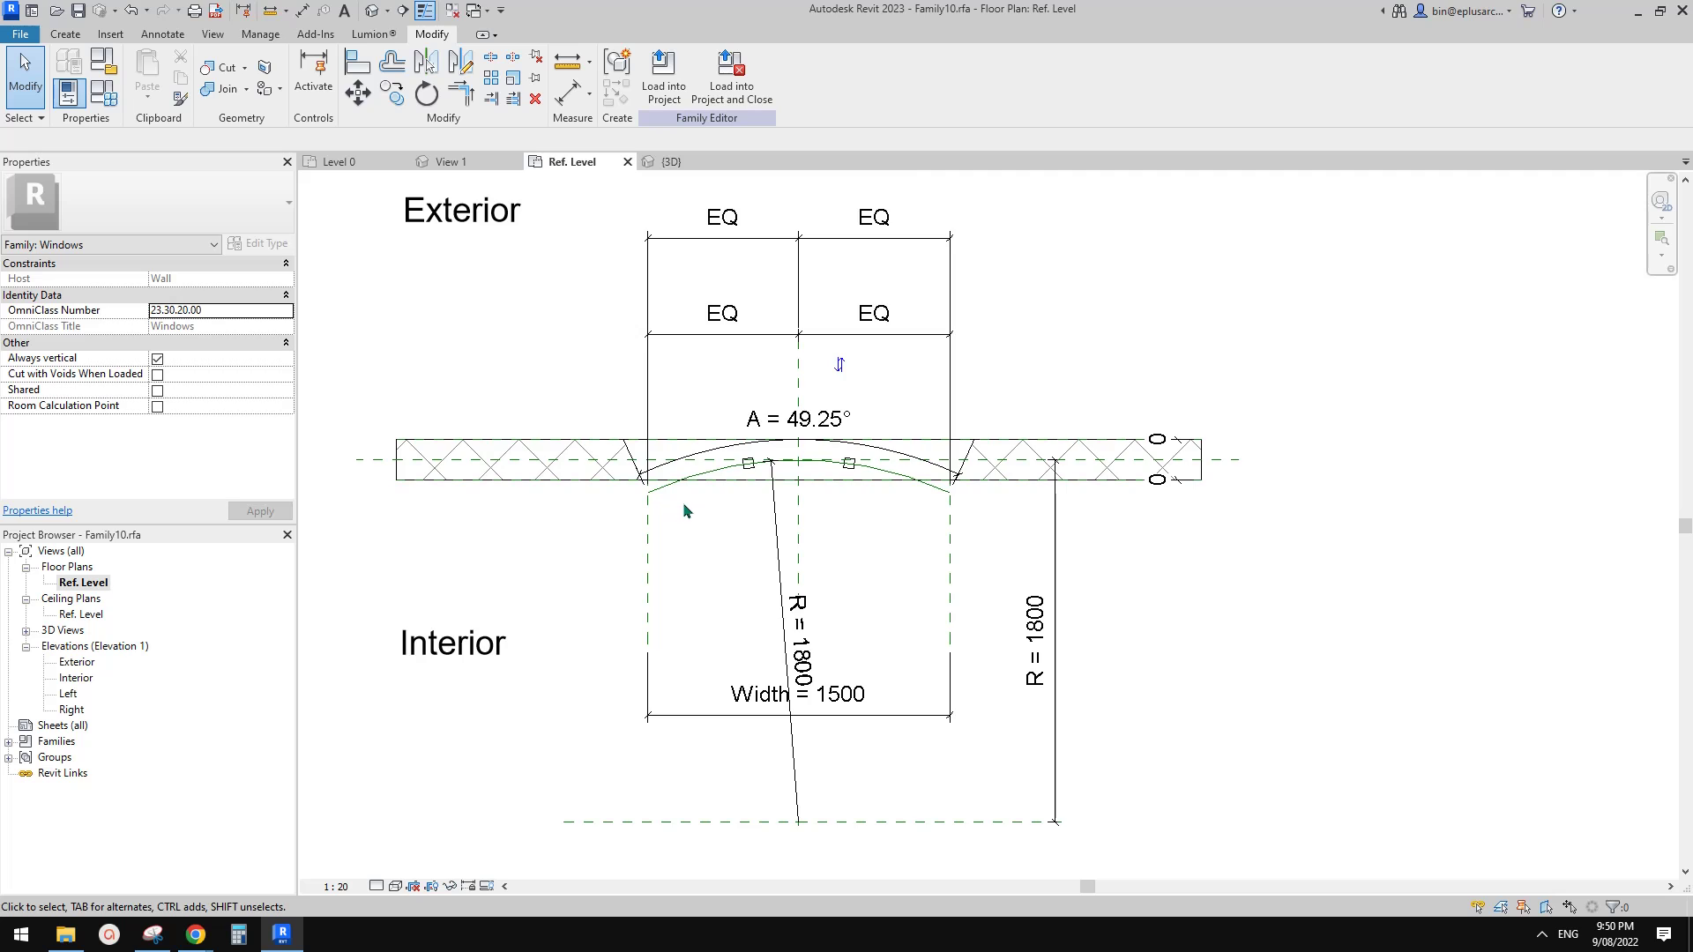
Examine how the curved reference line's ends meet the Width reference planes, and review the parameter values in the family types
scroll(682, 501, up, 3)
scroll(683, 501, down, 2)
middle_drag(682, 501, 769, 525)
scroll(705, 513, up, 2)
click(103, 92)
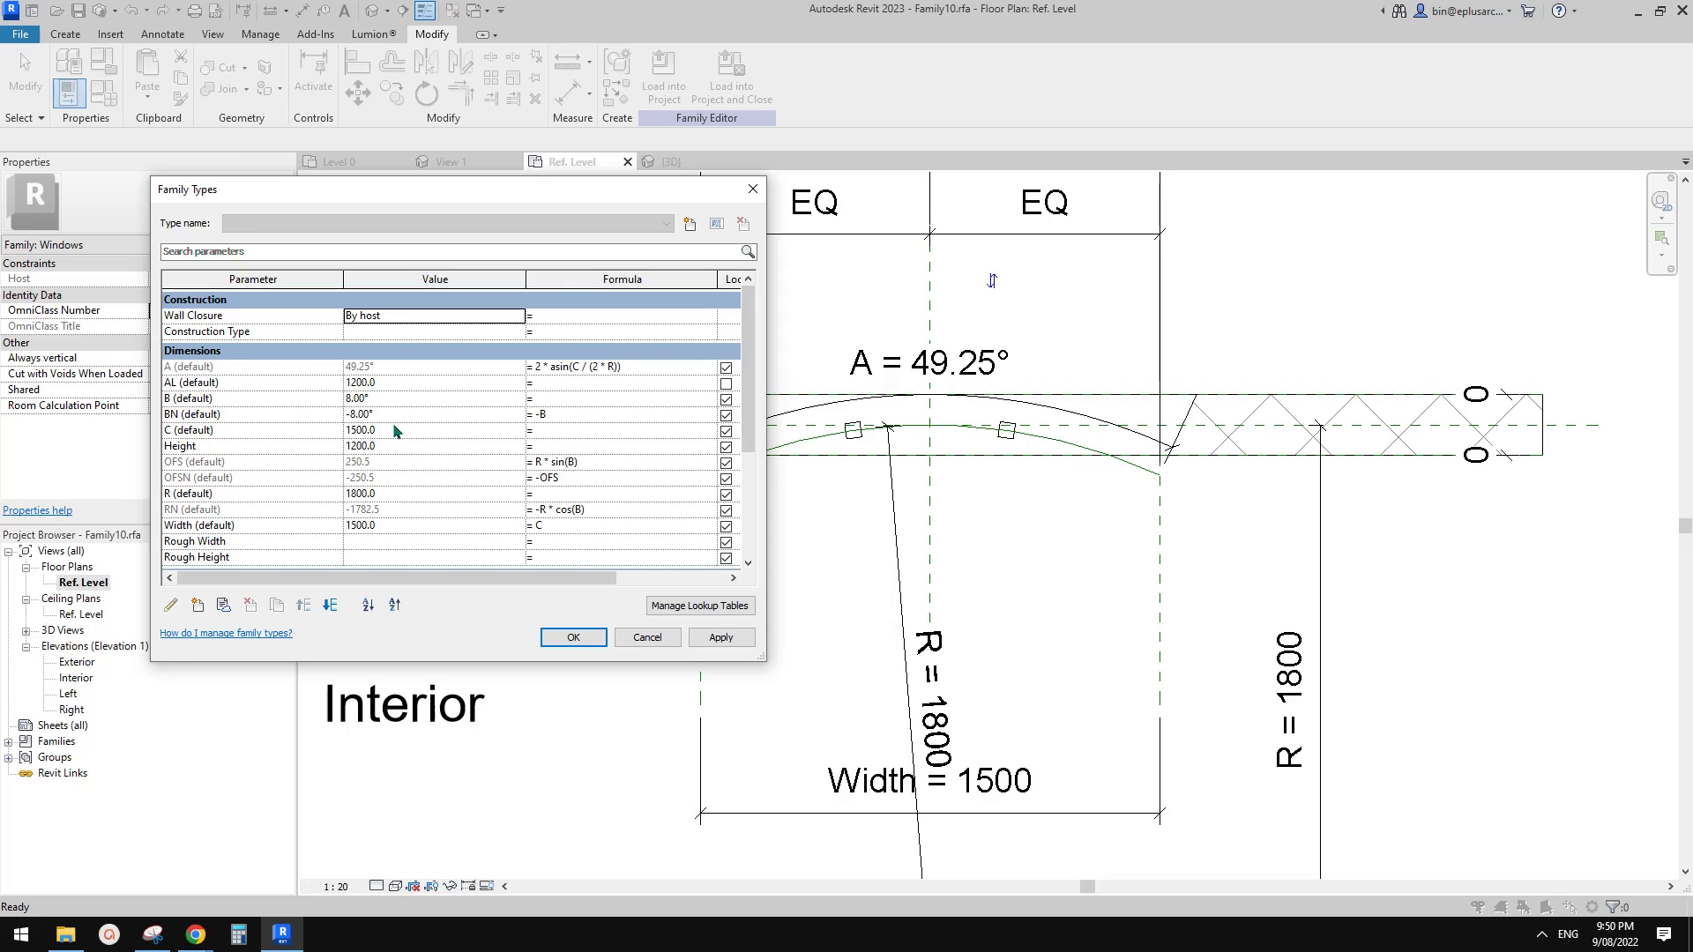
click(574, 637)
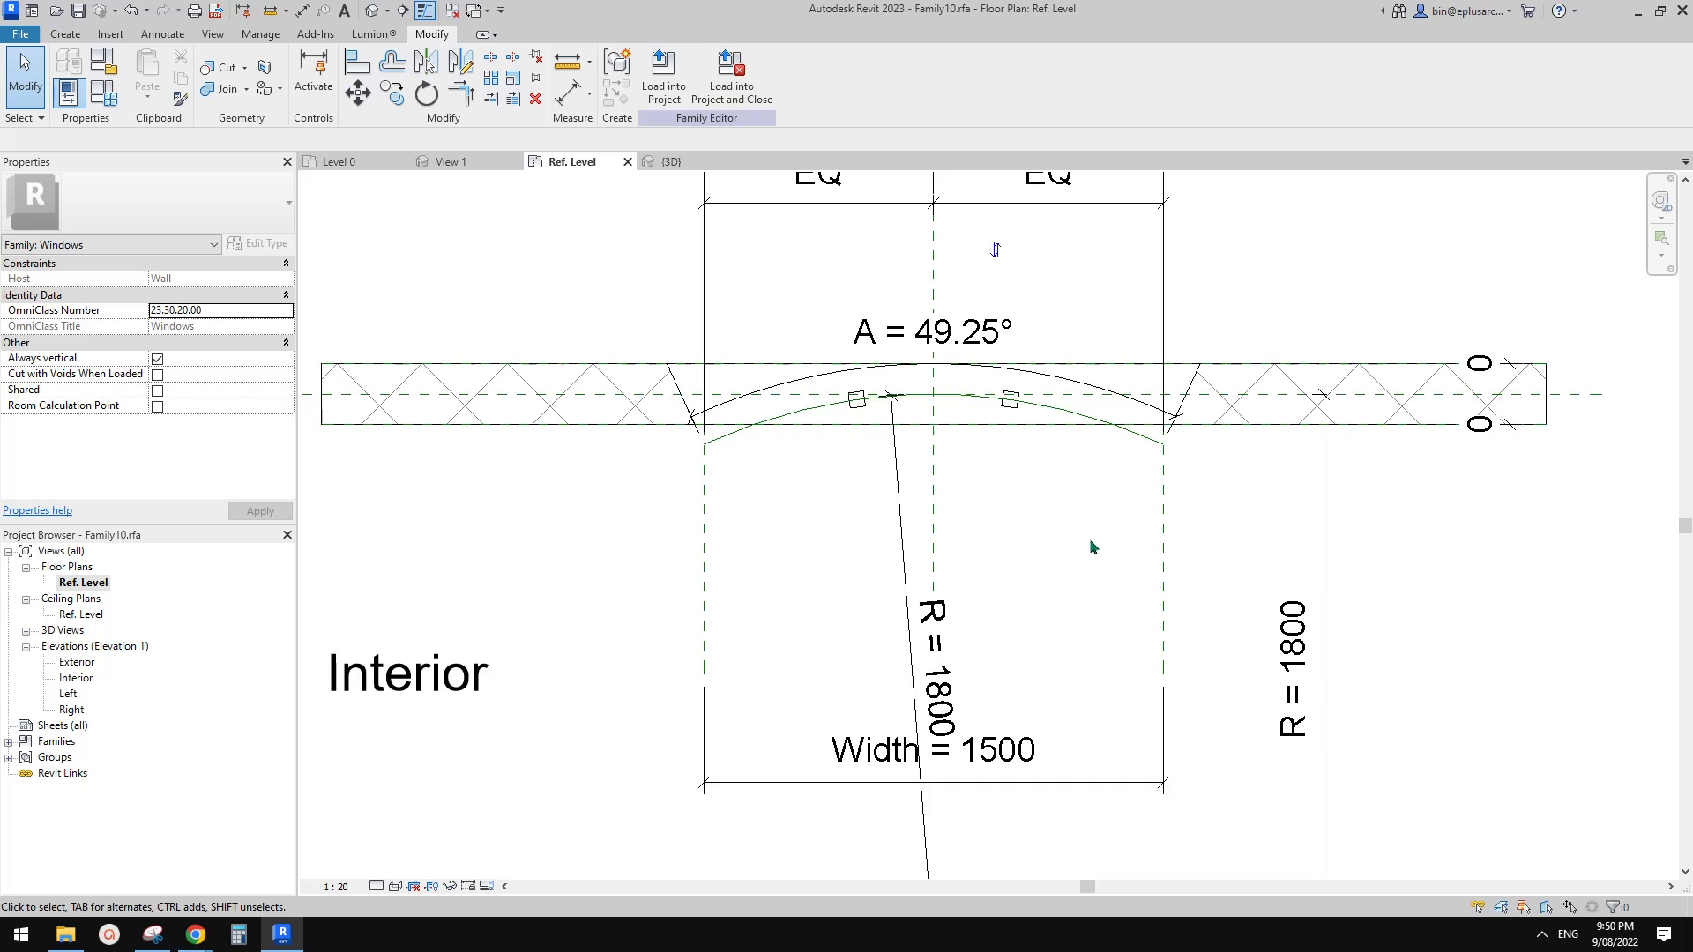
Inspect the sweep profile on the curved reference line and its position relative to the wall and the window opening
scroll(1072, 543, down, 3)
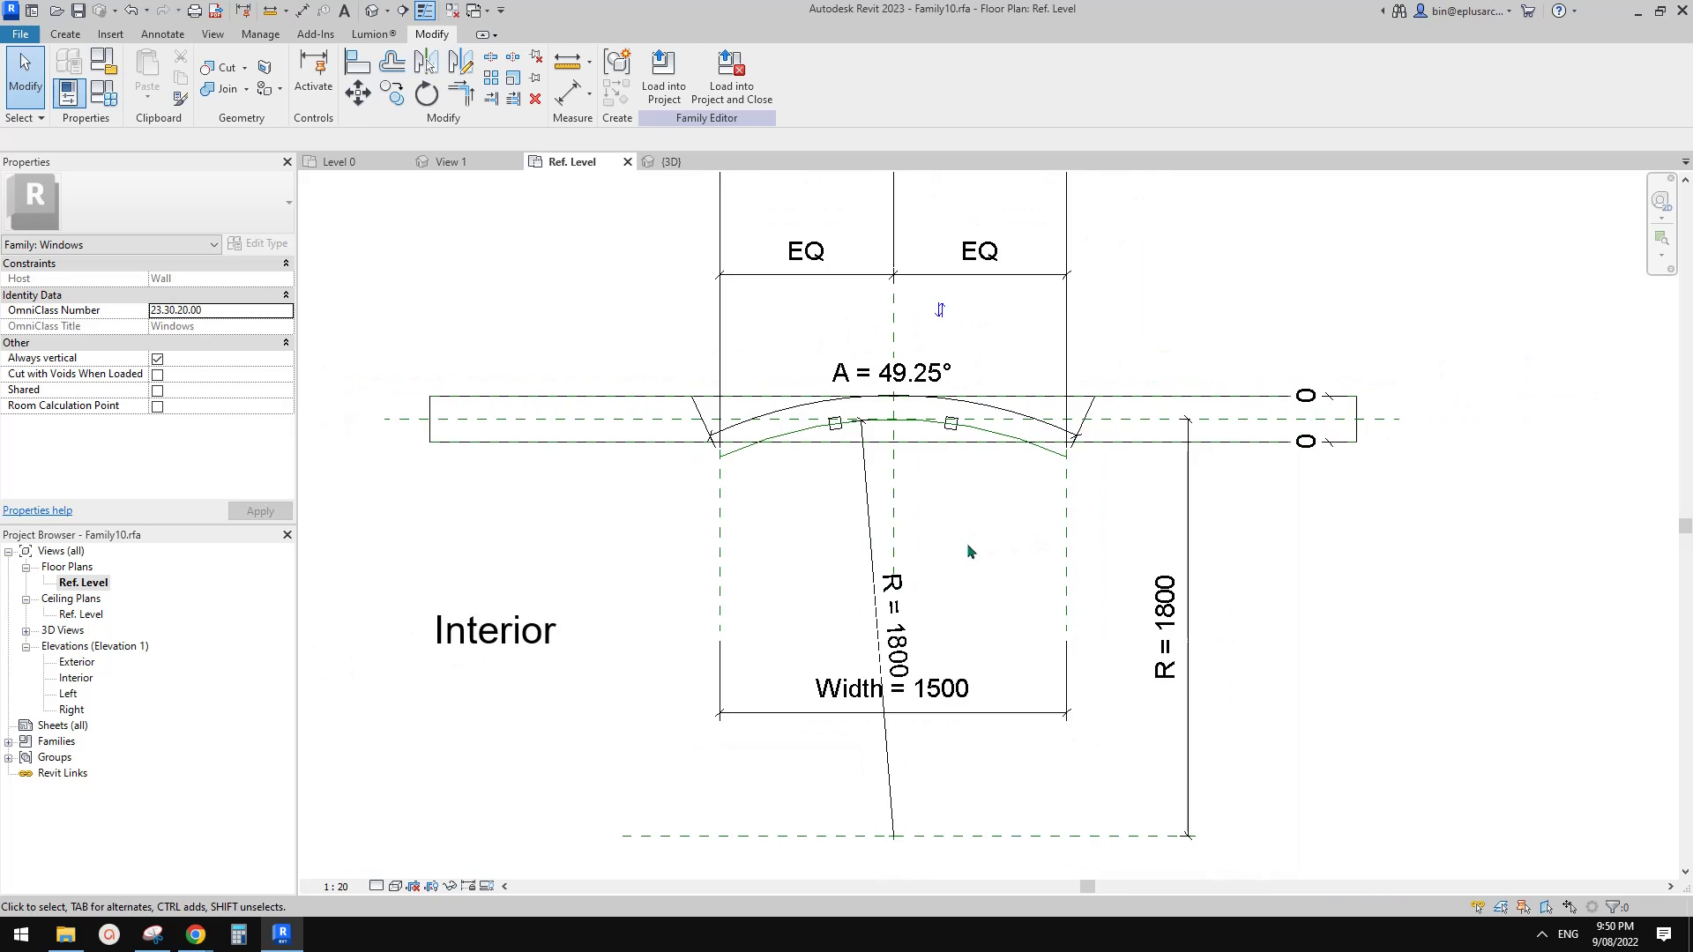
scroll(934, 533, up, 2)
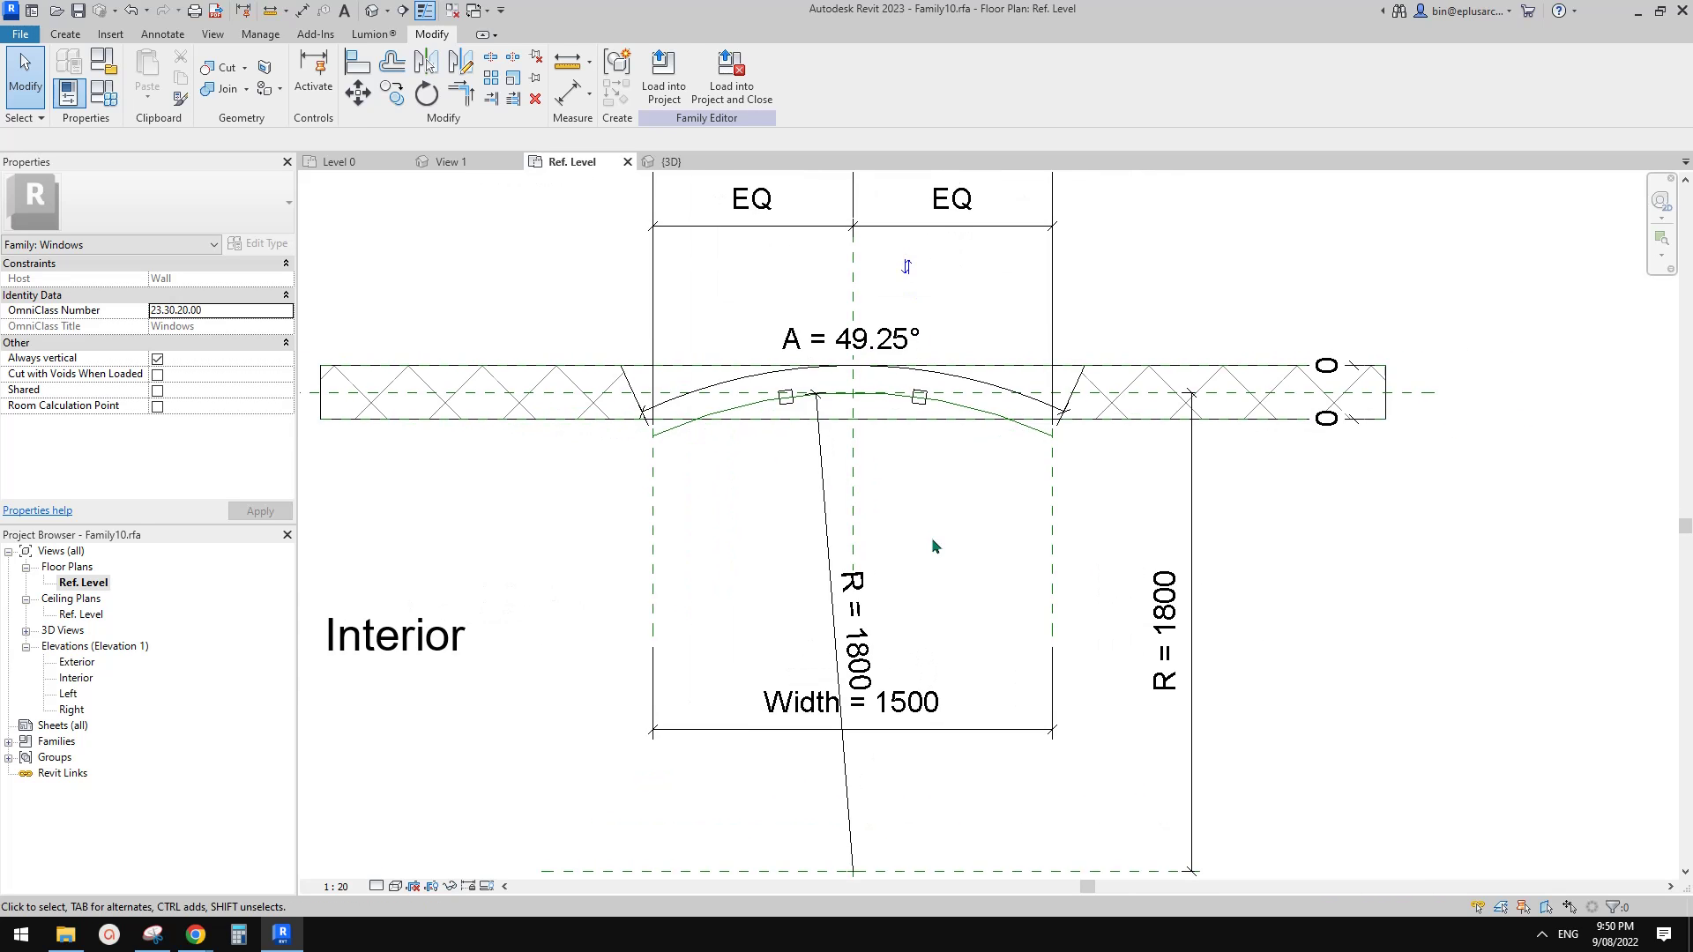
scroll(921, 547, down, 1)
scroll(851, 450, up, 2)
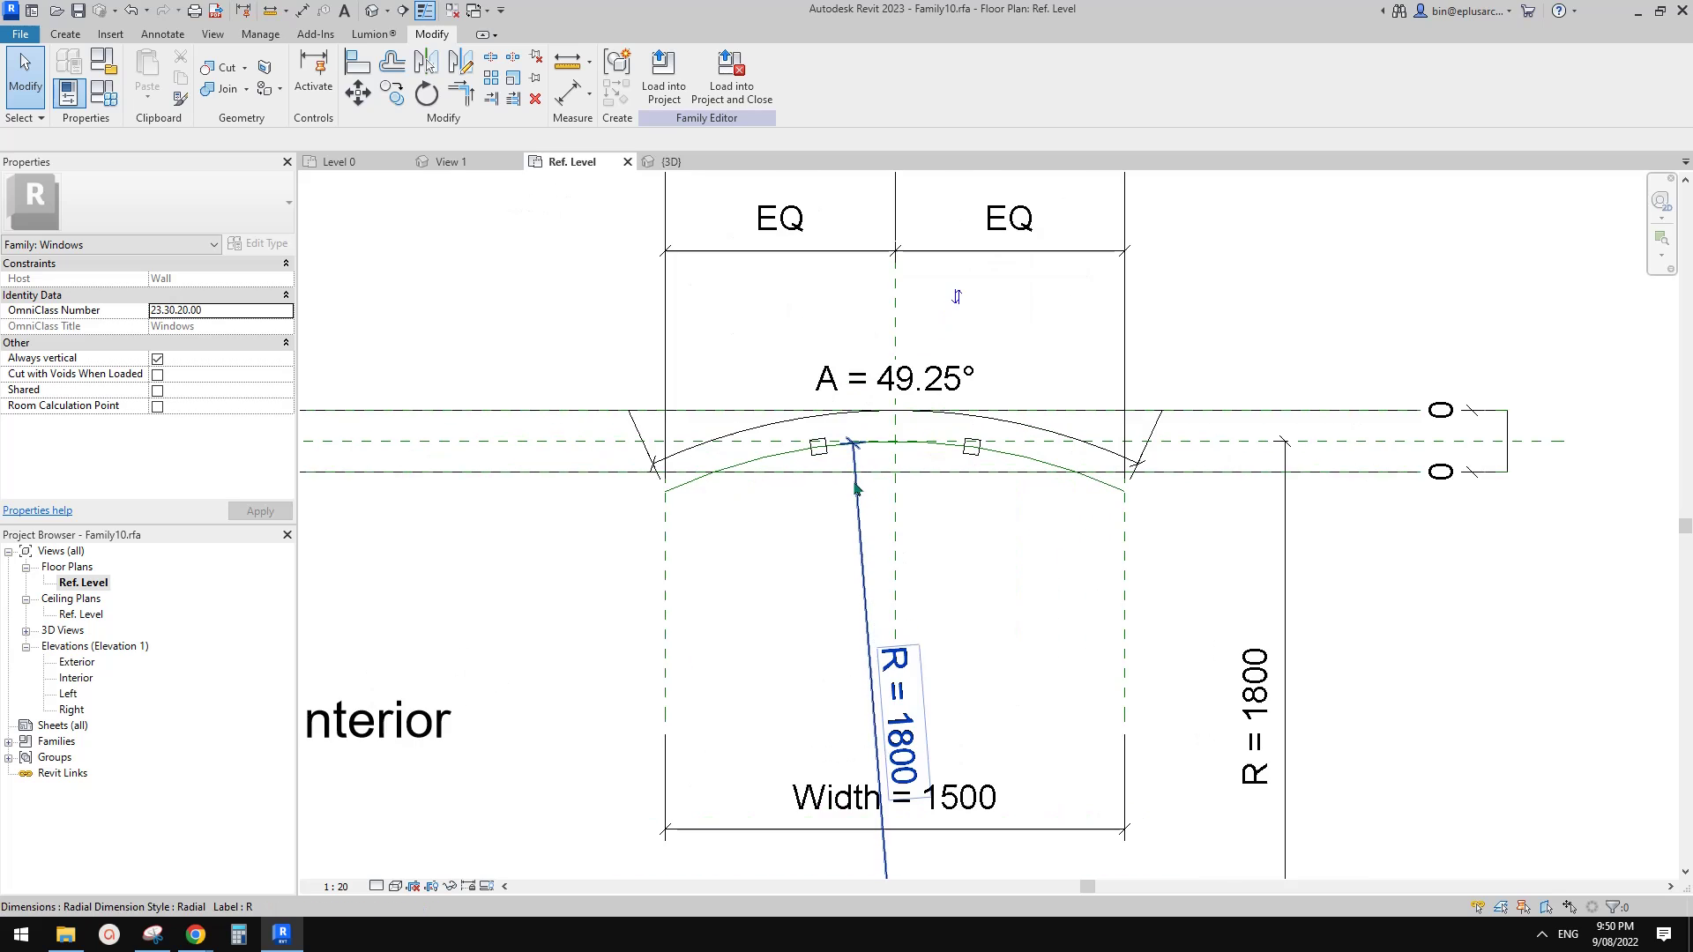
click(820, 456)
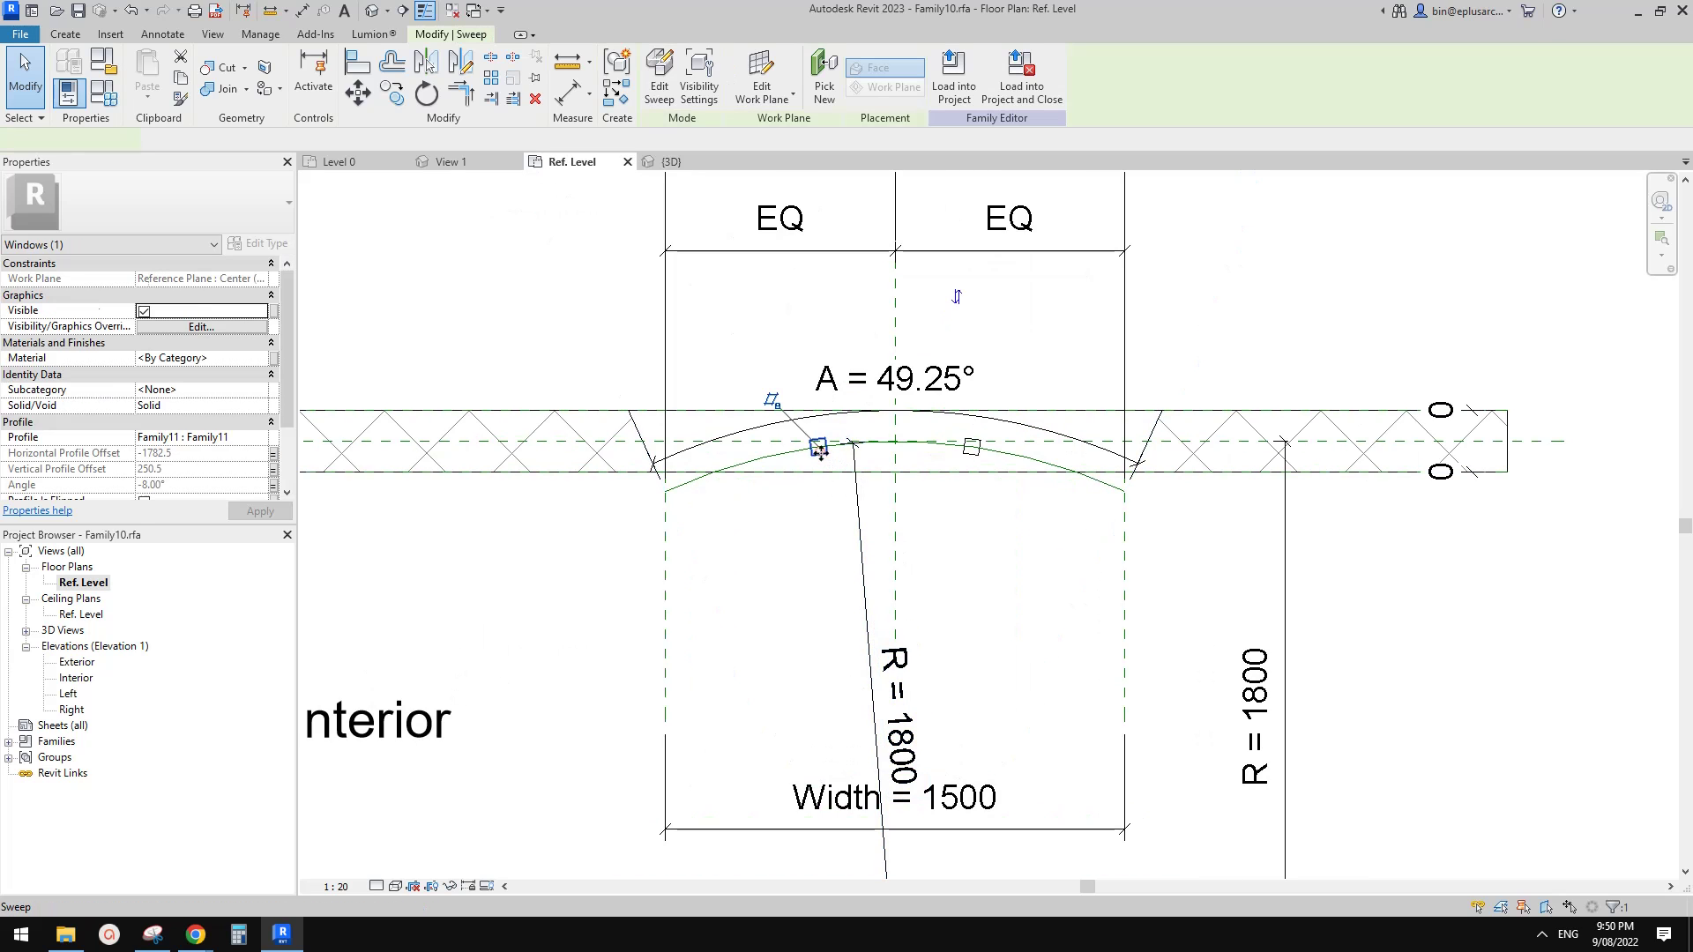
click(877, 484)
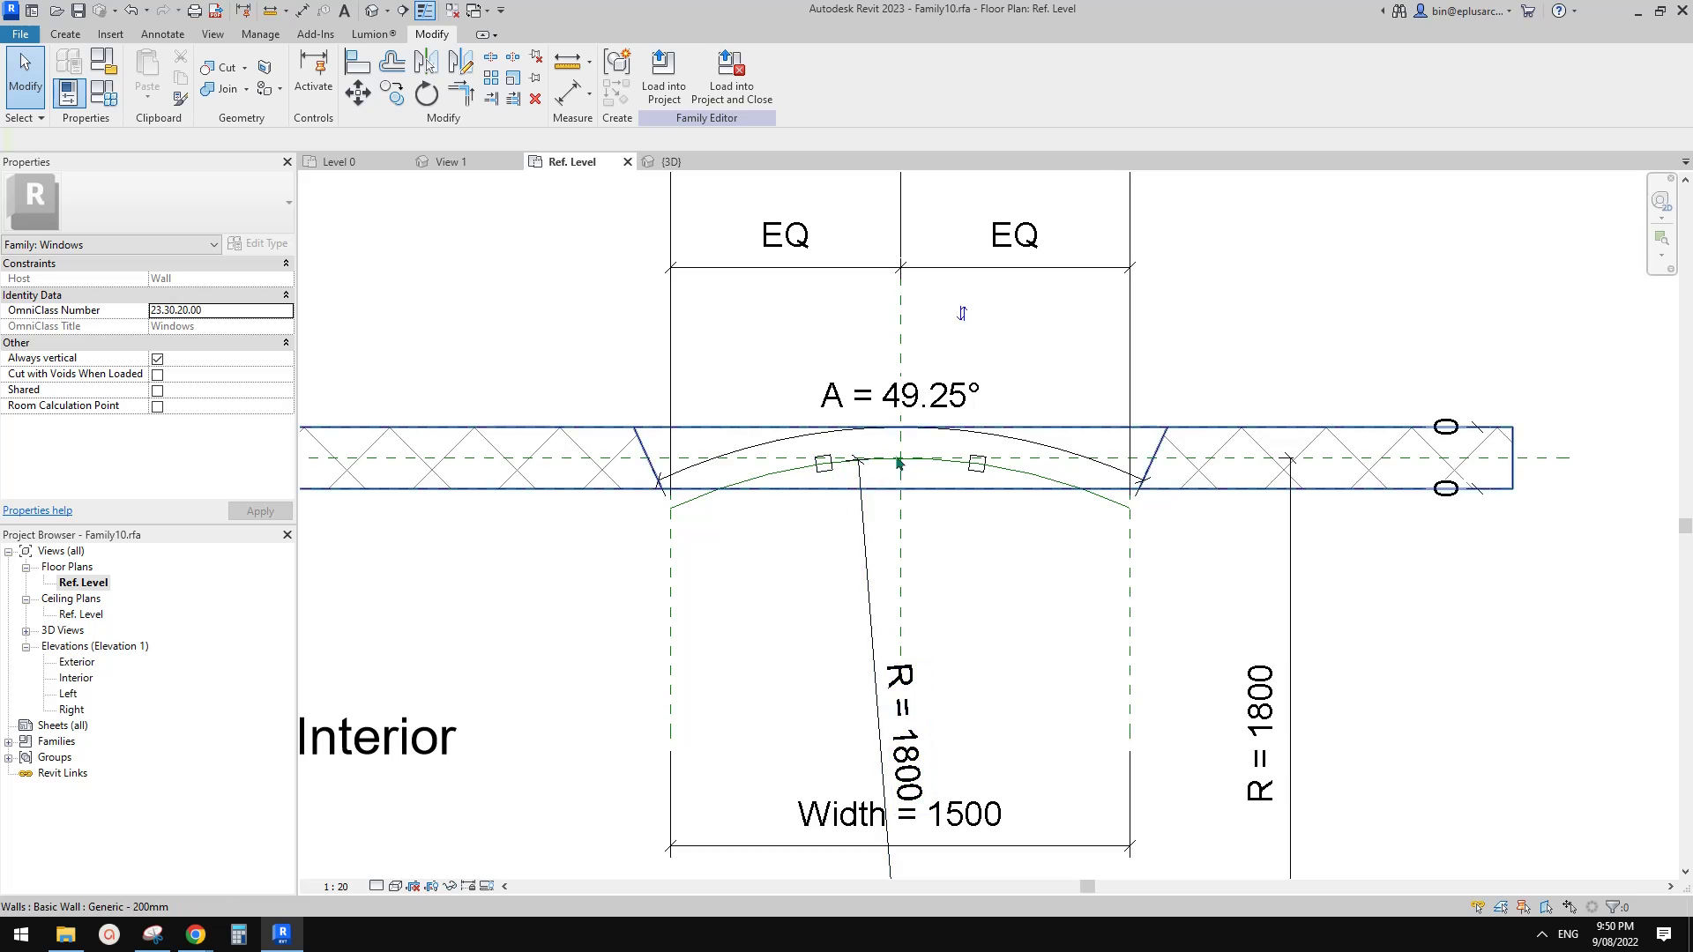
scroll(911, 510, down, 2)
scroll(912, 509, up, 1)
middle_drag(912, 509, 991, 496)
scroll(981, 559, down, 1)
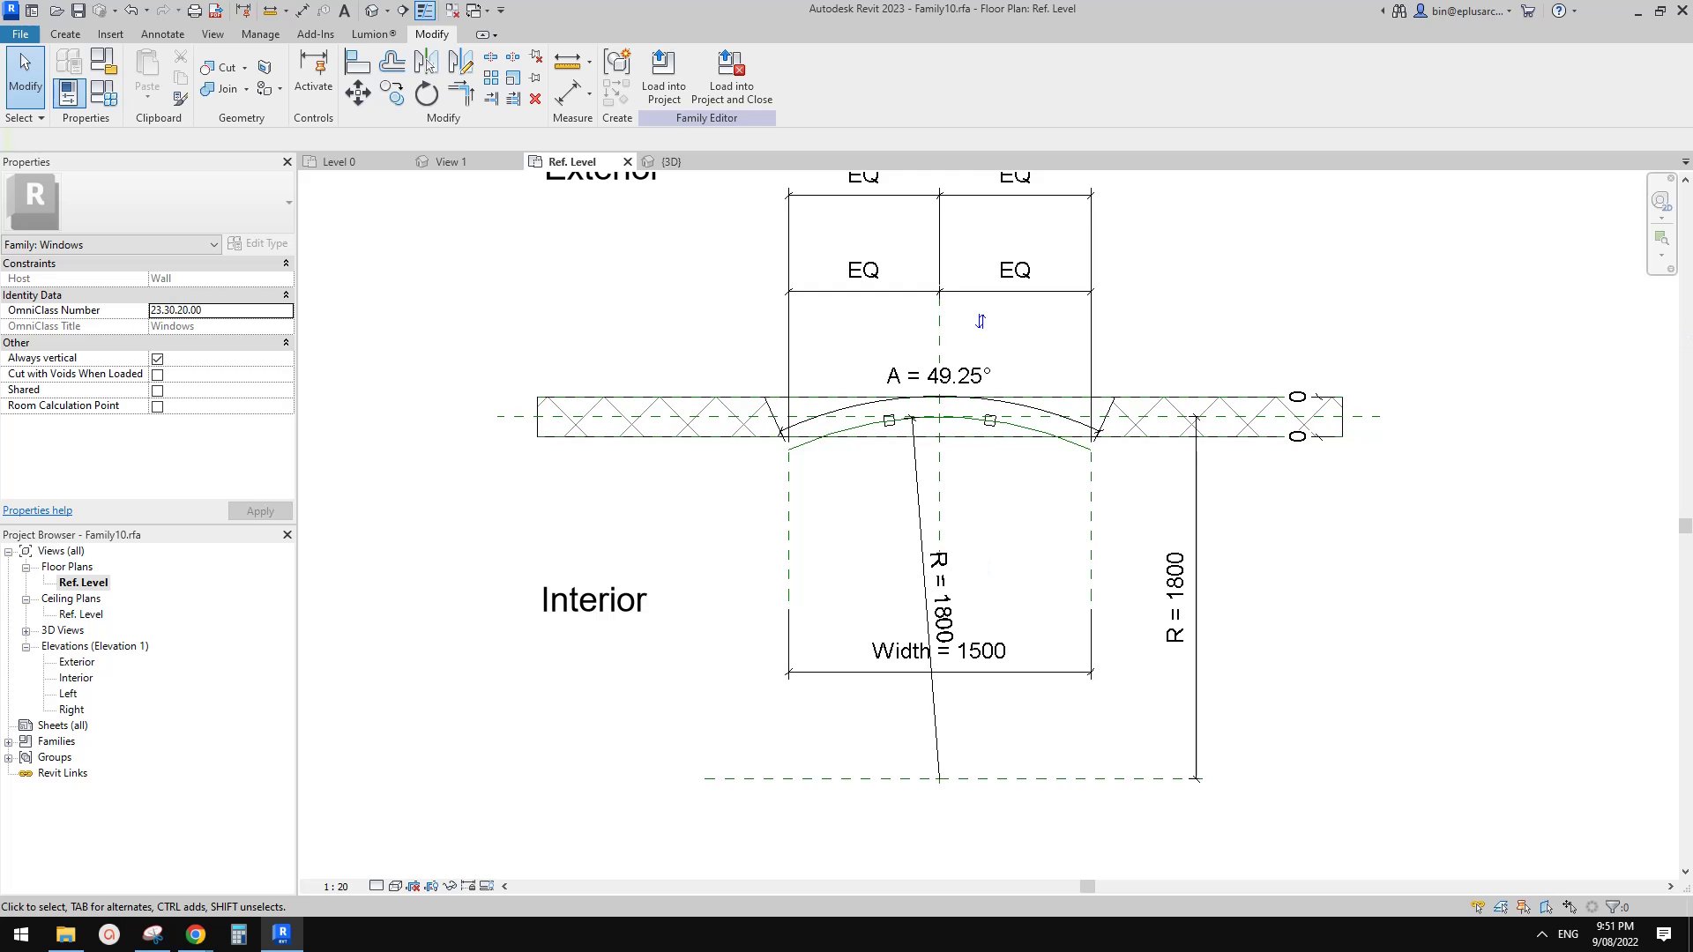
Compare the handwritten arc length and chord formulas in Snipping Tool with the parameter formulas in Revit's family types
key(alt+Tab)
drag(599, 182, 640, 184)
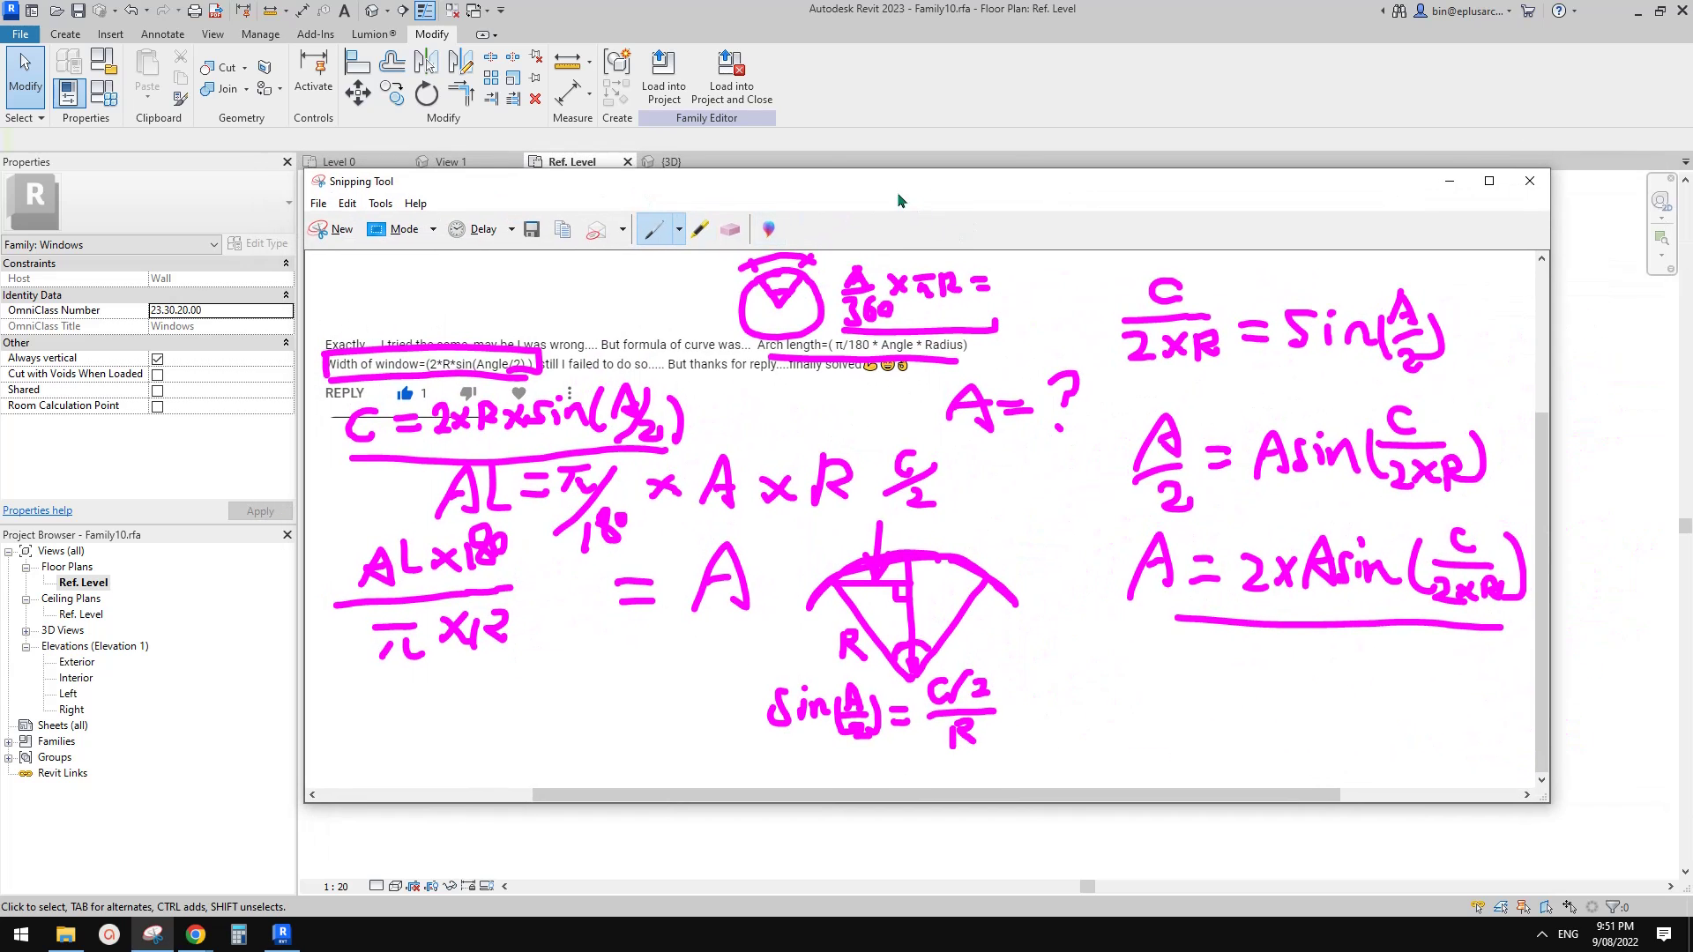
key(alt+Tab)
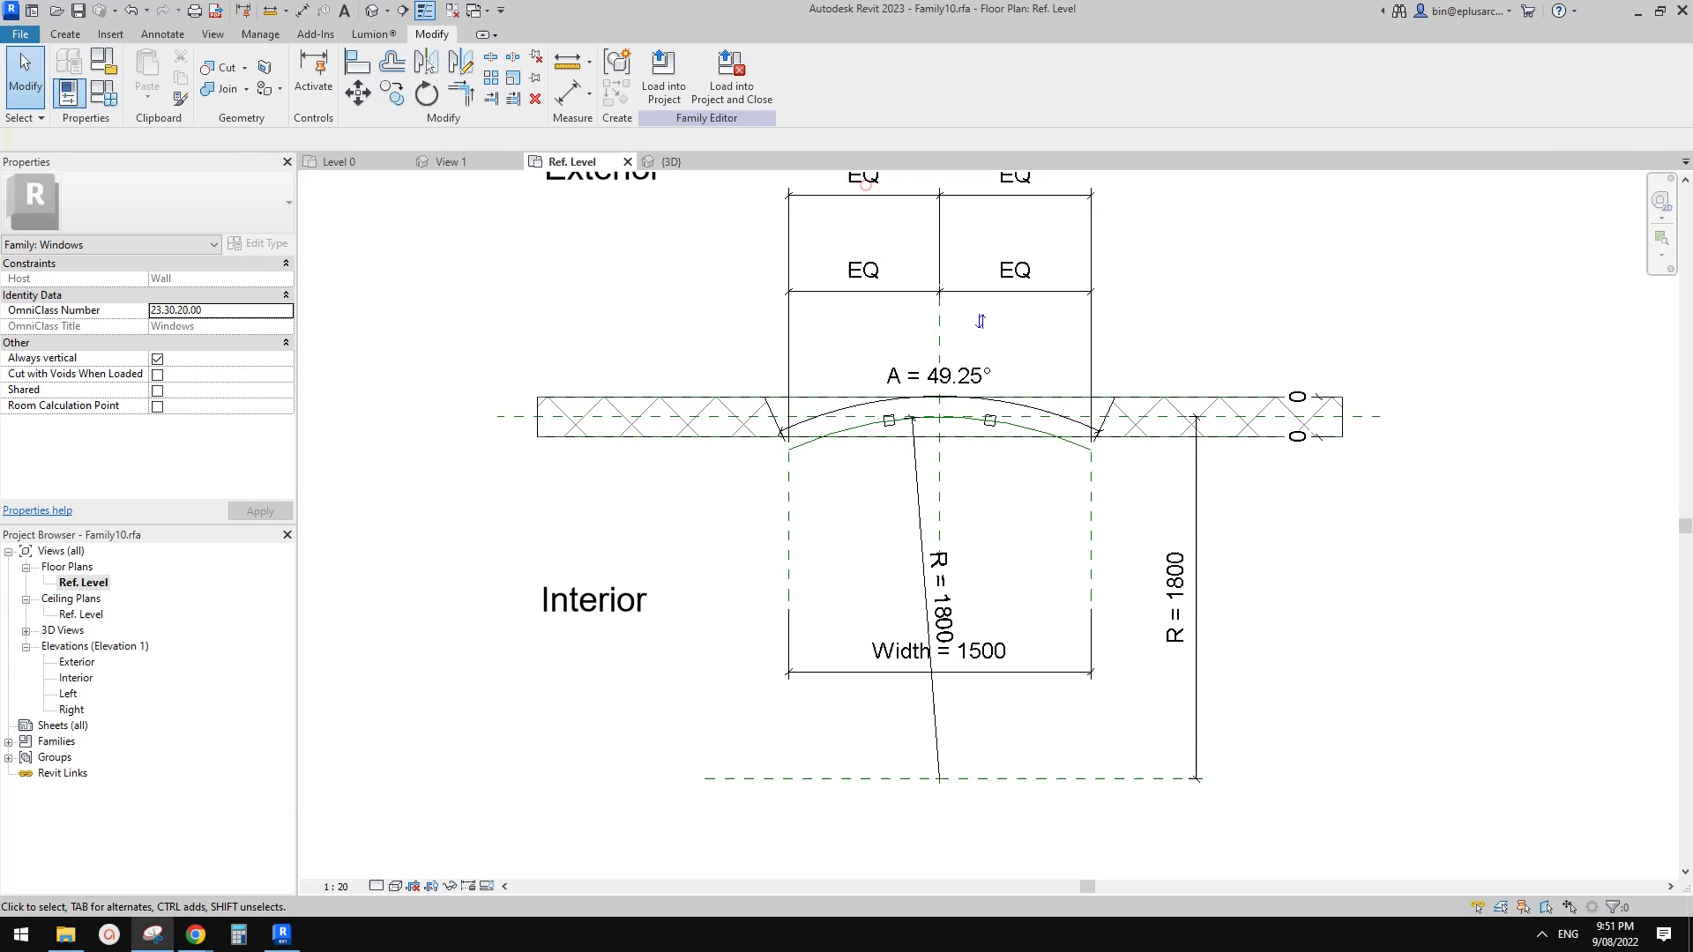
click(94, 97)
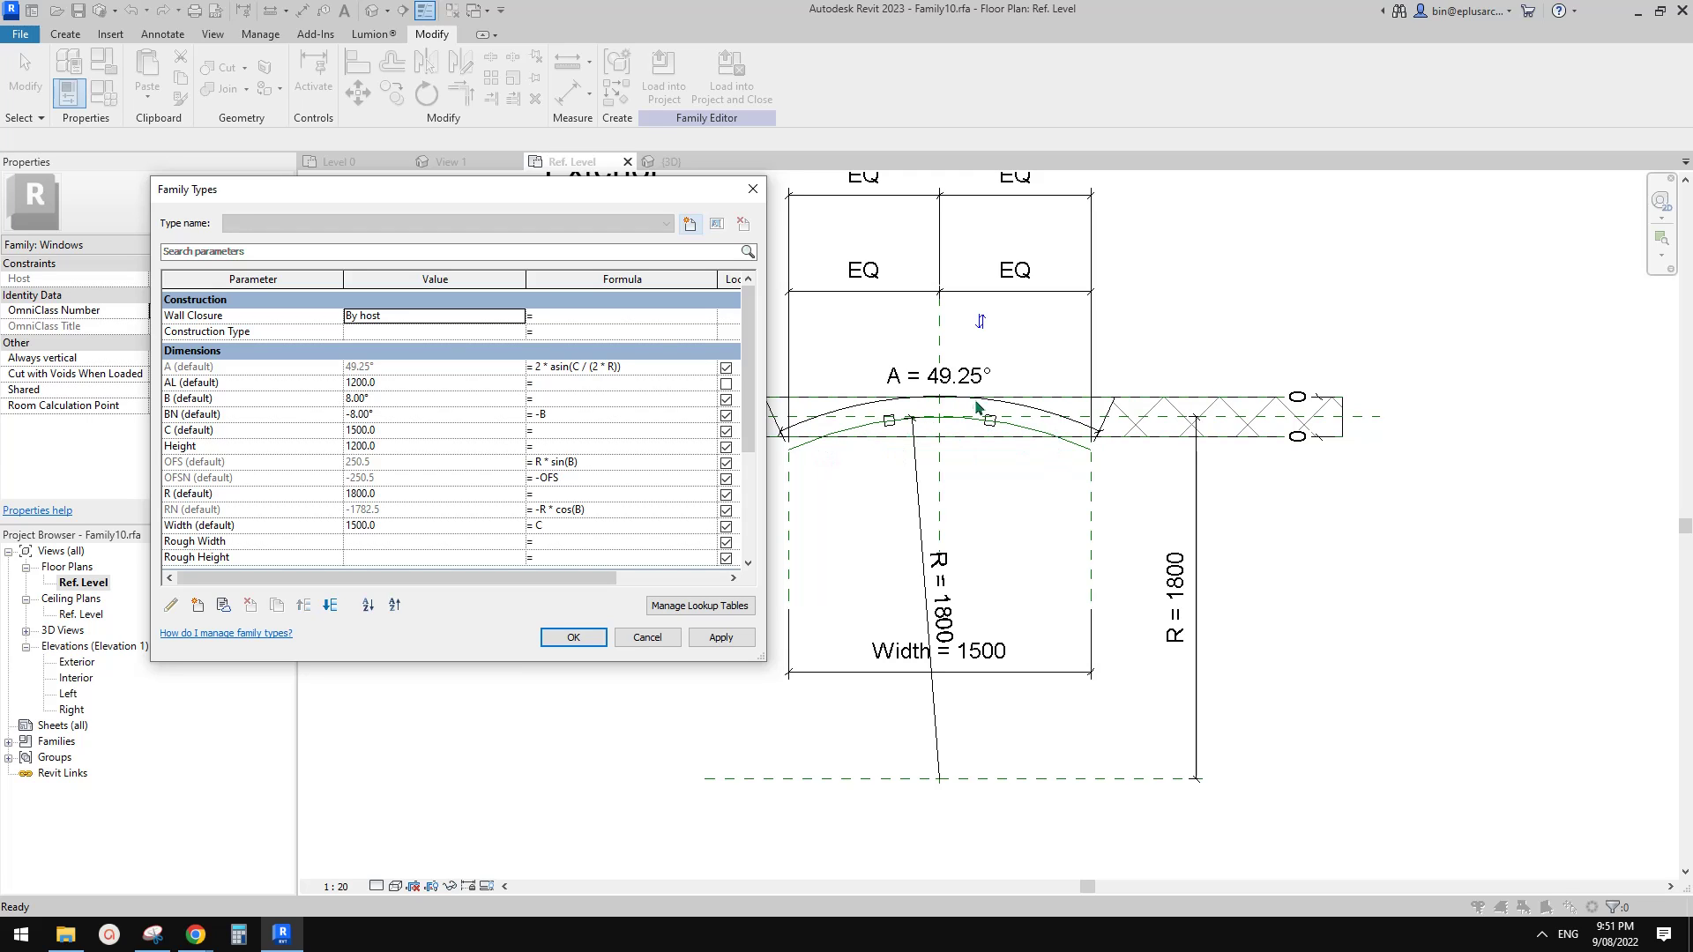
click(573, 637)
mouse_move(1113, 476)
middle_down()
mouse_move(1104, 523)
mouse_move(1098, 510)
middle_up()
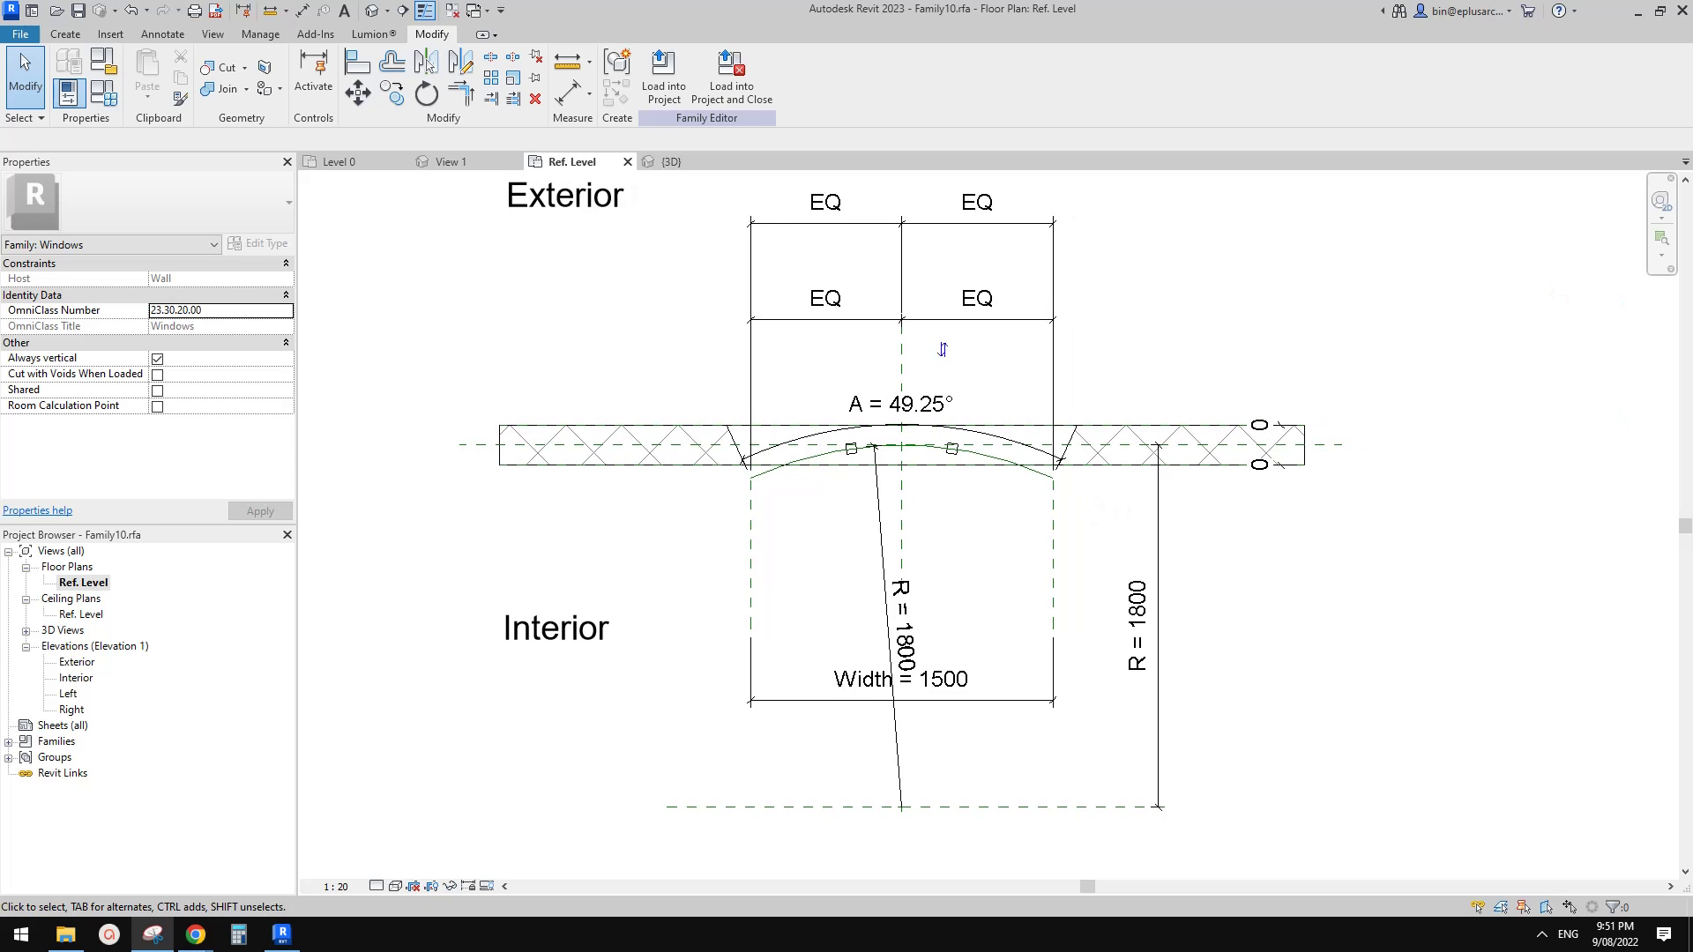
drag(1083, 230, 887, 235)
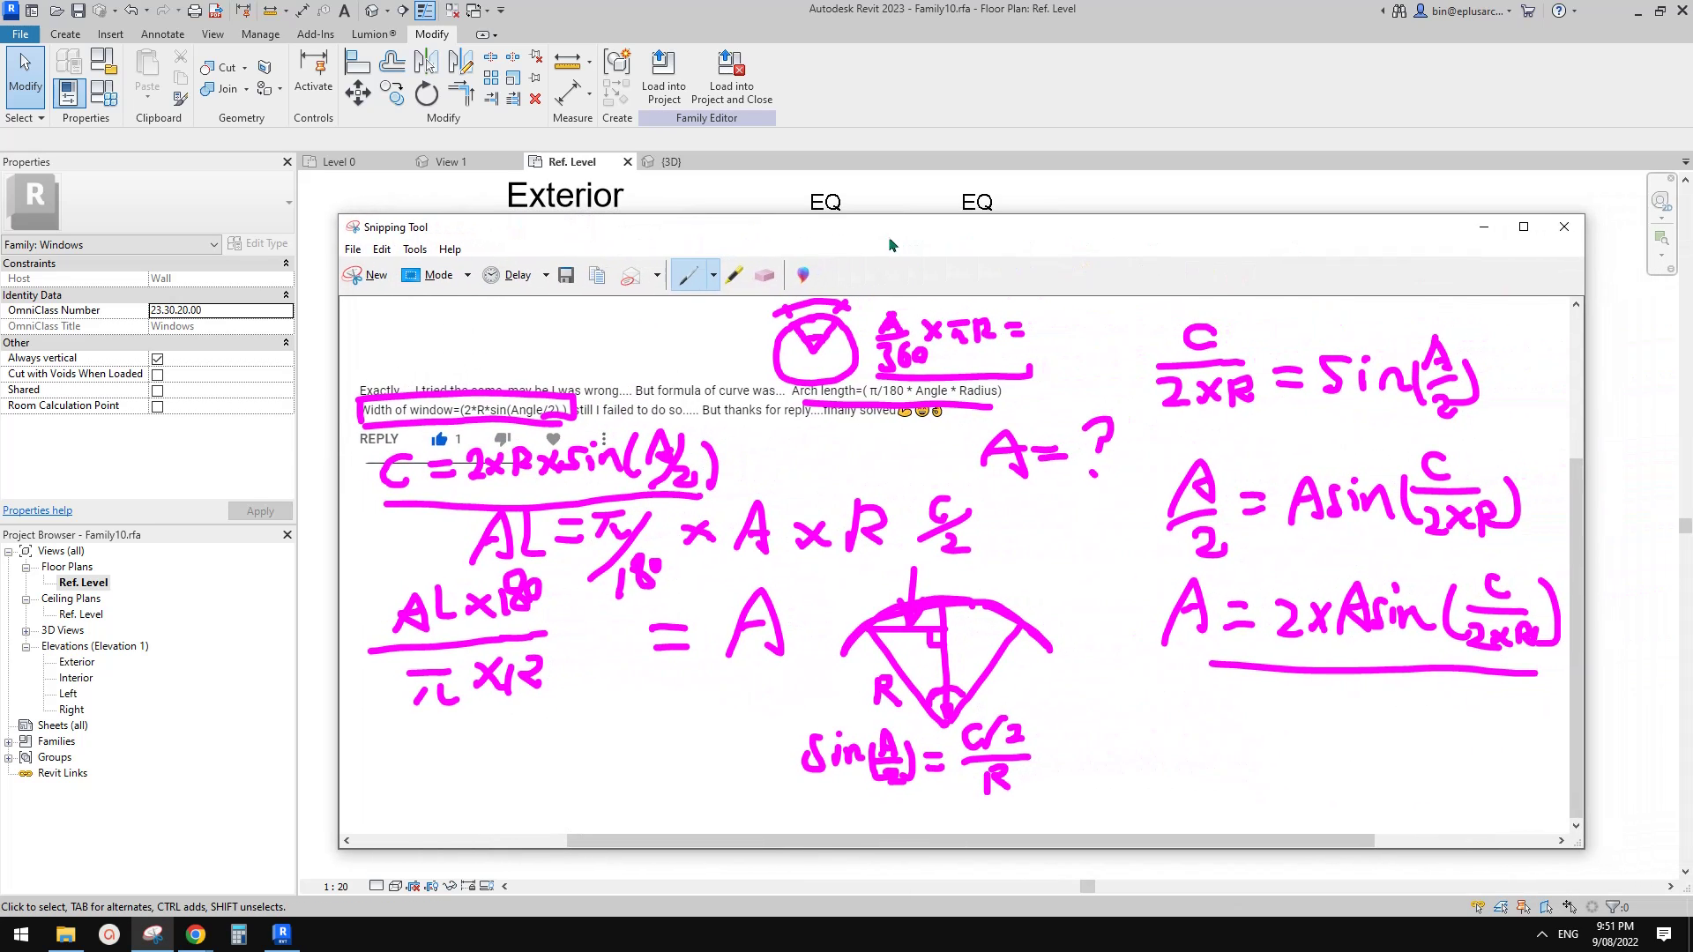